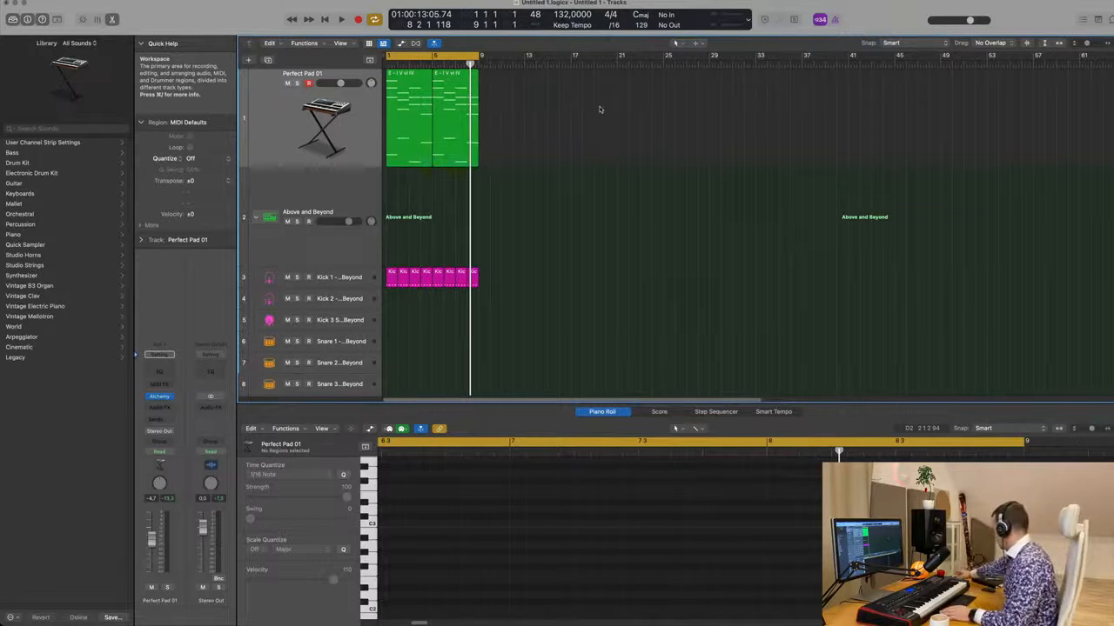
# Step: Play back the Perfect Pad 01 chords together with the Kick 1 pattern
pyautogui.press('space')
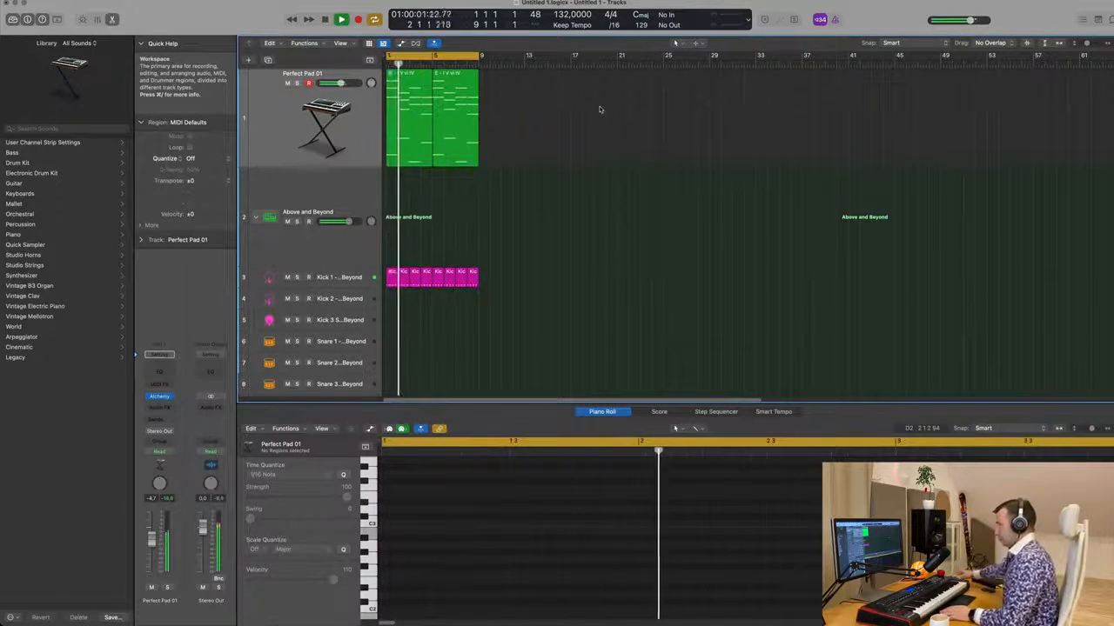
pyautogui.scroll(1, 578, 178)
pyautogui.scroll(1, 524, 213)
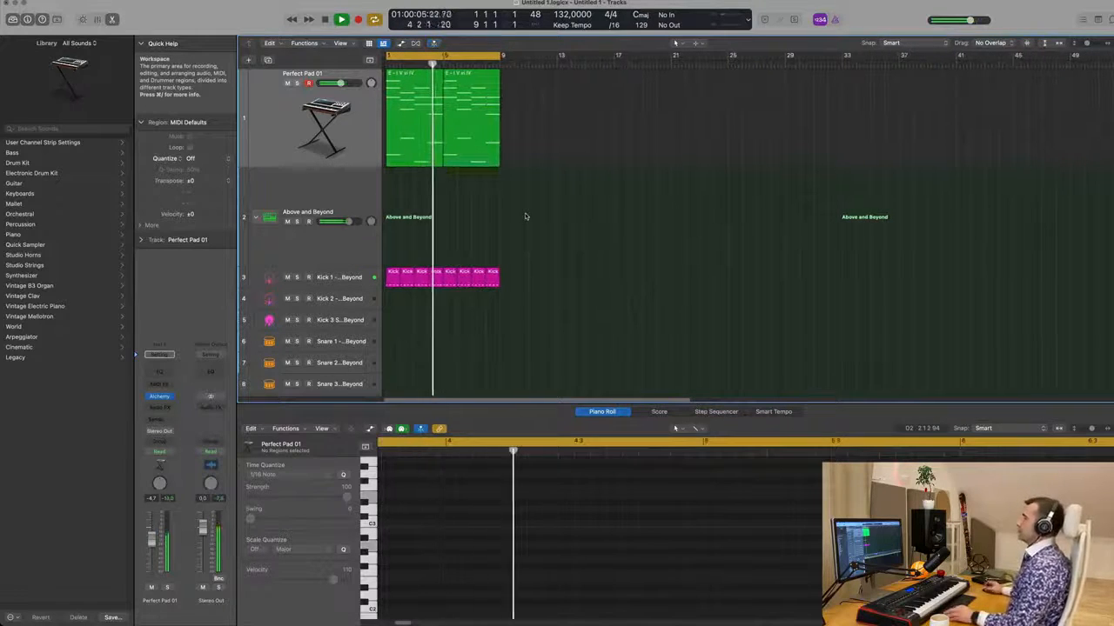
pyautogui.scroll(-2, 525, 215)
pyautogui.scroll(-1, 525, 213)
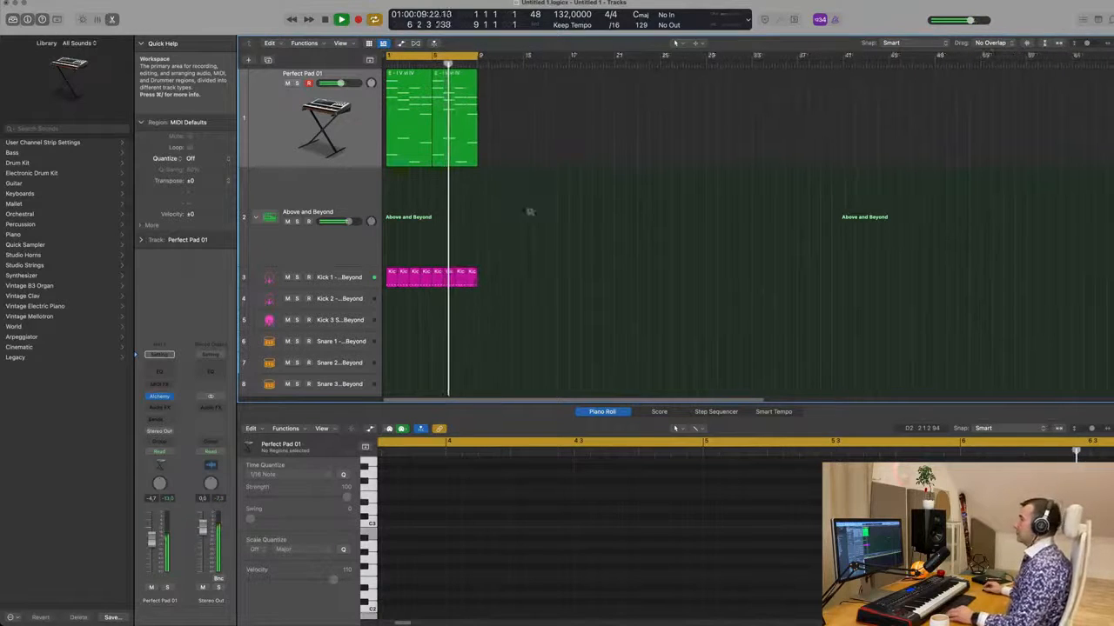
pyautogui.scroll(-1, 527, 213)
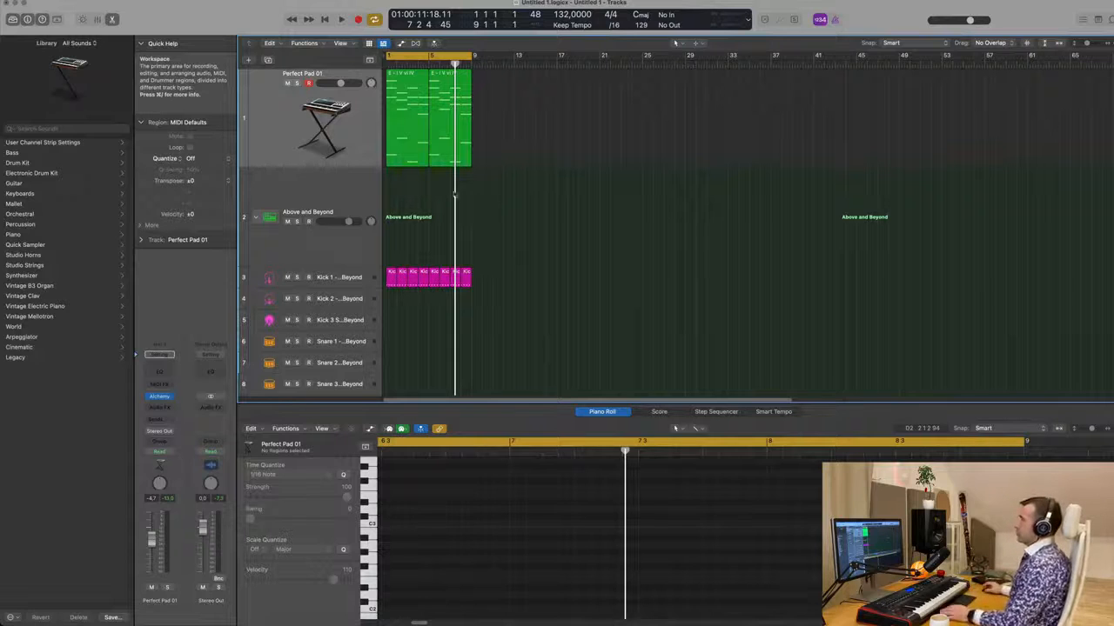
pyautogui.click(354, 160)
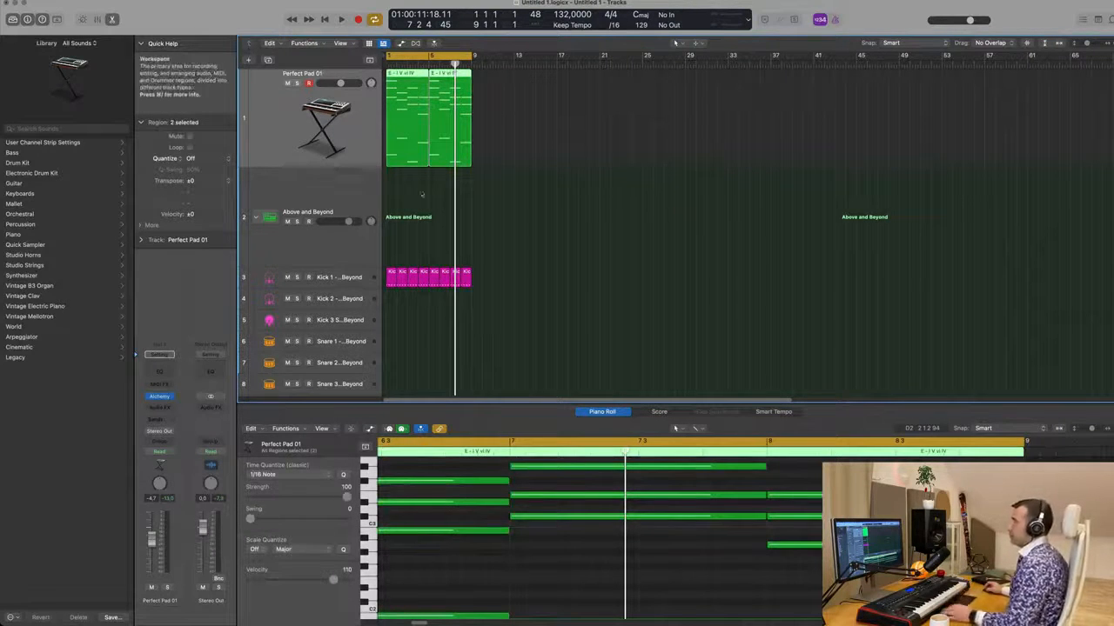
pyautogui.scroll(-3, 513, 226)
pyautogui.click(553, 228)
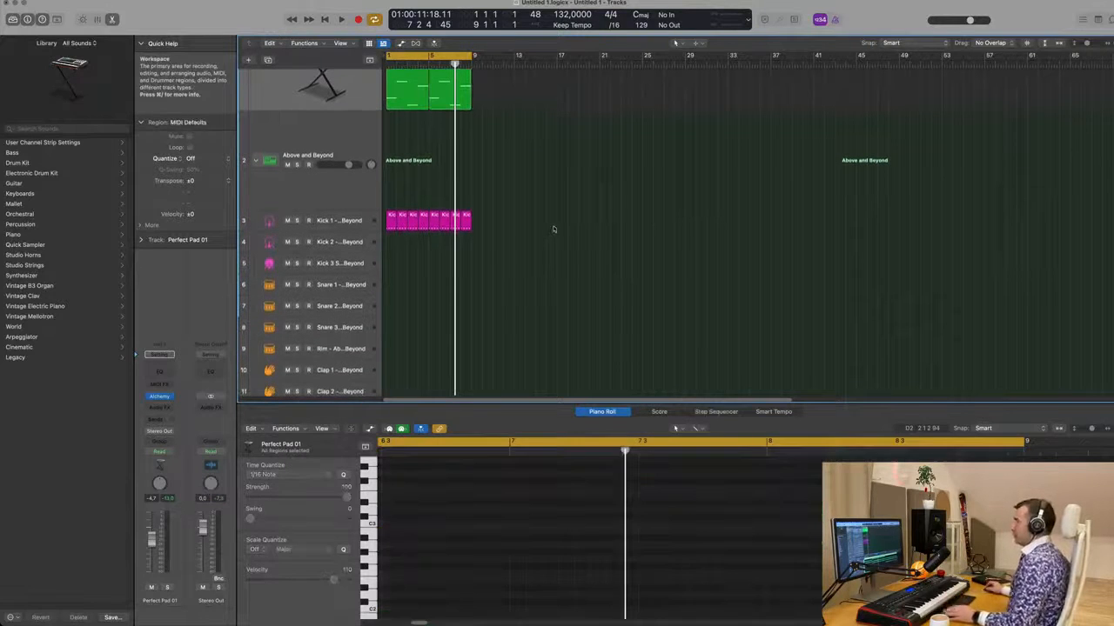
# Step: Copy the eight Kick 1 regions onto the Kick 2 track at the same positions
pyautogui.press('Return')
pyautogui.press('space')
pyautogui.moveTo(454, 228); pyautogui.dragTo(402, 240)
pyautogui.click(461, 221)
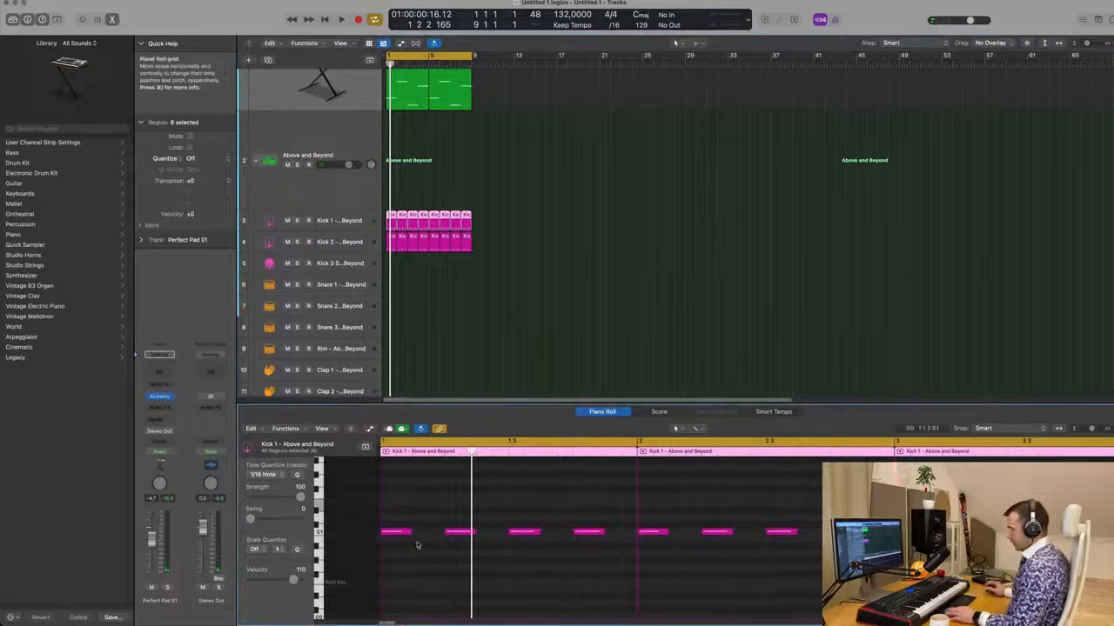
# Step: Transpose all notes in the eight Kick 1 regions upward in semitone steps
pyautogui.press('super+a')
pyautogui.hotkey('alt', 'Up')
pyautogui.hotkey('alt', 'Up')
pyautogui.hotkey('alt', 'Up')
pyautogui.hotkey('alt', 'Up')
pyautogui.hotkey('alt', 'Up')
pyautogui.hotkey('alt', 'Up')
pyautogui.hotkey('alt', 'Up')
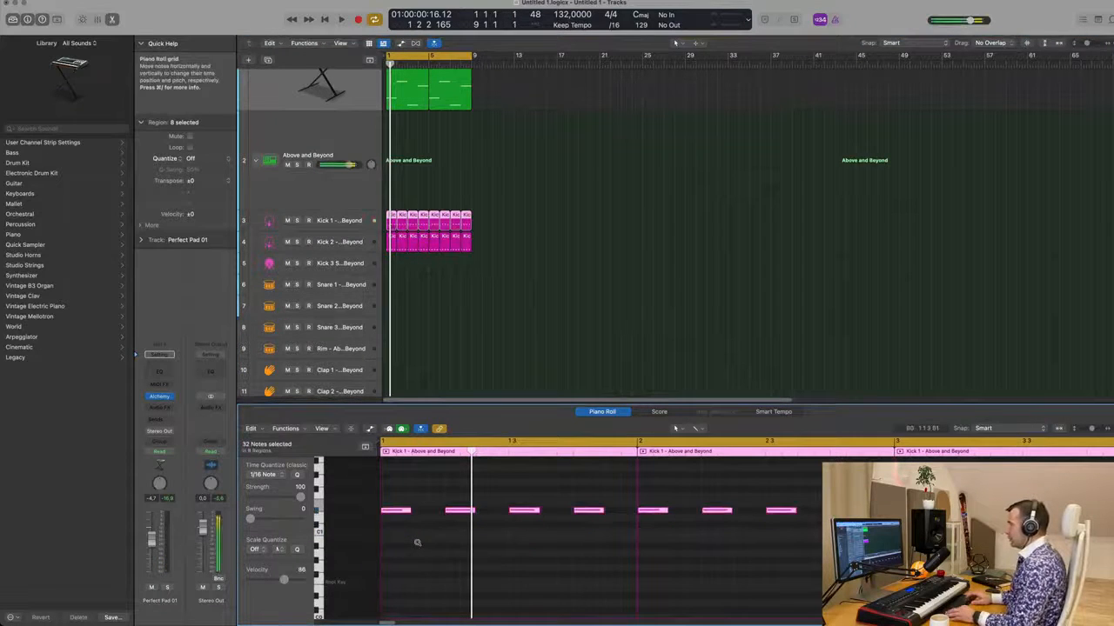
# Step: Transpose all notes in the eight Kick 2 regions up four semitones to E1
pyautogui.click(503, 247)
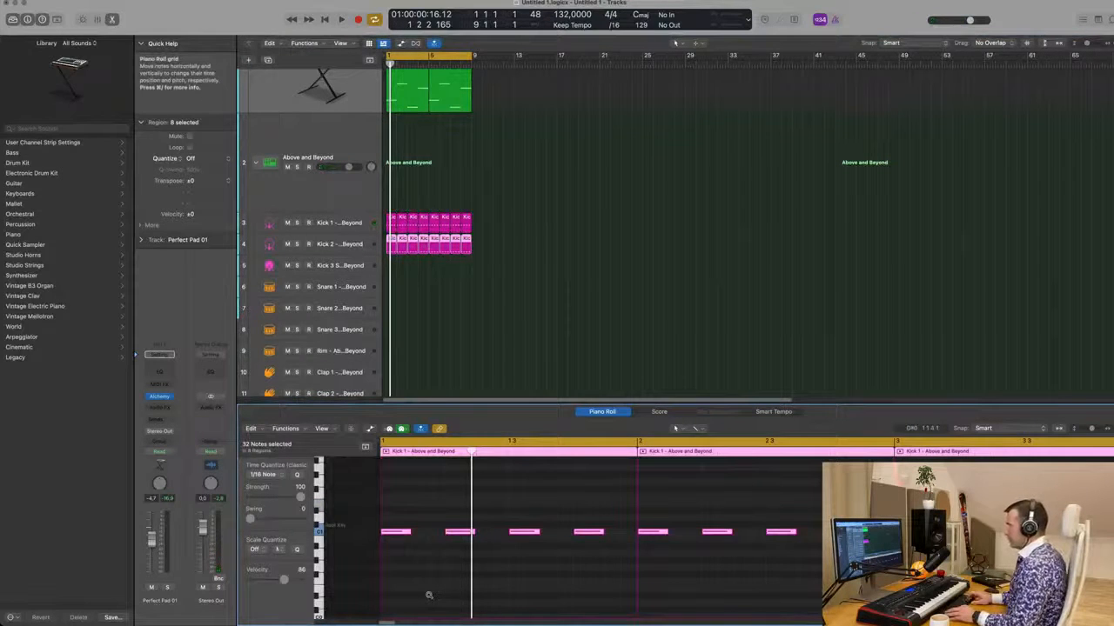
pyautogui.hotkey('alt', 'Up')
pyautogui.hotkey('alt', 'Up')
pyautogui.hotkey('alt', 'Up')
pyautogui.hotkey('alt', 'Up')
pyautogui.hotkey('alt', 'Up')
pyautogui.hotkey('alt', 'Up')
pyautogui.hotkey('alt', 'Up')
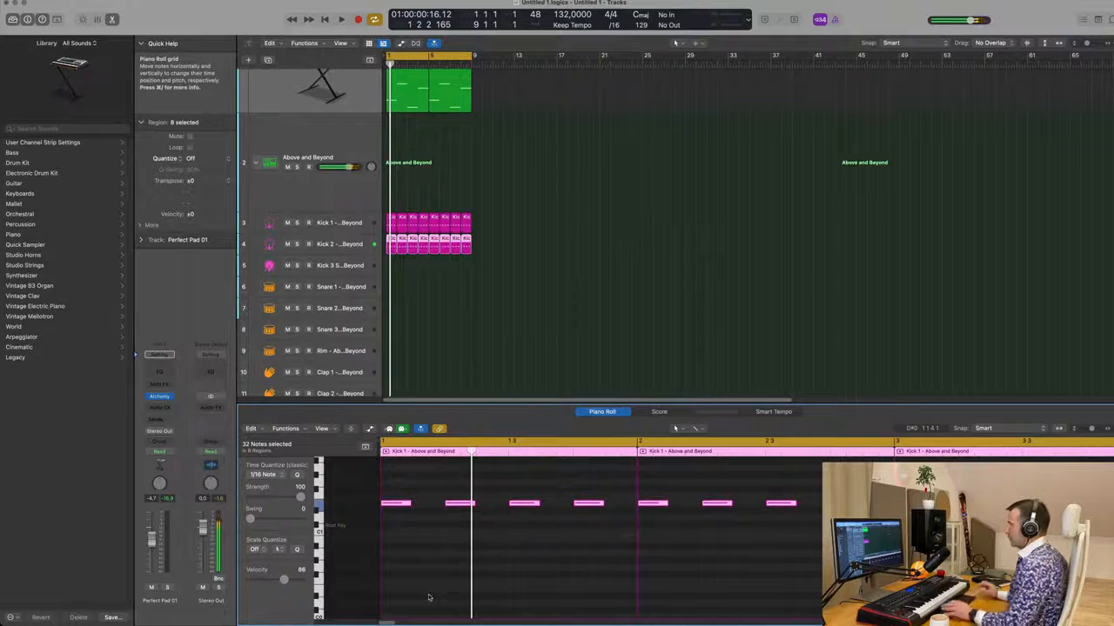
# Step: Set the project key signature to E minor and resume playback
pyautogui.click(641, 14)
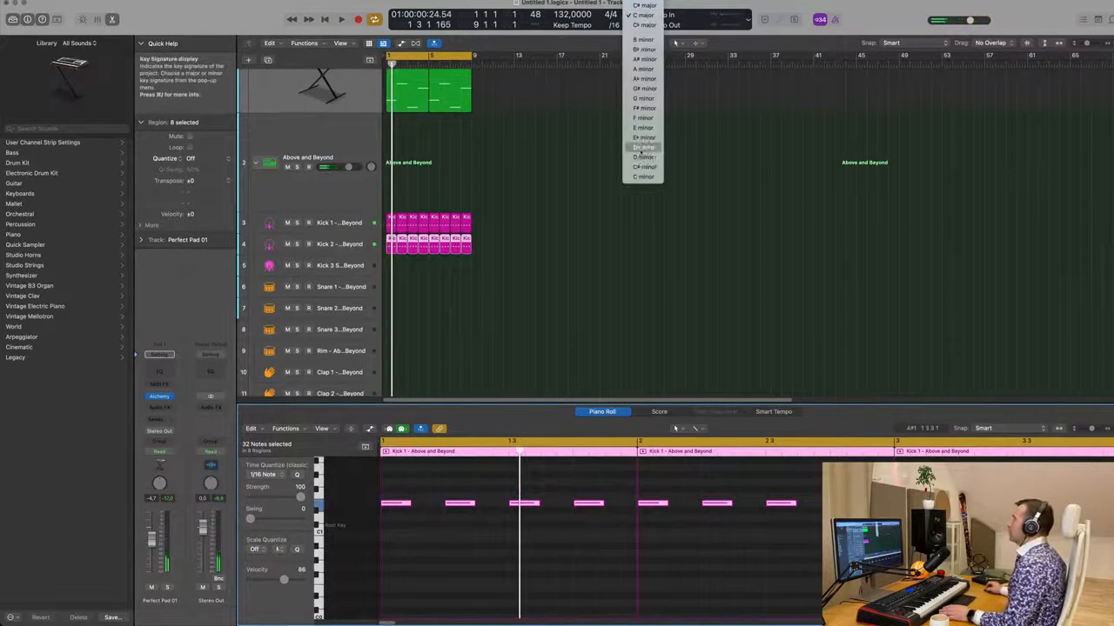
pyautogui.click(520, 165)
pyautogui.press('space')
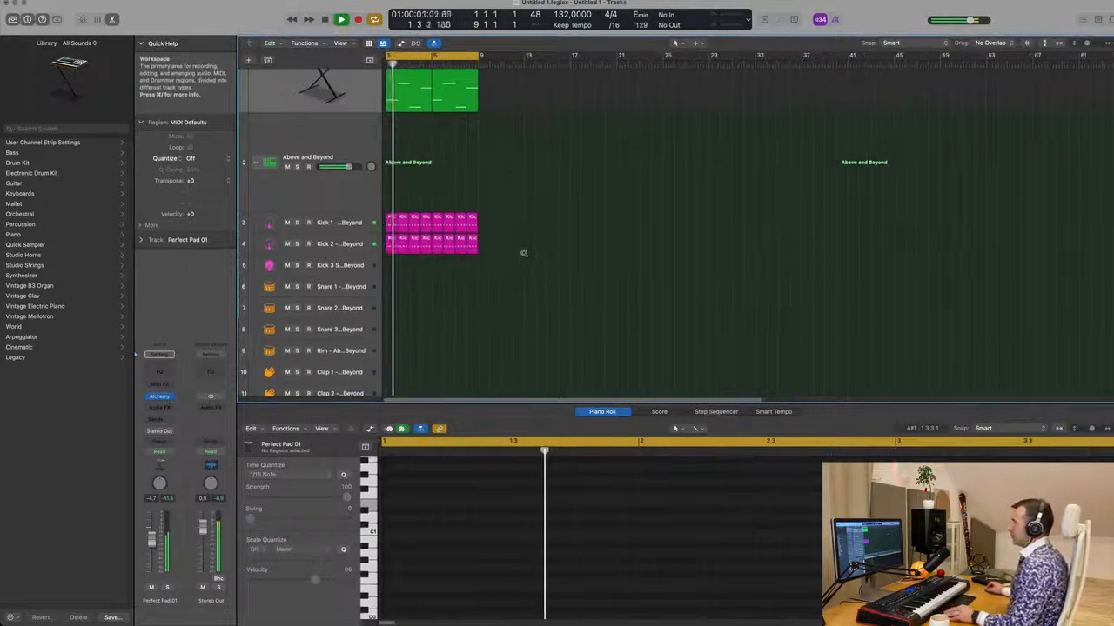
# Step: Transpose all notes in the eight Kick 2 regions down one octave and play back the result
pyautogui.press('space')
pyautogui.moveTo(496, 261); pyautogui.dragTo(392, 235)
pyautogui.press('super+a')
pyautogui.hotkey('alt', 'shift', 'Down')
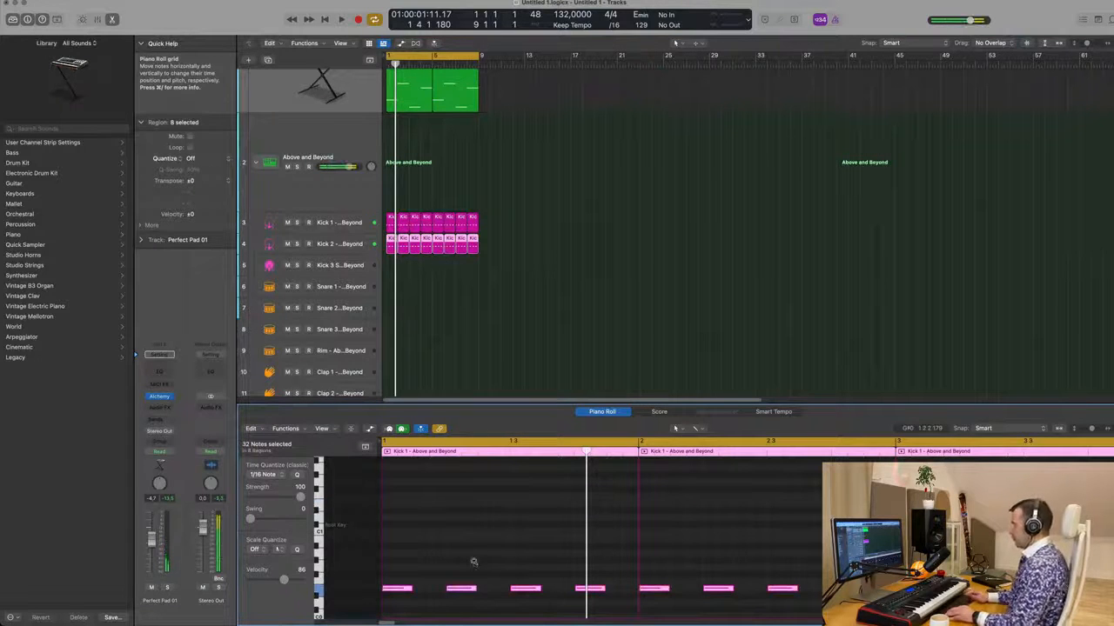
pyautogui.press('space')
pyautogui.scroll(-3, 455, 206)
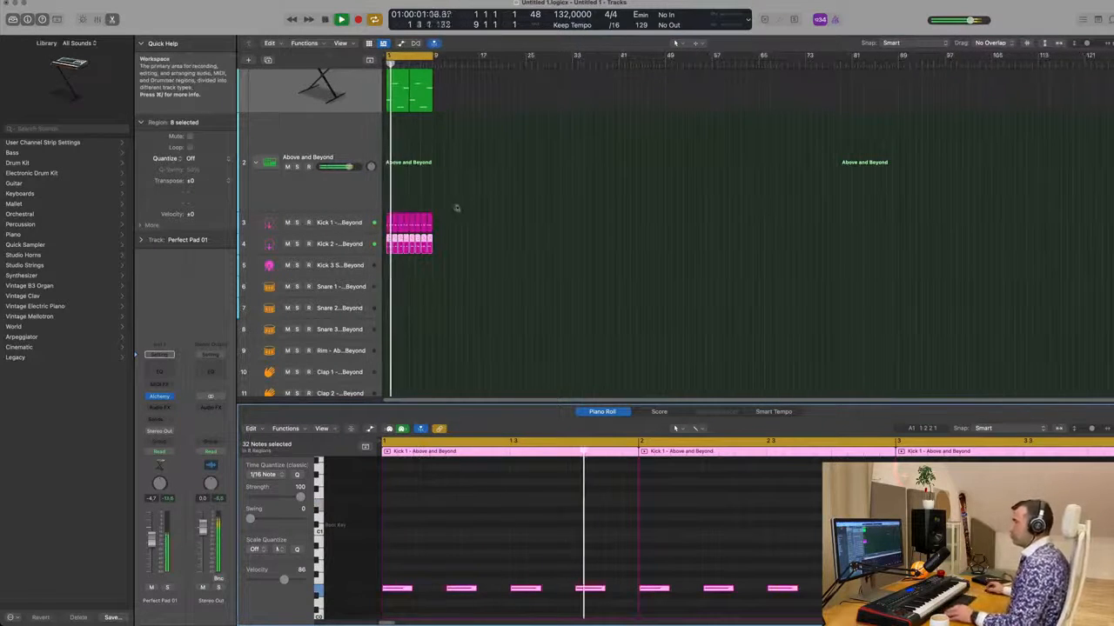
pyautogui.scroll(2, 455, 207)
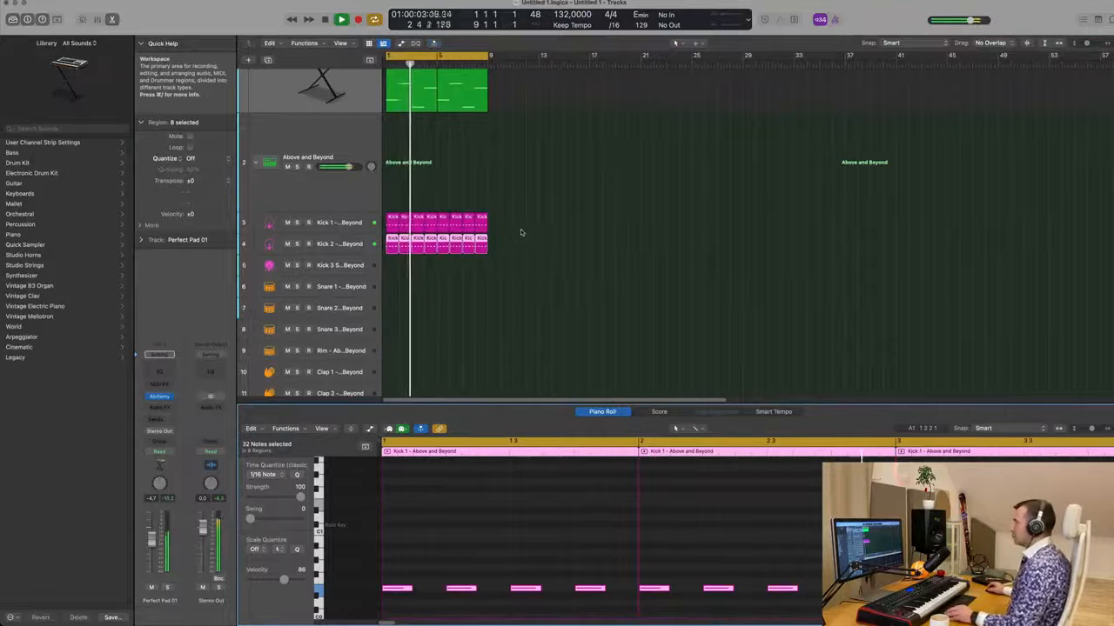
# Step: Open the Alchemy instrument of the Perfect Pad 01 track during playback, check its performance controls, and close it
pyautogui.press('Return')
pyautogui.scroll(2, 329, 139)
pyautogui.click(304, 137)
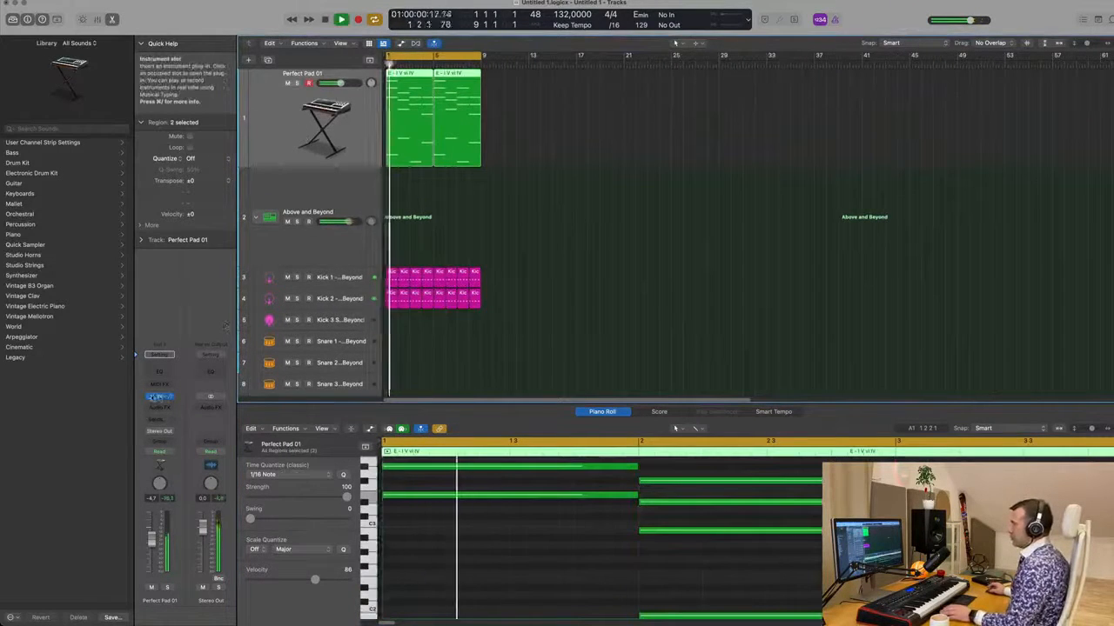
pyautogui.click(159, 396)
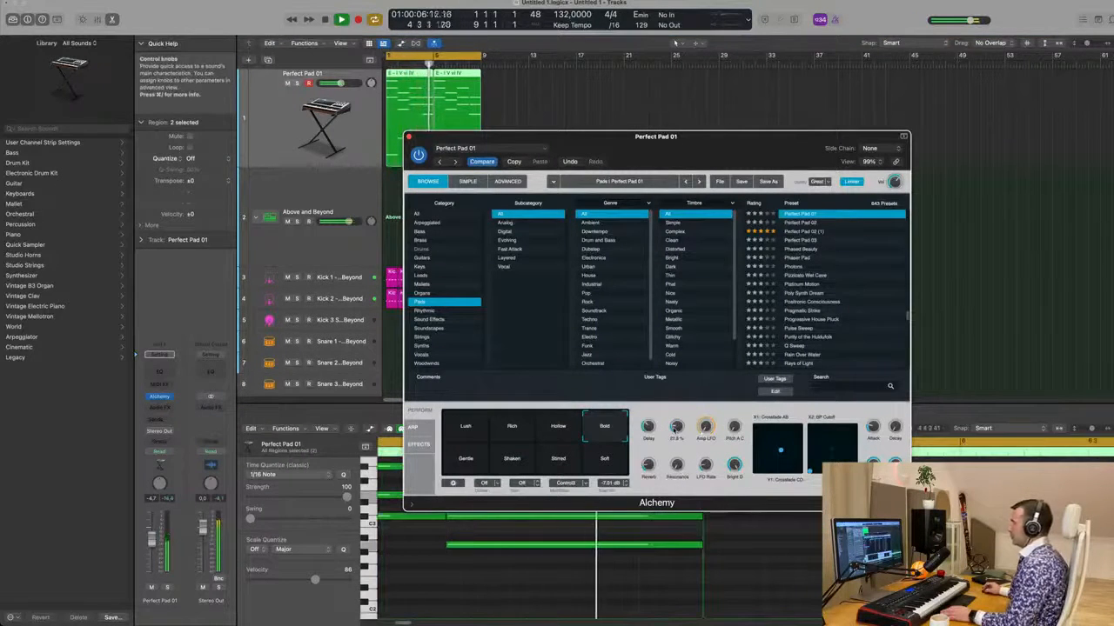
pyautogui.moveTo(436, 148); pyautogui.dragTo(309, 176)
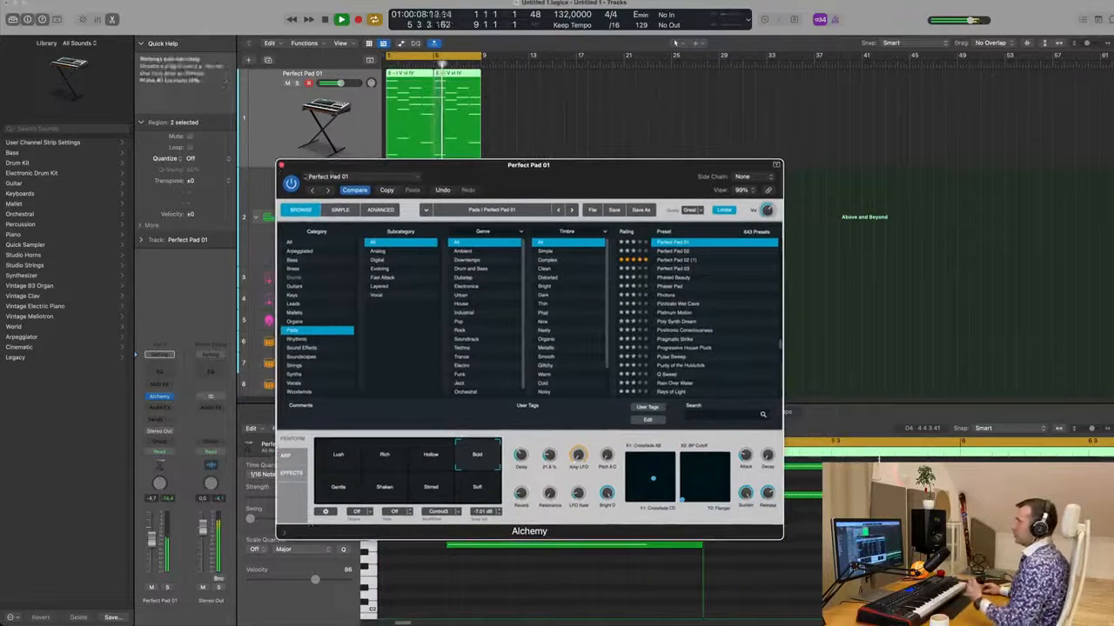
pyautogui.click(281, 164)
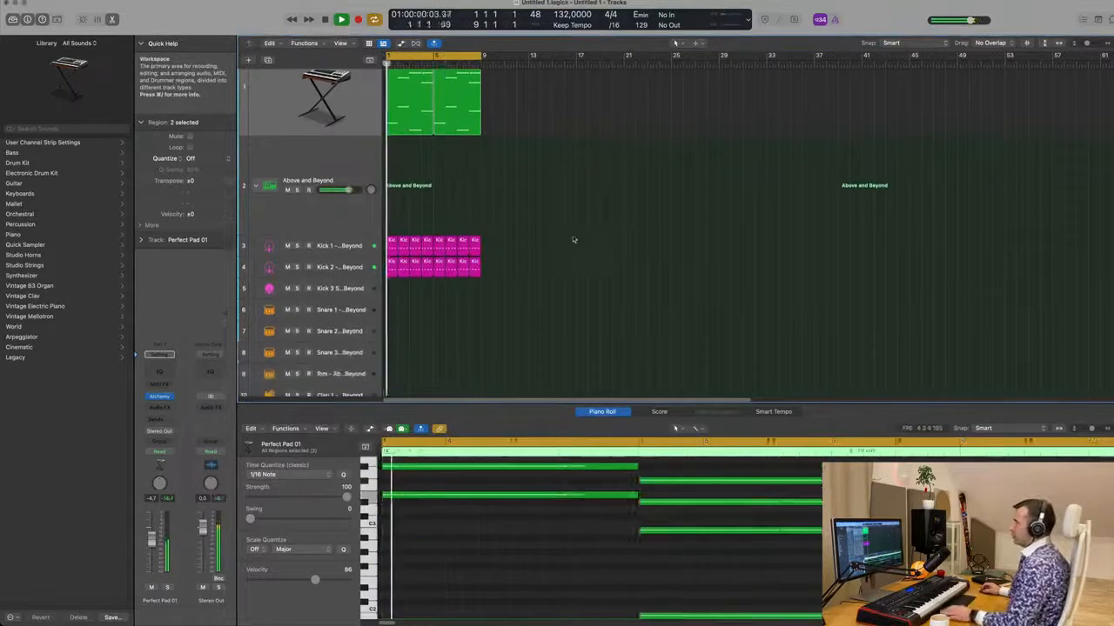
# Step: Copy the first Kick 2 region onto the Snare 1 track at bar 1
pyautogui.scroll(-2, 570, 238)
pyautogui.click(390, 179)
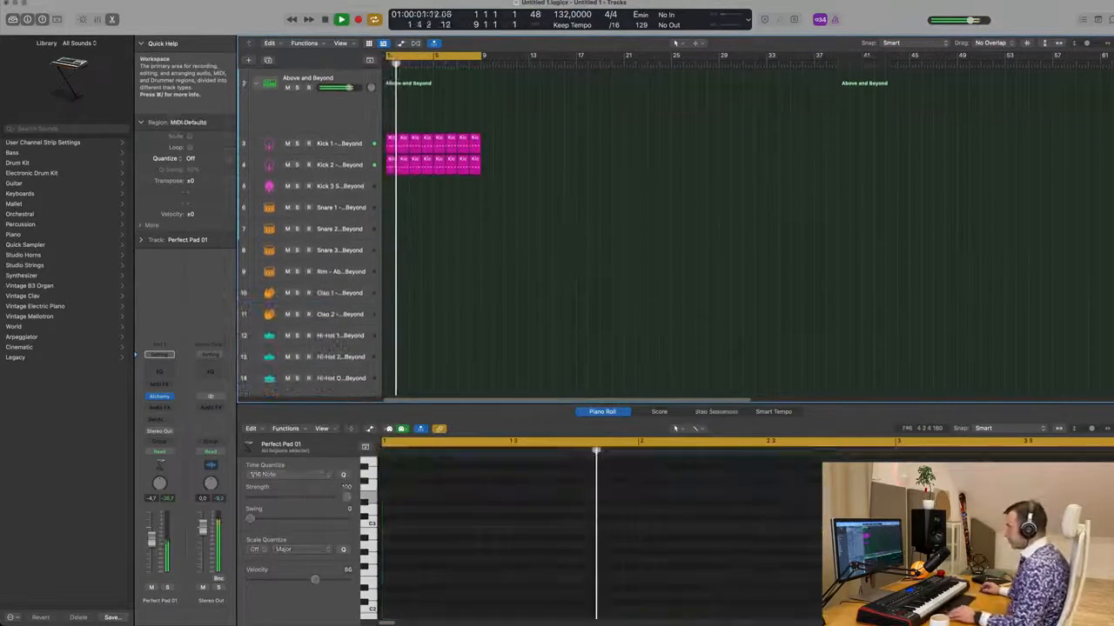
pyautogui.click(389, 166)
pyautogui.moveTo(389, 165); pyautogui.dragTo(391, 207)
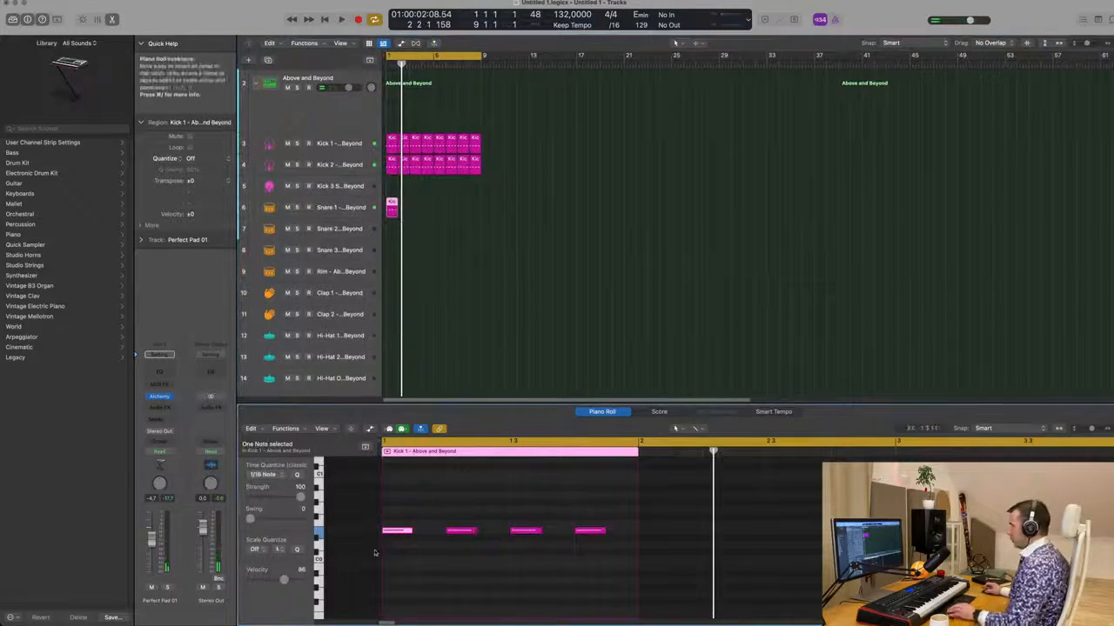
# Step: Keep only the notes on beats 2 and 4 of the Snare 1 region and transpose them up two octaves
pyautogui.moveTo(426, 502); pyautogui.dragTo(609, 571)
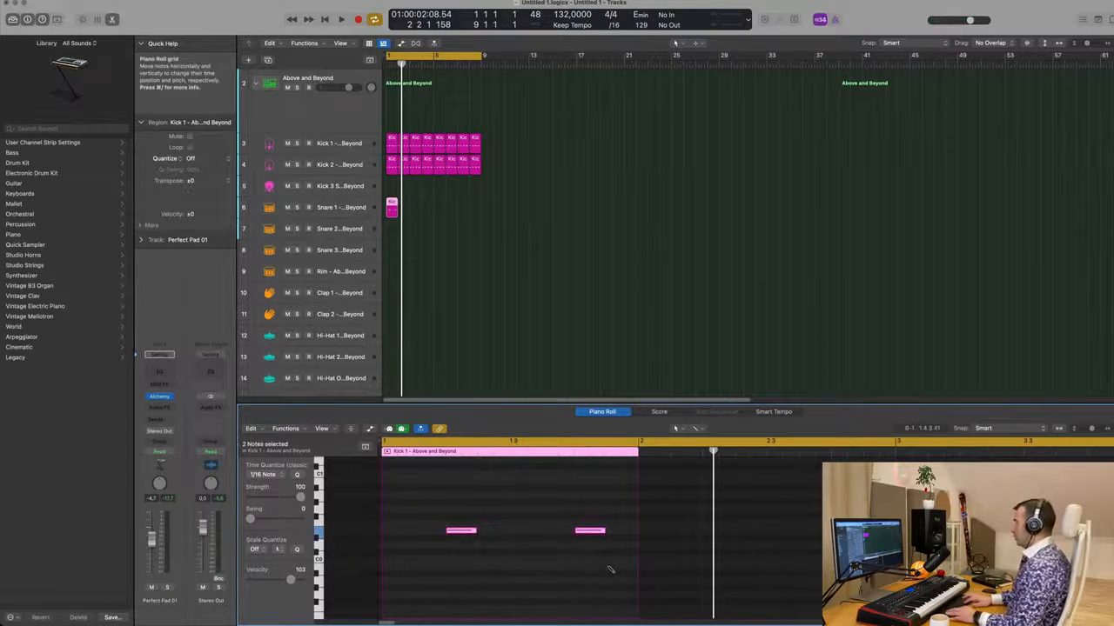
pyautogui.press('space')
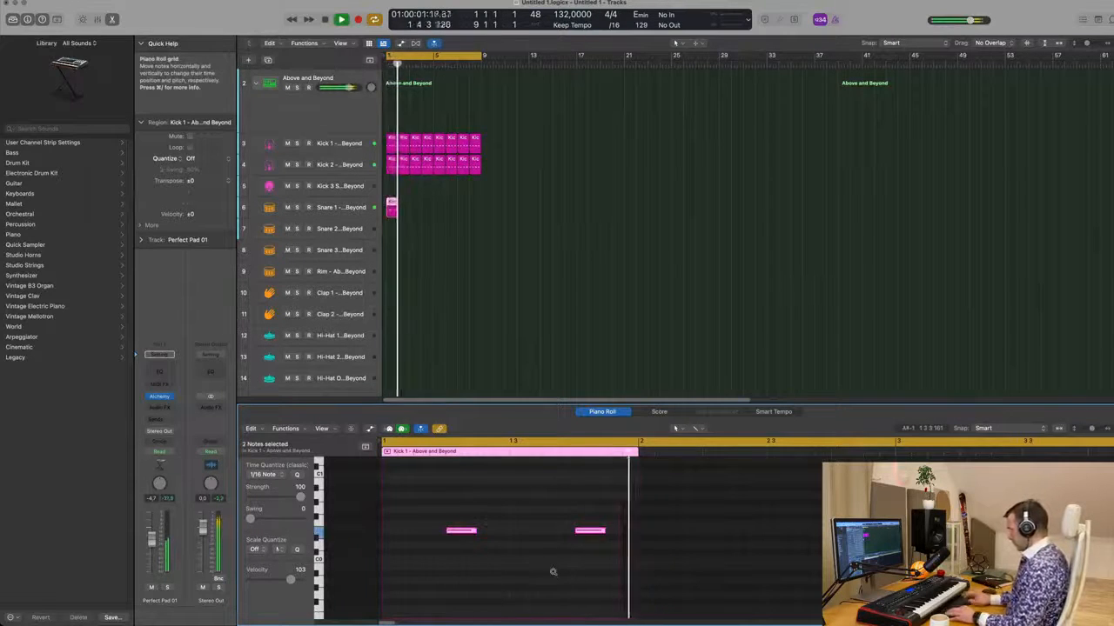
pyautogui.press('Delete')
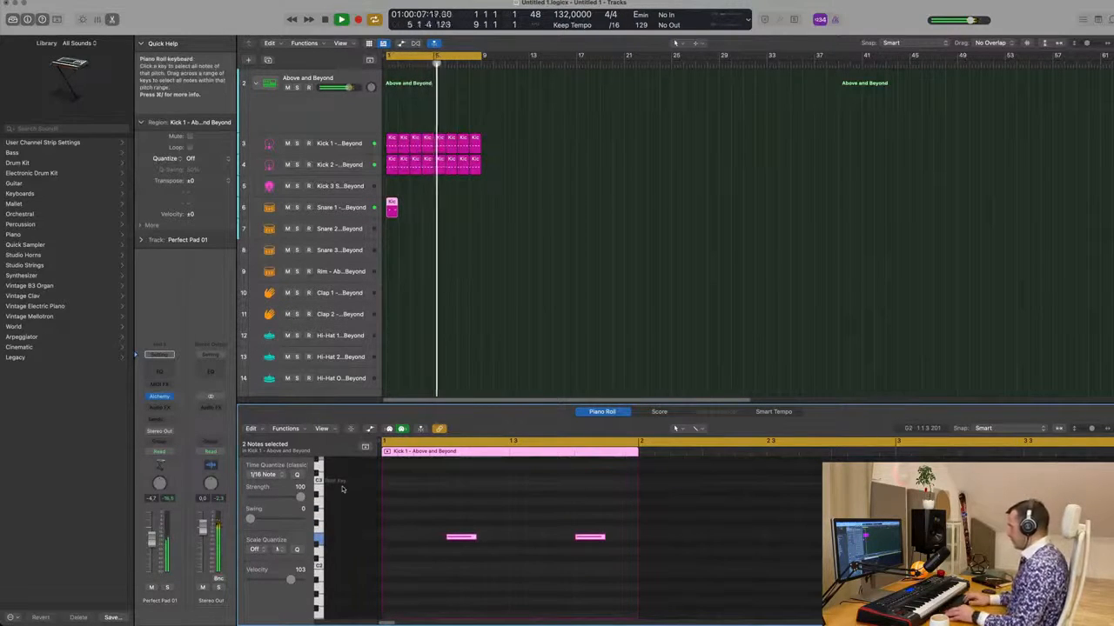
pyautogui.press('Delete')
pyautogui.press('space')
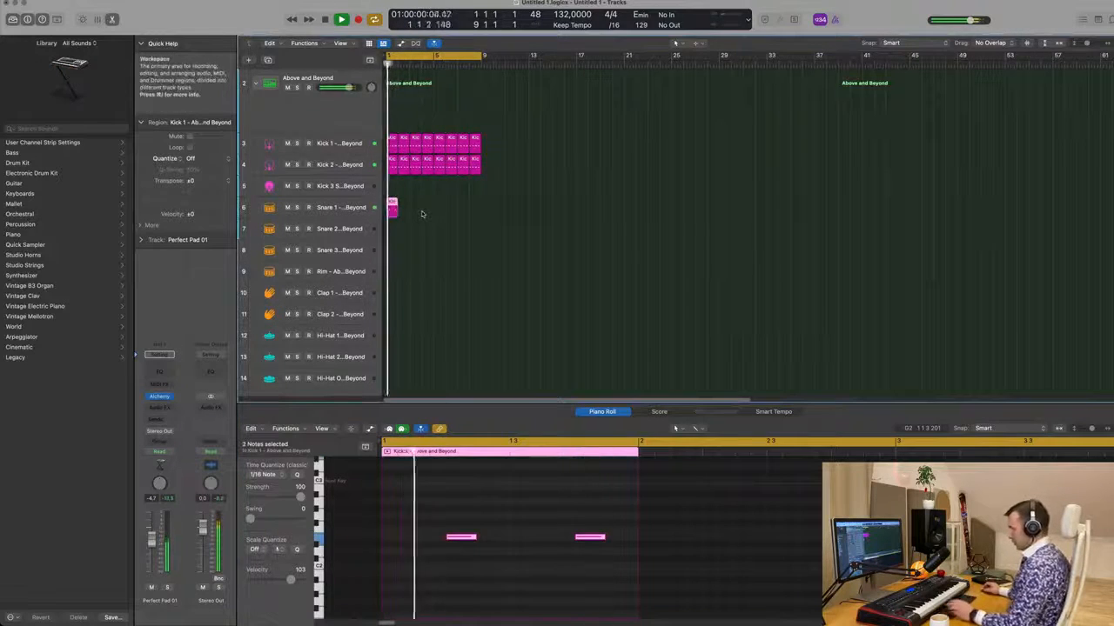
# Step: Repeat the Snare 1 region seven times so the pattern fills bars 1 through 8
pyautogui.press('super+r')
pyautogui.press('super+r')
pyautogui.press('super+r')
pyautogui.press('super+r')
pyautogui.press('super+r')
pyautogui.press('super+r')
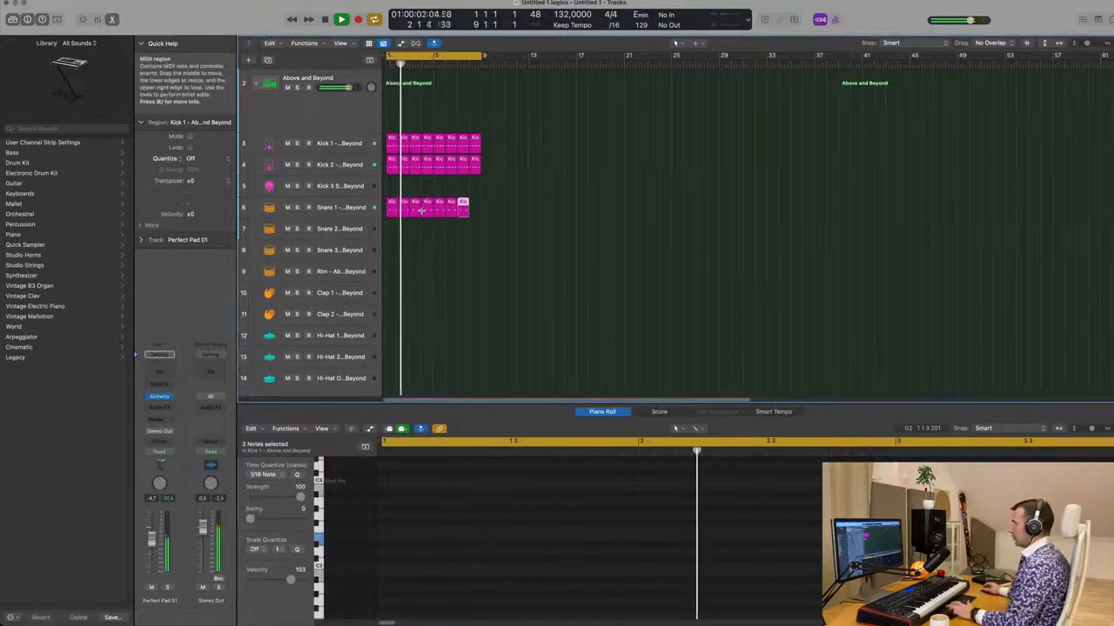
pyautogui.press('super+r')
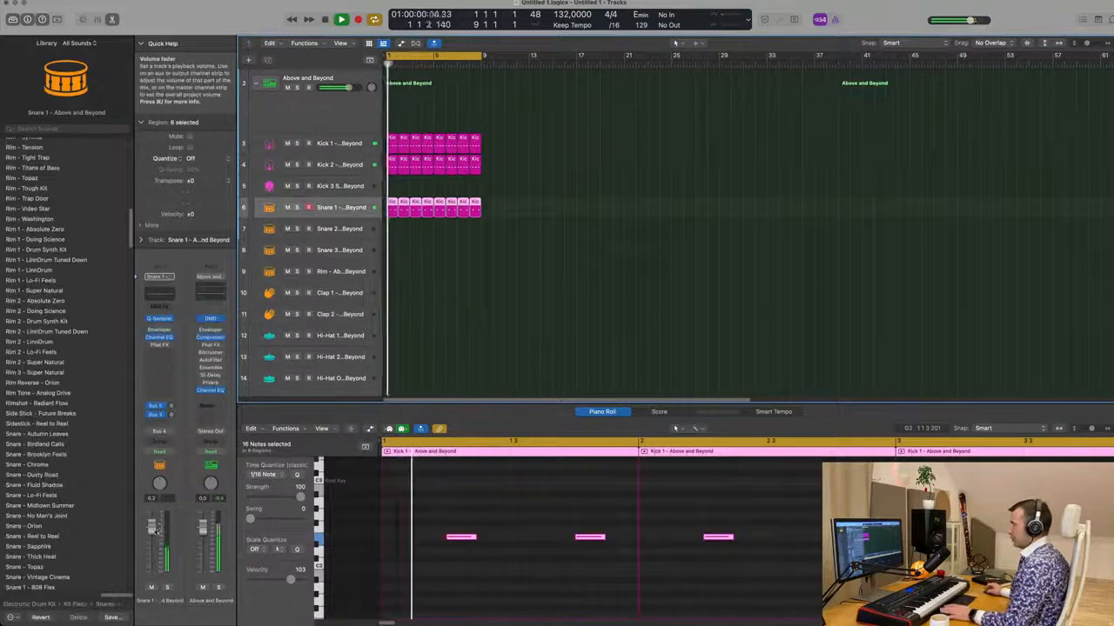
# Step: Try the eight snare regions on the Snare 2 and Snare 3 tracks with playback, and return them to Snare 1
pyautogui.moveTo(484, 218); pyautogui.dragTo(419, 231)
pyautogui.press('space')
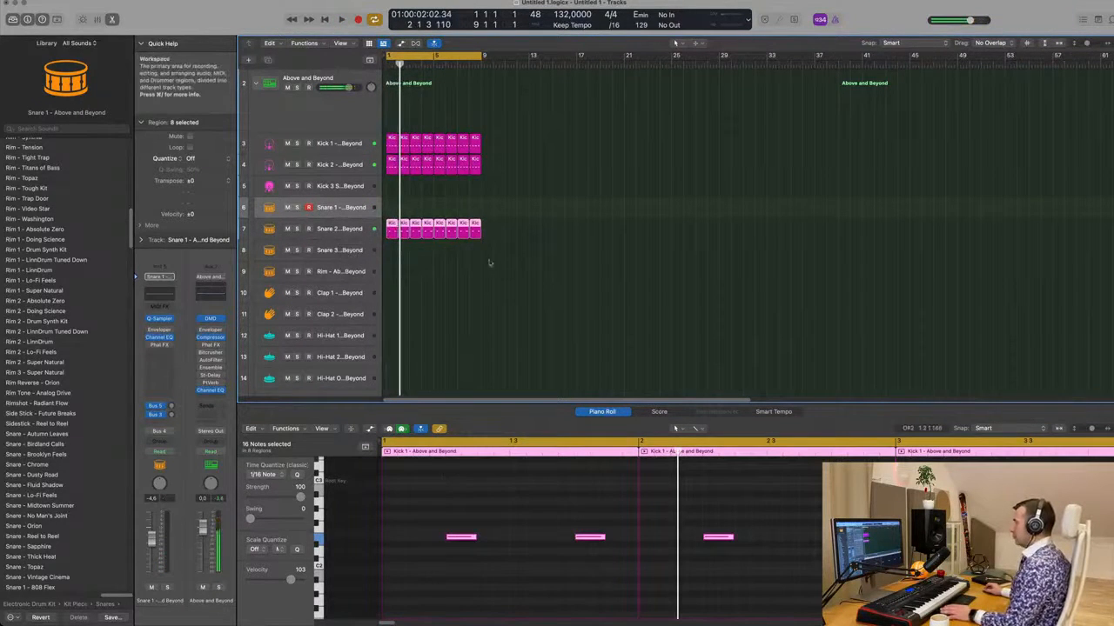
pyautogui.moveTo(392, 242); pyautogui.dragTo(390, 275)
pyautogui.press('space')
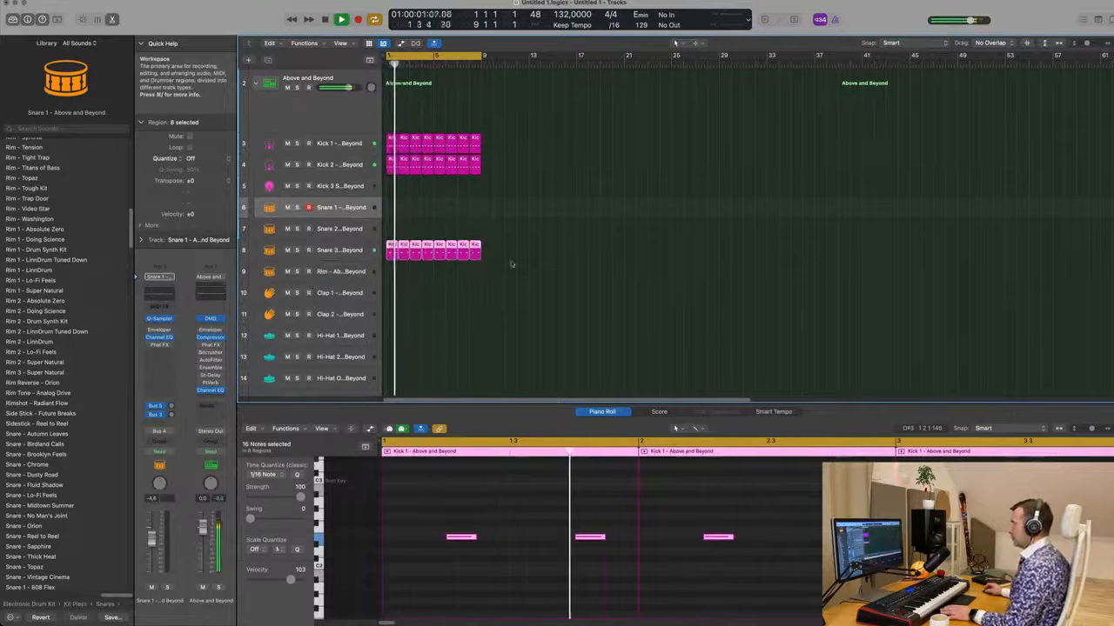
pyautogui.press('space')
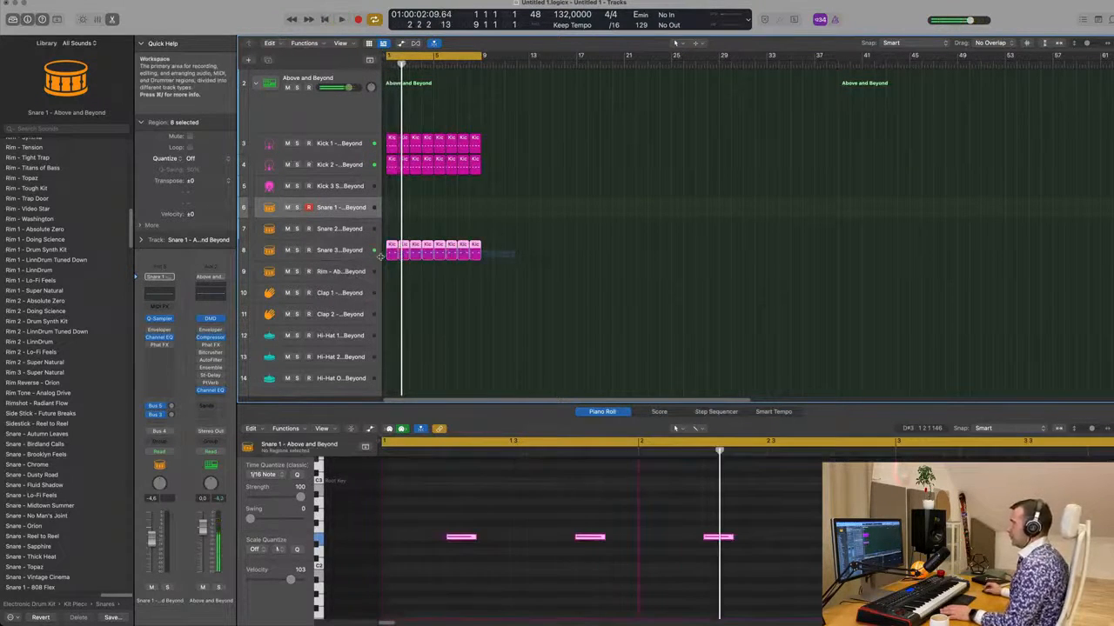
pyautogui.moveTo(392, 251); pyautogui.dragTo(391, 209)
# Step: Lower the Snare 1 track volume to -7.6 dB while playing the beat
pyautogui.press('space')
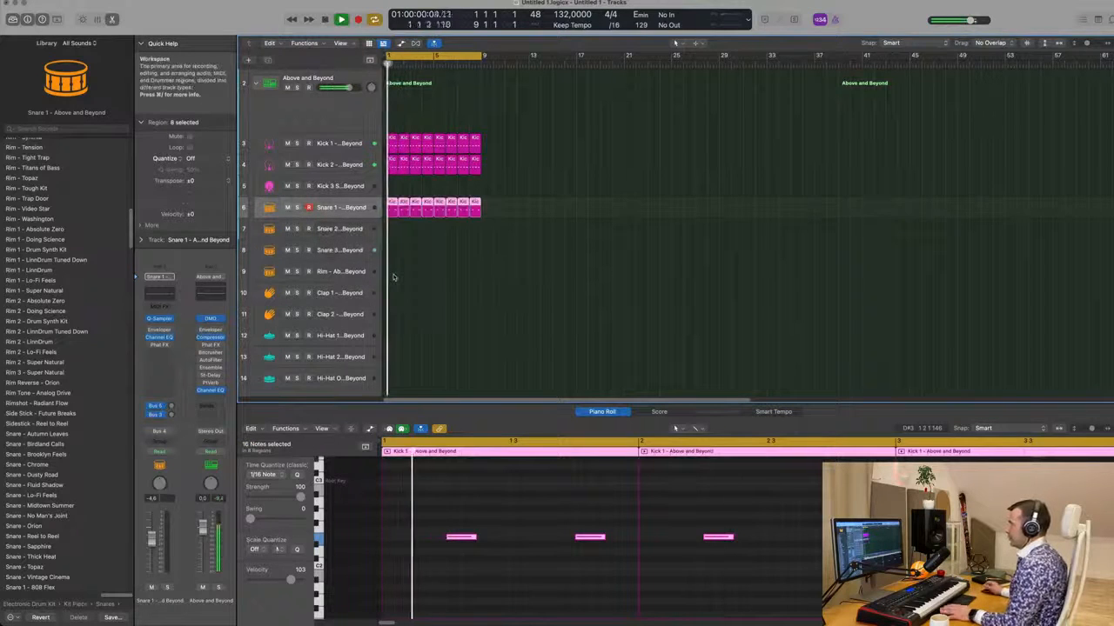
pyautogui.press('space')
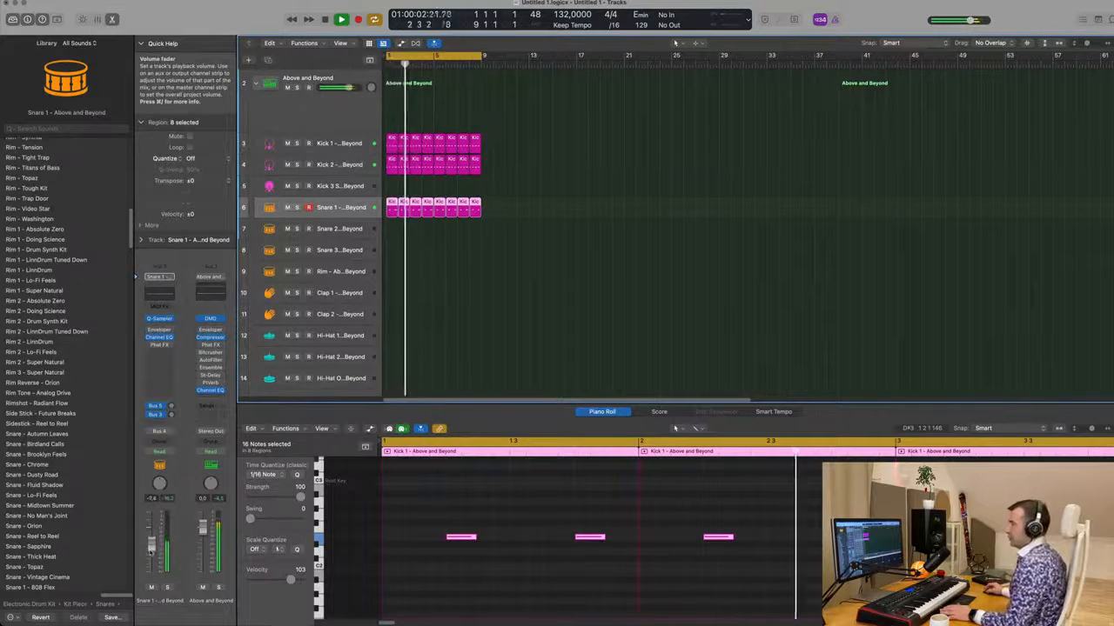
pyautogui.click(450, 337)
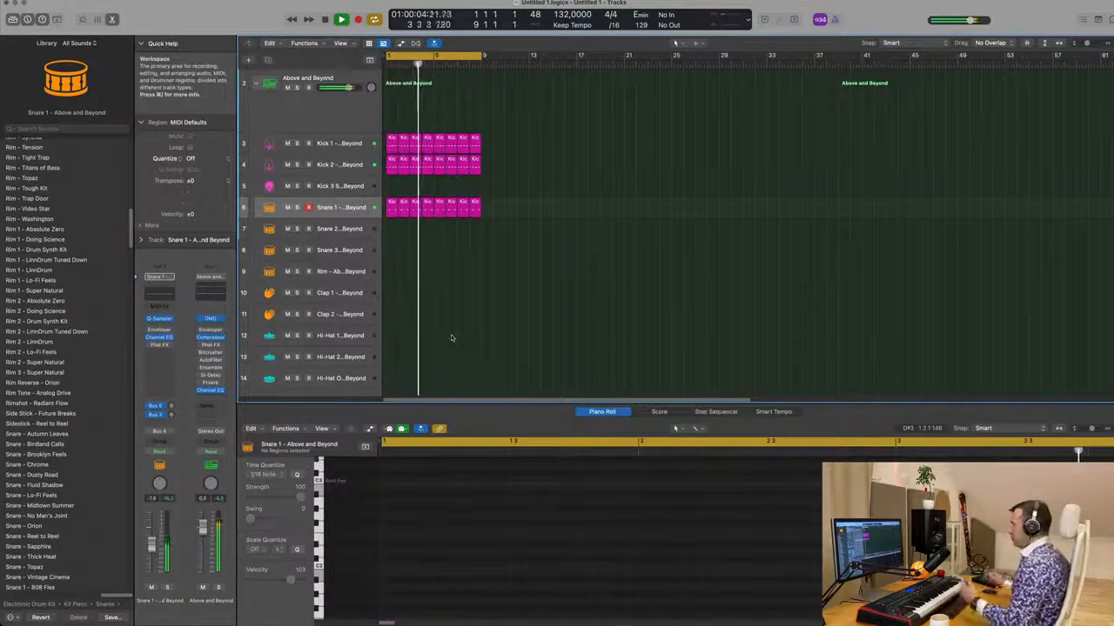
# Step: Copy the first Kick 2 region onto the Hi-Hat 1 track, starting it on beat 2 of bar 1
pyautogui.scroll(-1, 461, 322)
pyautogui.scroll(-1, 487, 280)
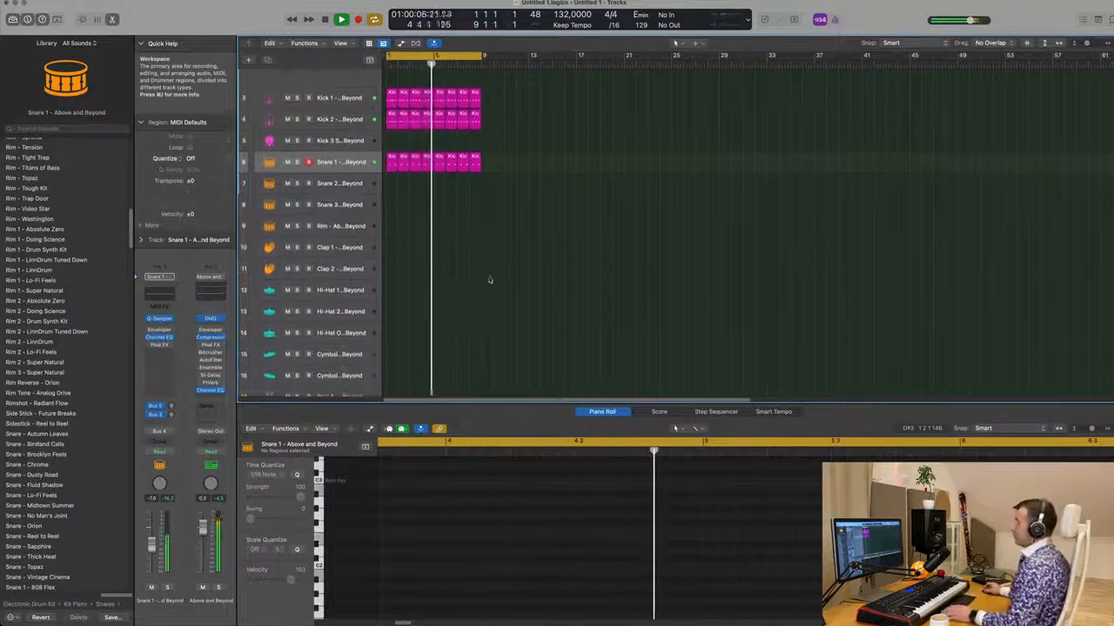
pyautogui.press('space')
pyautogui.moveTo(391, 124); pyautogui.dragTo(395, 304)
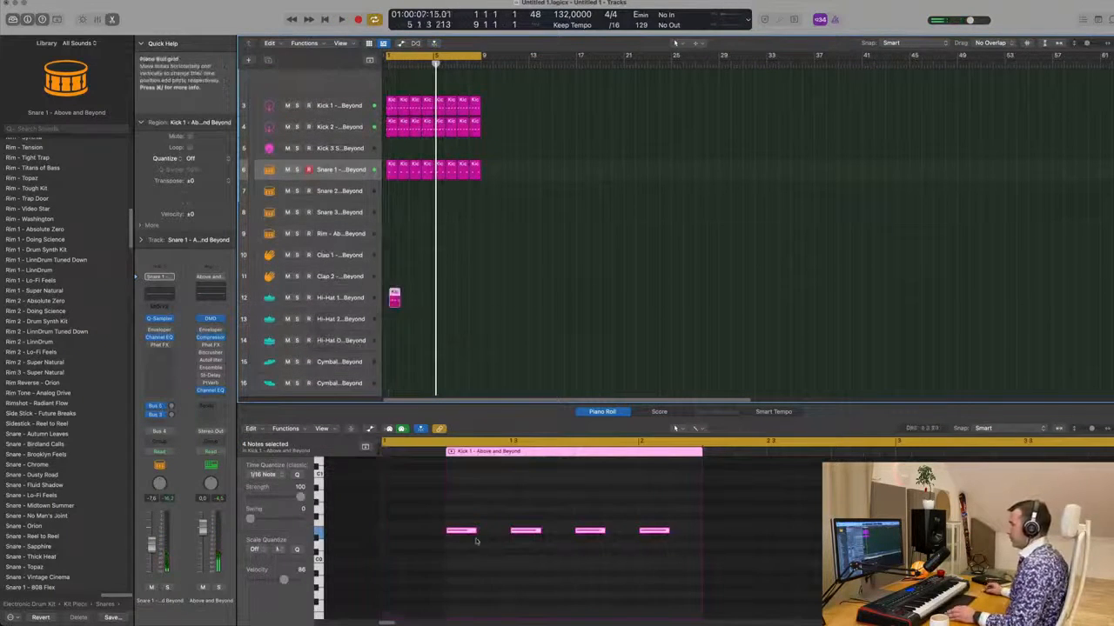
# Step: Shift the four notes of the Hi-Hat 1 region an eighth note later so they fall on the offbeats, and check with playback
pyautogui.moveTo(468, 509); pyautogui.dragTo(688, 562)
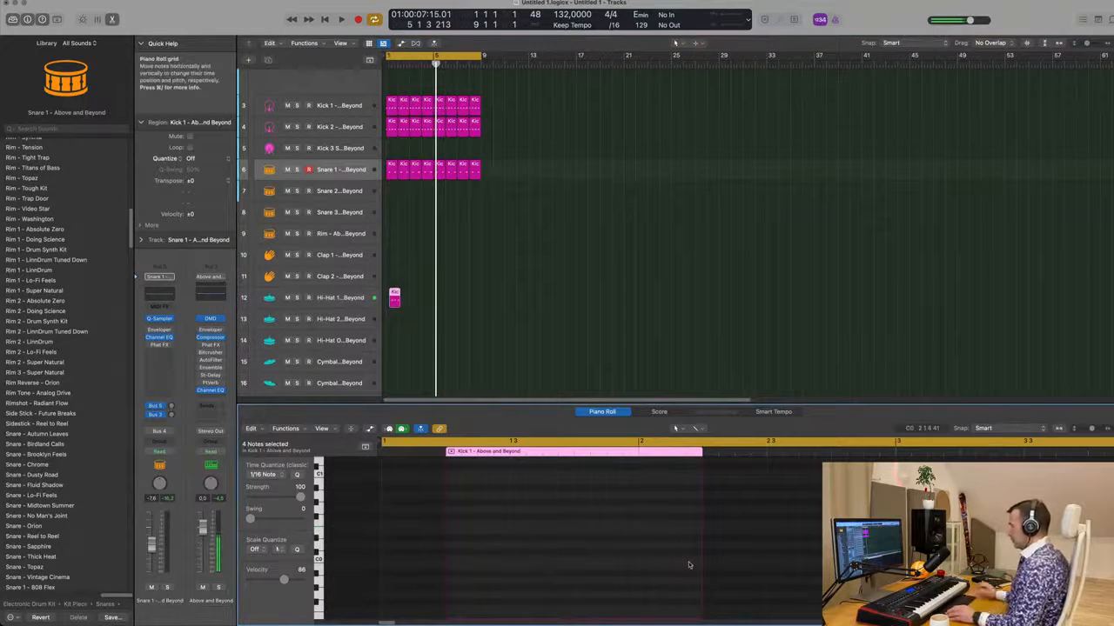
pyautogui.hotkey('alt', 'Down')
pyautogui.hotkey('alt', 'Down')
pyautogui.hotkey('alt', 'Down')
pyautogui.hotkey('alt', 'Down')
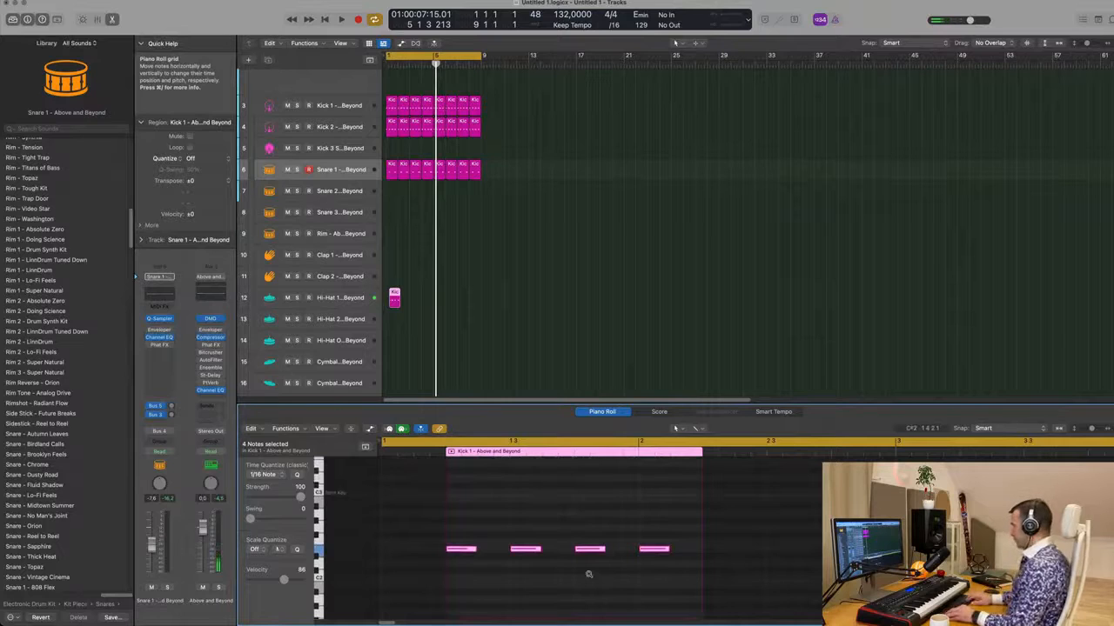
pyautogui.press('space')
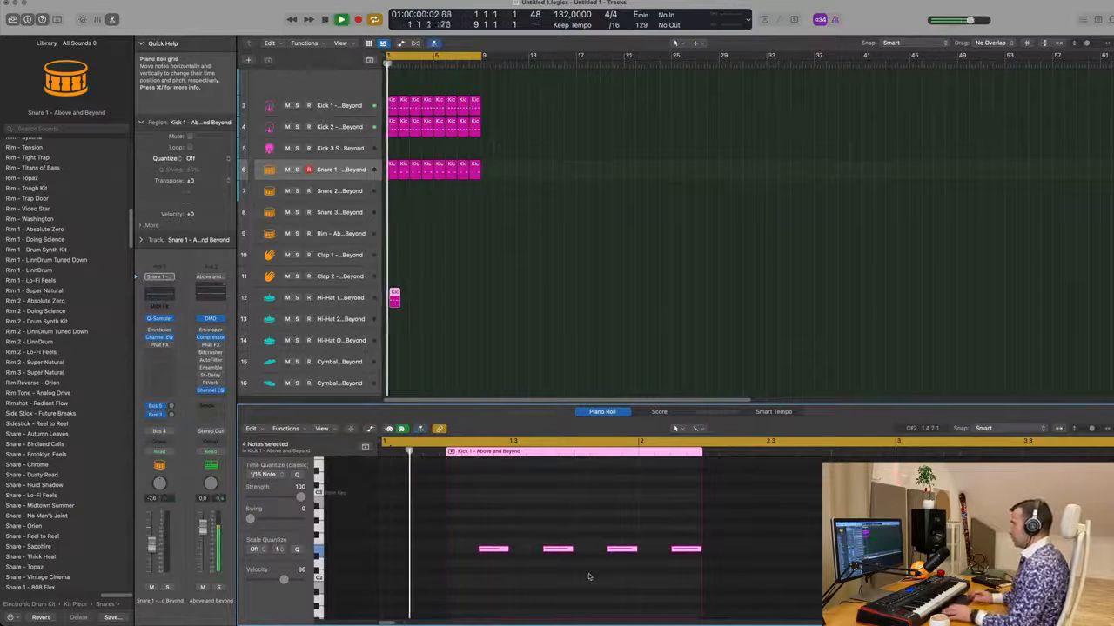
# Step: Move the Hi-Hat 1 region to the start of bar 1 and repeat it to fill bars 1 through 8
pyautogui.press('super+Right')
pyautogui.press('super+Right')
pyautogui.press('super+Right')
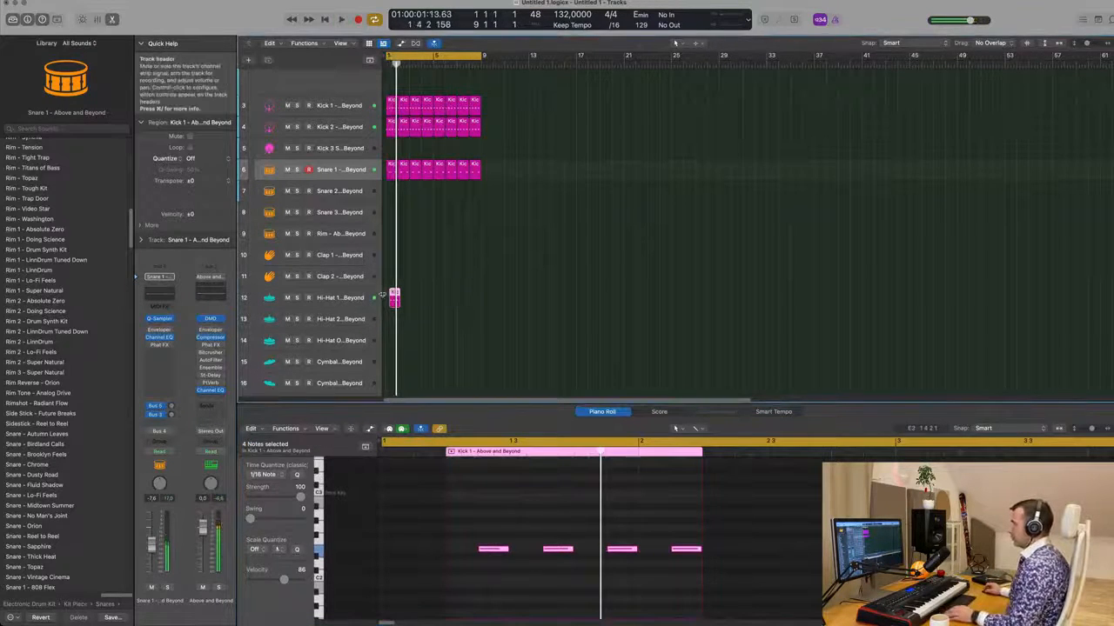
pyautogui.moveTo(415, 300); pyautogui.dragTo(403, 297)
pyautogui.press('super+r')
pyautogui.press('super+r')
pyautogui.press('super+r')
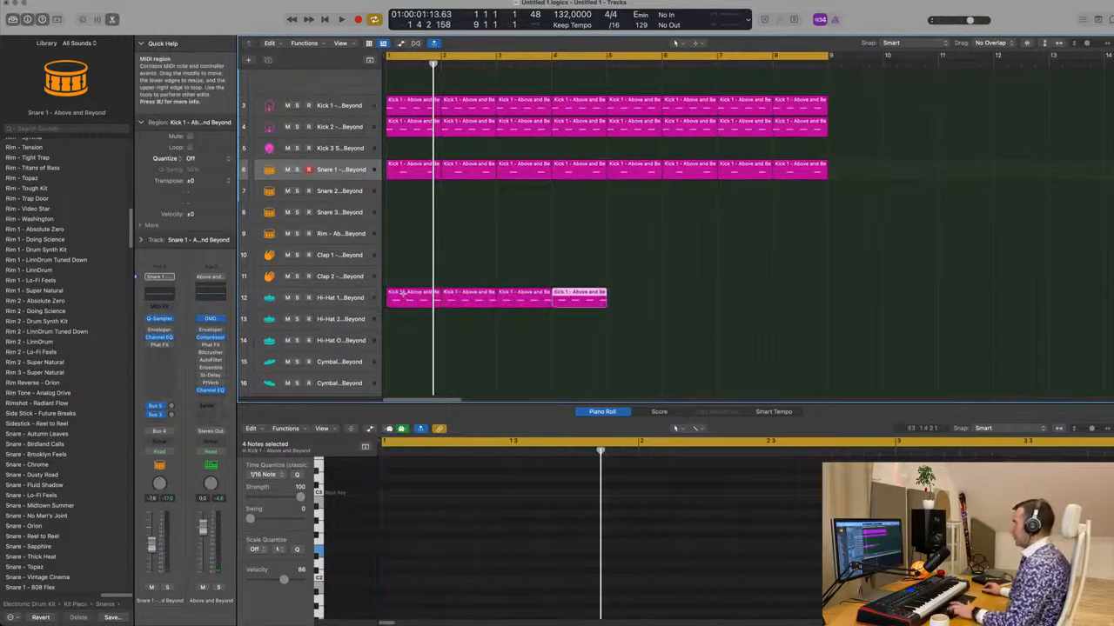
pyautogui.press('super+Left')
pyautogui.press('super+Left')
pyautogui.press('super+Left')
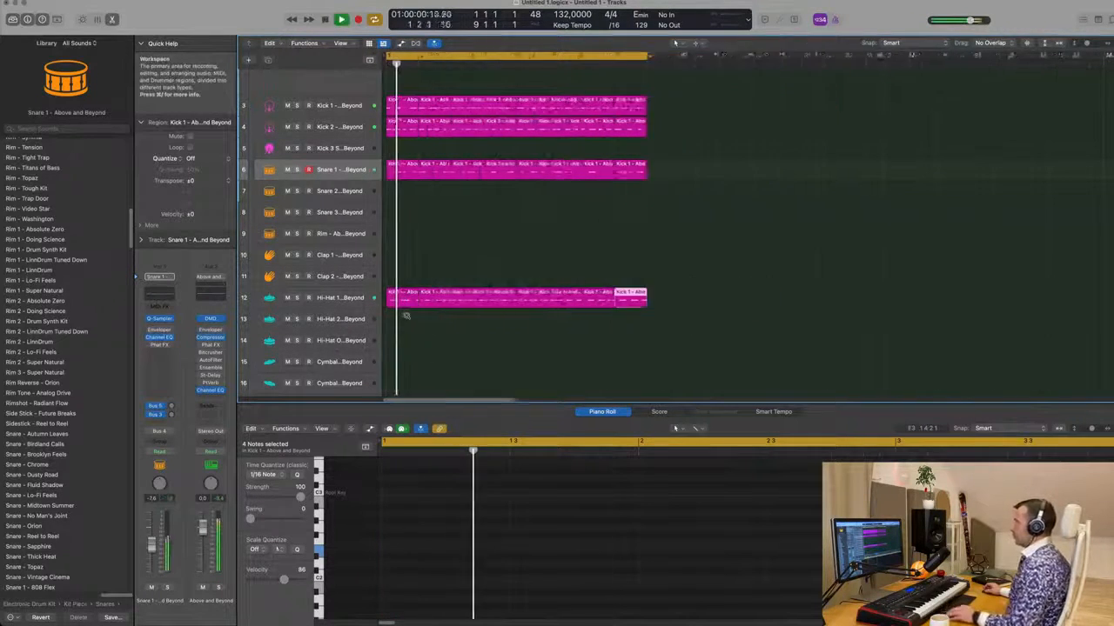
# Step: Play the beat together with the pad chords and lower the Snare 1 track volume to about -14 dB
pyautogui.press('space')
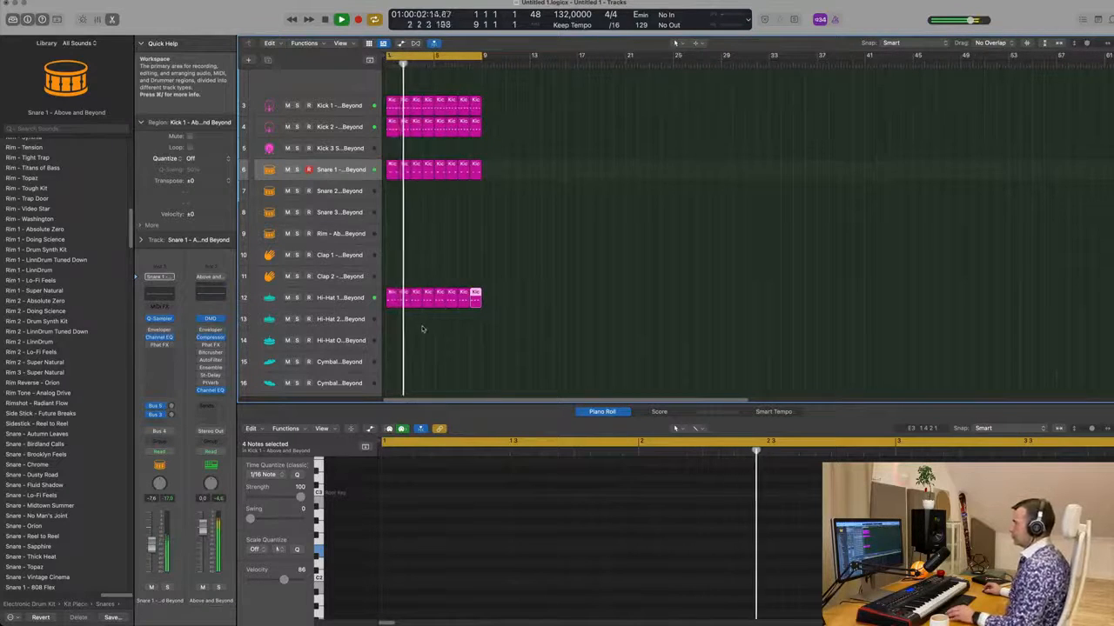
pyautogui.scroll(-2, 429, 324)
pyautogui.scroll(-1, 429, 326)
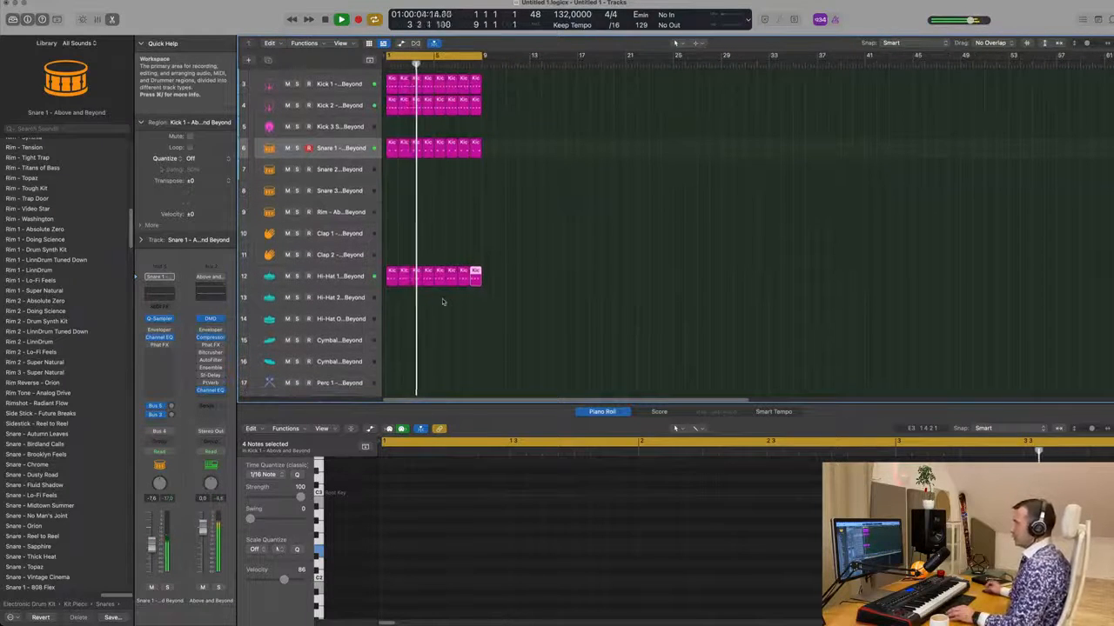
pyautogui.scroll(-4, 442, 301)
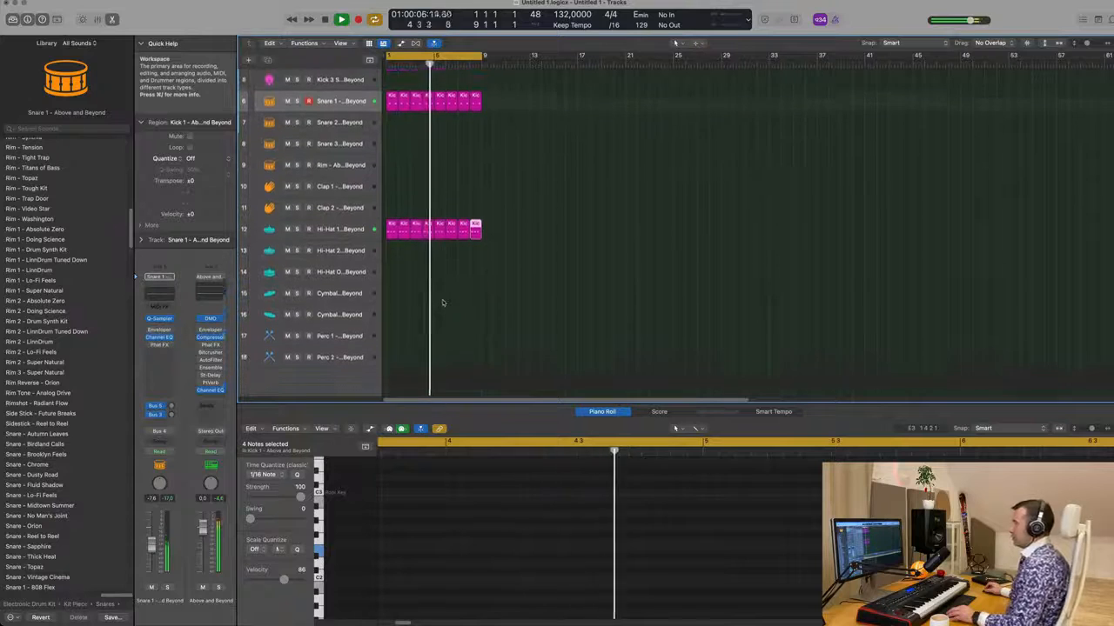
pyautogui.scroll(2, 466, 303)
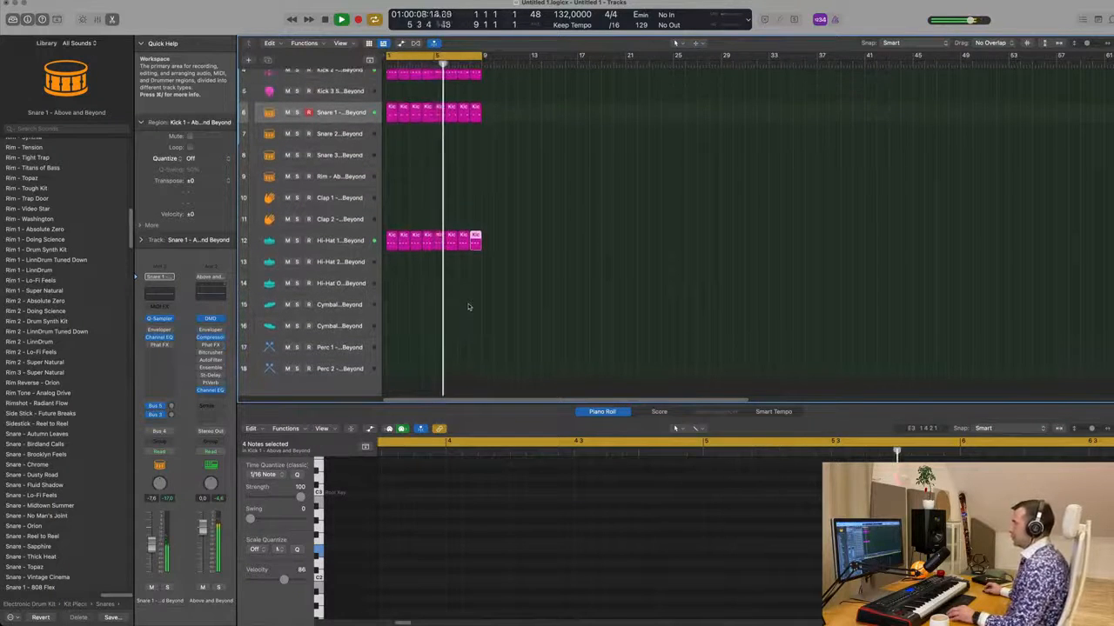
pyautogui.scroll(5, 488, 305)
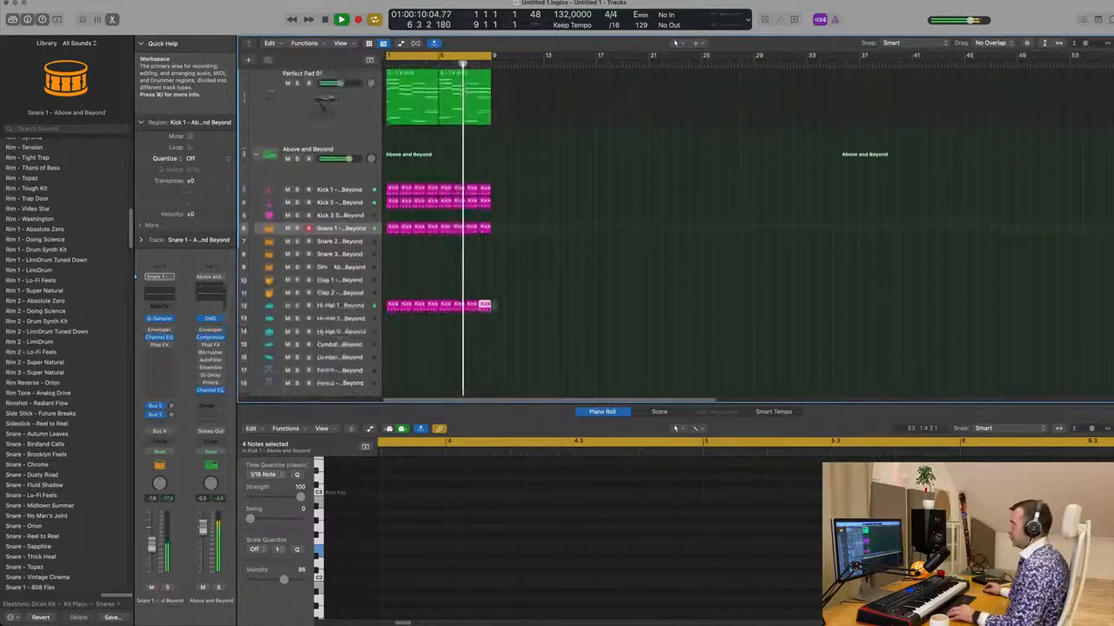
pyautogui.press('super+Up')
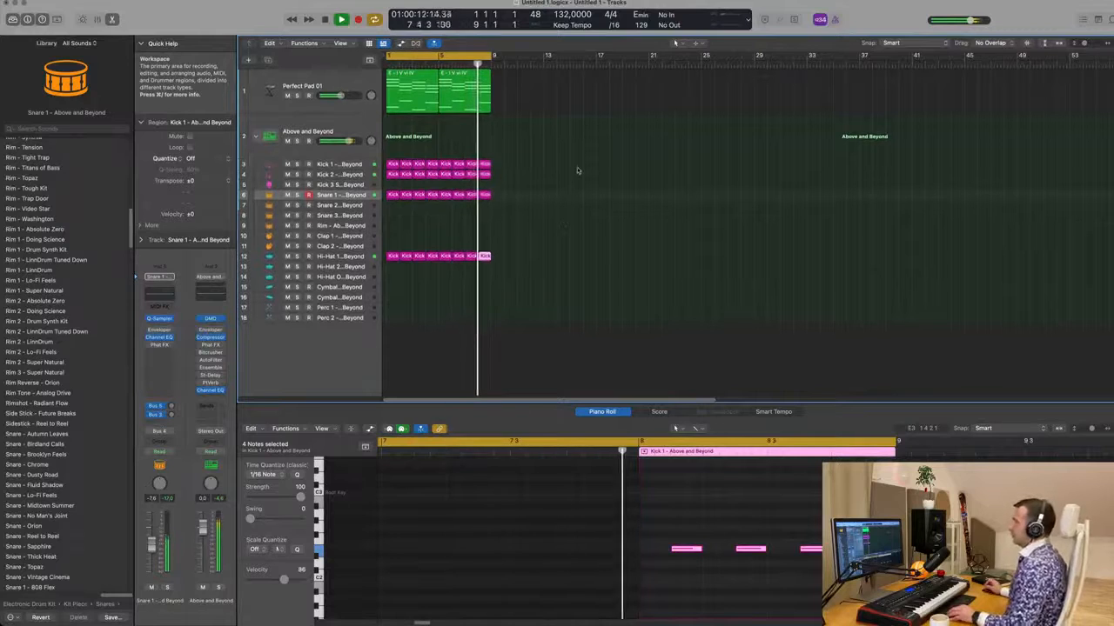
pyautogui.click(340, 256)
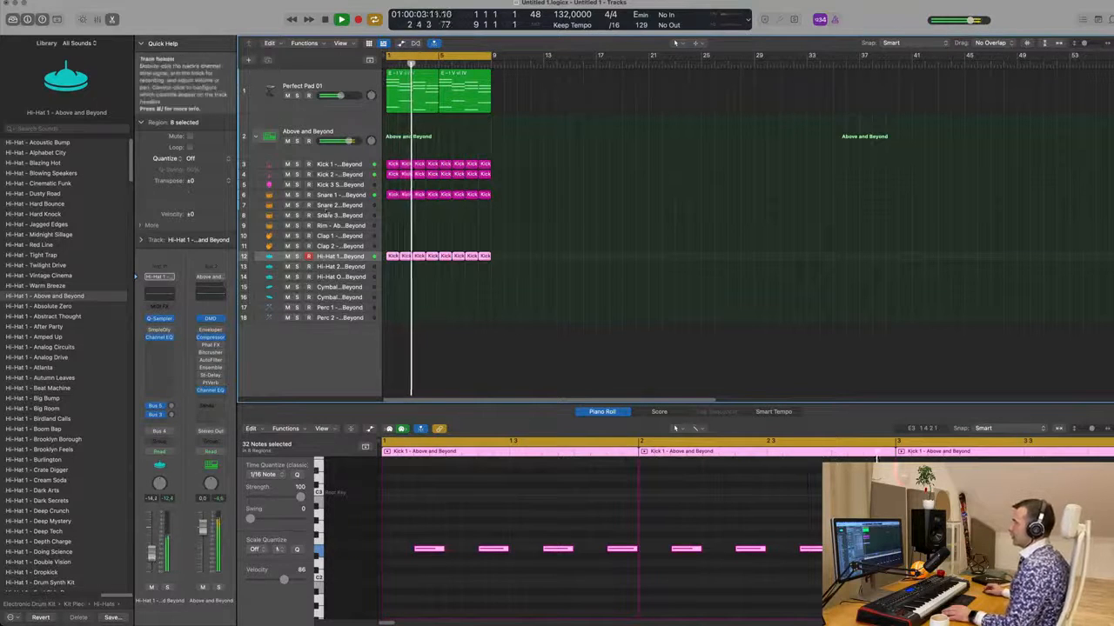
pyautogui.click(340, 195)
pyautogui.press('space')
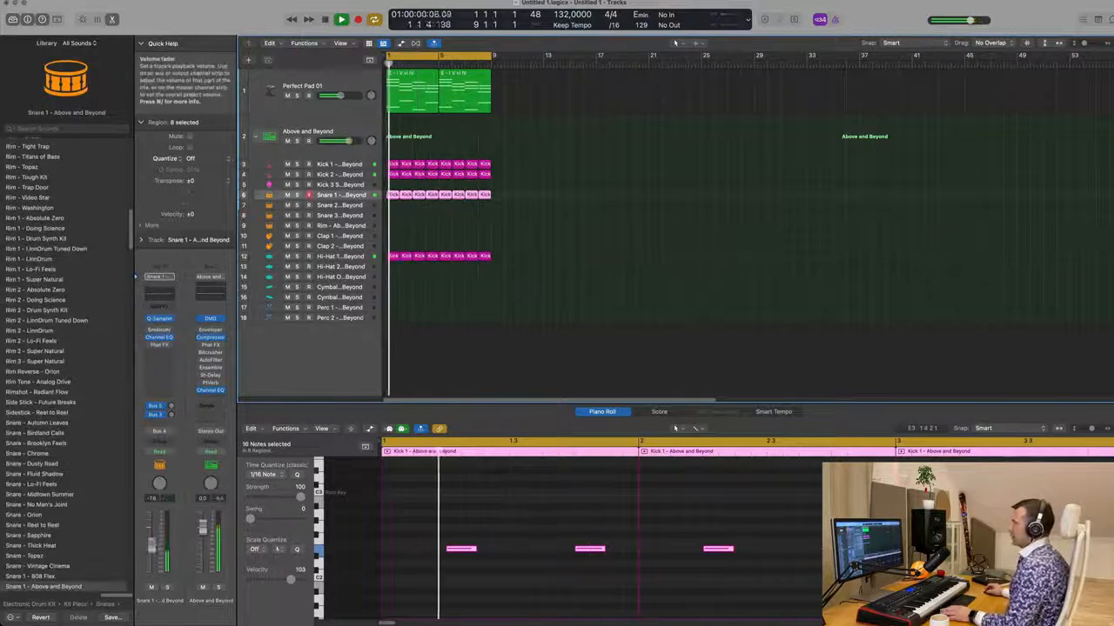
pyautogui.moveTo(151, 546); pyautogui.dragTo(151, 557)
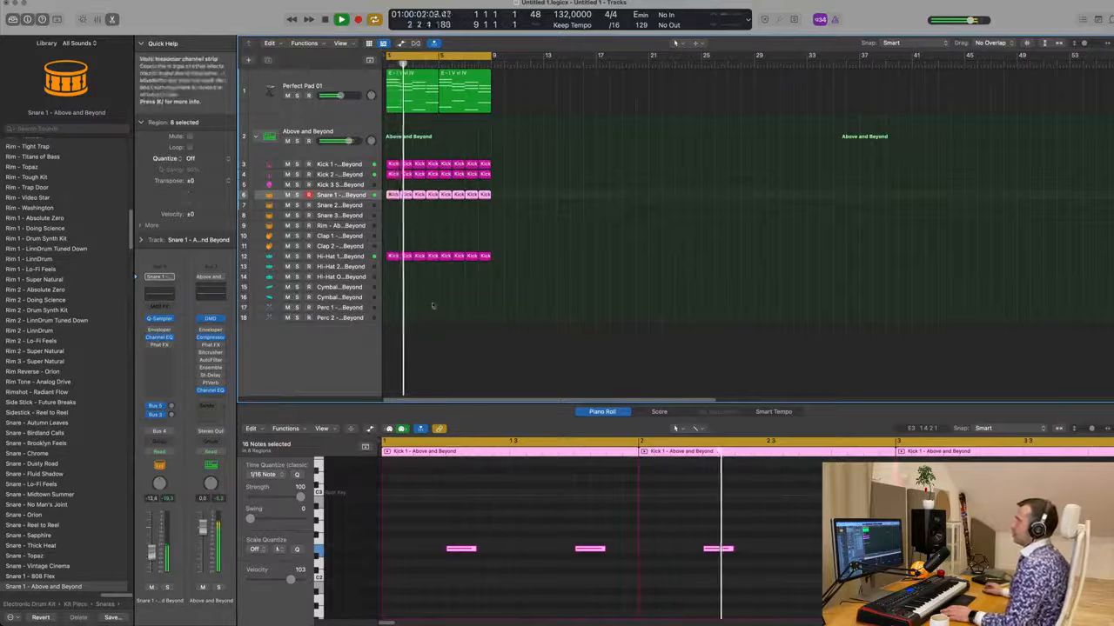
# Step: Duplicate the Perfect Pad 01 track and copy its first chord region onto the new track at bar 1
pyautogui.click(300, 87)
pyautogui.press('super+d')
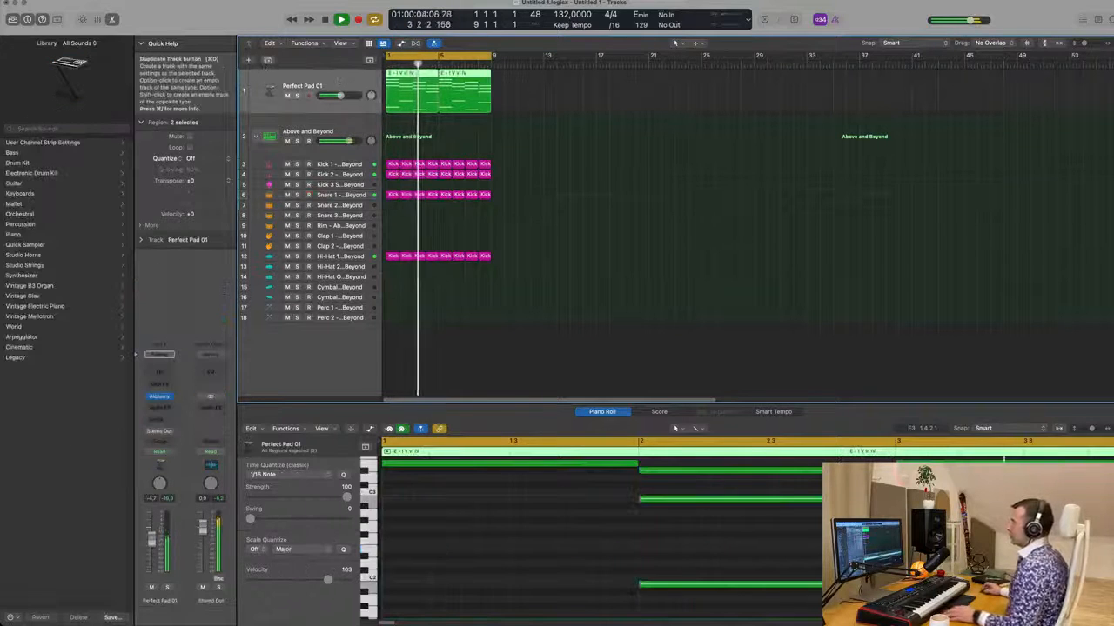
pyautogui.click(408, 88)
pyautogui.press('space')
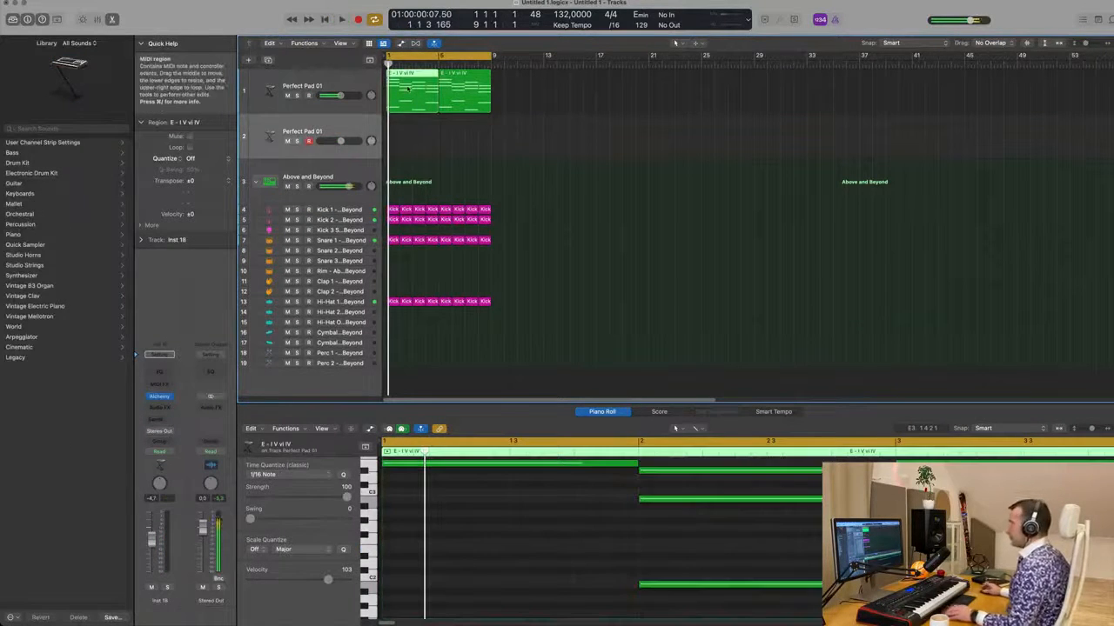
pyautogui.moveTo(405, 99); pyautogui.dragTo(404, 144)
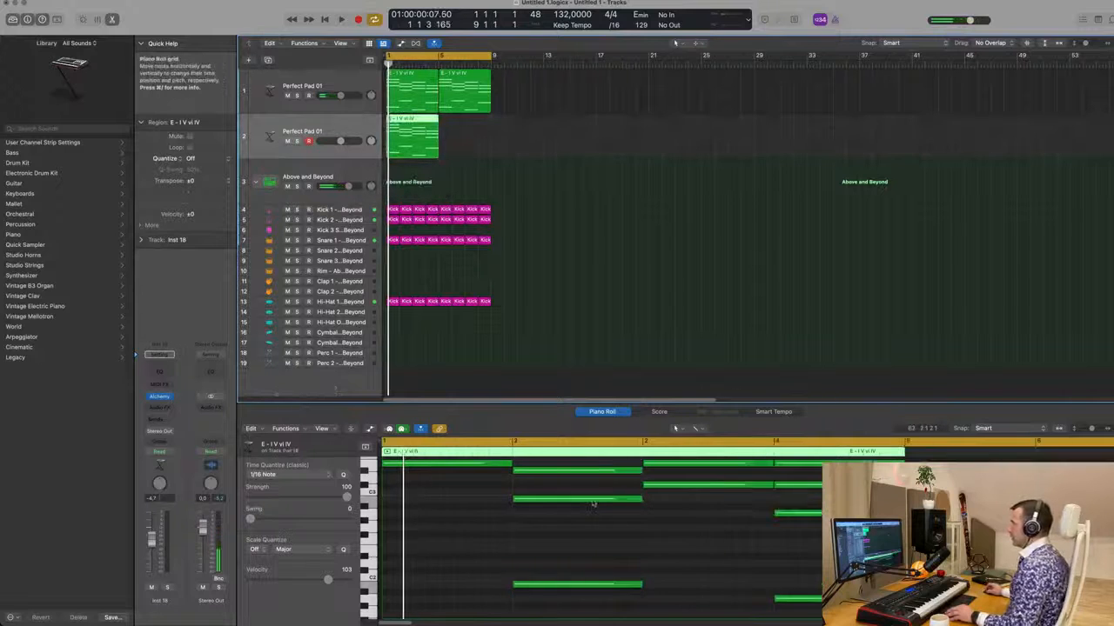
# Step: Delete the upper chord notes from the copied region, keeping only the lowest note of each bar
pyautogui.press('super+Left')
pyautogui.keyDown('ctrl'); pyautogui.keyDown('alt'); pyautogui.click(582, 518); pyautogui.keyUp('alt'); pyautogui.keyUp('ctrl')
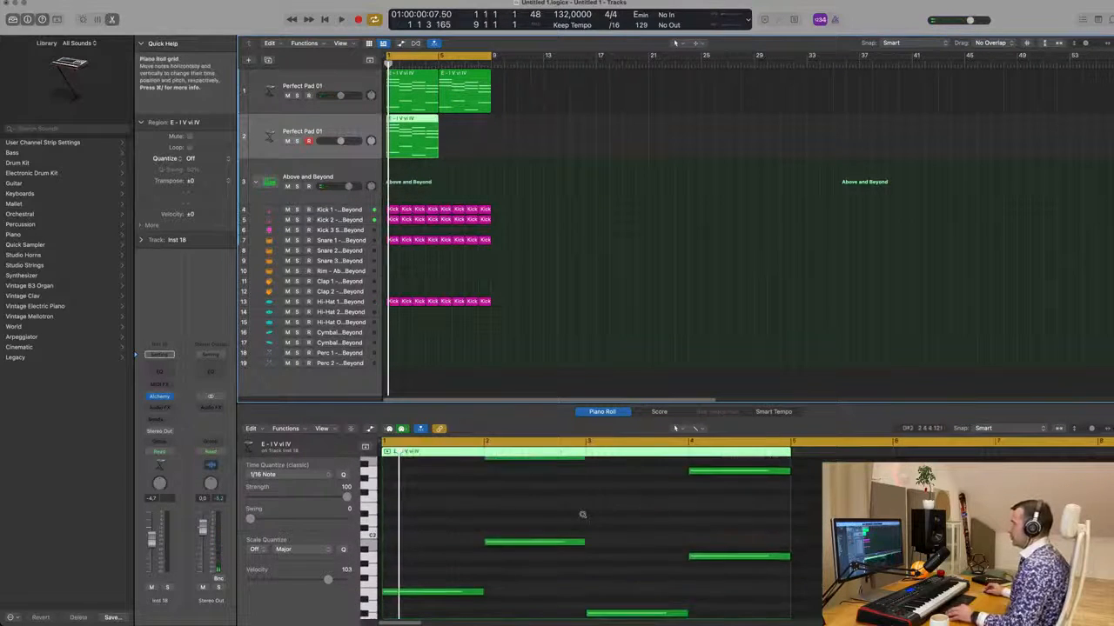
pyautogui.scroll(3, 548, 548)
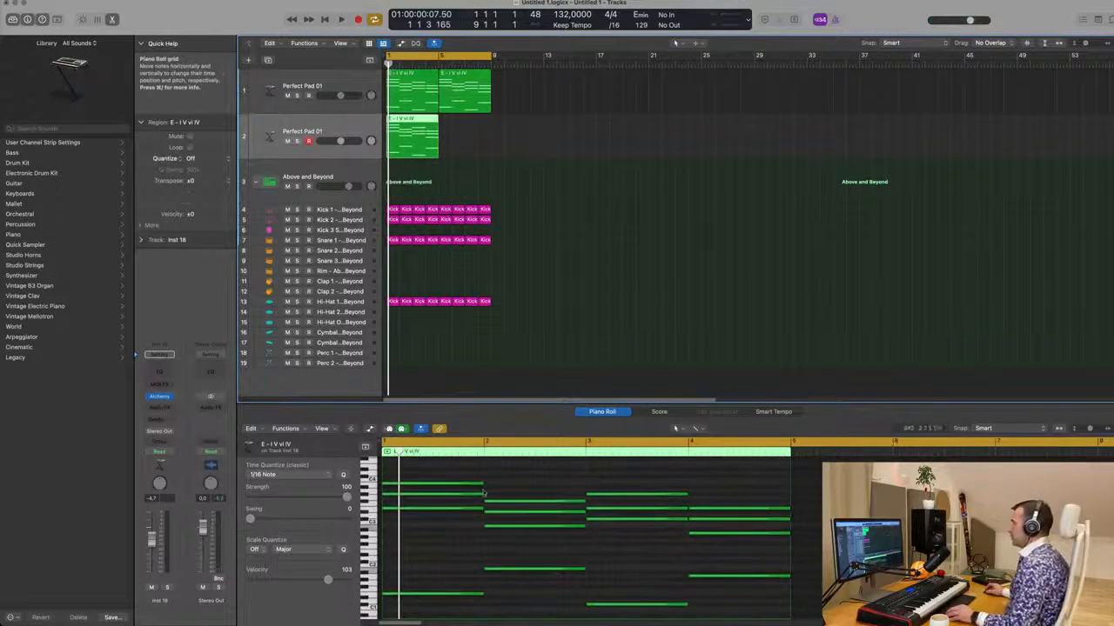
pyautogui.moveTo(451, 475); pyautogui.dragTo(765, 555)
pyautogui.press('Delete')
# Step: Shorten the four remaining bass notes together to about an eighth note each and play the result
pyautogui.moveTo(463, 545); pyautogui.dragTo(712, 600)
pyautogui.scroll(2, 711, 522)
pyautogui.moveTo(686, 504); pyautogui.dragTo(599, 509)
pyautogui.press('space')
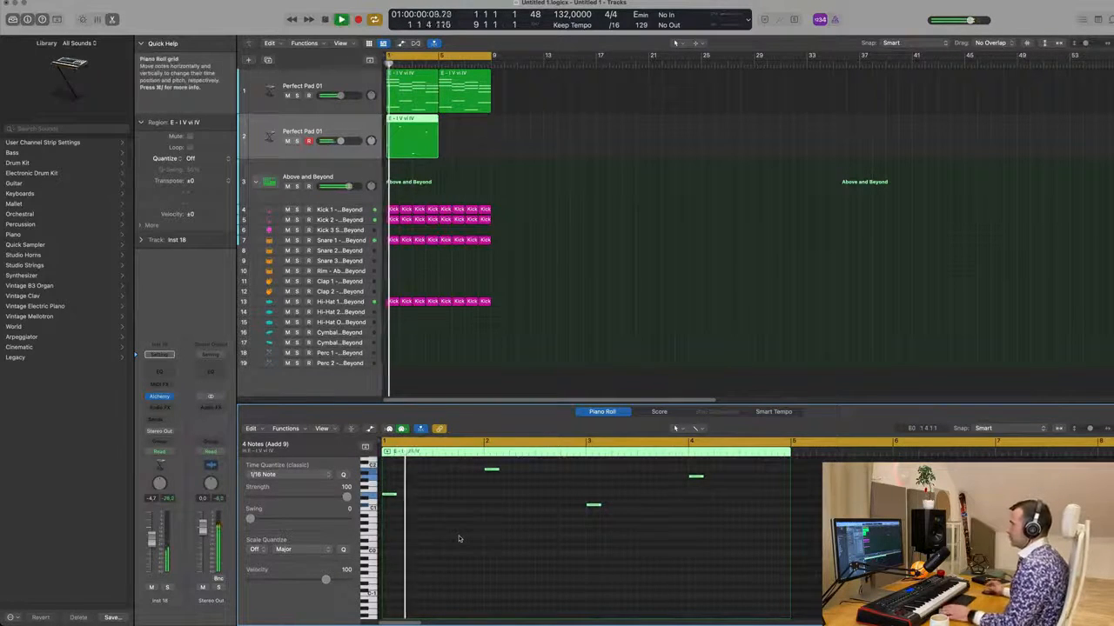
# Step: Repeat each bass note as sixteenth notes so the line fills bars 1 through 4 of the copied region
pyautogui.scroll(2, 449, 526)
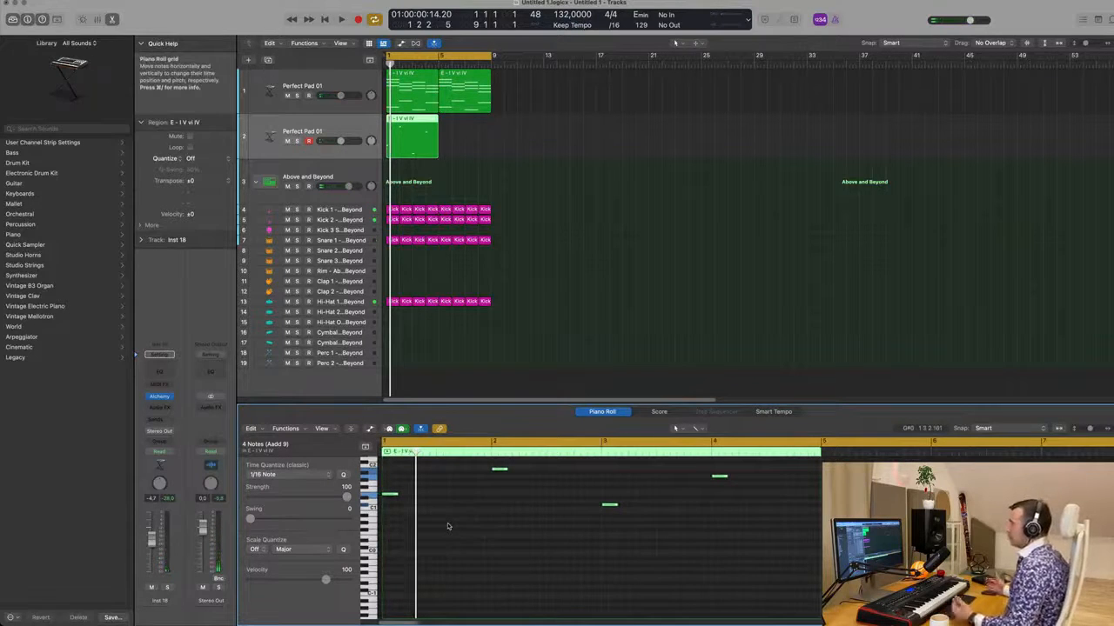
pyautogui.keyDown('ctrl'); pyautogui.keyDown('alt'); pyautogui.click(445, 521); pyautogui.keyUp('alt'); pyautogui.keyUp('ctrl')
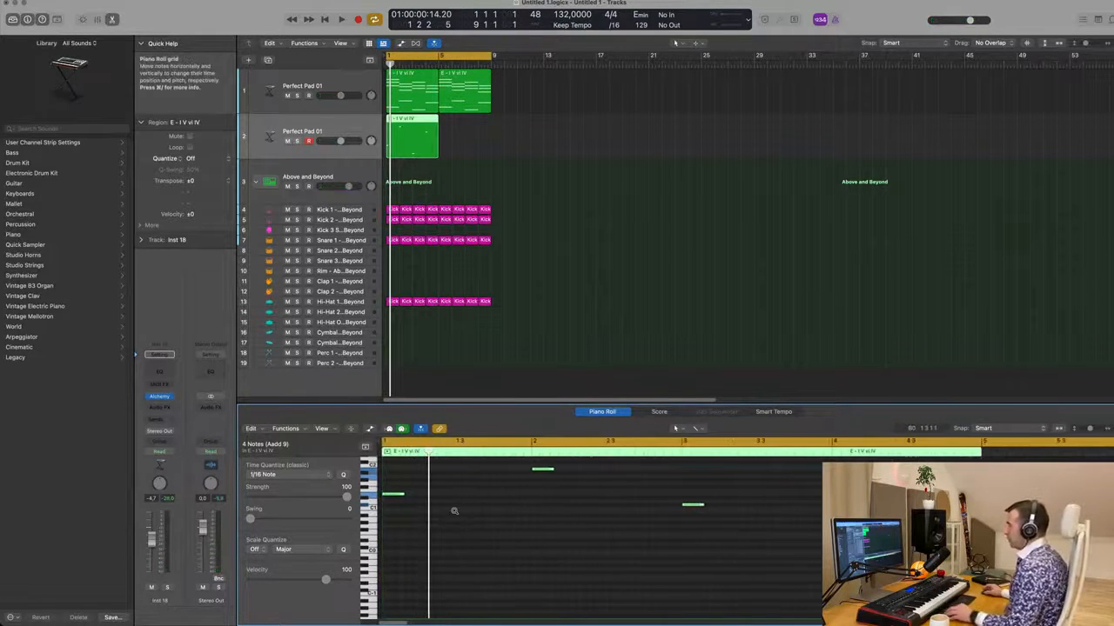
pyautogui.hscroll(-2, 452, 500)
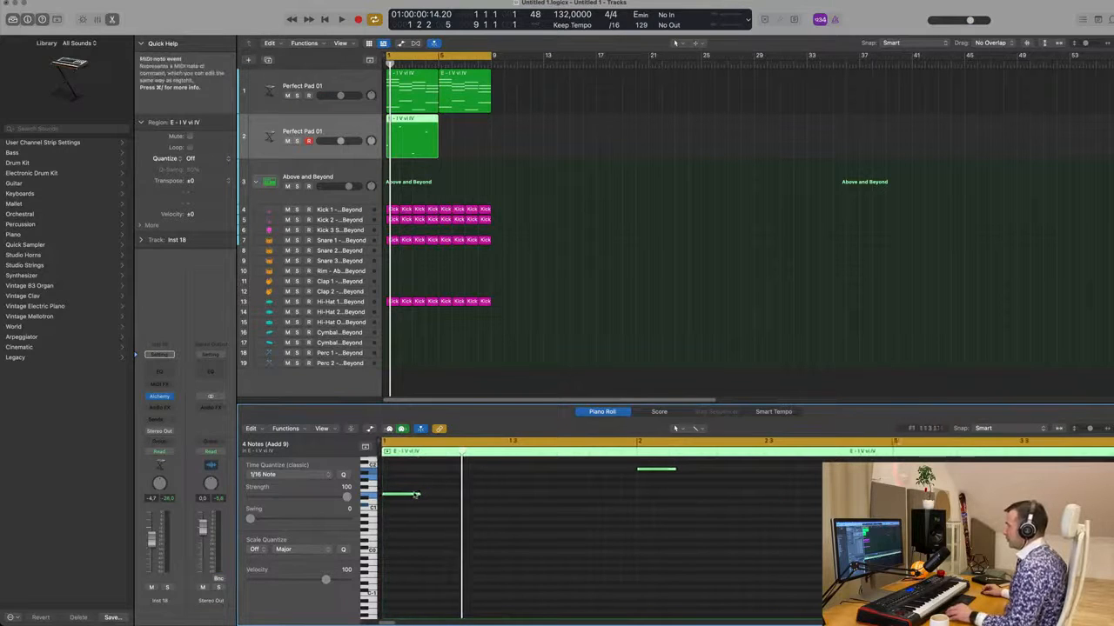
pyautogui.moveTo(418, 493); pyautogui.dragTo(515, 492)
pyautogui.press('super+Left')
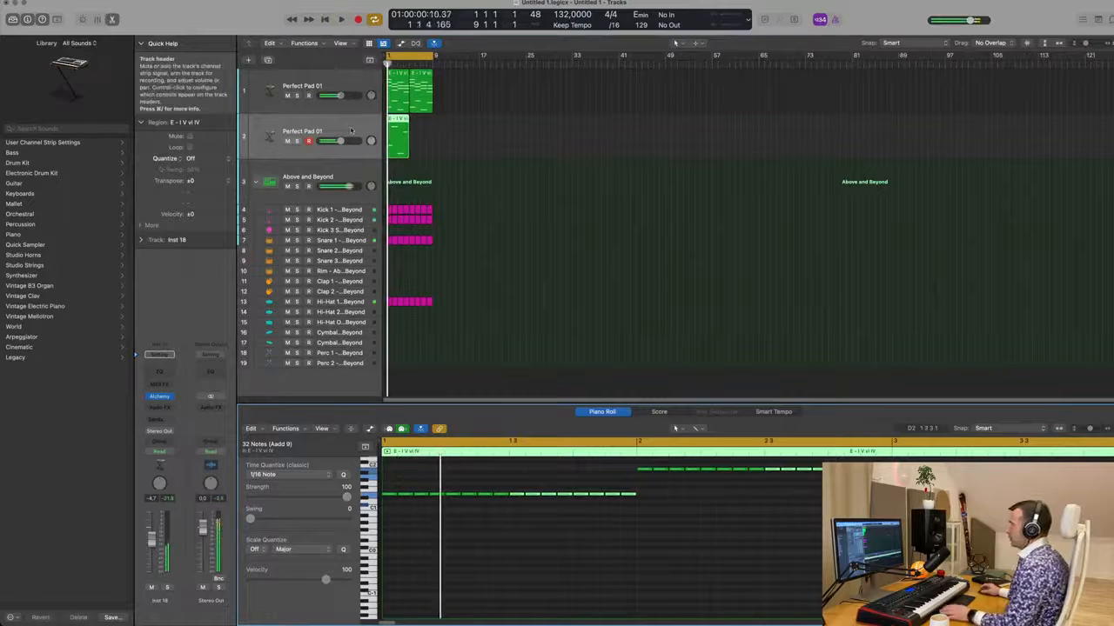
# Step: Open Alchemy on the duplicated pad track, filter presets to the Bass category and Trance genre, and load Bouncing Echoes
pyautogui.click(160, 398)
pyautogui.moveTo(621, 117); pyautogui.dragTo(557, 115)
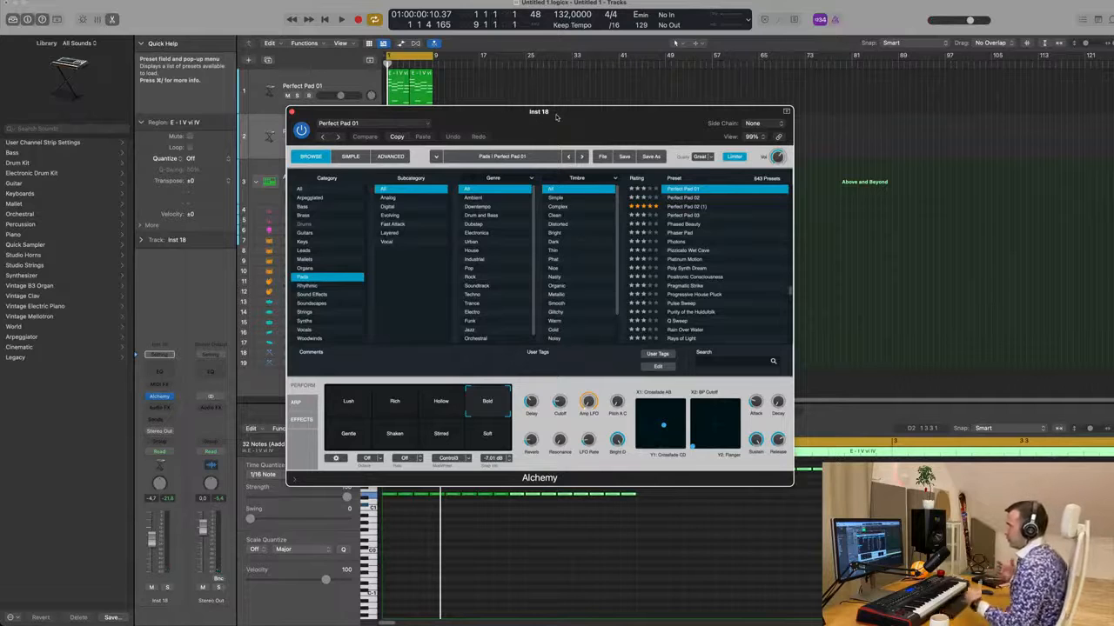
pyautogui.moveTo(557, 117); pyautogui.dragTo(534, 100)
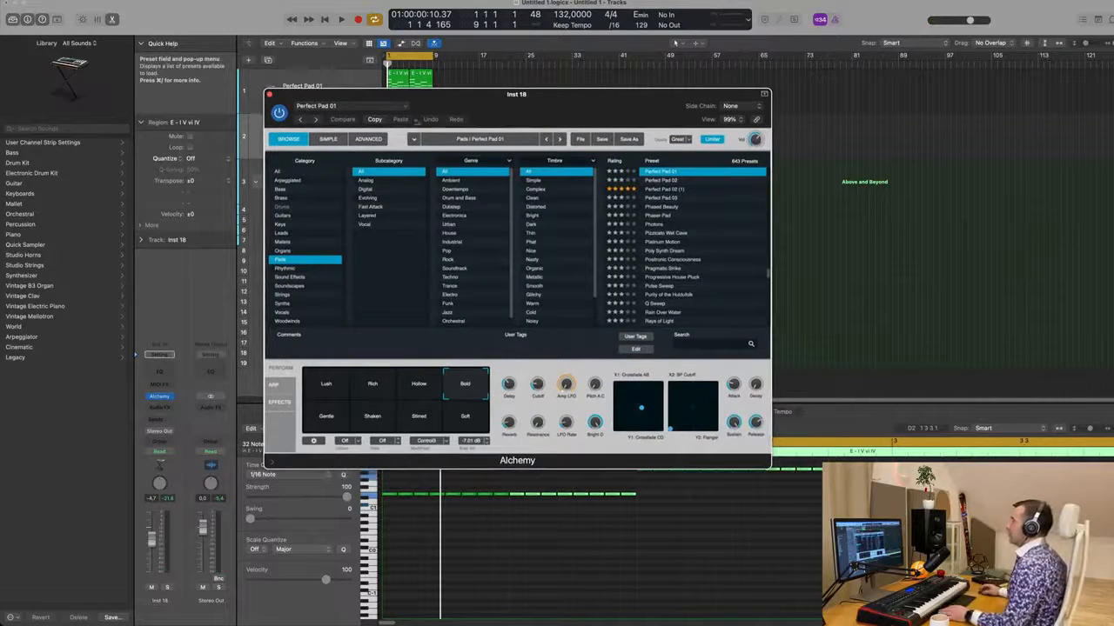
pyautogui.click(281, 190)
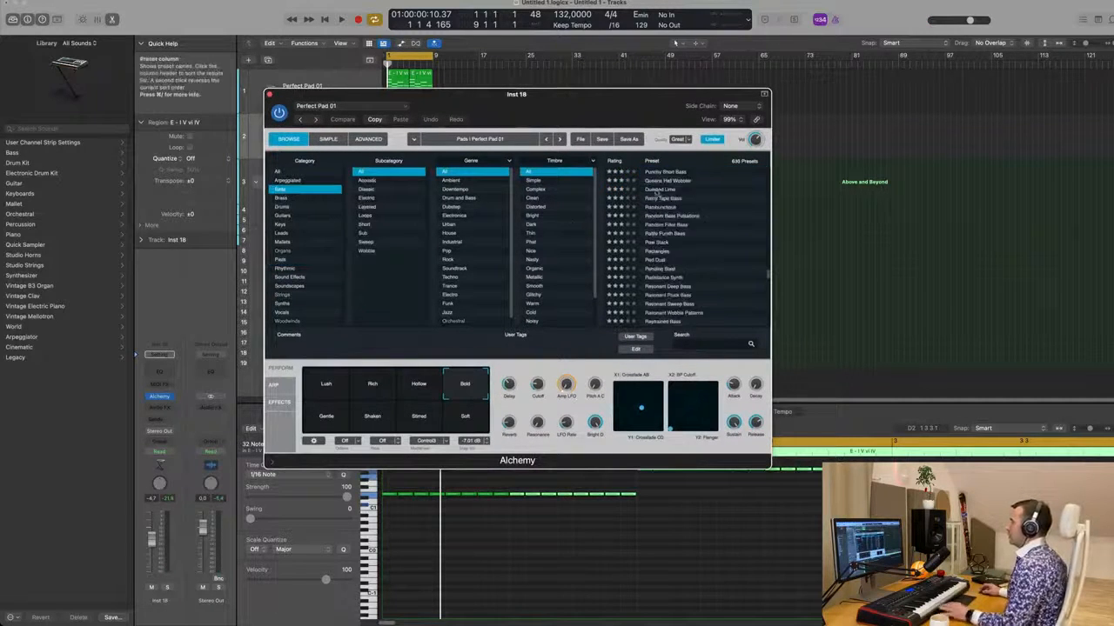
pyautogui.scroll(10, 703, 229)
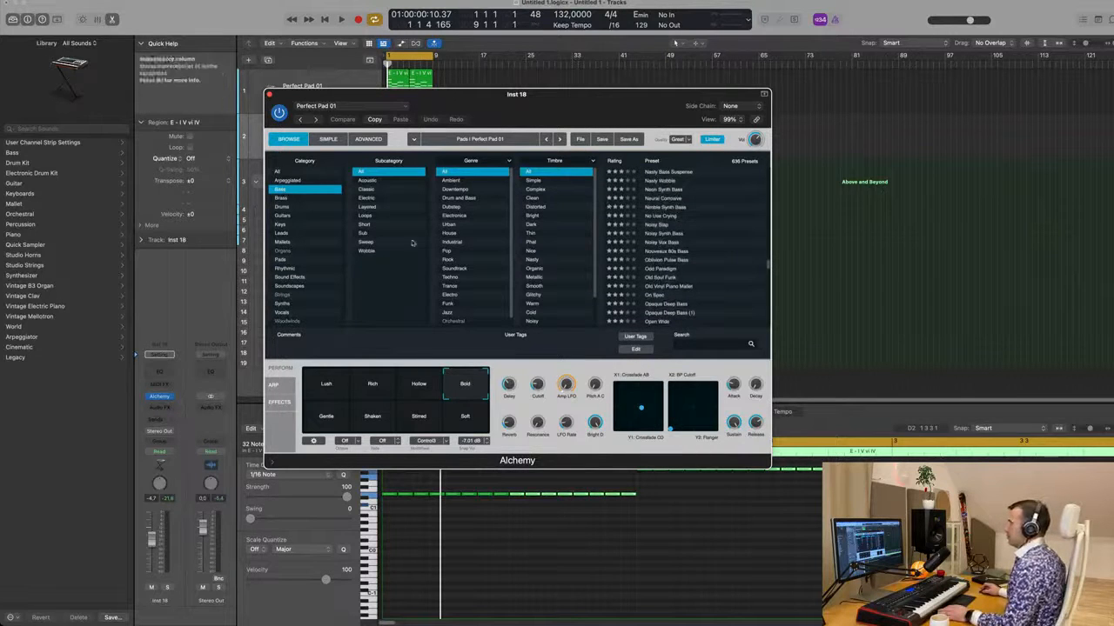
pyautogui.click(456, 285)
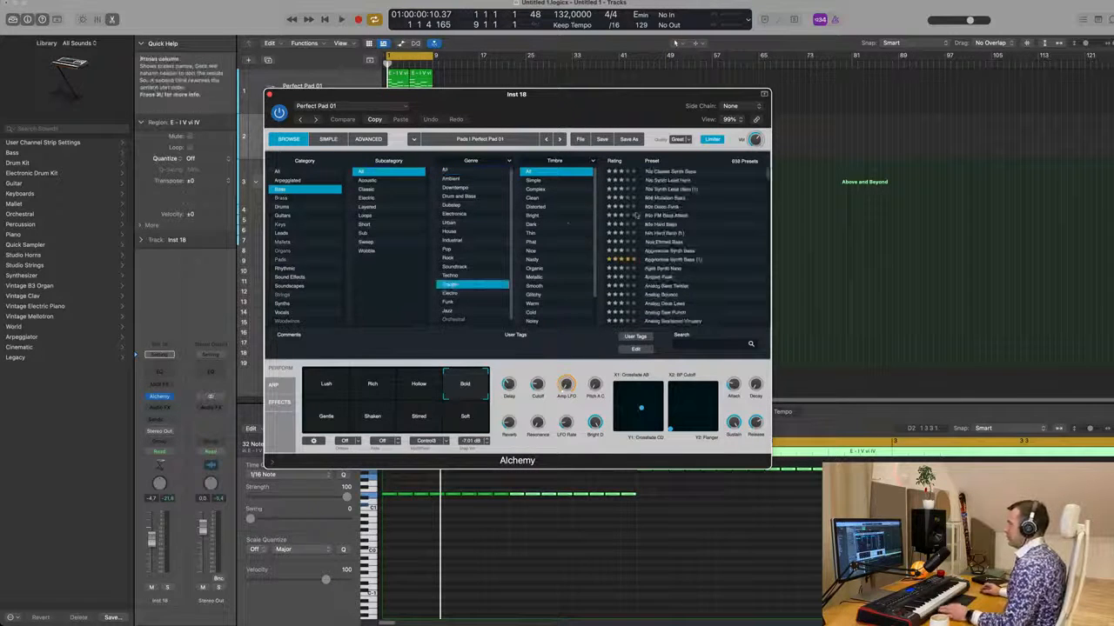
pyautogui.scroll(-5, 687, 261)
pyautogui.click(661, 280)
# Step: Repeat the bass region to fill bars 5 through 8 and play the Bouncing Echoes bass with the beat
pyautogui.click(480, 145)
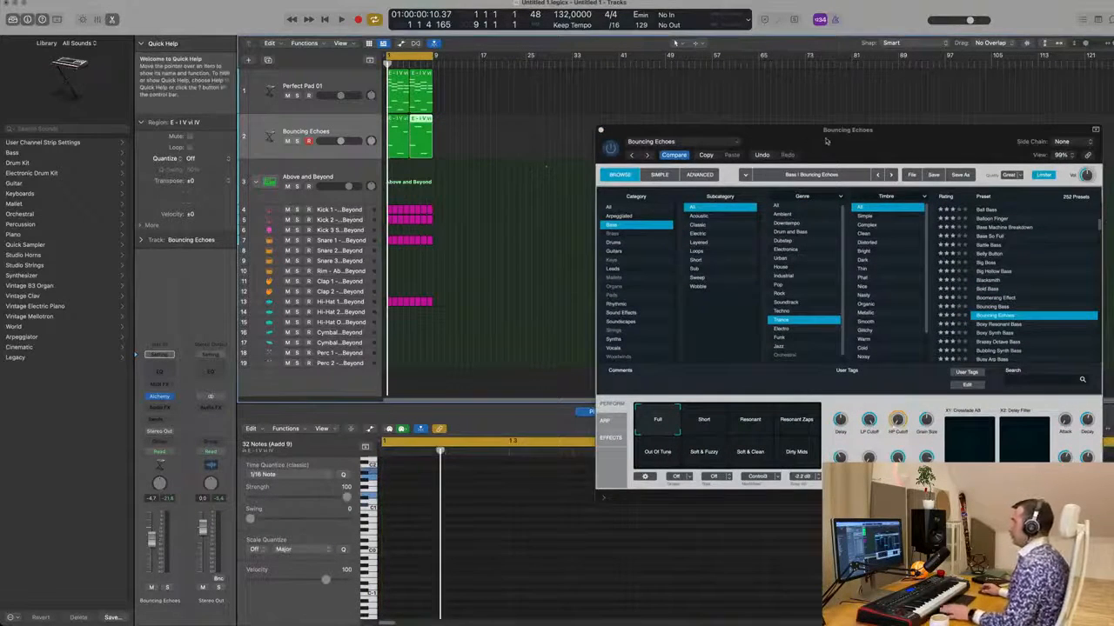
pyautogui.moveTo(828, 143); pyautogui.dragTo(711, 114)
pyautogui.press('space')
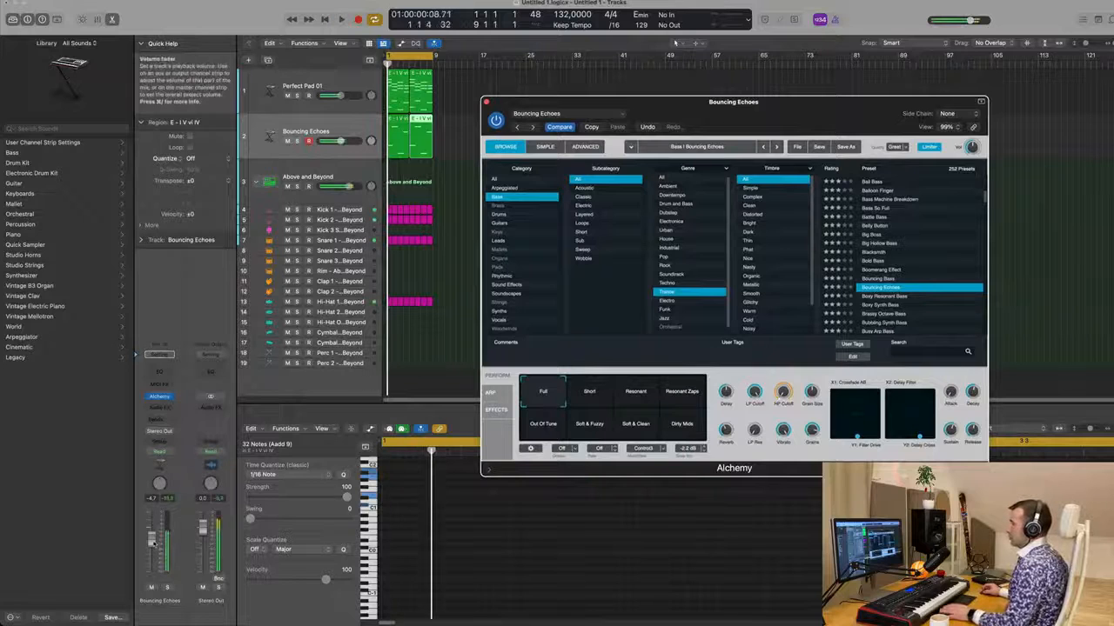
pyautogui.click(674, 42)
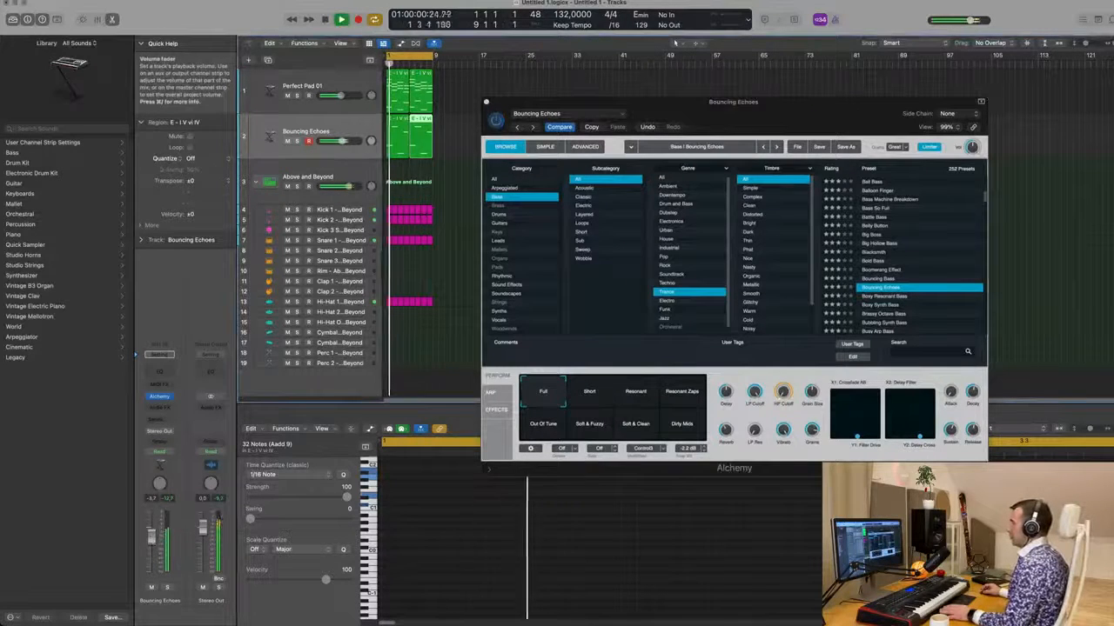
pyautogui.press('space')
pyautogui.click(451, 559)
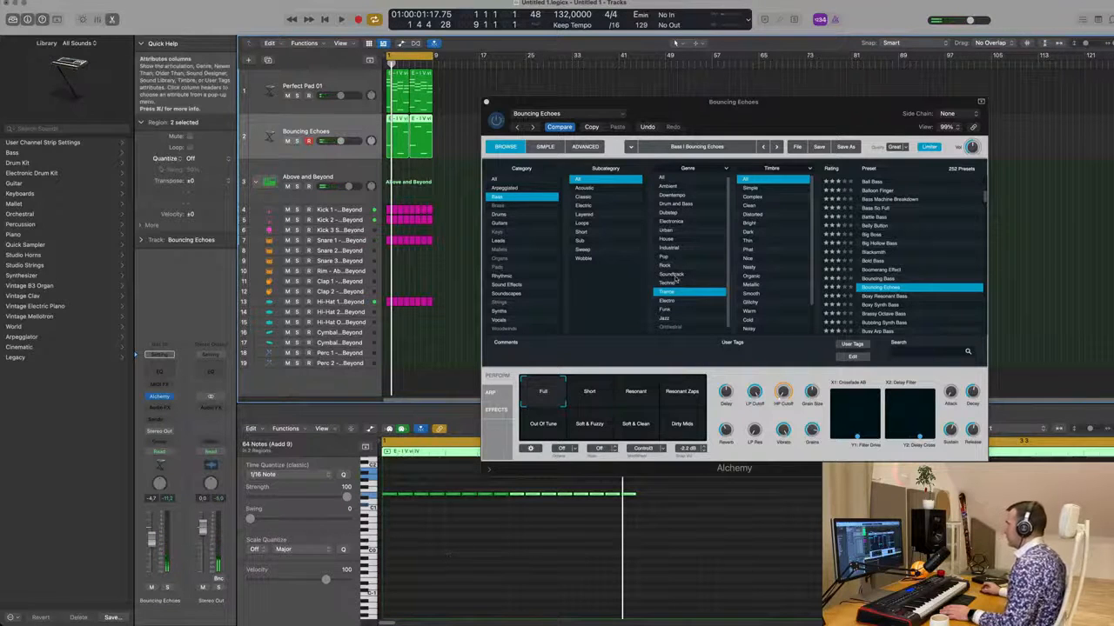
# Step: Load the Boxy Resonant Bass preset in Alchemy and play it with the drums and pad
pyautogui.press('Return')
pyautogui.click(893, 297)
pyautogui.click(894, 296)
pyautogui.press('space')
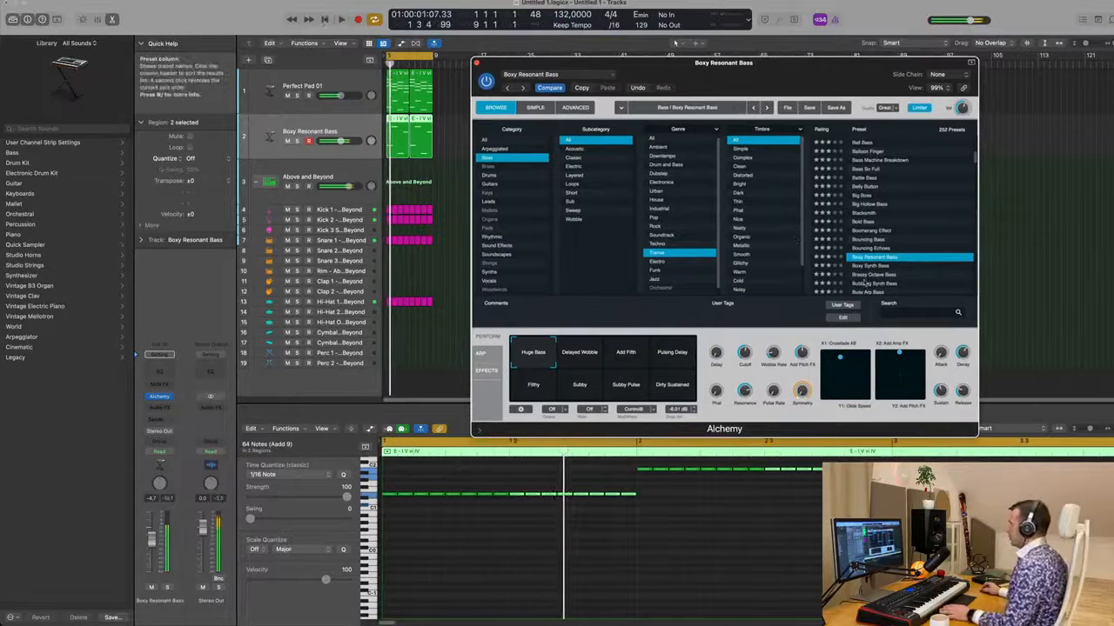
# Step: Load the Bubbling Synth Bass and Busy Arp Bass presets in turn on the bass track, playing each with the loop
pyautogui.click(865, 284)
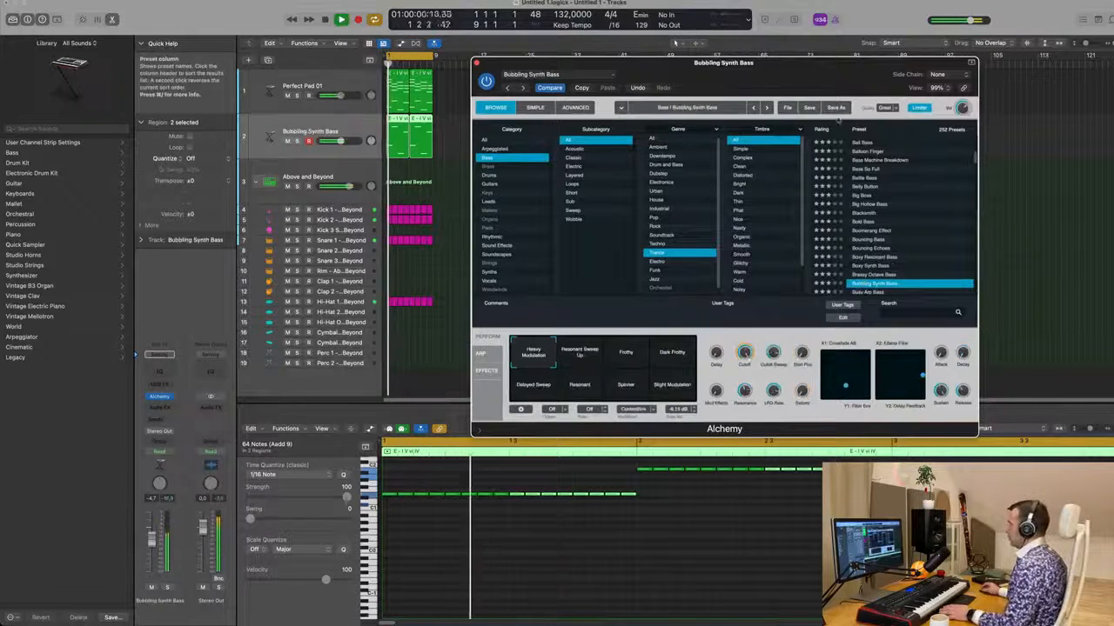
pyautogui.scroll(-1, 878, 261)
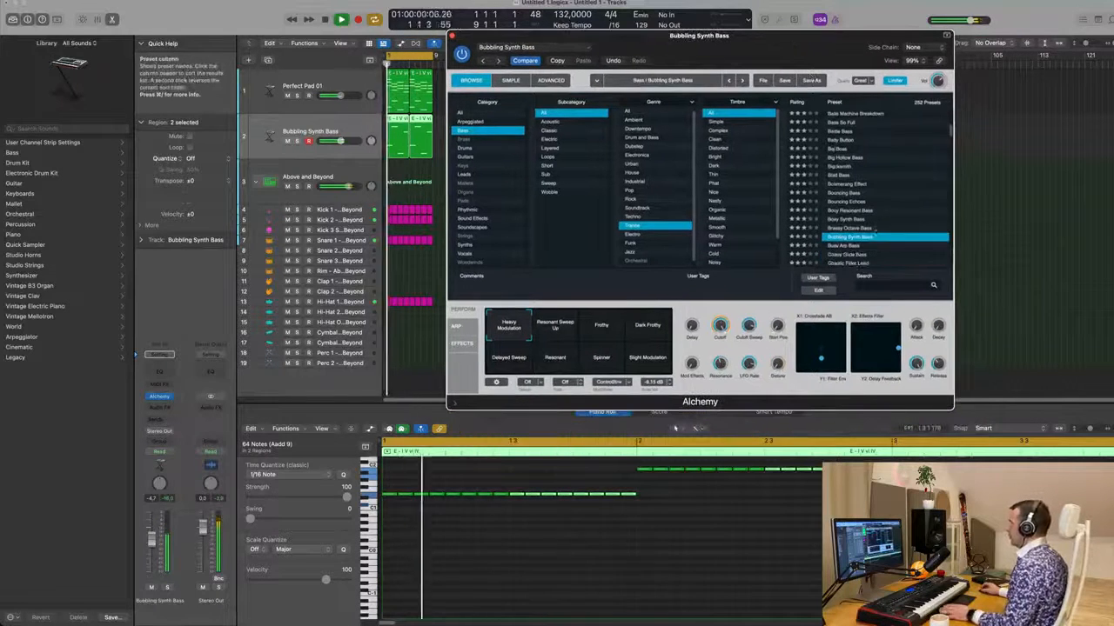
pyautogui.click(855, 246)
pyautogui.scroll(-2, 855, 248)
pyautogui.press('space')
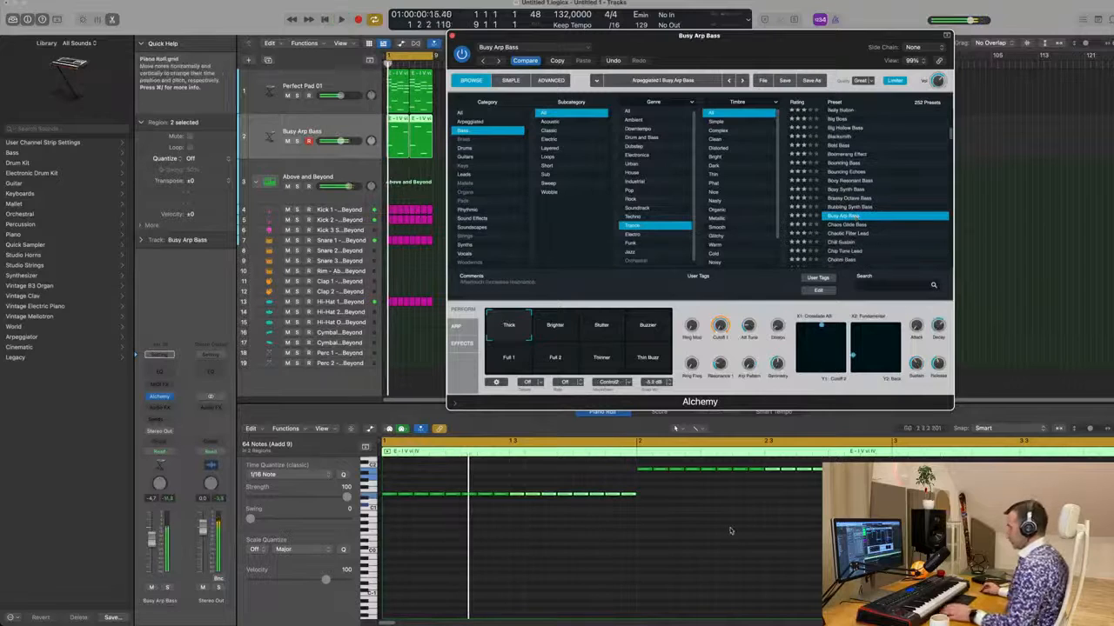
# Step: Raise all the notes in both bass regions by one octave and play the line with Busy Arp Bass
pyautogui.click(732, 531)
pyautogui.press('Delete')
pyautogui.press('space')
pyautogui.moveTo(644, 35); pyautogui.dragTo(677, 49)
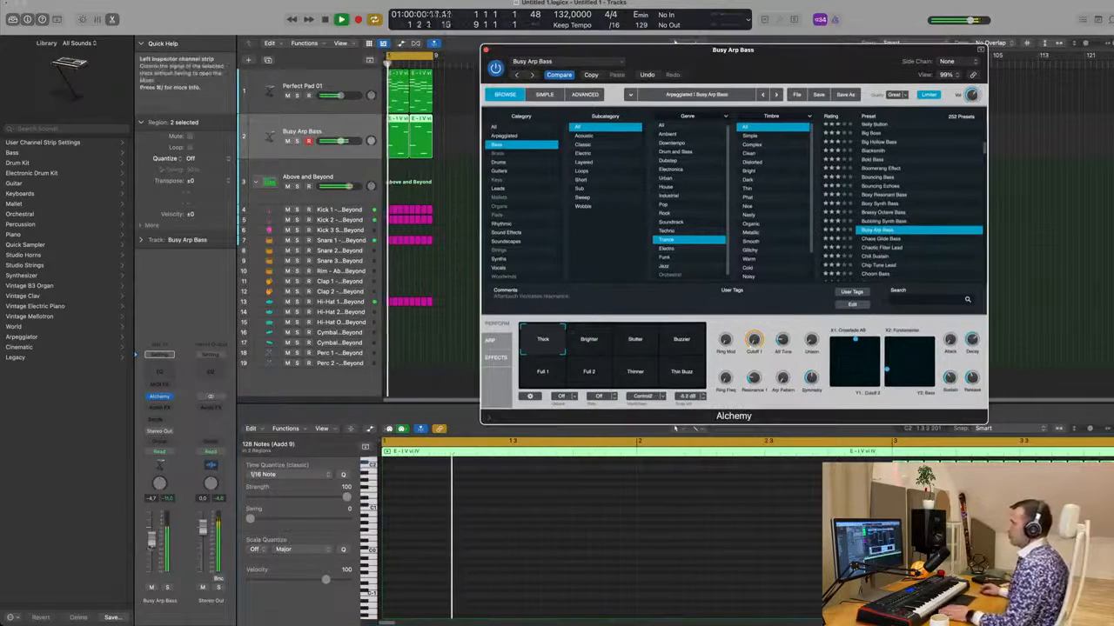
pyautogui.click(675, 42)
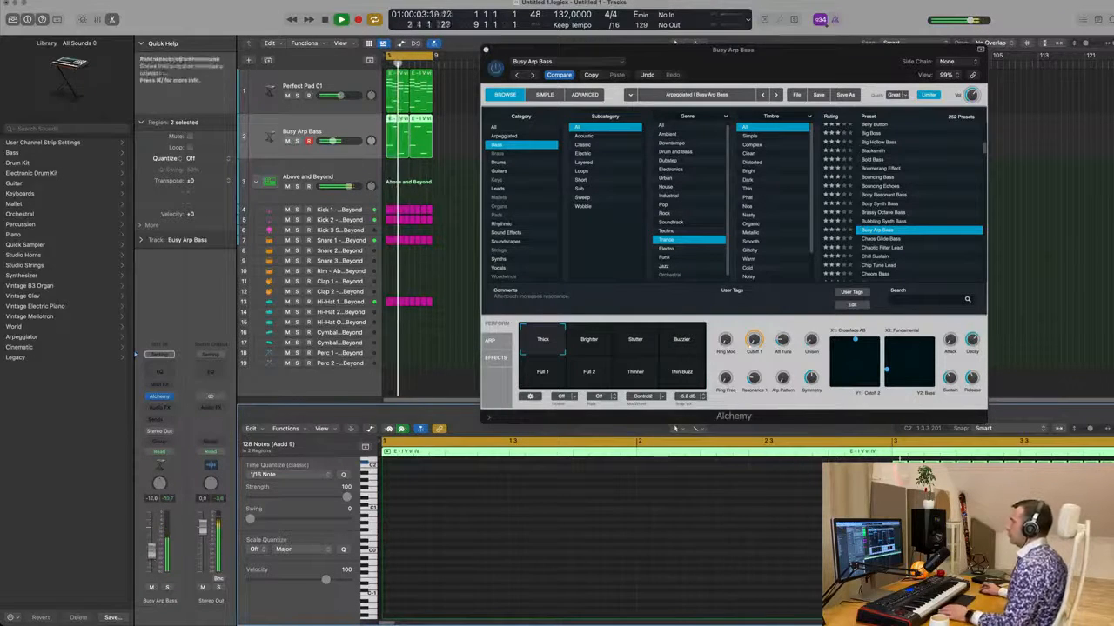
# Step: Load the Ball Bass preset in Alchemy and briefly solo the bass track to hear it alone
pyautogui.moveTo(795, 64); pyautogui.dragTo(849, 66)
pyautogui.scroll(3, 944, 192)
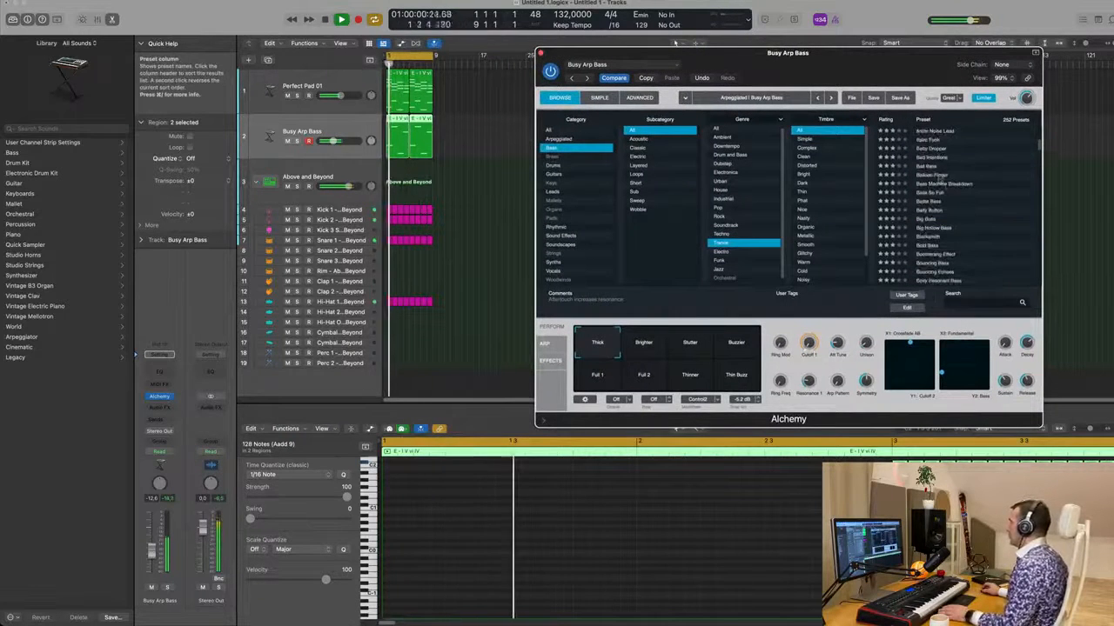
pyautogui.click(923, 165)
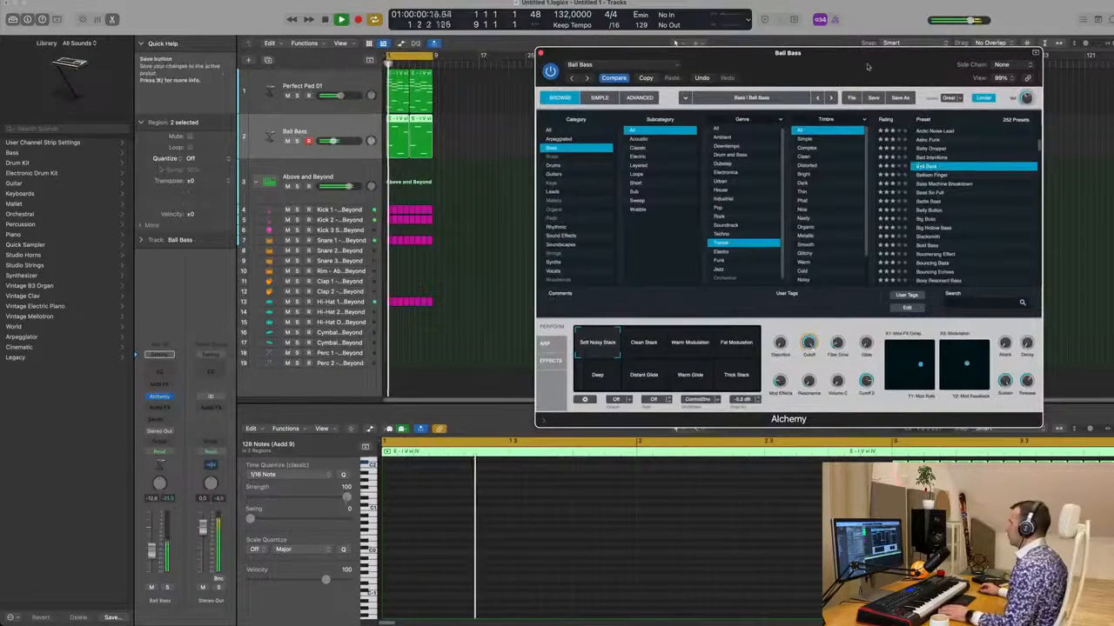
pyautogui.moveTo(865, 67); pyautogui.dragTo(827, 66)
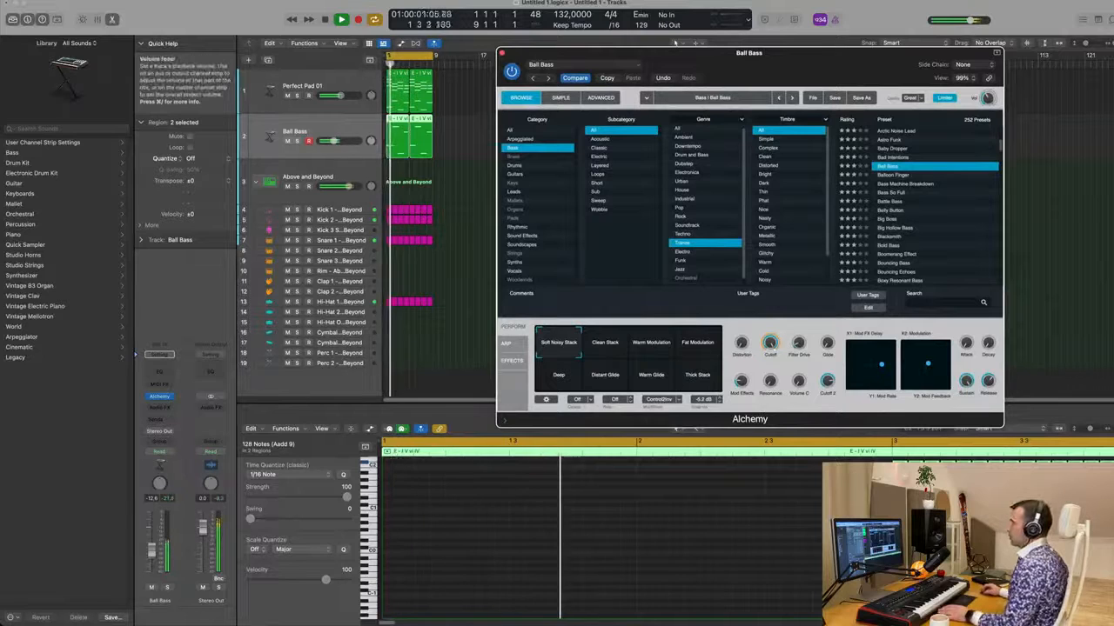
pyautogui.click(168, 588)
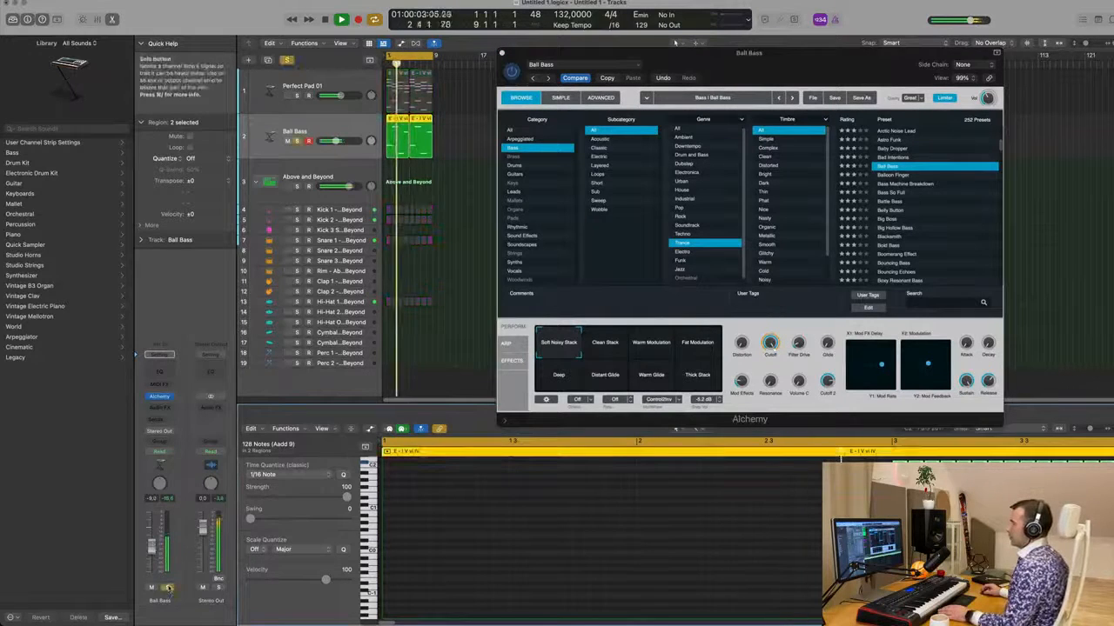
pyautogui.click(168, 588)
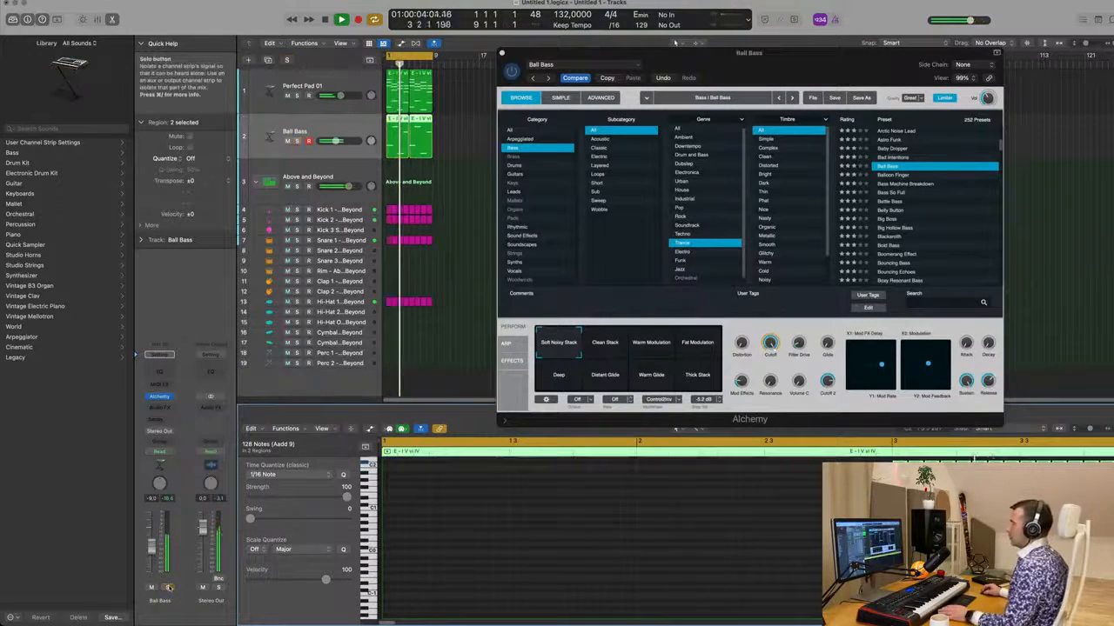
# Step: Audition the Bass Machine Breakdown, Acid Etched Bass and 70s Synth Lead Hero (1) presets with the loop
pyautogui.click(904, 183)
pyautogui.scroll(5, 904, 183)
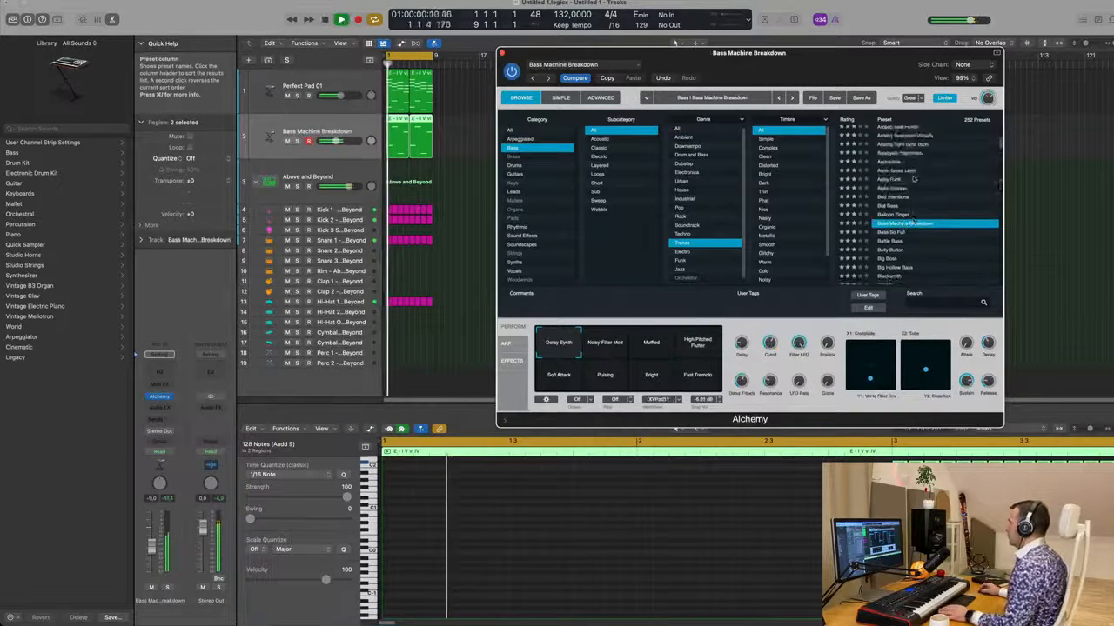
pyautogui.click(909, 173)
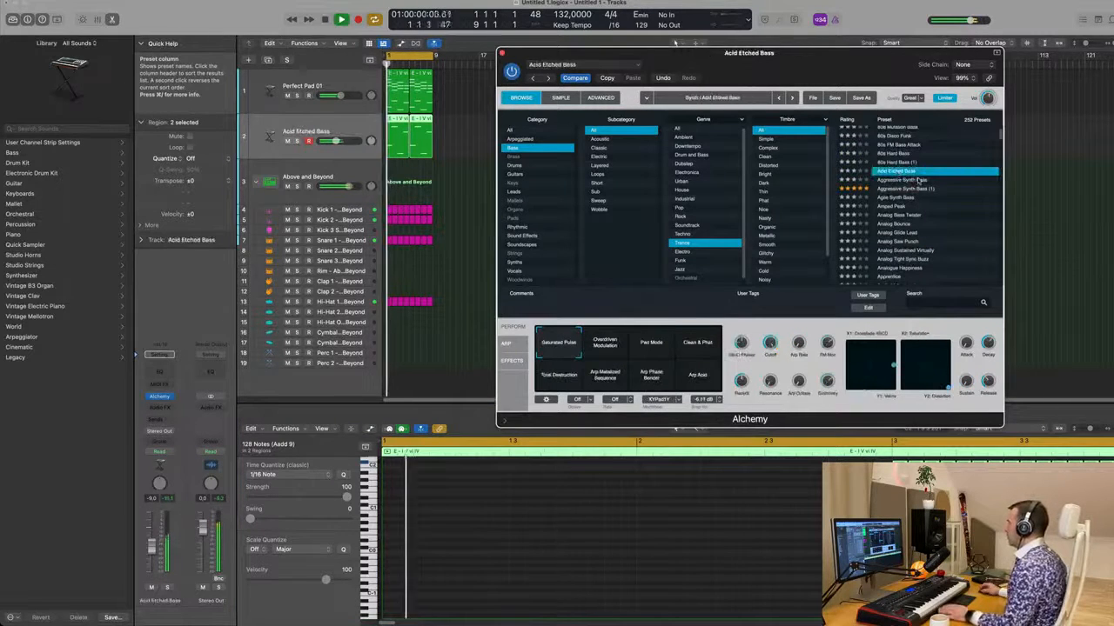
pyautogui.scroll(2, 918, 180)
pyautogui.click(900, 147)
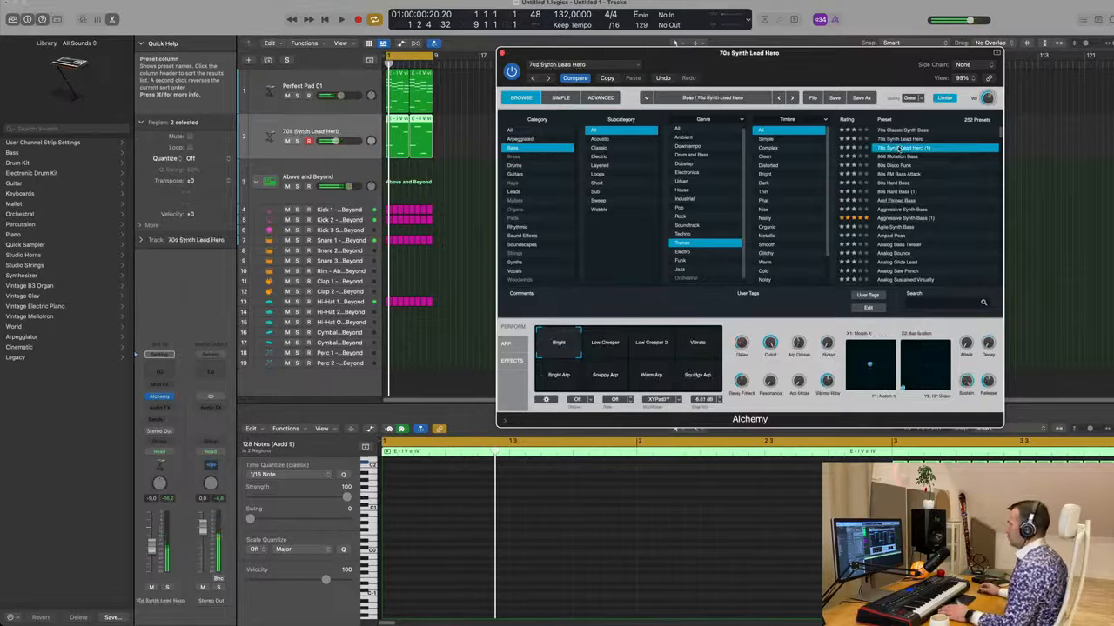
# Step: Audition the 808 Mutation Bass and 80s FM Bass Attack presets on the bass track
pyautogui.click(899, 157)
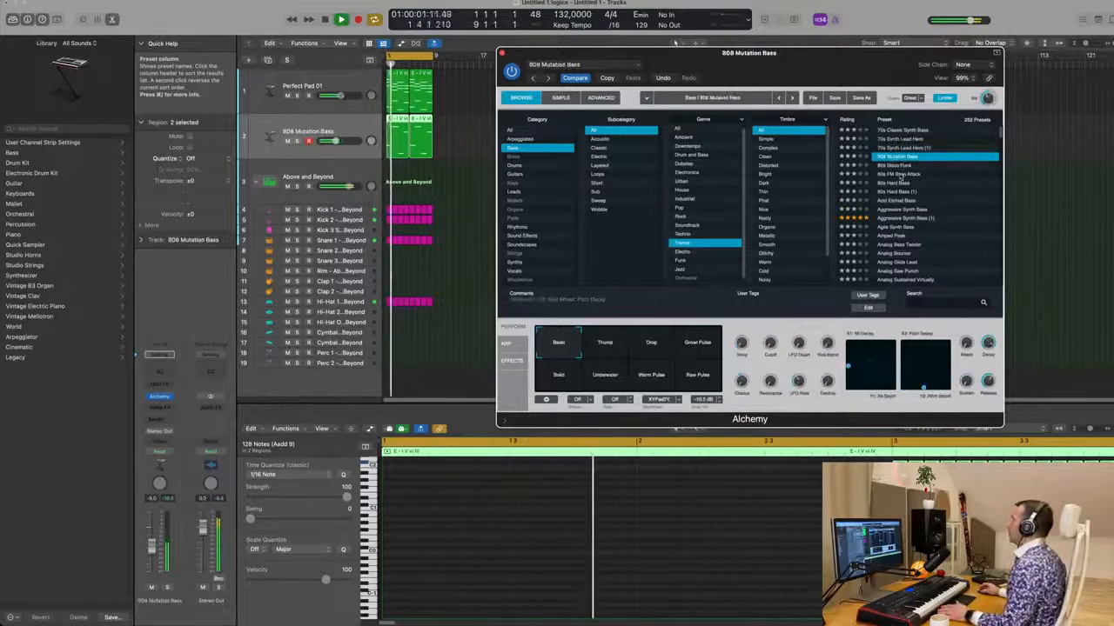
pyautogui.click(899, 174)
pyautogui.scroll(-1, 950, 186)
pyautogui.press('space')
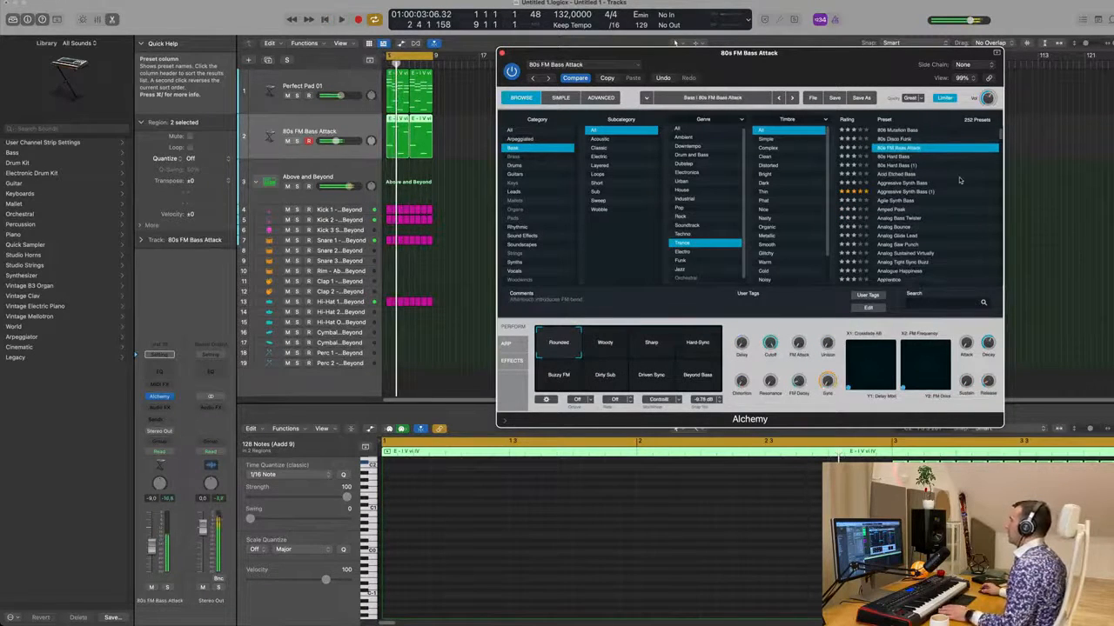
# Step: Audition the Analog Glide Lead and Apprentice presets with the drums and pad
pyautogui.click(884, 236)
pyautogui.press('space')
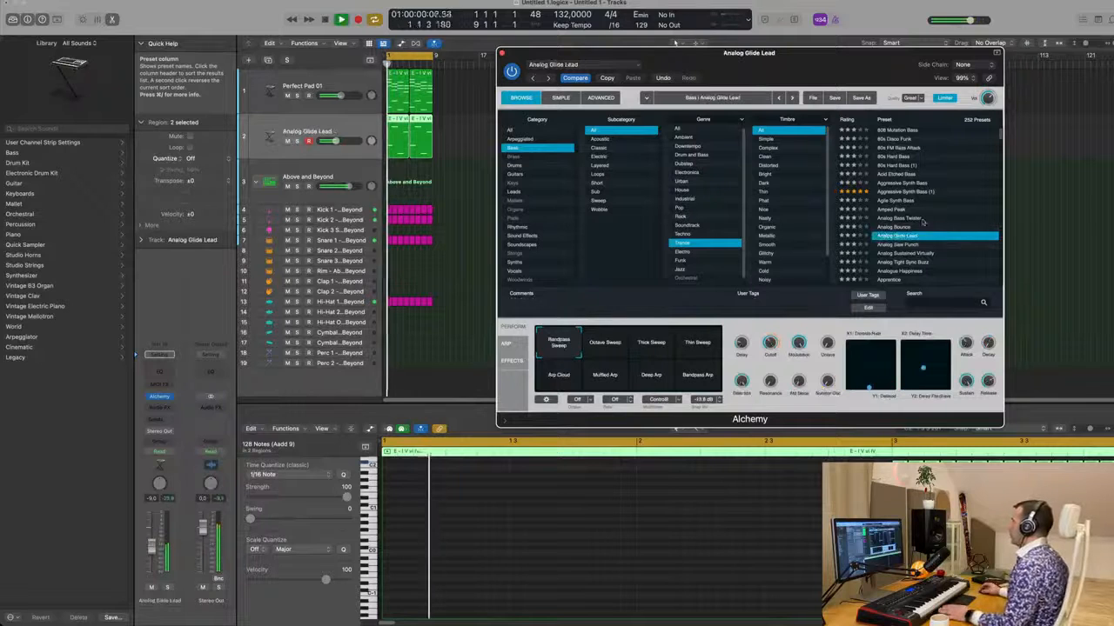
pyautogui.scroll(-1, 907, 233)
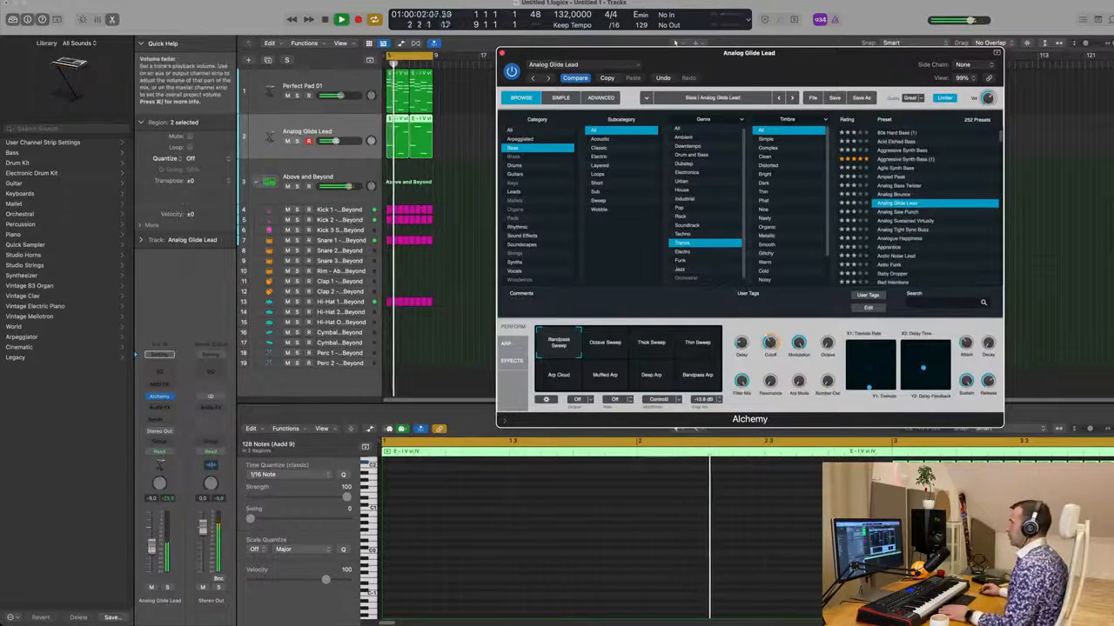
pyautogui.click(896, 248)
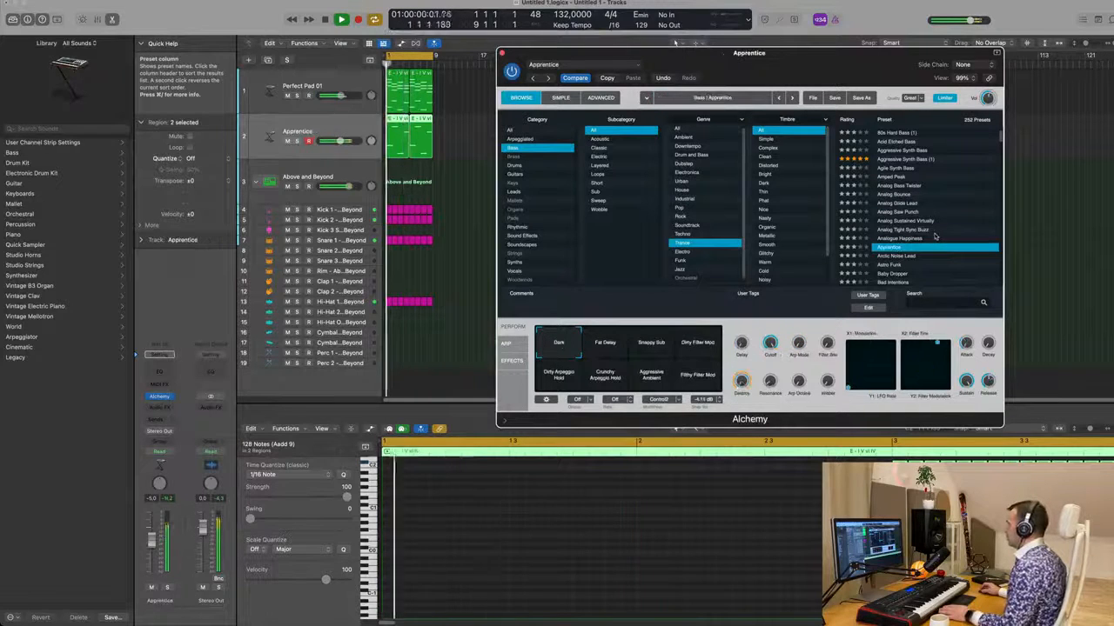
pyautogui.scroll(-1, 900, 238)
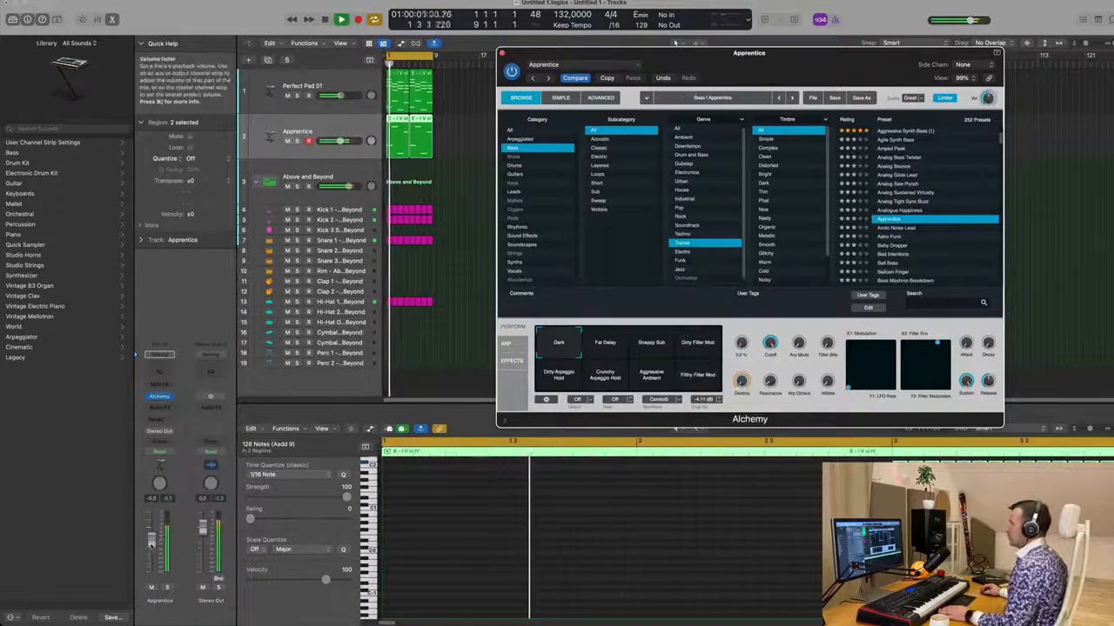
# Step: Audition the Bad Intentions and Battle Bass presets on the bass track while the loop plays
pyautogui.click(892, 253)
pyautogui.scroll(-2, 968, 227)
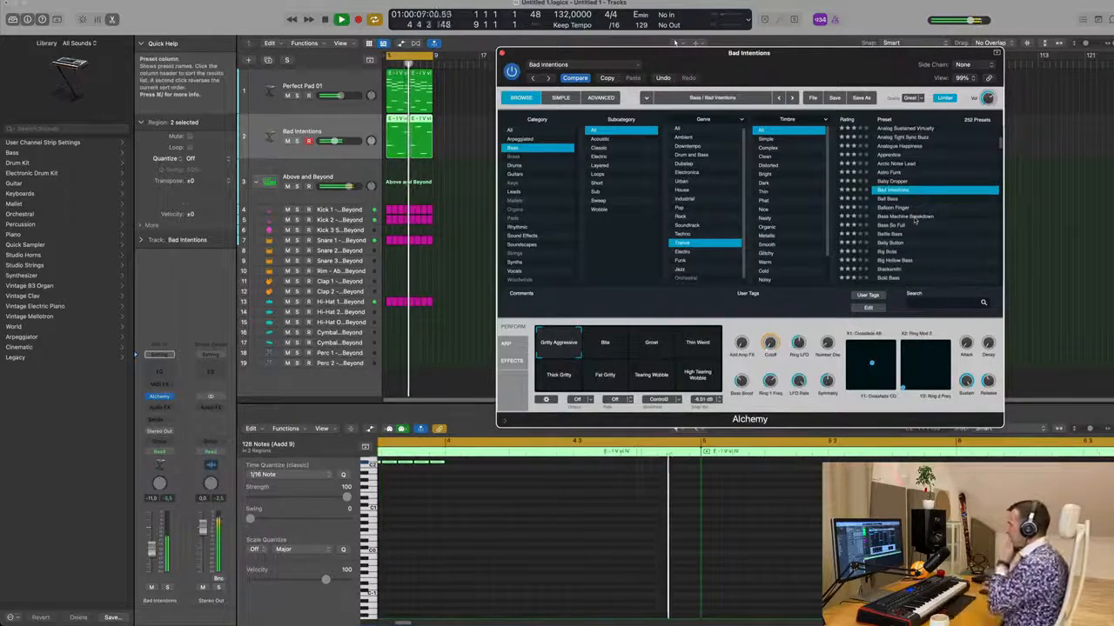
pyautogui.click(907, 233)
pyautogui.scroll(-2, 900, 231)
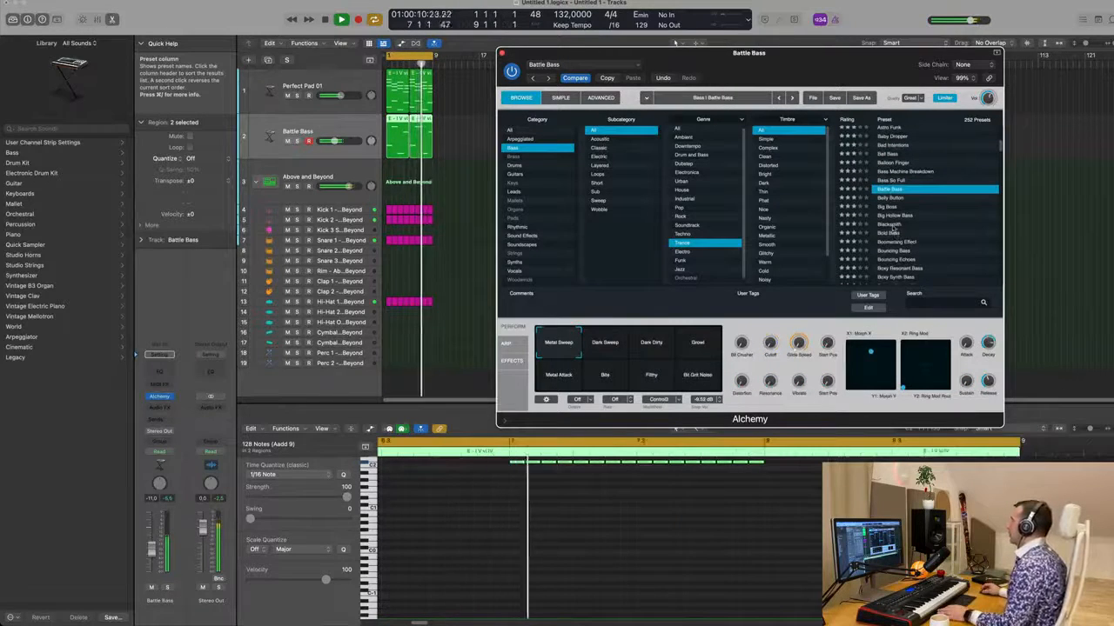
# Step: Try Blacksmith, load the Bold Bass preset instead, and set the bass track's volume to about -11.6 dB
pyautogui.click(891, 225)
pyautogui.scroll(-2, 931, 209)
pyautogui.click(889, 198)
pyautogui.moveTo(784, 67); pyautogui.dragTo(741, 103)
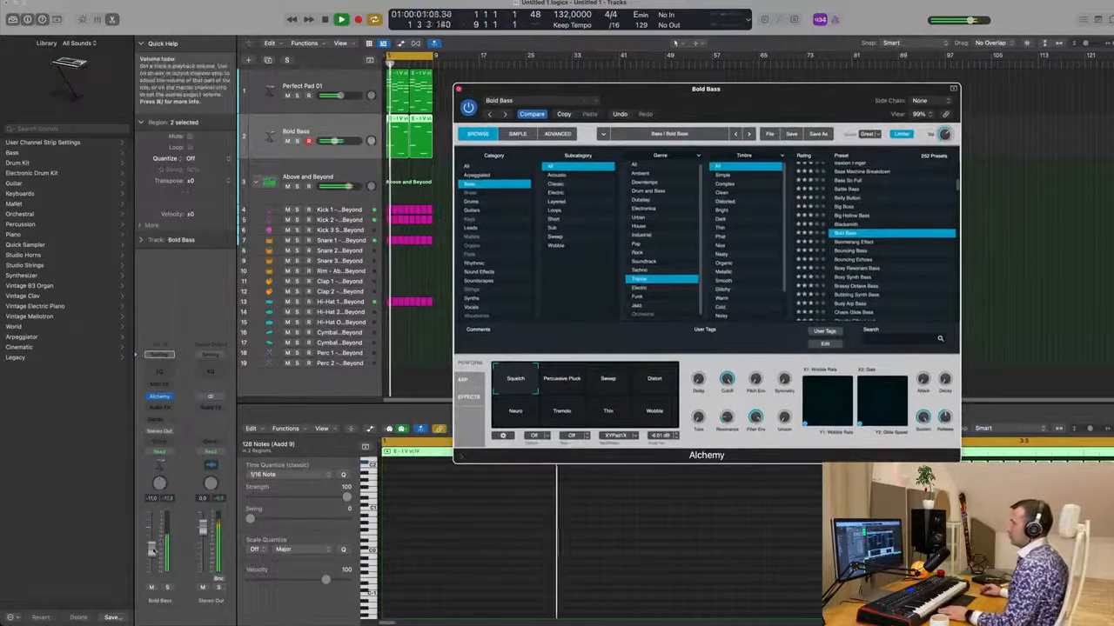
pyautogui.click(183, 490)
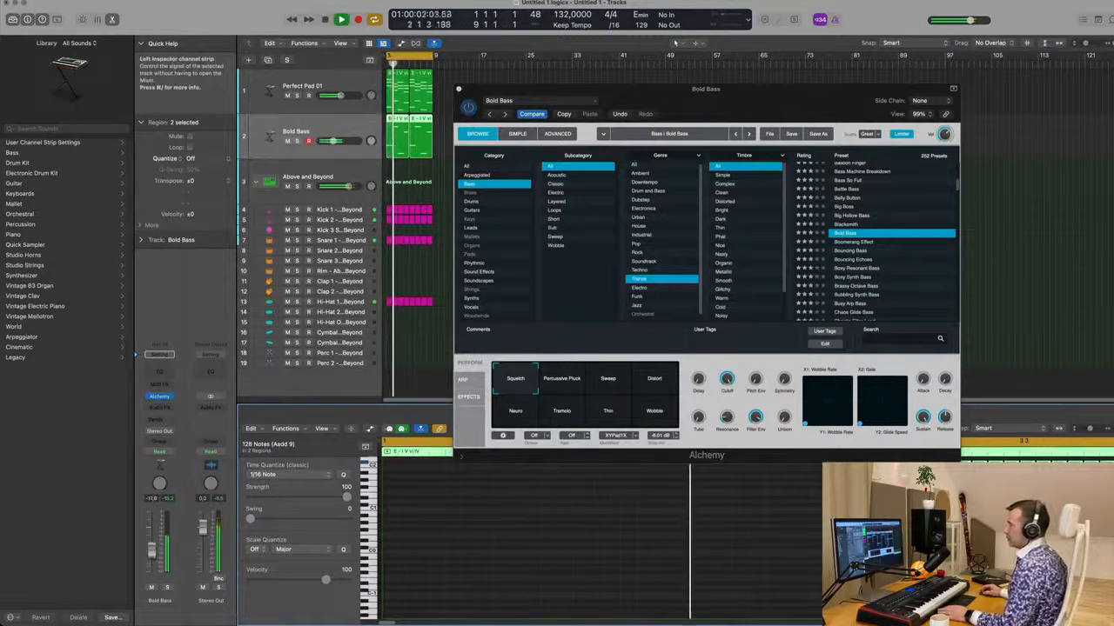
# Step: Insert a stereo Compressor on the bass track after Alchemy and set its side chain source to Inst 2
pyautogui.click(166, 408)
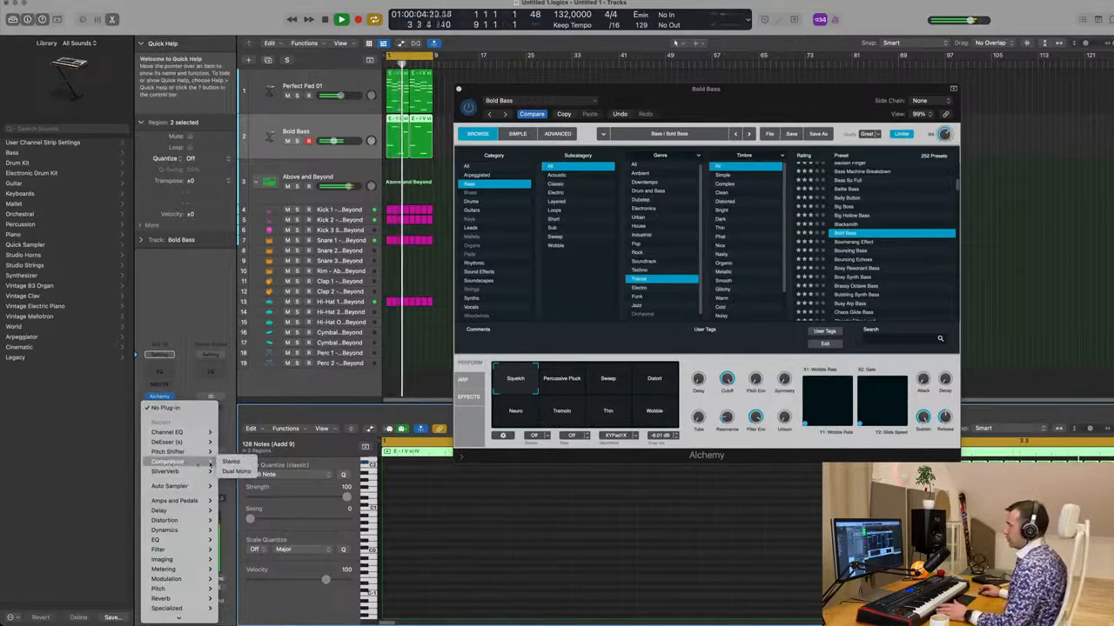
pyautogui.click(237, 461)
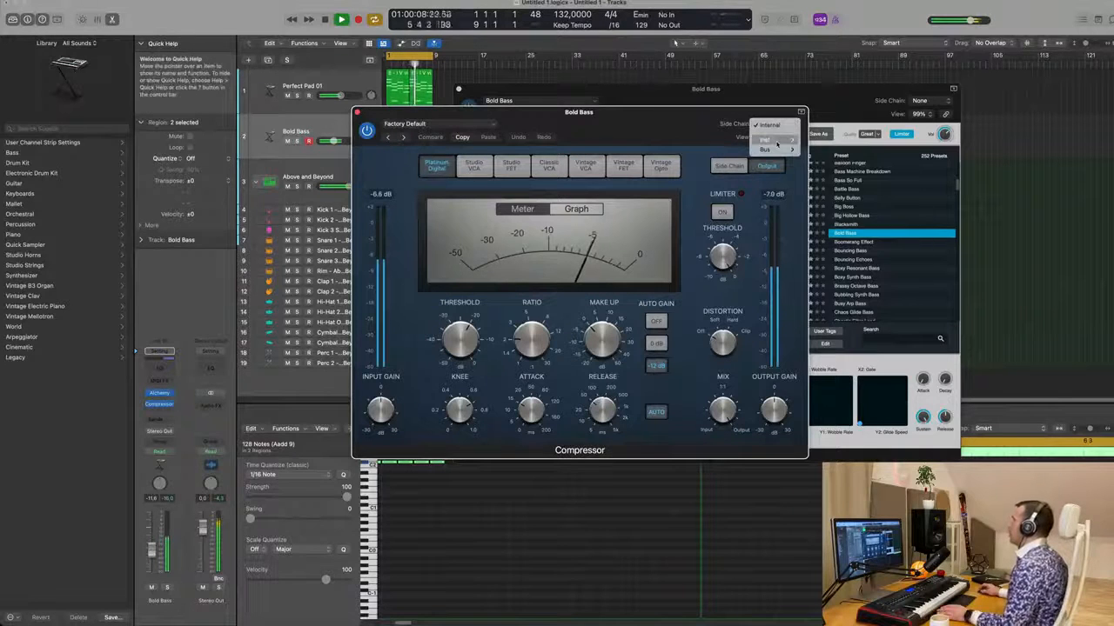
pyautogui.moveTo(777, 144)
pyautogui.click(851, 159)
pyautogui.moveTo(679, 126); pyautogui.dragTo(796, 158)
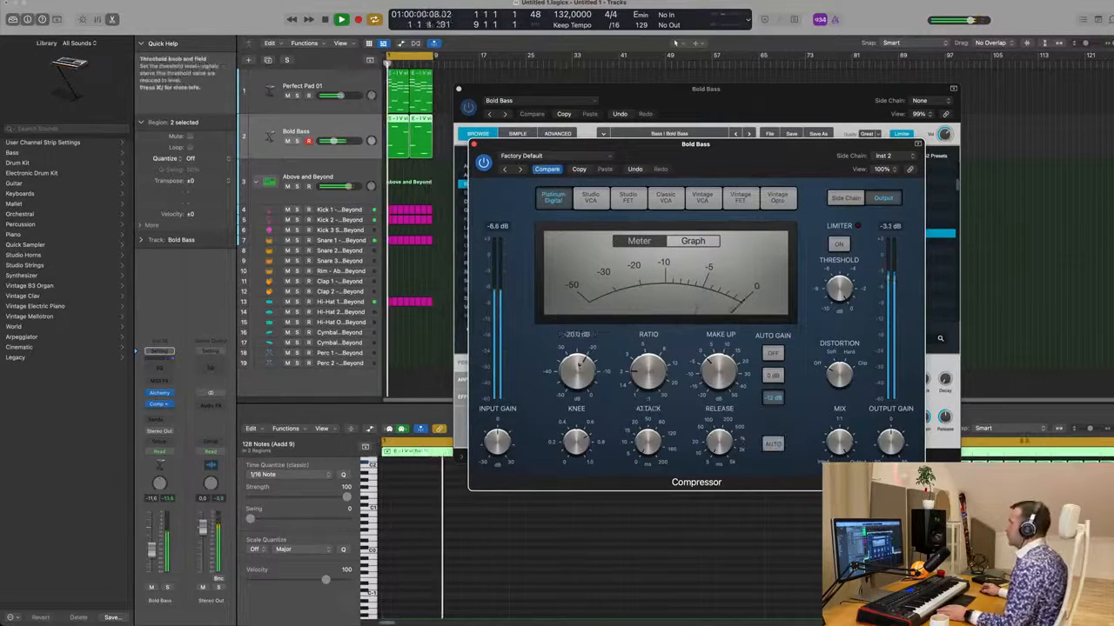
# Step: Adjust the bass compressor's threshold by ear and set its ratio to 4.1:1
pyautogui.moveTo(581, 372)
pyautogui.moveTo(577, 373); pyautogui.dragTo(577, 367)
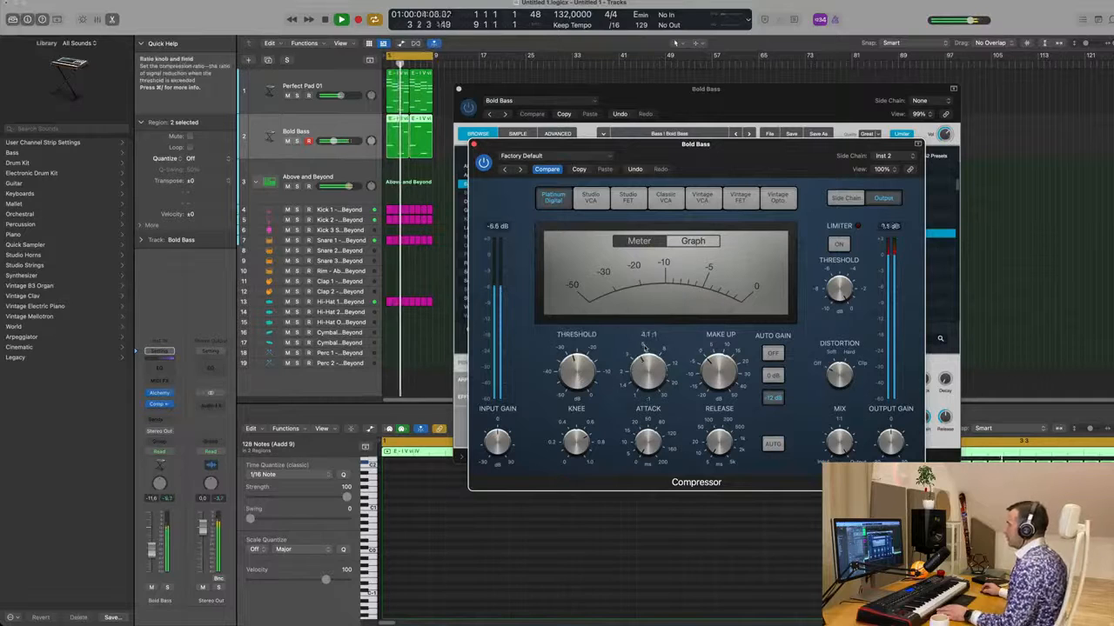
pyautogui.moveTo(577, 374); pyautogui.dragTo(578, 369)
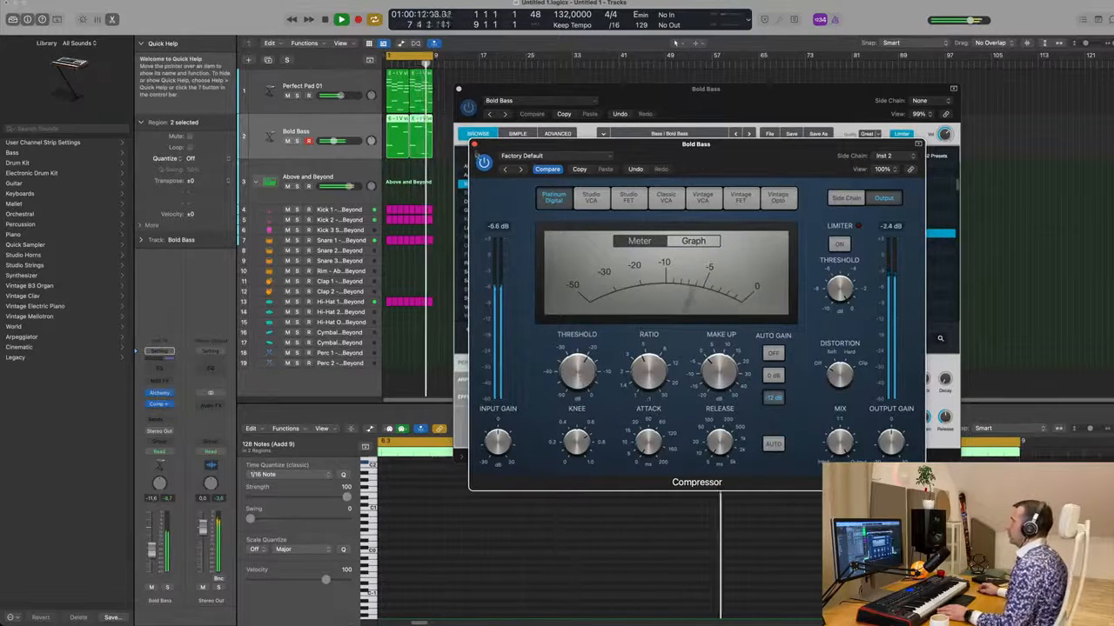
# Step: Audition Bold Bass's performance snapshots in Alchemy, return to Squelch, and adjust the Unison amount
pyautogui.click(700, 101)
pyautogui.moveTo(700, 101); pyautogui.dragTo(753, 104)
pyautogui.moveTo(570, 387); pyautogui.dragTo(705, 387)
pyautogui.moveTo(561, 426); pyautogui.dragTo(714, 386)
pyautogui.click(561, 388)
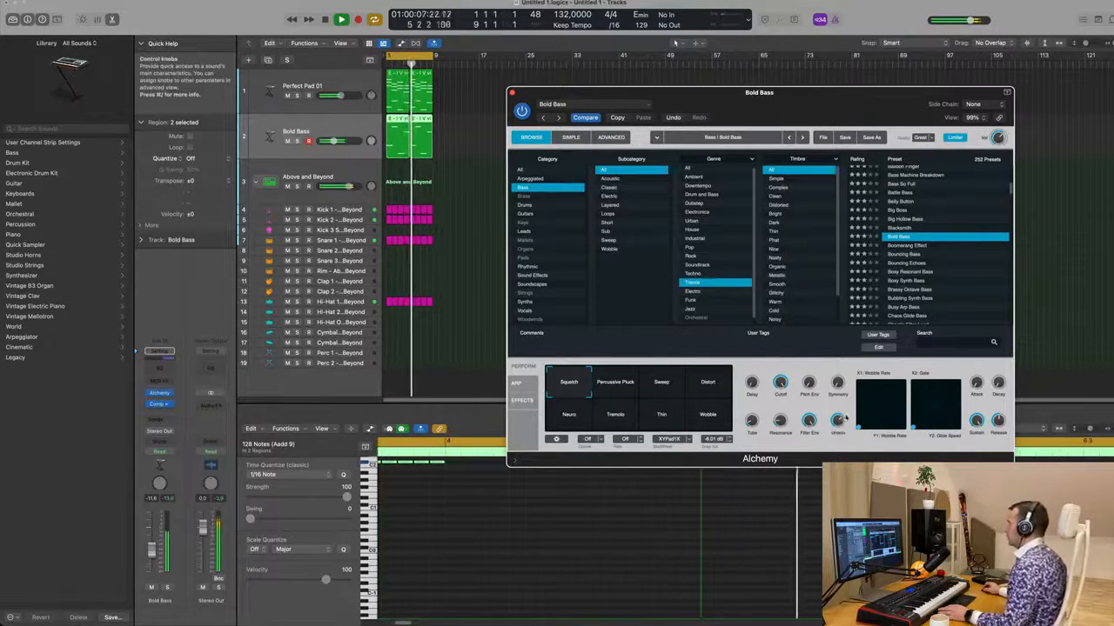
# Step: Mute the Perfect Pad 01 track and set the bass track's volume to about -9.2 dB against the drums
pyautogui.moveTo(826, 96); pyautogui.dragTo(767, 134)
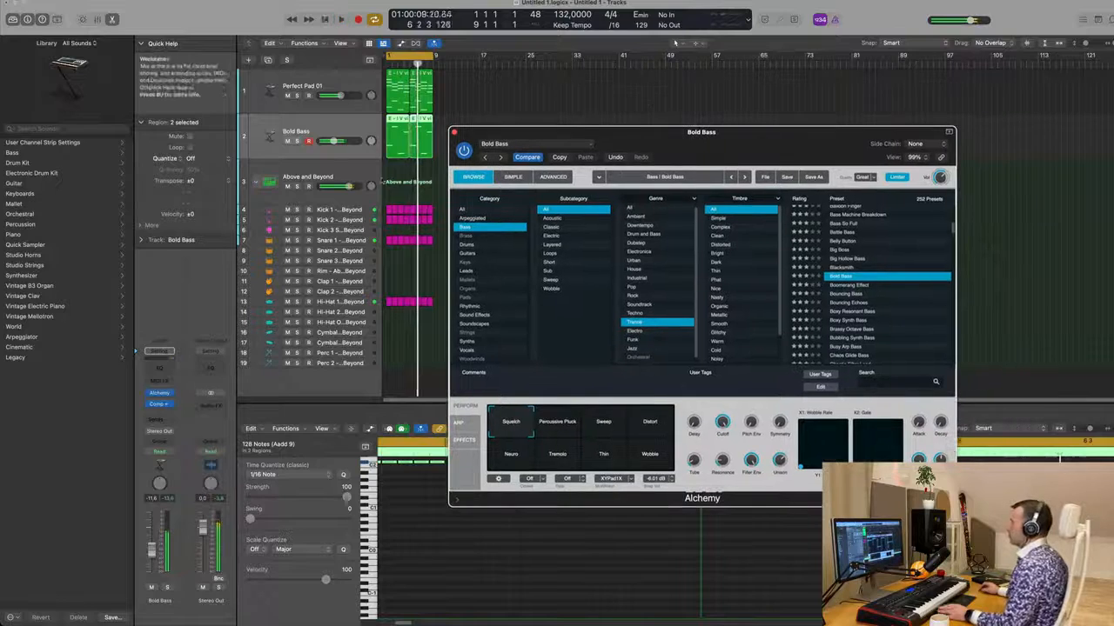
pyautogui.click(287, 95)
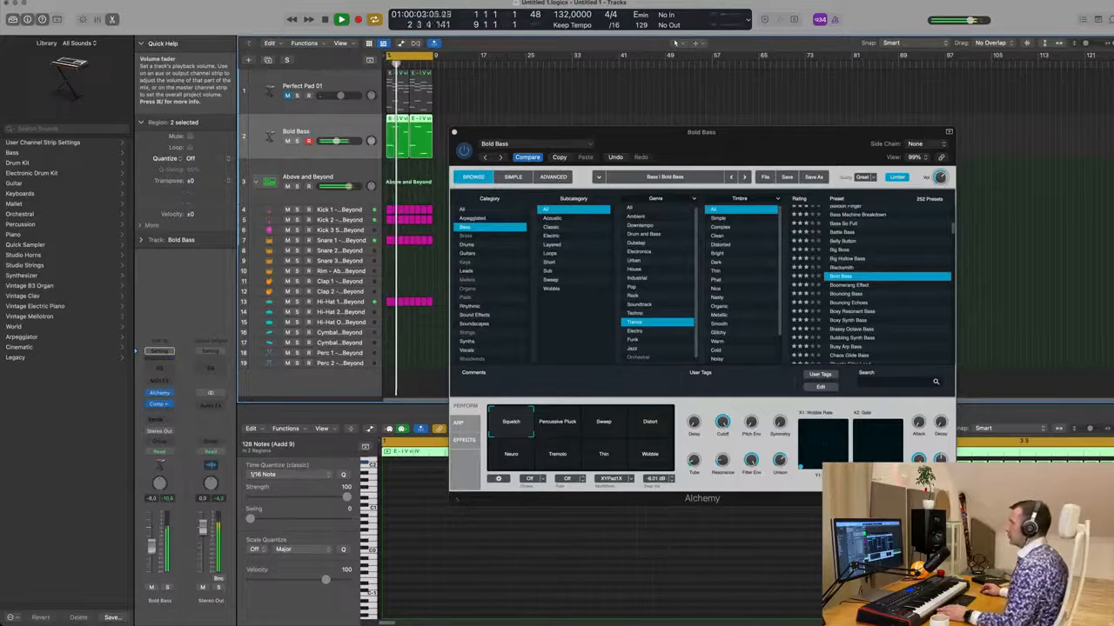
pyautogui.moveTo(756, 141); pyautogui.dragTo(797, 81)
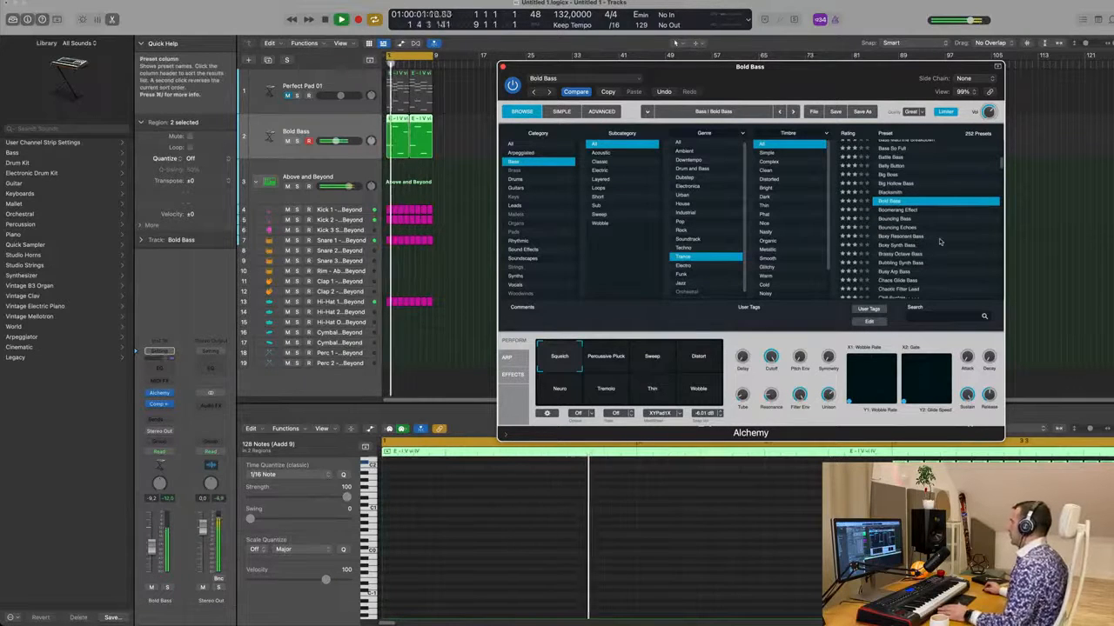
# Step: Try the Brassy Octave Bass preset with its High Squeaker snapshot, and replace it with Busy Arp Bass
pyautogui.scroll(-2, 913, 247)
pyautogui.press('space')
pyautogui.click(900, 236)
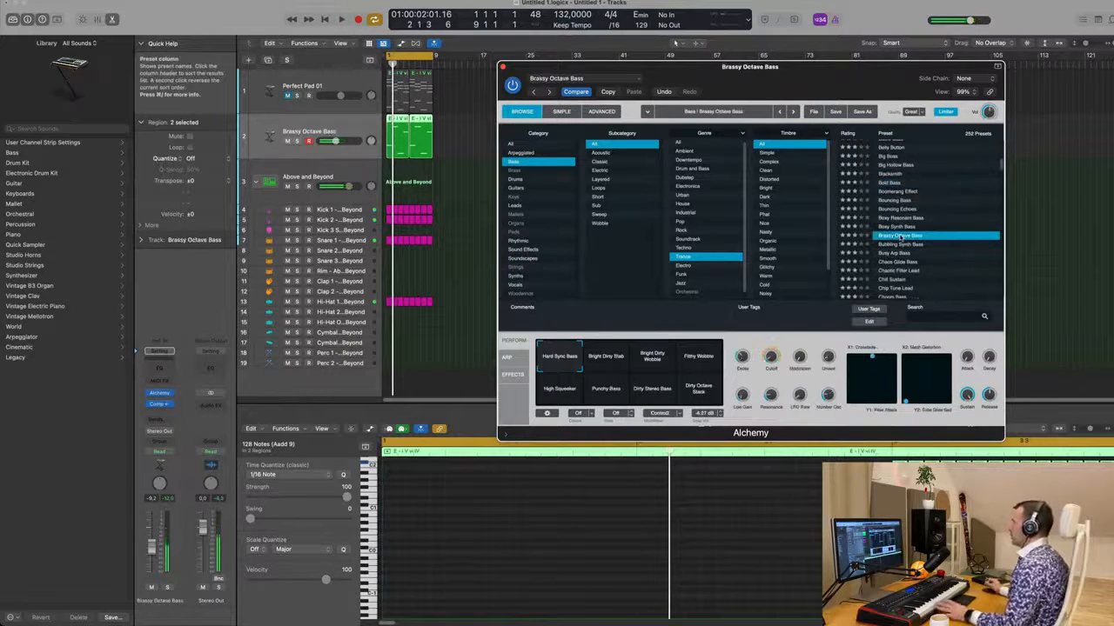
pyautogui.press('space')
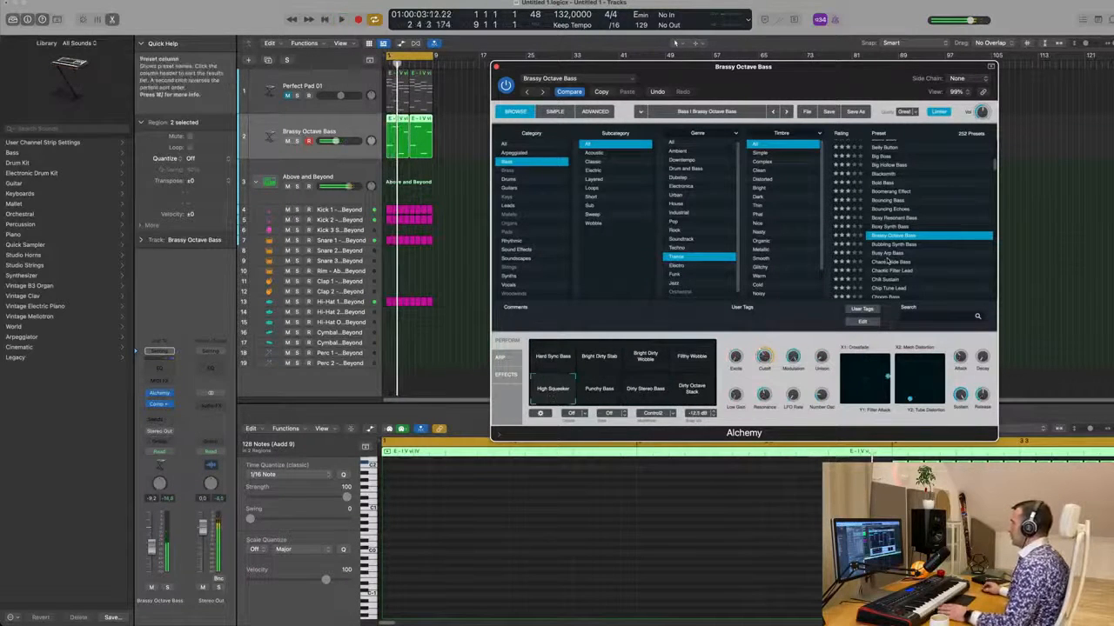
pyautogui.click(888, 253)
pyautogui.scroll(-1, 935, 244)
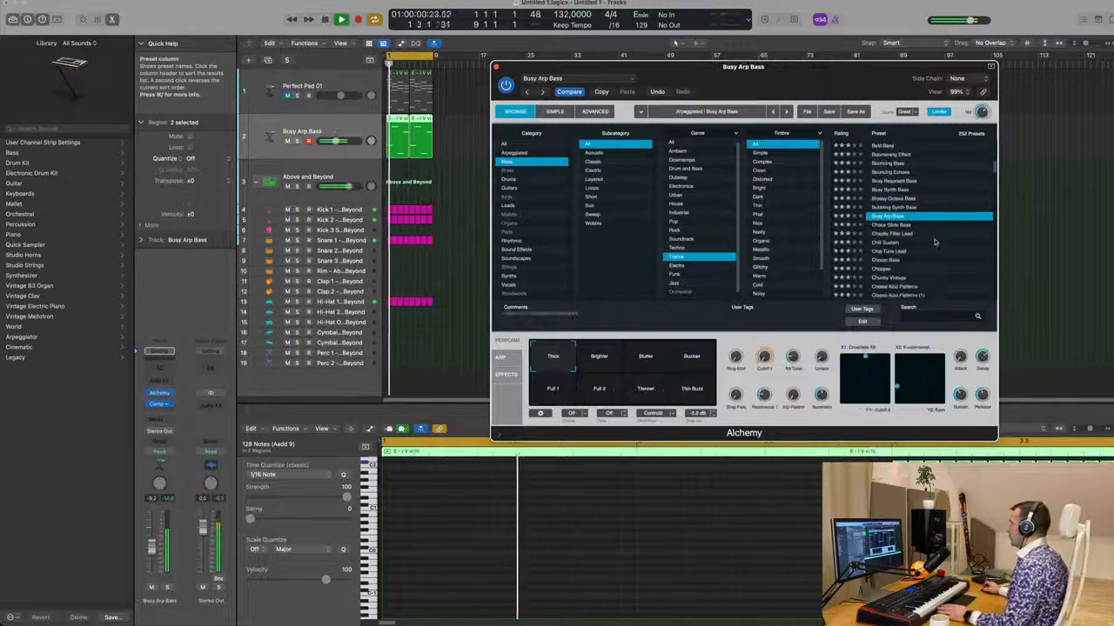
# Step: Lower the bass track's volume to about -12.4 dB and adjust Busy Arp Bass's Cutoff 1 and Alt Tune by ear
pyautogui.moveTo(811, 96); pyautogui.dragTo(797, 96)
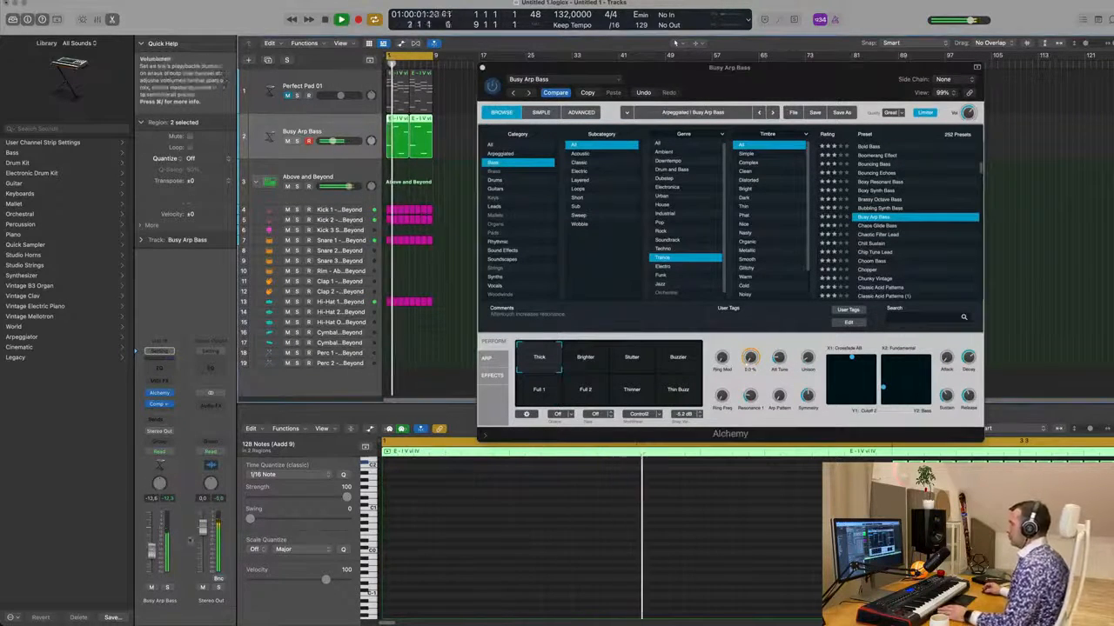
pyautogui.moveTo(750, 357); pyautogui.dragTo(754, 327)
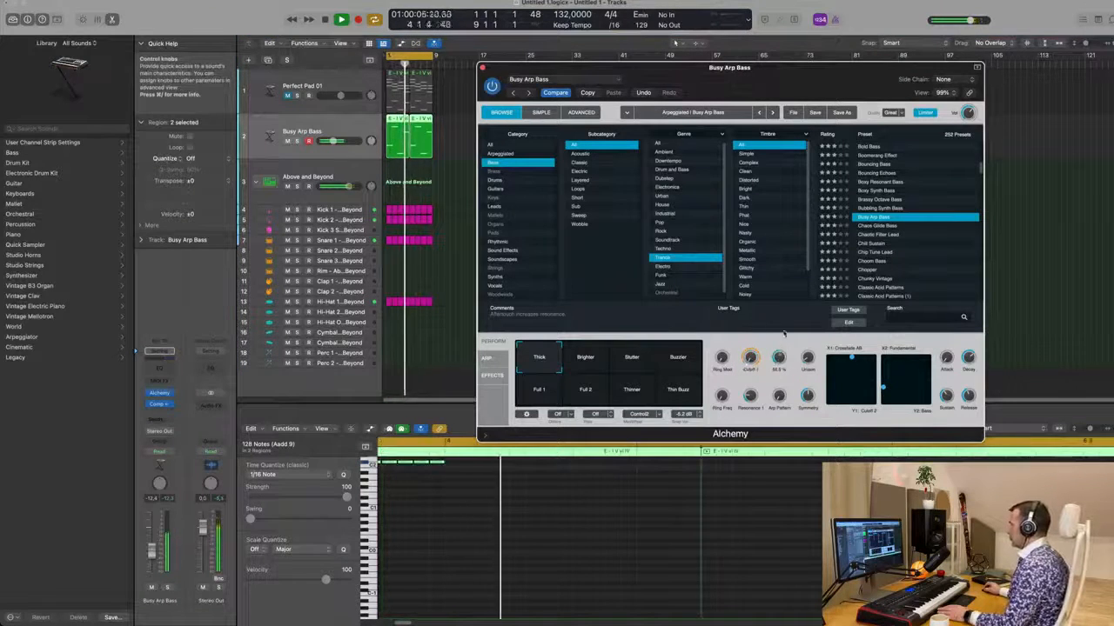
pyautogui.moveTo(778, 358); pyautogui.dragTo(774, 333)
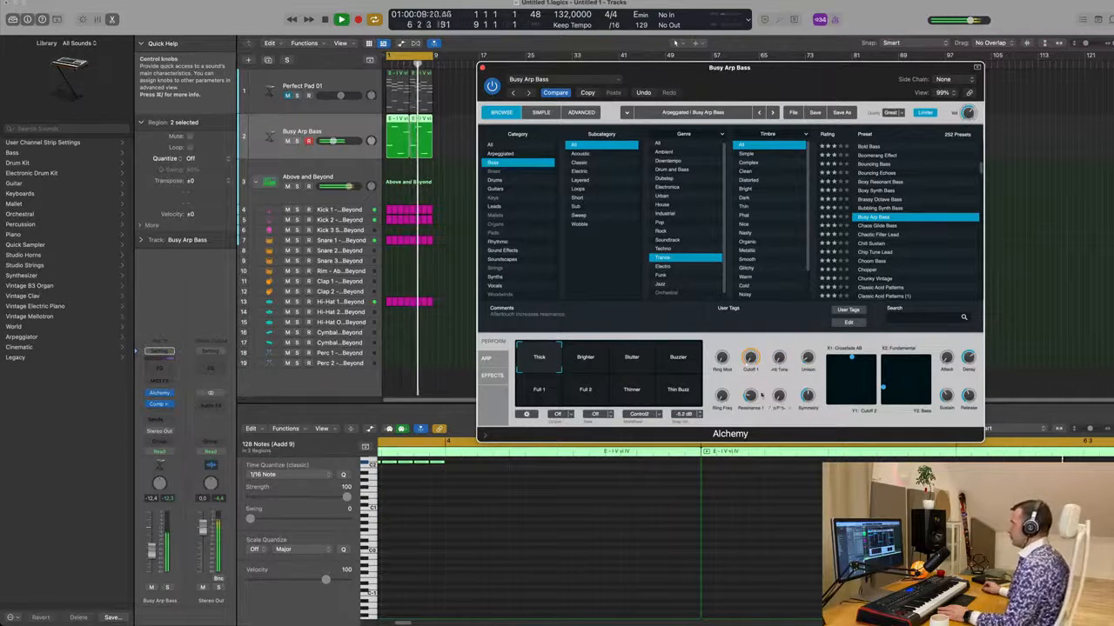
# Step: Audition Busy Arp Bass's Brighter, Stutter, Buzzer, Thin Buzz and Full 1 snapshots against the drums, and return to Thick
pyautogui.click(584, 361)
pyautogui.click(632, 361)
pyautogui.click(675, 361)
pyautogui.click(676, 391)
pyautogui.click(533, 396)
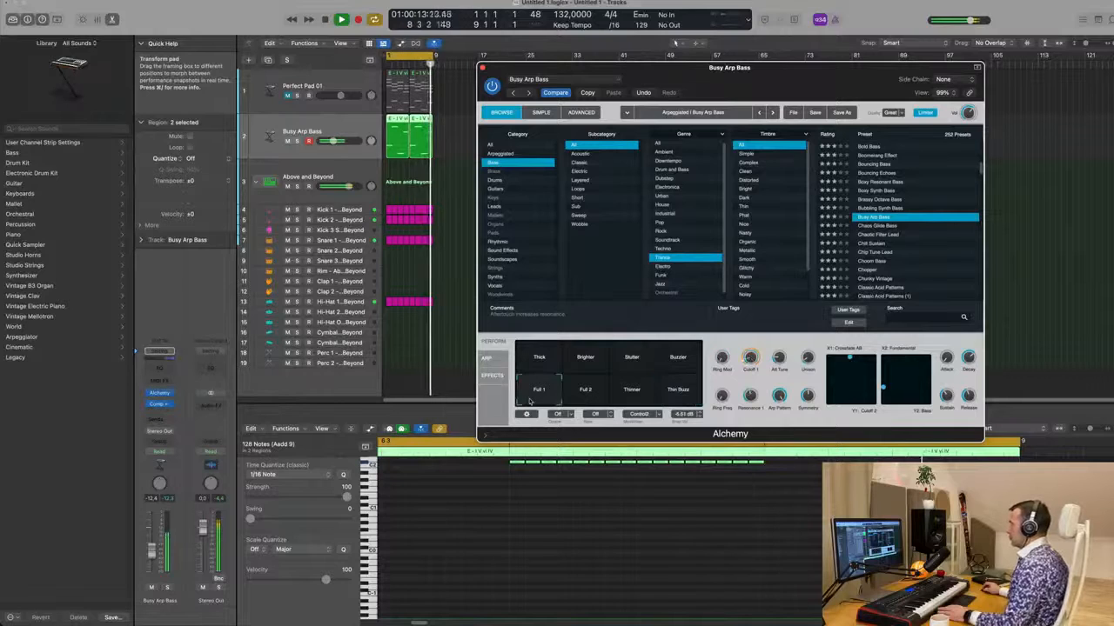
pyautogui.click(539, 364)
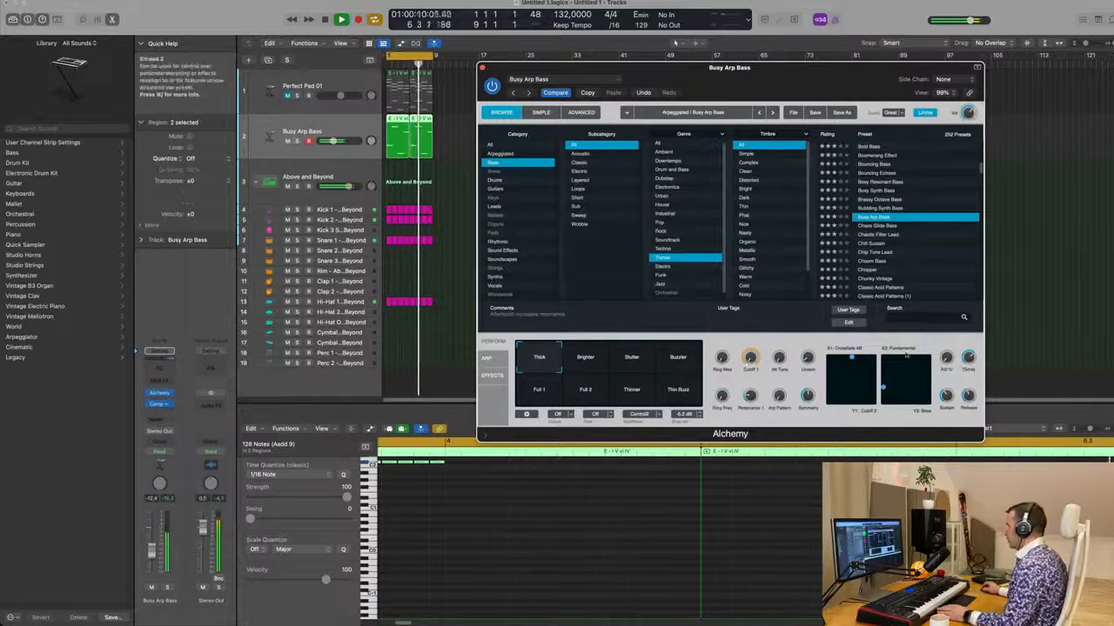
# Step: Lower Cutoff 2 and the Bass amount on Busy Arp Bass's two XY pads by ear, and close the instrument window
pyautogui.click(869, 358)
pyautogui.moveTo(875, 357); pyautogui.dragTo(838, 354)
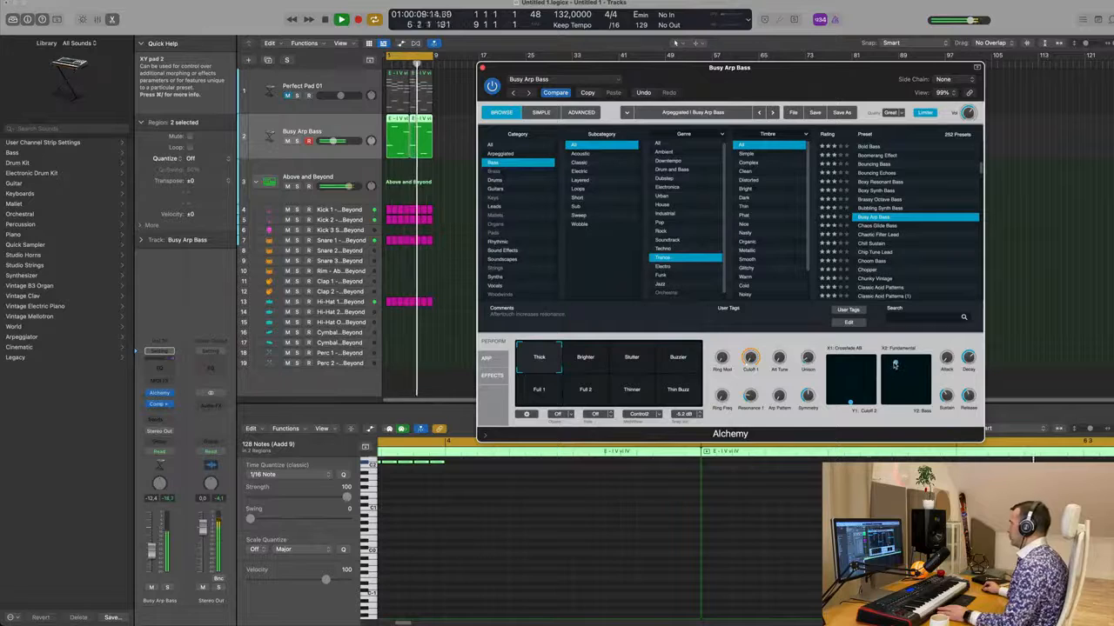
pyautogui.moveTo(915, 354); pyautogui.dragTo(895, 409)
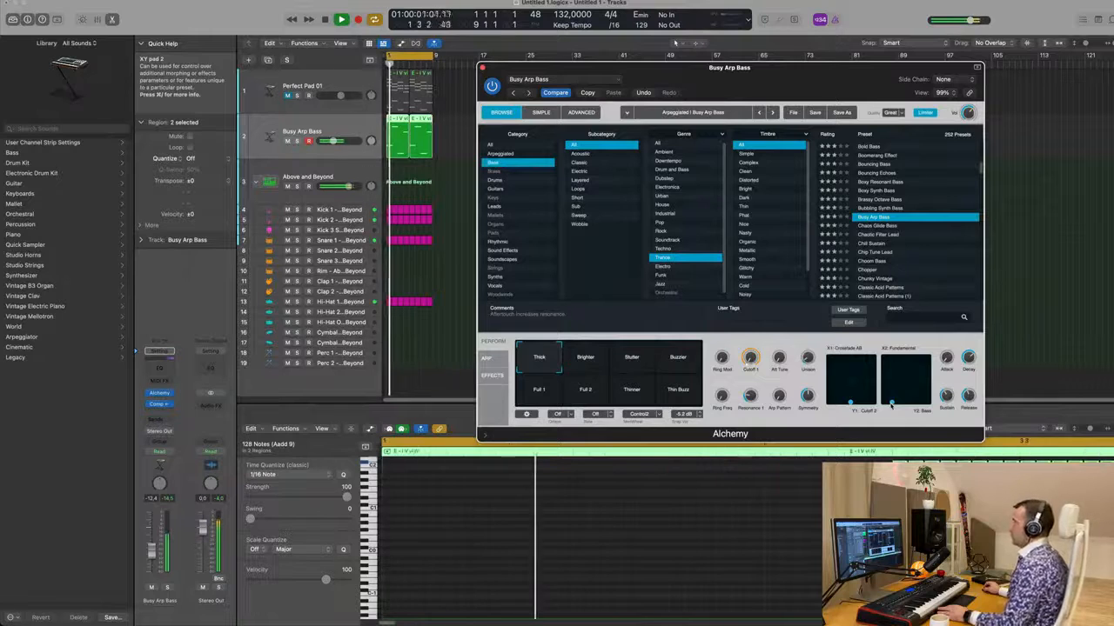
pyautogui.moveTo(884, 77); pyautogui.dragTo(890, 24)
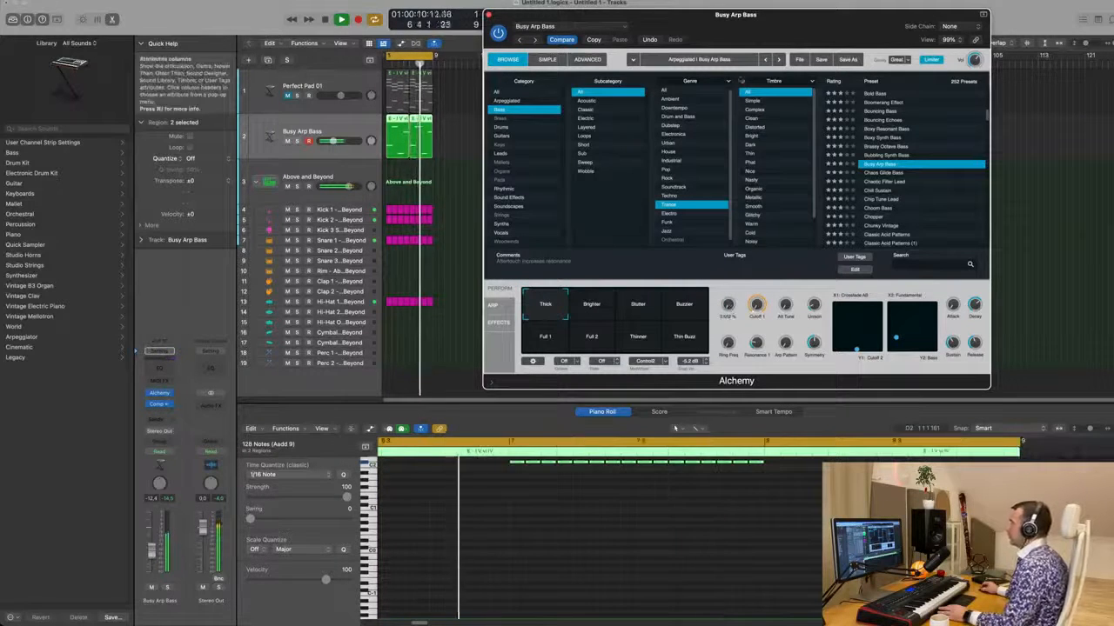
pyautogui.moveTo(674, 14); pyautogui.dragTo(648, 127)
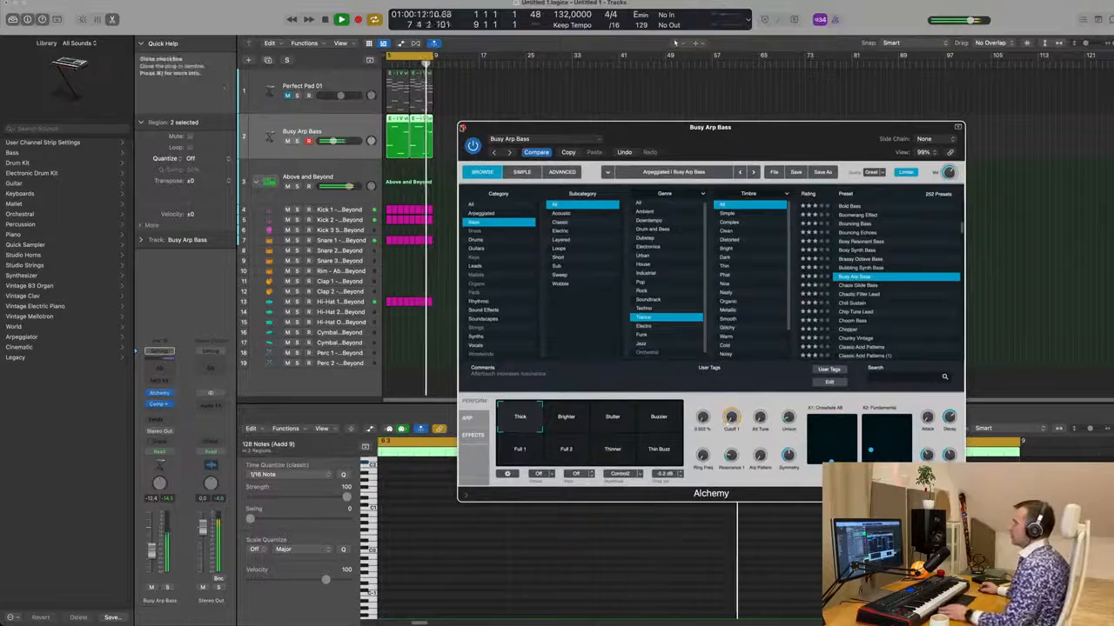
pyautogui.press('super+w')
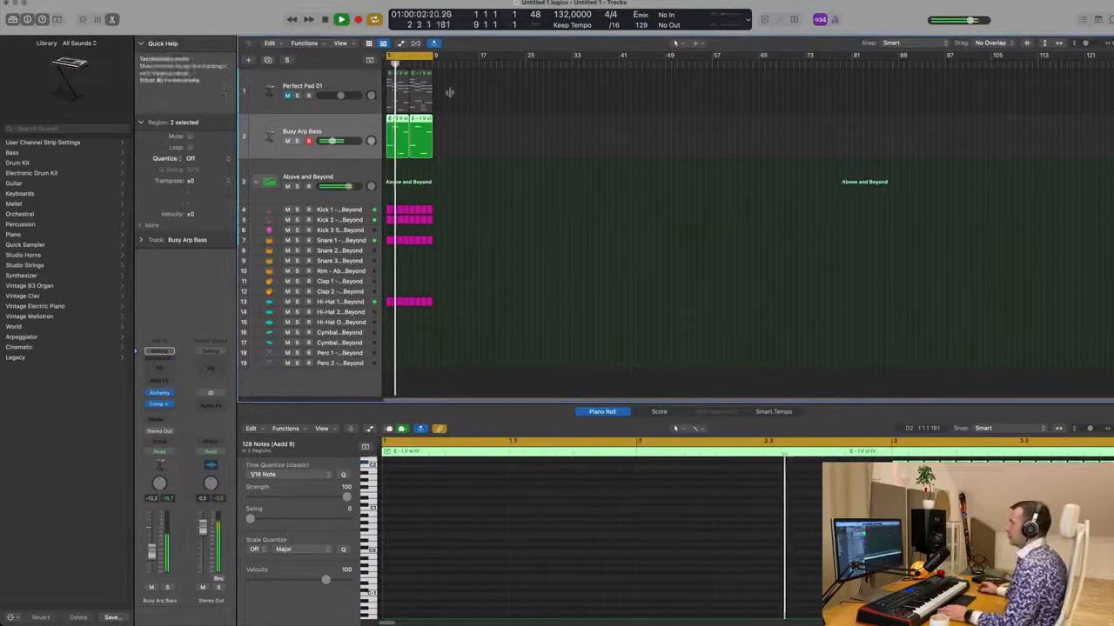
# Step: Duplicate the Perfect Pad 01 track and copy its first four-bar chord region onto the new track at bar 1
pyautogui.click(541, 199)
pyautogui.click(342, 129)
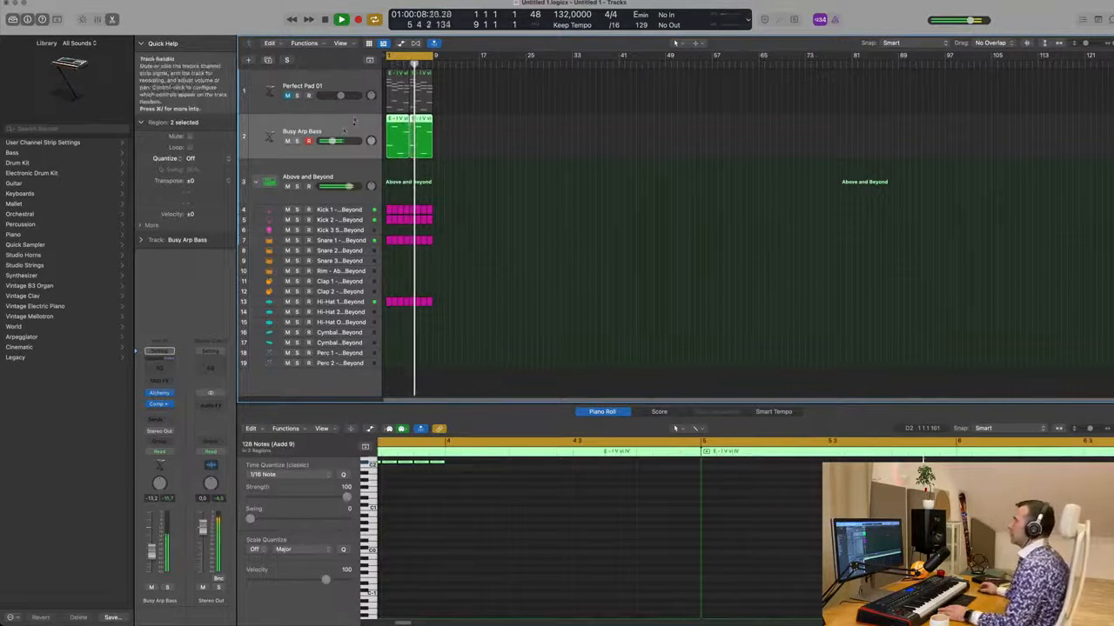
pyautogui.click(313, 96)
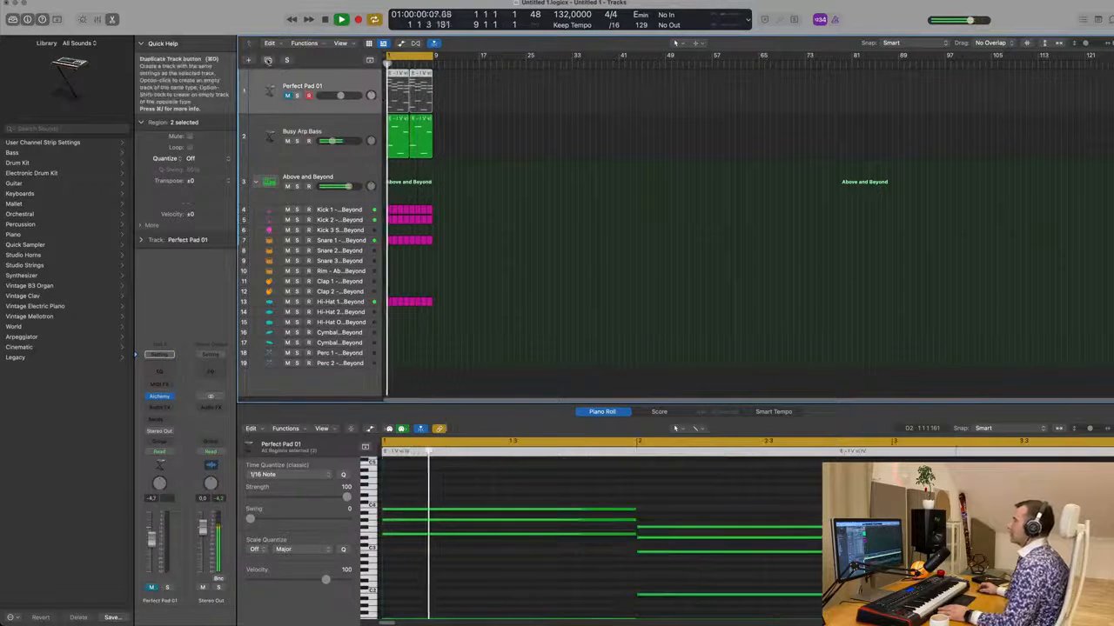
pyautogui.click(268, 60)
pyautogui.click(394, 100)
pyautogui.moveTo(395, 100); pyautogui.dragTo(396, 138)
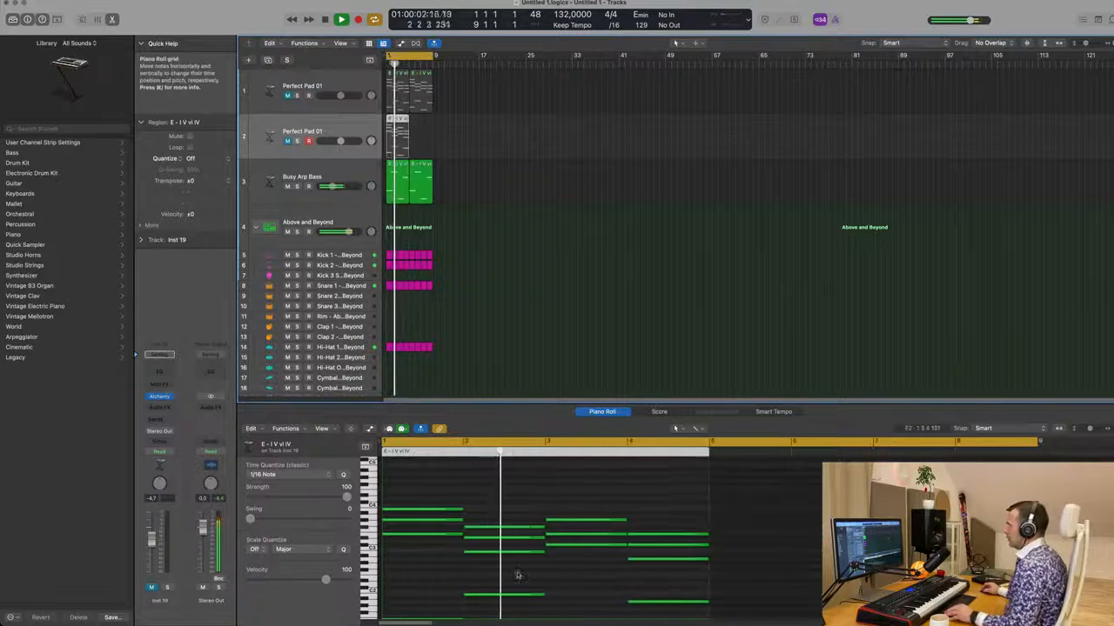
# Step: Delete the lowest bass note of every chord in the copied region and unmute the duplicate track
pyautogui.scroll(-3, 517, 575)
pyautogui.moveTo(409, 513); pyautogui.dragTo(682, 587)
pyautogui.press('Delete')
pyautogui.scroll(4, 522, 548)
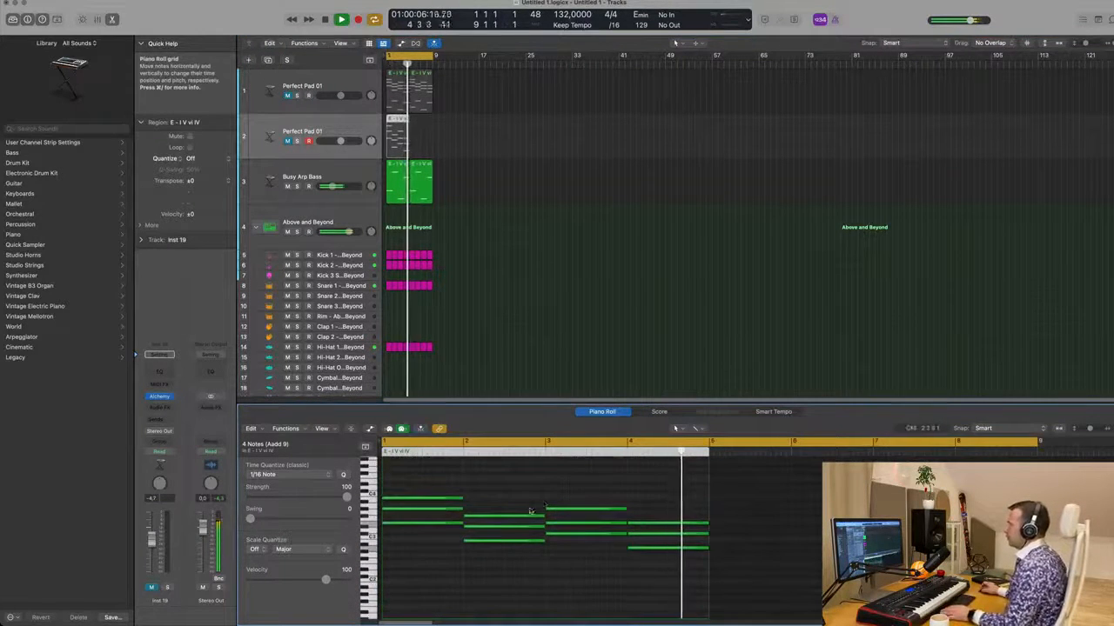
pyautogui.scroll(-4, 536, 531)
pyautogui.scroll(2, 531, 552)
pyautogui.scroll(4, 531, 555)
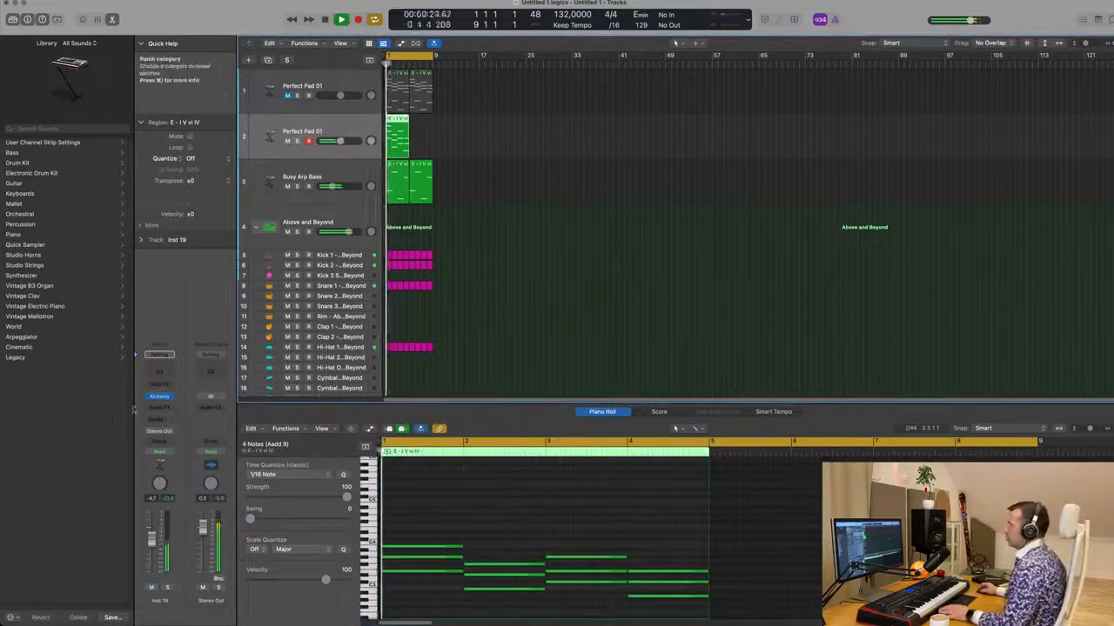
# Step: Open the duplicate track's Alchemy instrument, search its pad presets for 19, and load Sunrise 1984
pyautogui.press('v')
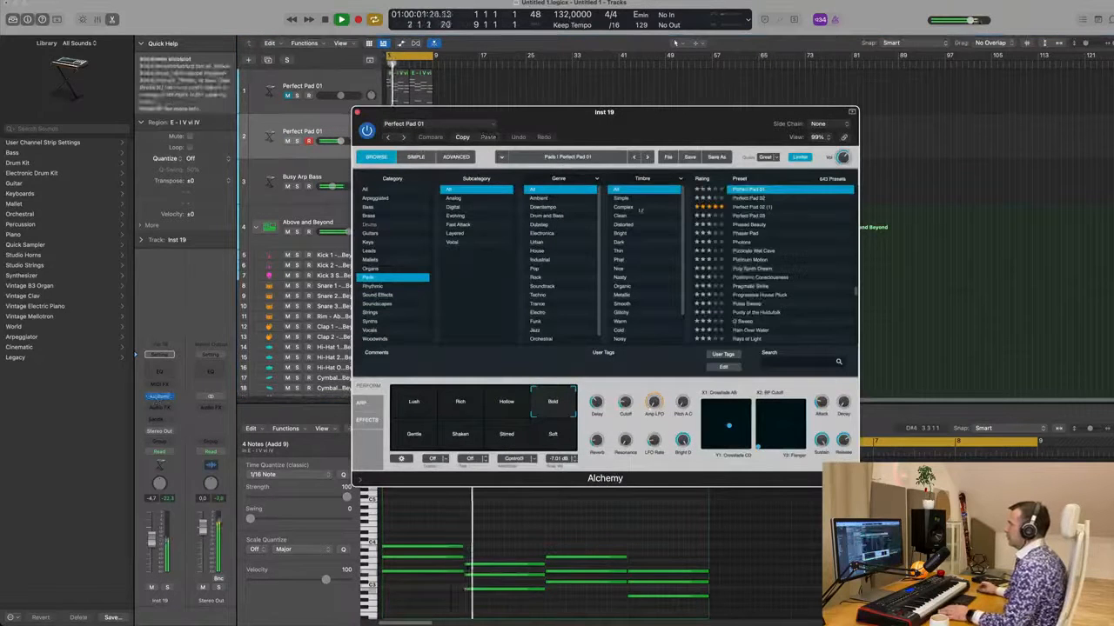
pyautogui.scroll(-5, 759, 259)
pyautogui.scroll(-5, 758, 259)
pyautogui.click(753, 345)
pyautogui.write('19')
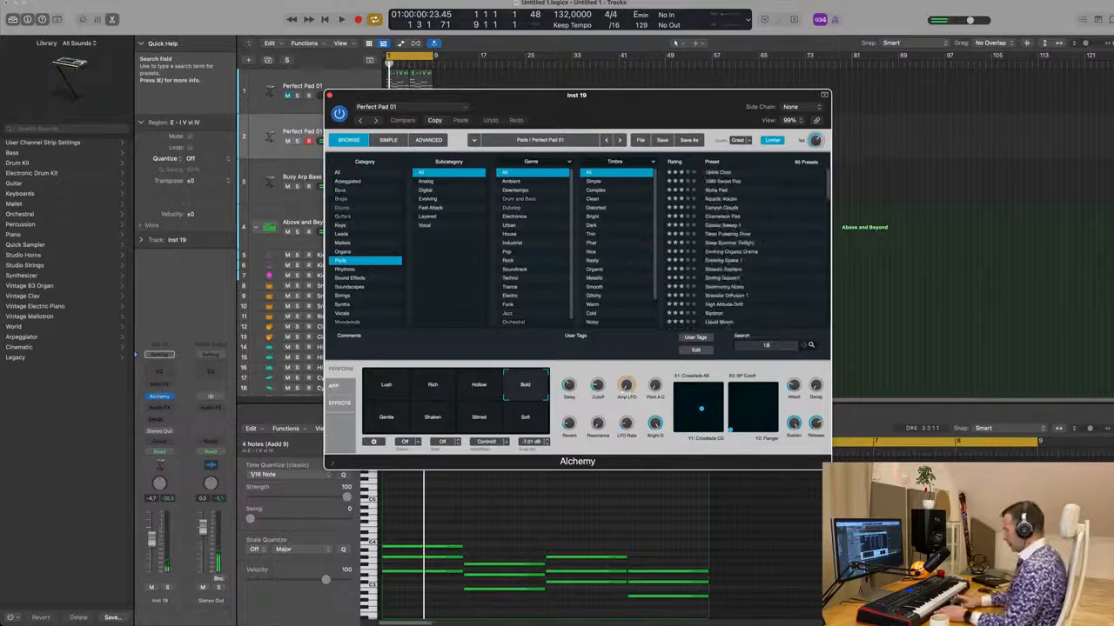
pyautogui.press('BackSpace')
pyautogui.write('8')
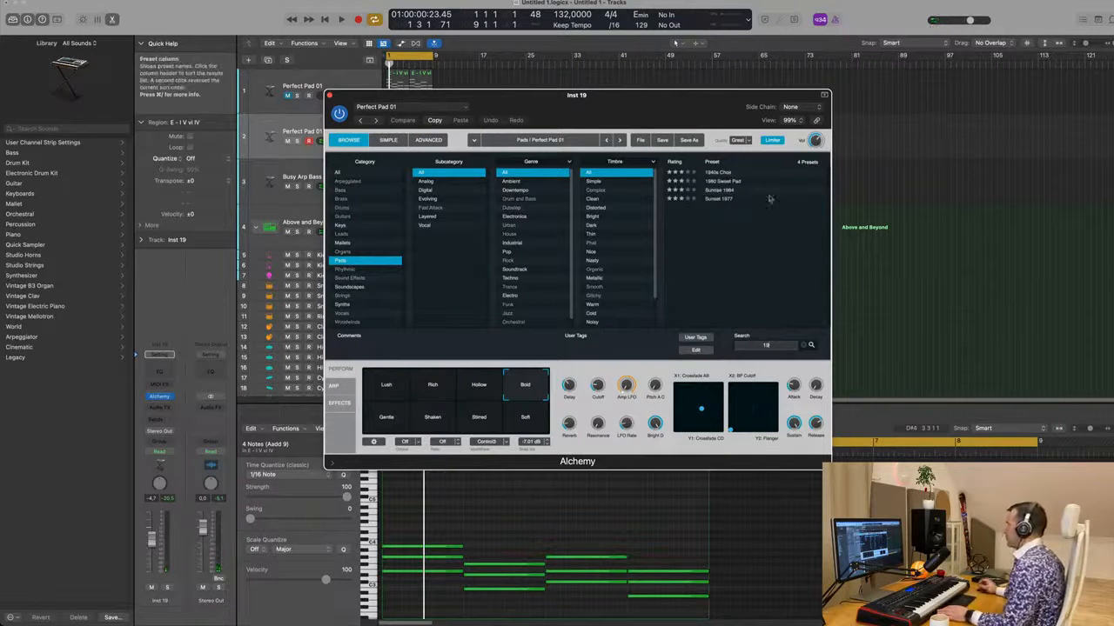
pyautogui.click(708, 192)
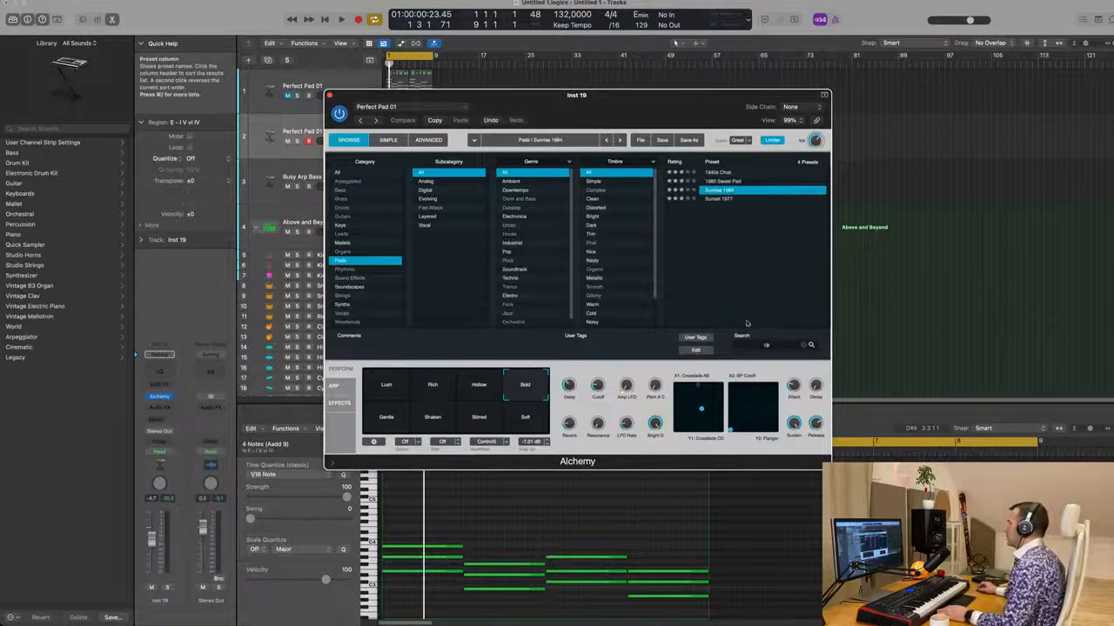
# Step: Choose Sunrise 1984's Arpeggiated snapshot and adjust its Arp and Chorus XY pad by ear during playback
pyautogui.press('space')
pyautogui.moveTo(620, 105); pyautogui.dragTo(805, 87)
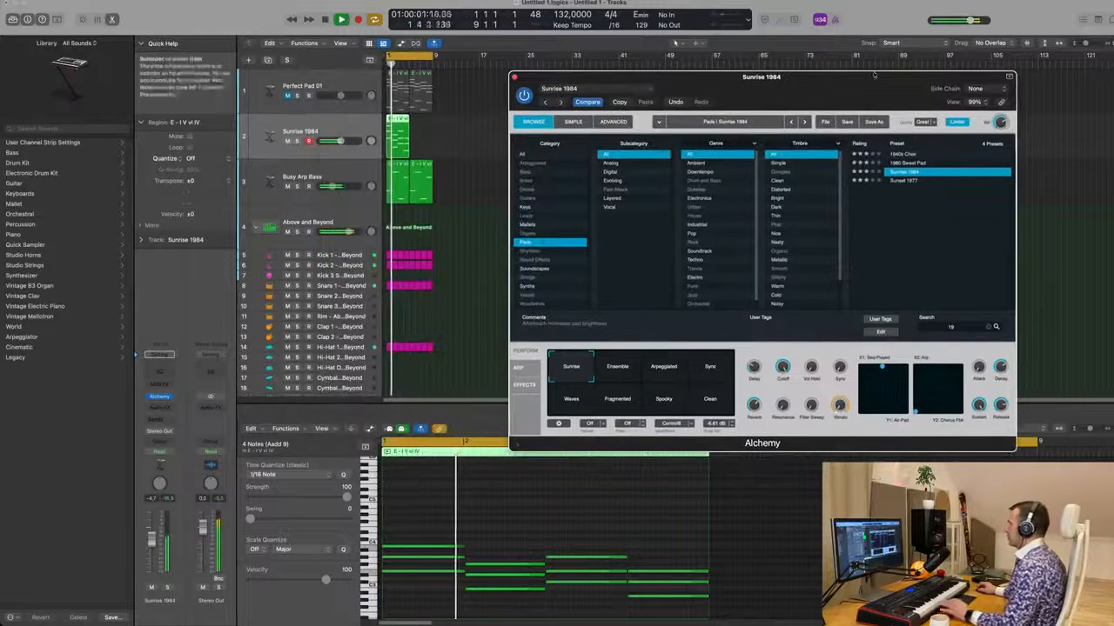
pyautogui.click(663, 366)
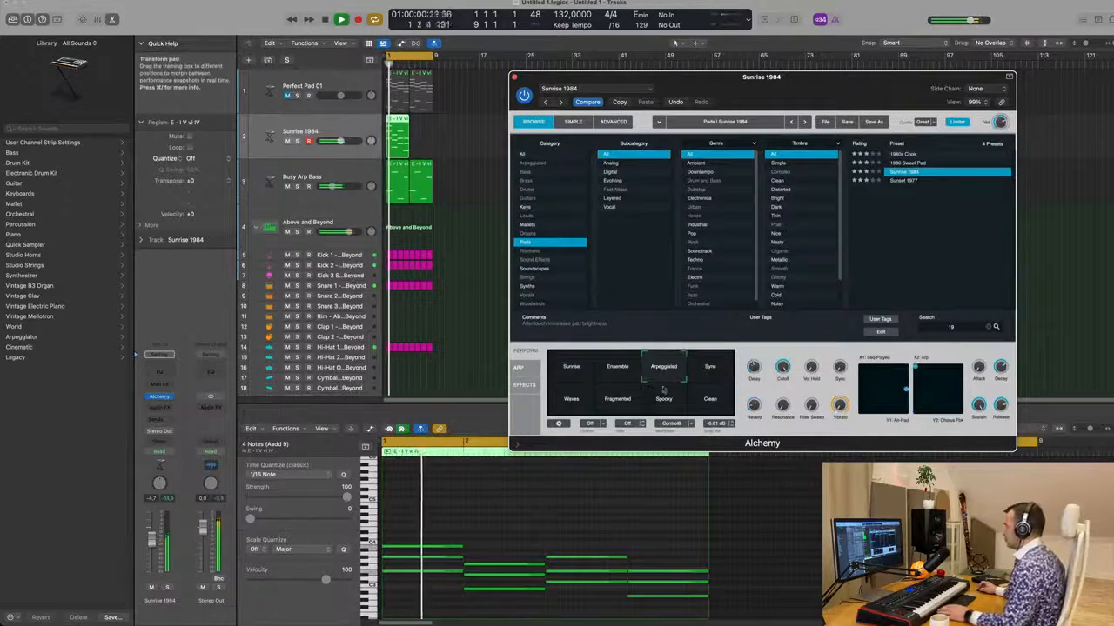
pyautogui.moveTo(789, 138); pyautogui.dragTo(757, 137)
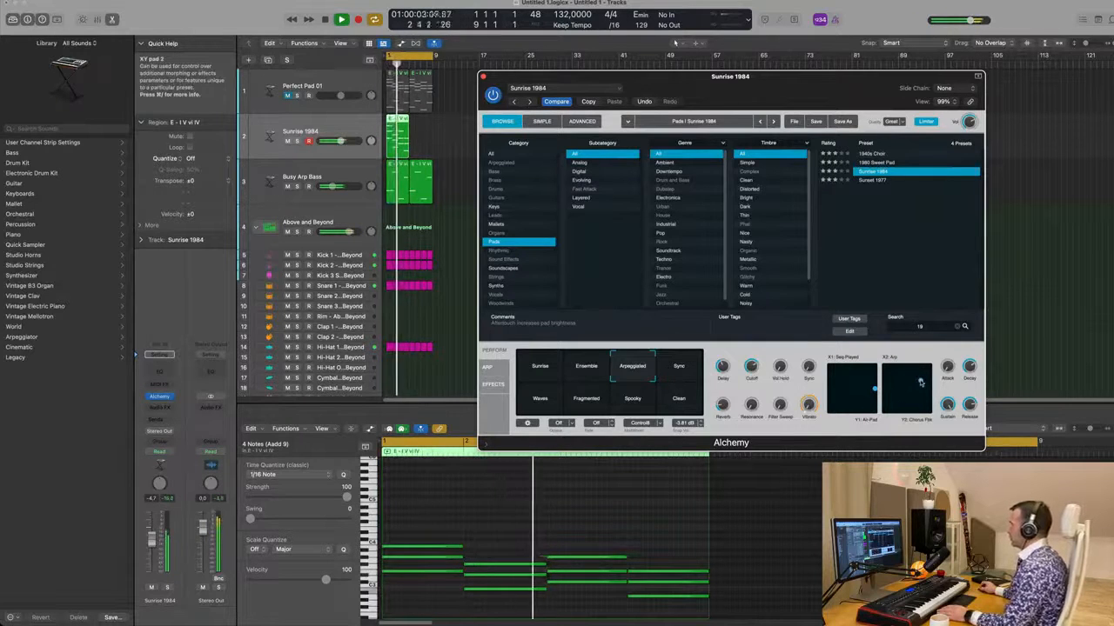
pyautogui.moveTo(918, 378)
pyautogui.mouseDown()
pyautogui.moveTo(926, 418)
pyautogui.moveTo(888, 389)
pyautogui.moveTo(910, 377)
pyautogui.mouseUp()
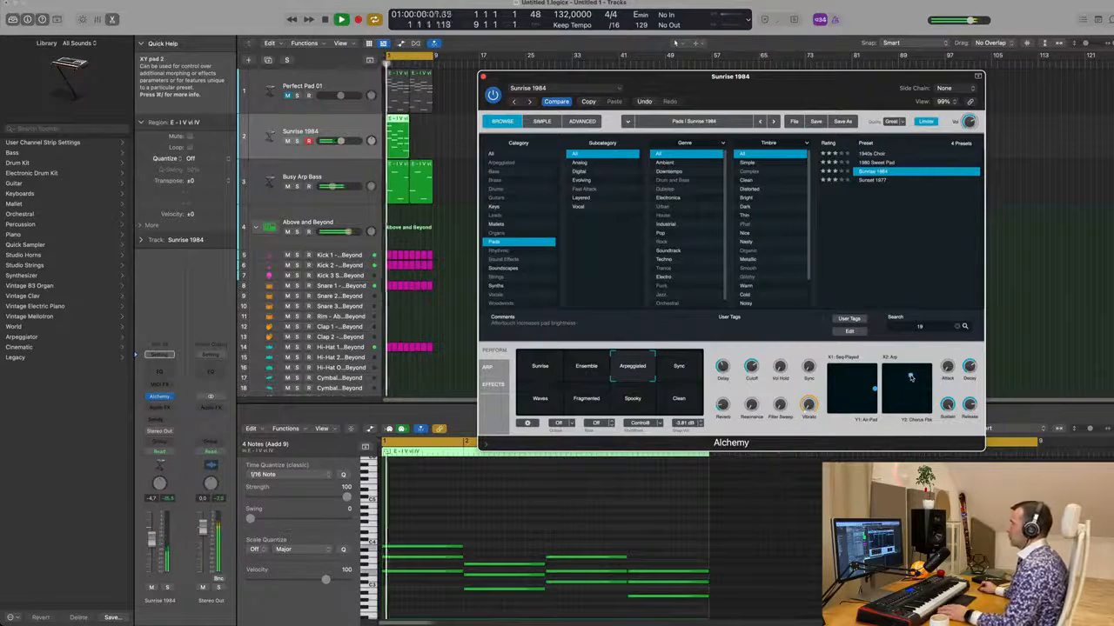
pyautogui.click(389, 139)
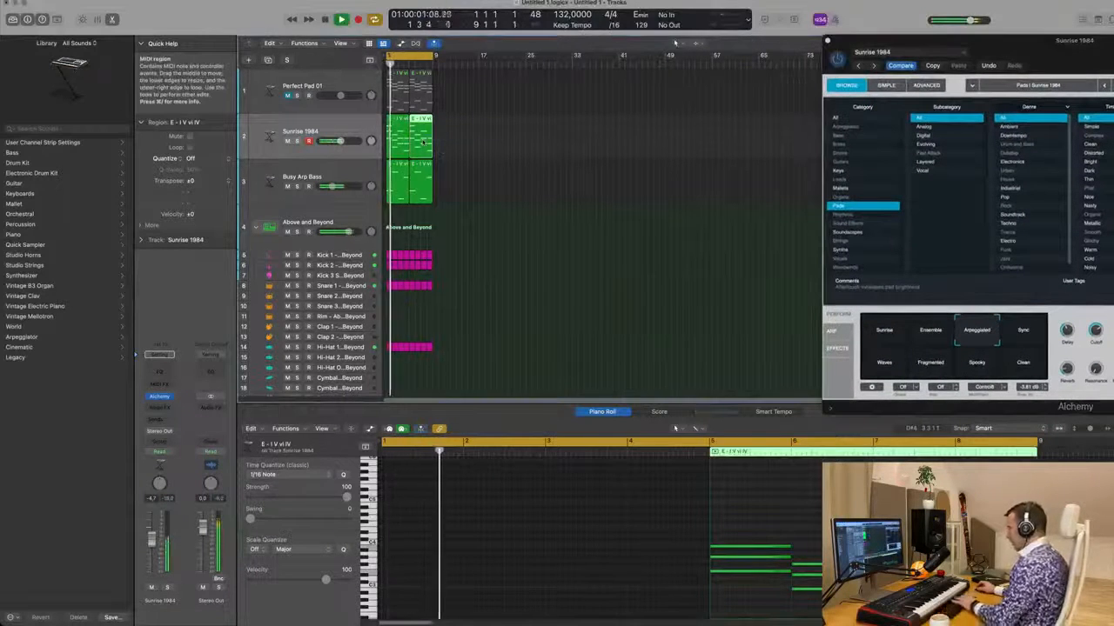
pyautogui.press('Delete')
pyautogui.press('space')
# Step: Shorten the three notes of the Sunrise 1984 region's first chord to eighth notes
pyautogui.scroll(-5, 423, 548)
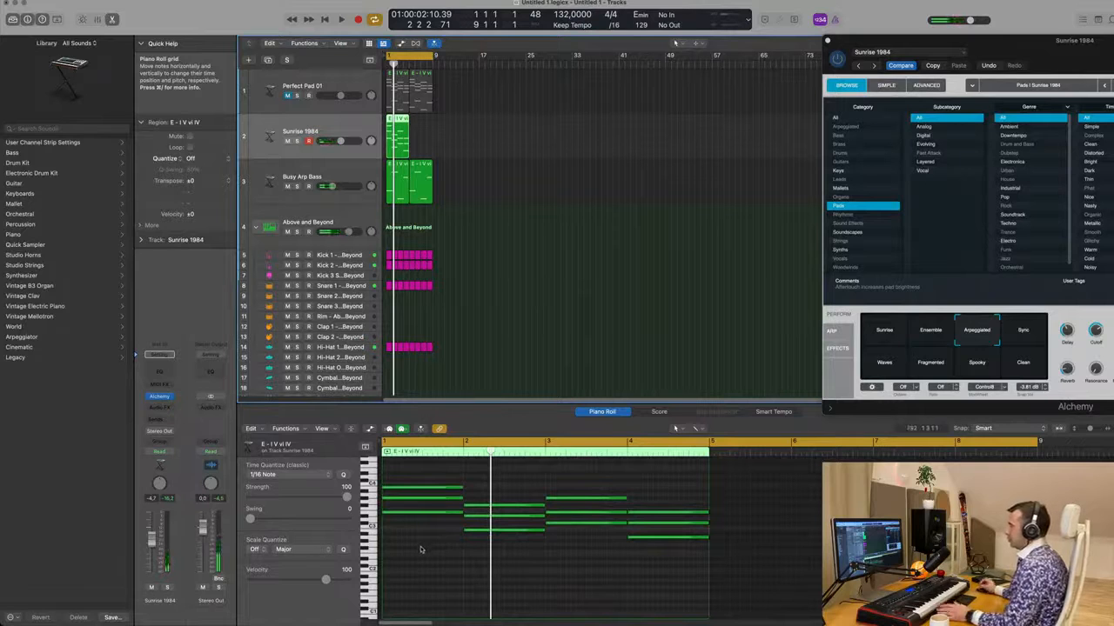
pyautogui.click(419, 513)
pyautogui.moveTo(462, 488); pyautogui.dragTo(391, 501)
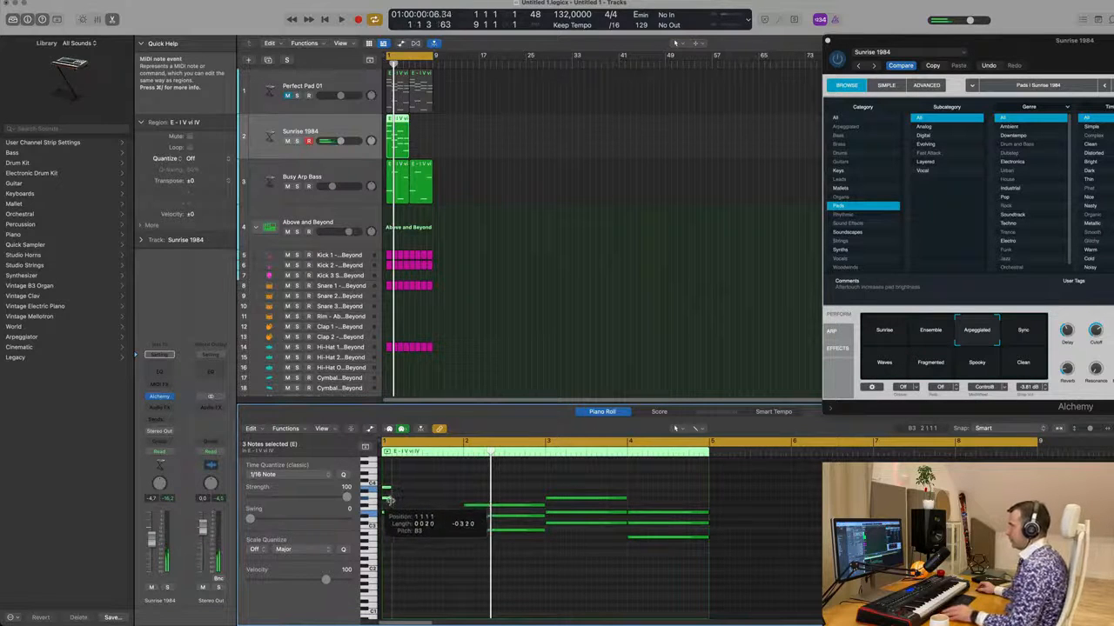
# Step: Stagger the first chord's notes into a descending run, moving the middle note one eighth later and the lowest two eighths later
pyautogui.press('super+Right')
pyautogui.press('super+Right')
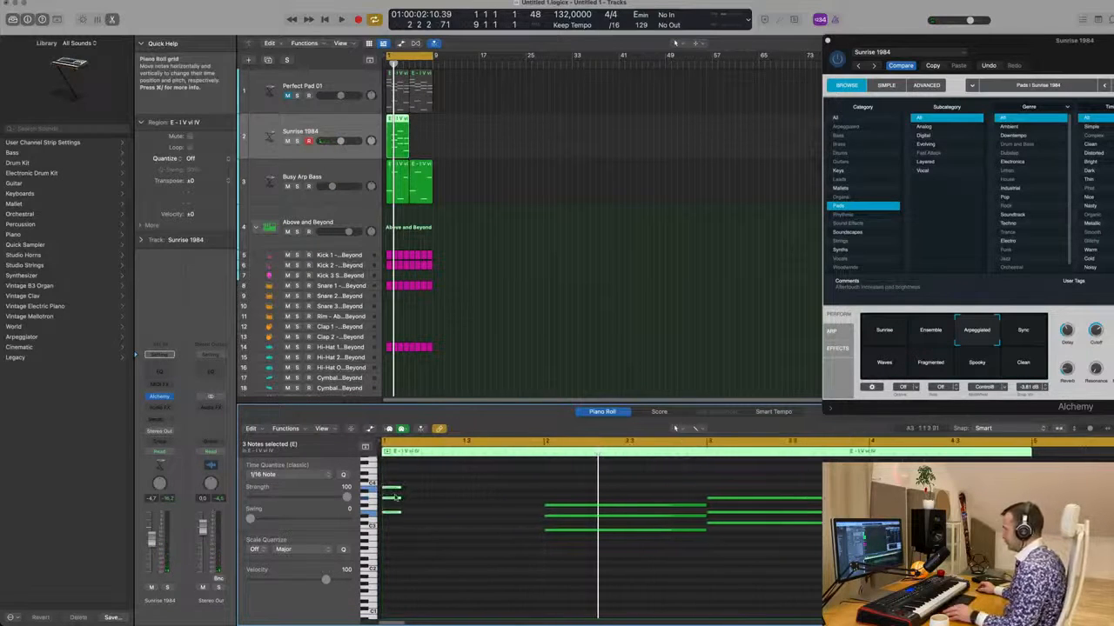
pyautogui.keyDown('shift'); pyautogui.click(396, 503); pyautogui.keyUp('shift')
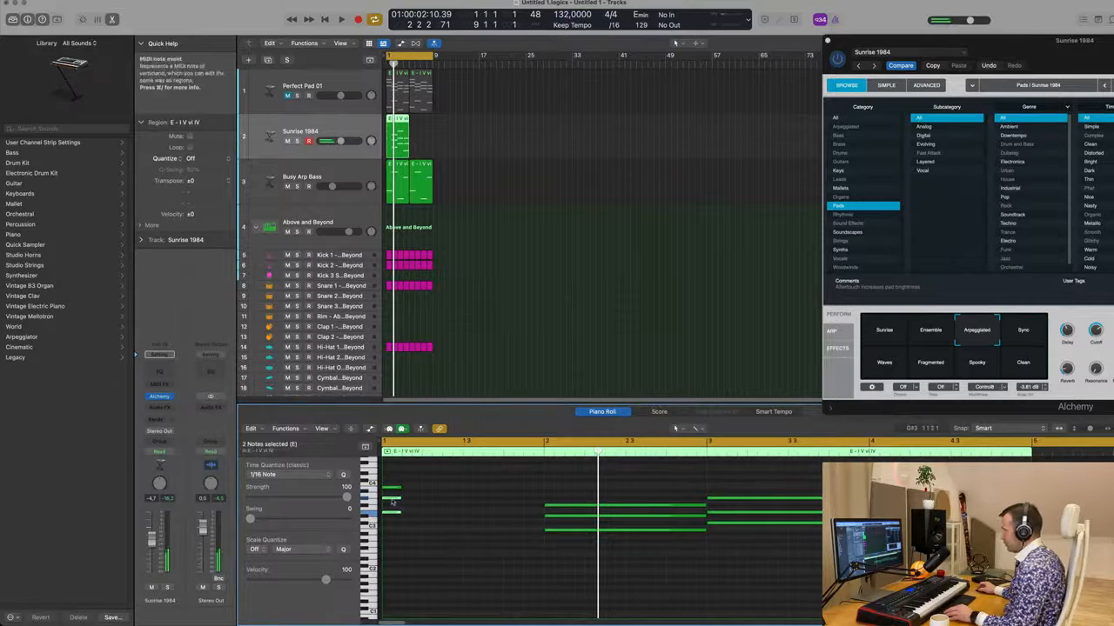
pyautogui.moveTo(393, 503); pyautogui.dragTo(421, 512)
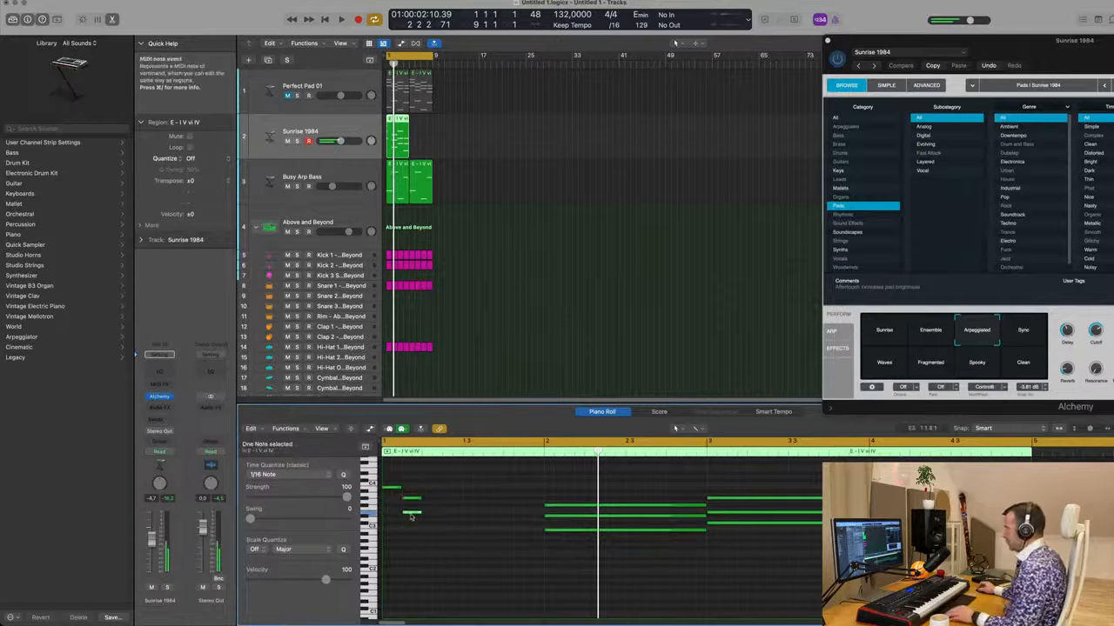
pyautogui.moveTo(413, 515); pyautogui.dragTo(433, 521)
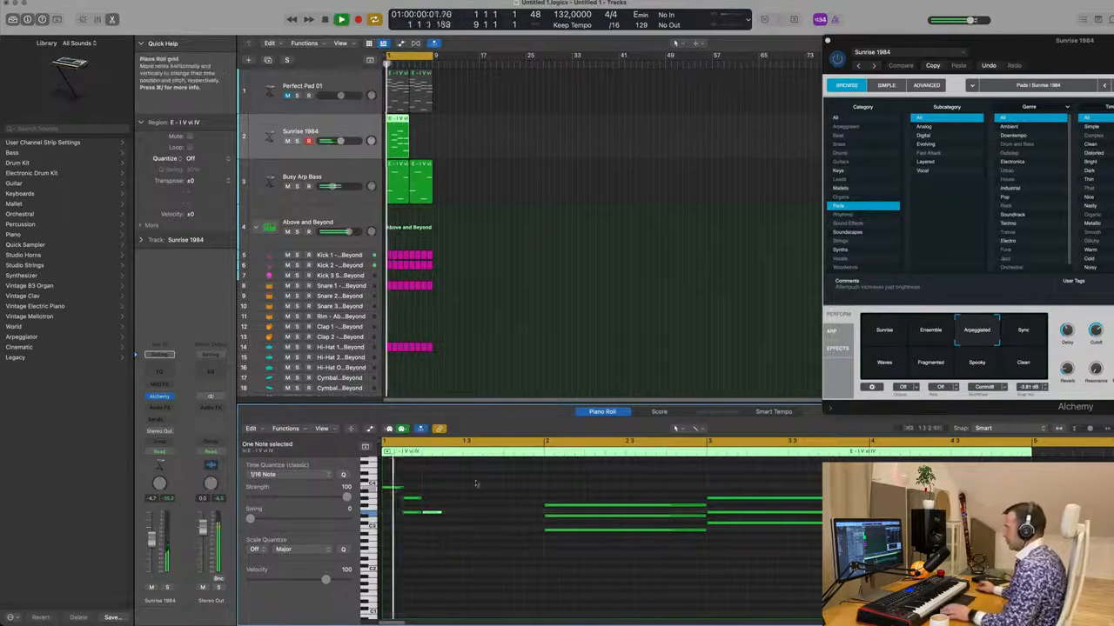
pyautogui.click(410, 522)
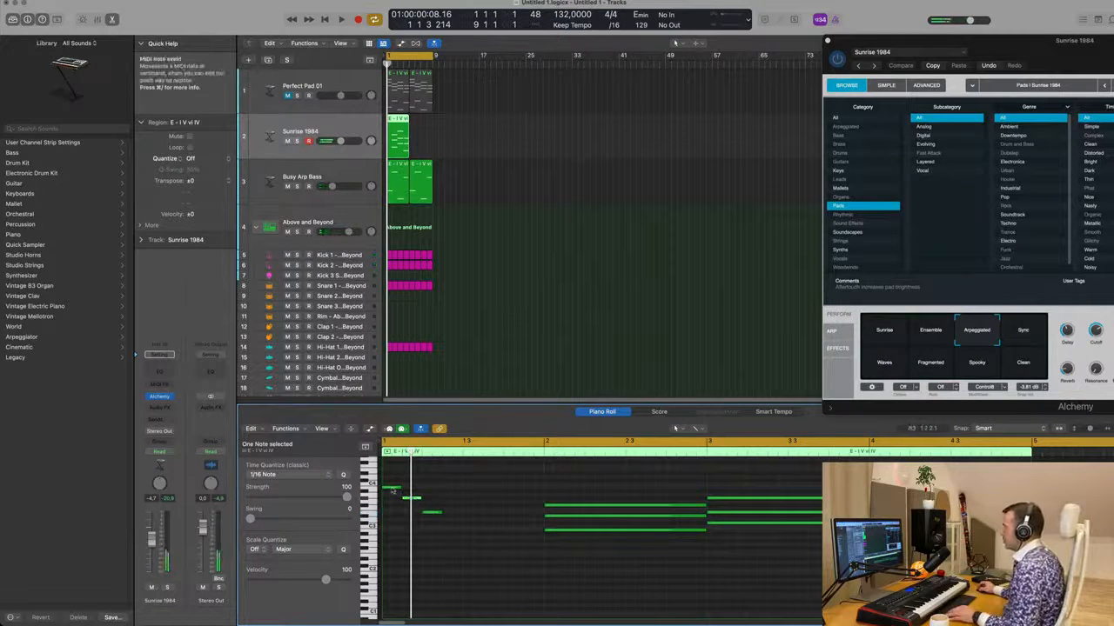
# Step: Copy the top note to the fourth eighth and repeat the four-note pattern across the second half of bar 1
pyautogui.moveTo(393, 491); pyautogui.dragTo(383, 546)
pyautogui.press('super+Left')
pyautogui.press('super+Left')
pyautogui.moveTo(390, 490); pyautogui.dragTo(451, 495)
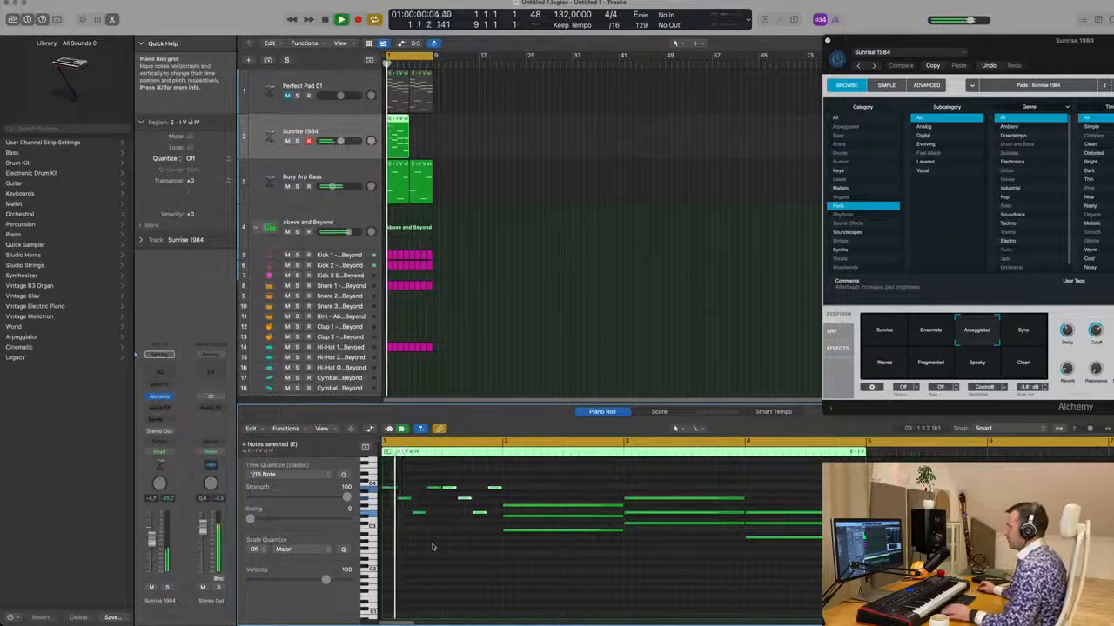
# Step: Shorten bar 2's chord notes and stagger them into a four-note pattern that falls and returns to the middle note
pyautogui.press('super+Left')
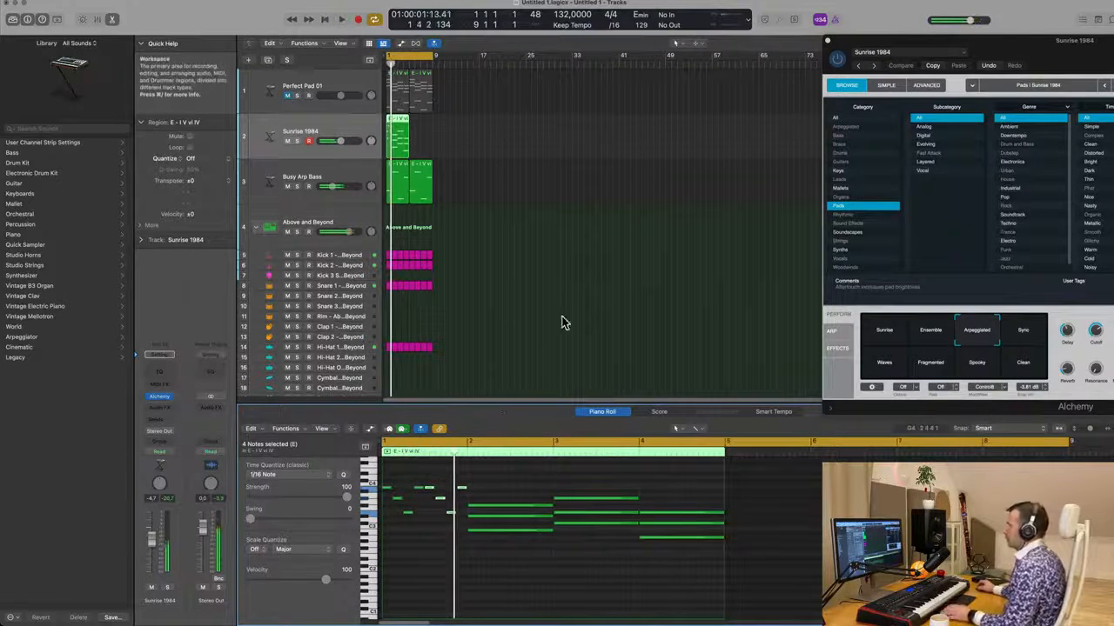
pyautogui.click(537, 522)
pyautogui.moveTo(550, 504)
pyautogui.mouseDown()
pyautogui.moveTo(475, 521)
pyautogui.moveTo(496, 533)
pyautogui.moveTo(534, 520)
pyautogui.mouseUp()
pyautogui.click(493, 523)
pyautogui.click(499, 534)
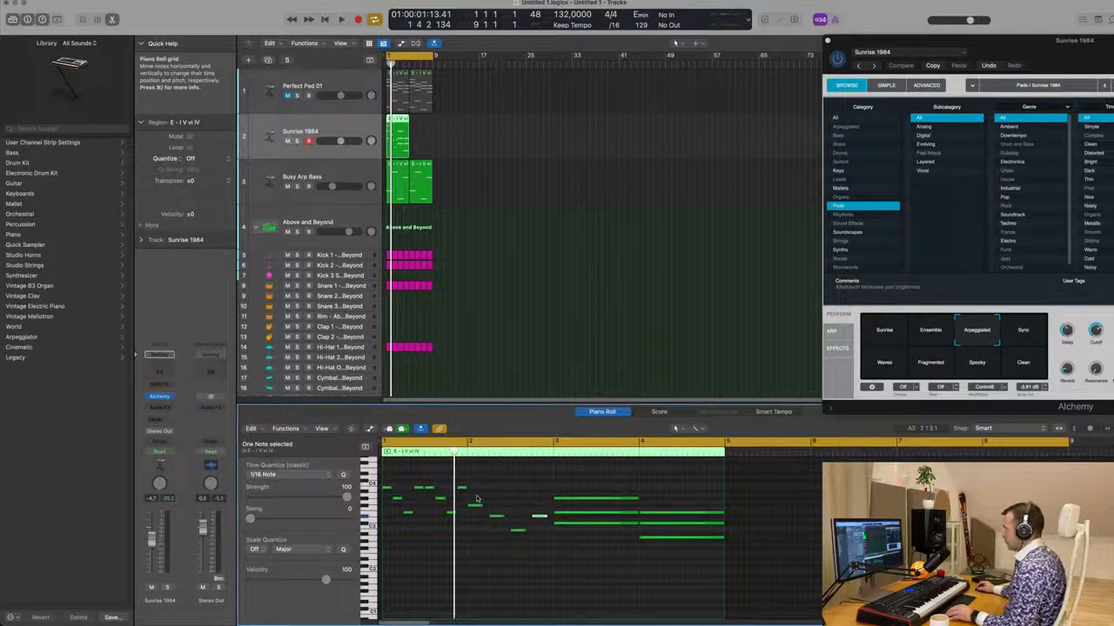
# Step: Tighten bar 2's pattern to consecutive eighth notes and repeat it to fill the second half of the bar
pyautogui.moveTo(479, 501); pyautogui.dragTo(517, 532)
pyautogui.moveTo(543, 498); pyautogui.dragTo(517, 514)
pyautogui.click(504, 533)
# Step: Shorten bar 3's chord notes, stagger them into a descending eighth-note run that returns to the top note, and repeat the pattern through the bar
pyautogui.moveTo(588, 490); pyautogui.dragTo(558, 502)
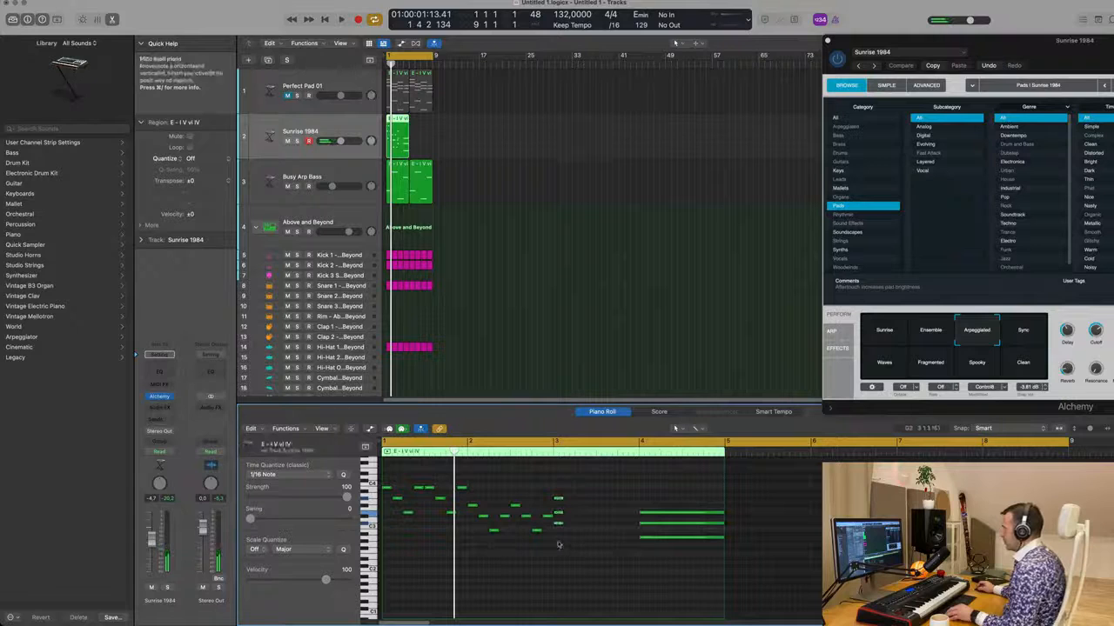
pyautogui.click(559, 516)
pyautogui.moveTo(563, 517)
pyautogui.mouseDown()
pyautogui.moveTo(571, 522)
pyautogui.moveTo(561, 513)
pyautogui.mouseUp()
pyautogui.press('super+z')
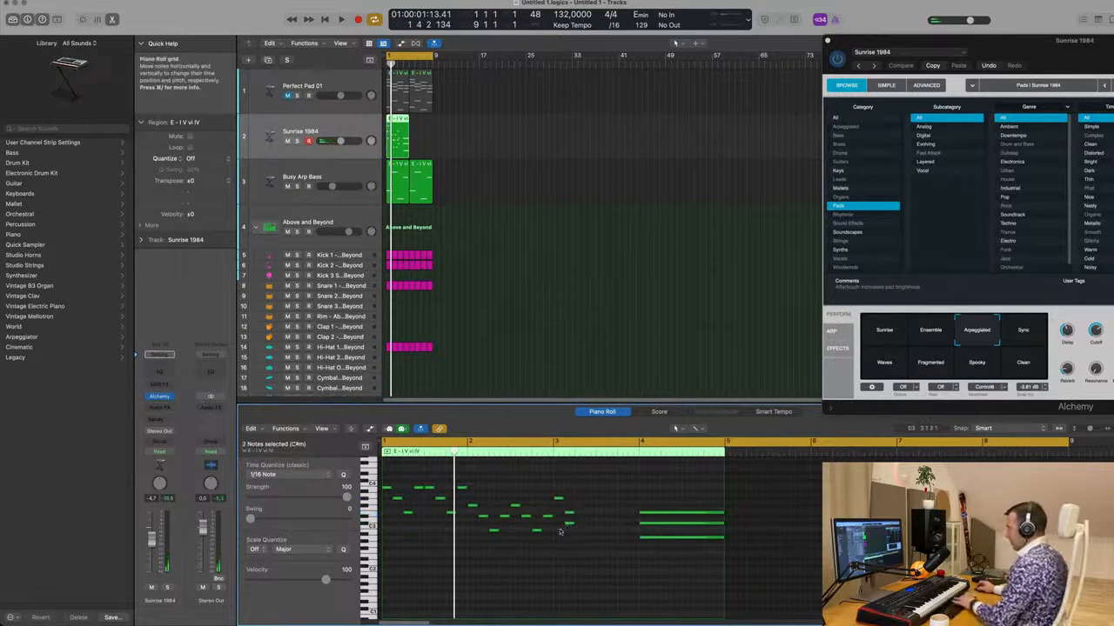
pyautogui.moveTo(569, 525); pyautogui.dragTo(581, 527)
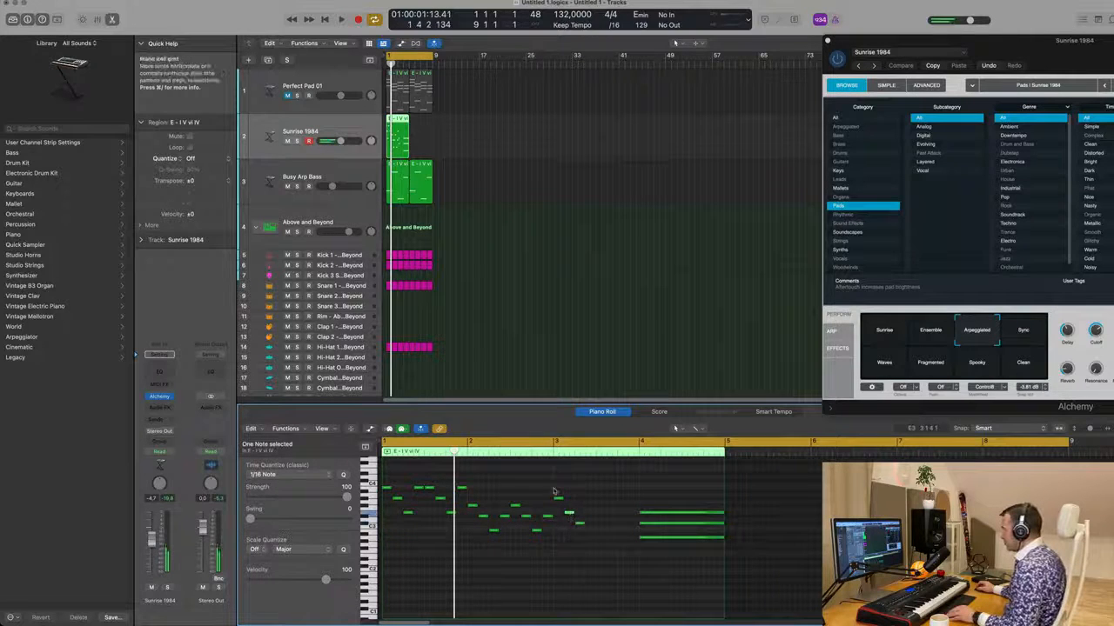
pyautogui.moveTo(559, 498); pyautogui.dragTo(591, 502)
pyautogui.moveTo(595, 546); pyautogui.dragTo(601, 502)
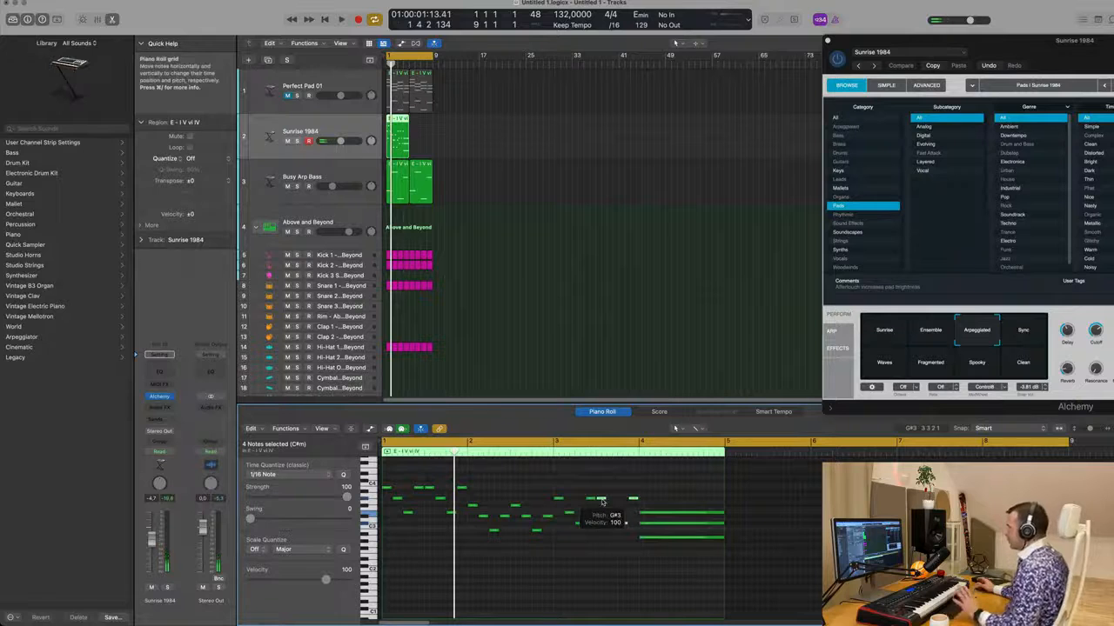
# Step: Turn bar 4's chord into a matching four-note pattern played twice, and repeat the finished arpeggio region across bars 5 to 8
pyautogui.click(669, 561)
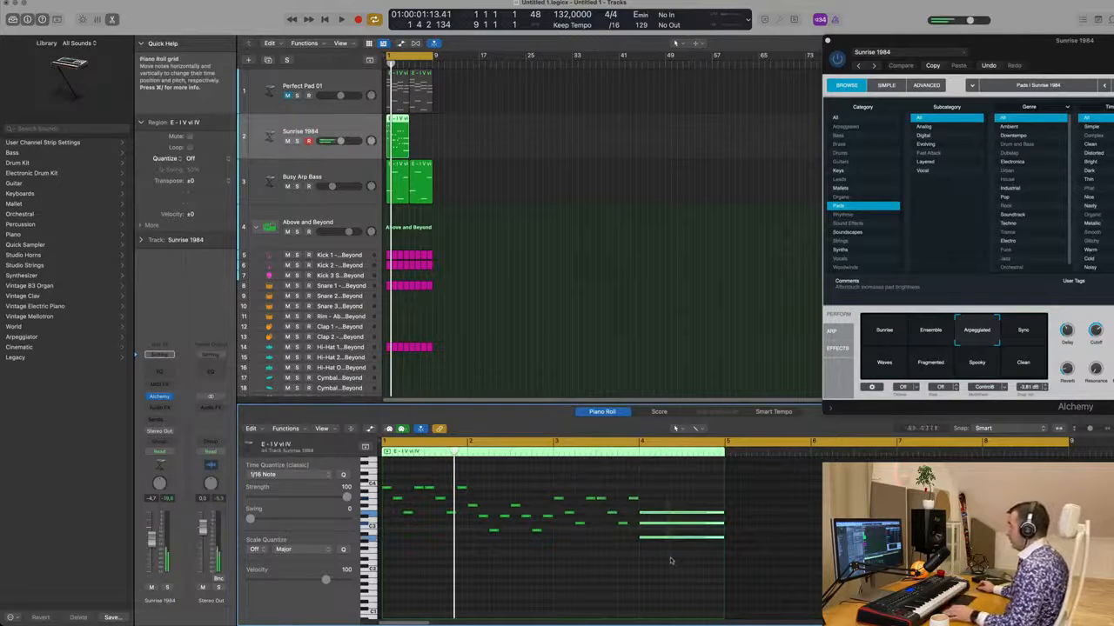
pyautogui.moveTo(721, 513); pyautogui.dragTo(696, 524)
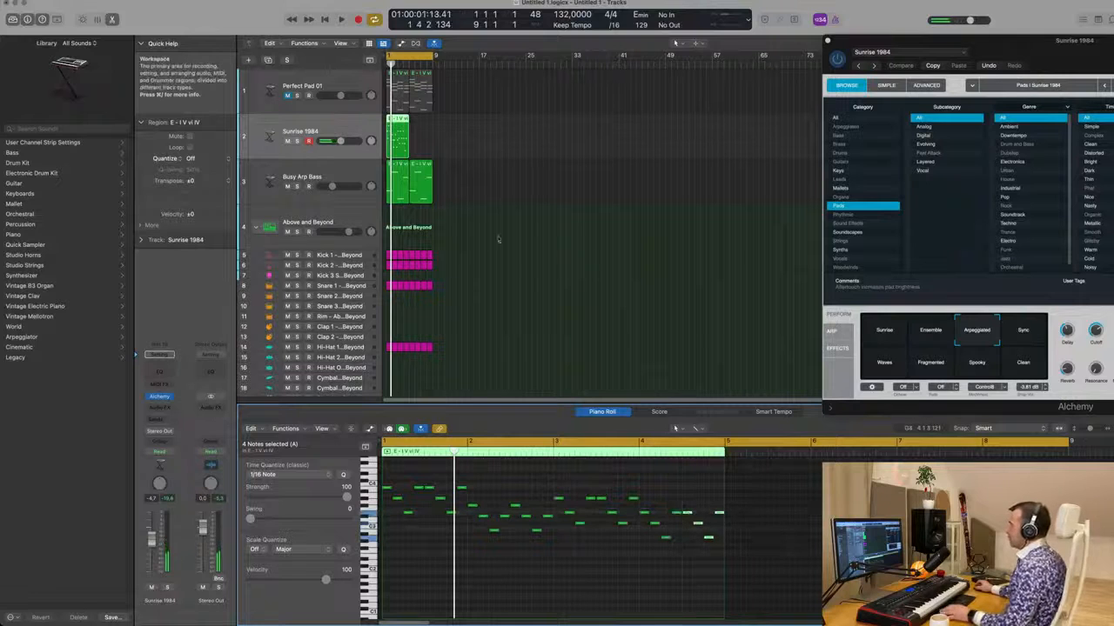
pyautogui.click(429, 137)
pyautogui.click(397, 139)
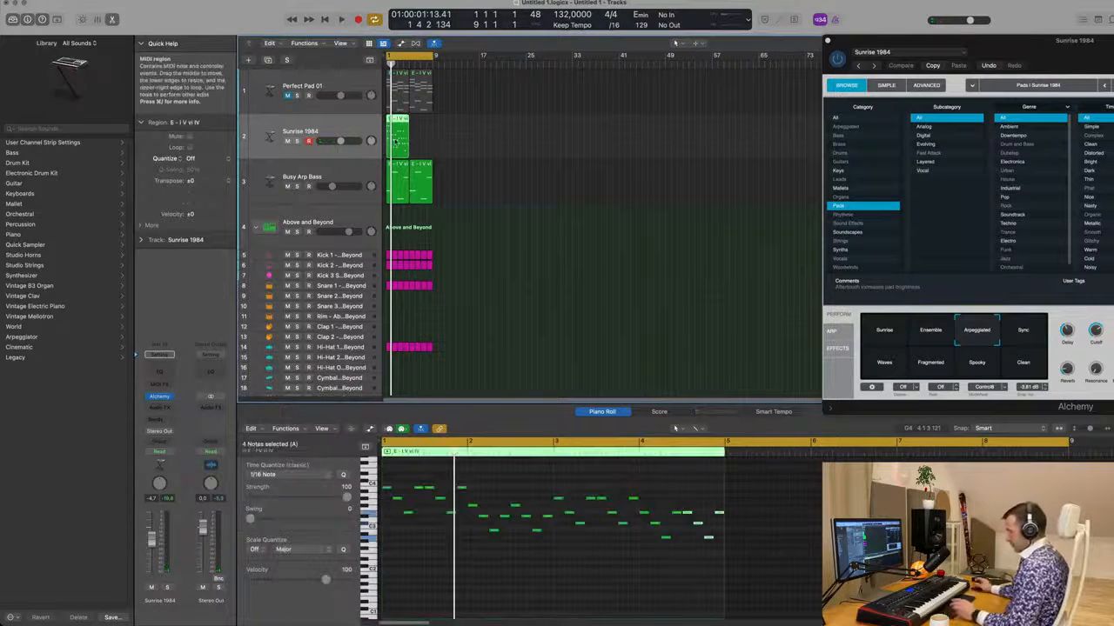
# Step: Play the loop and audition the 1980 Sweet Pad and Sunset 1977 presets on the arpeggio track
pyautogui.moveTo(1012, 54); pyautogui.dragTo(683, 187)
pyautogui.press('space')
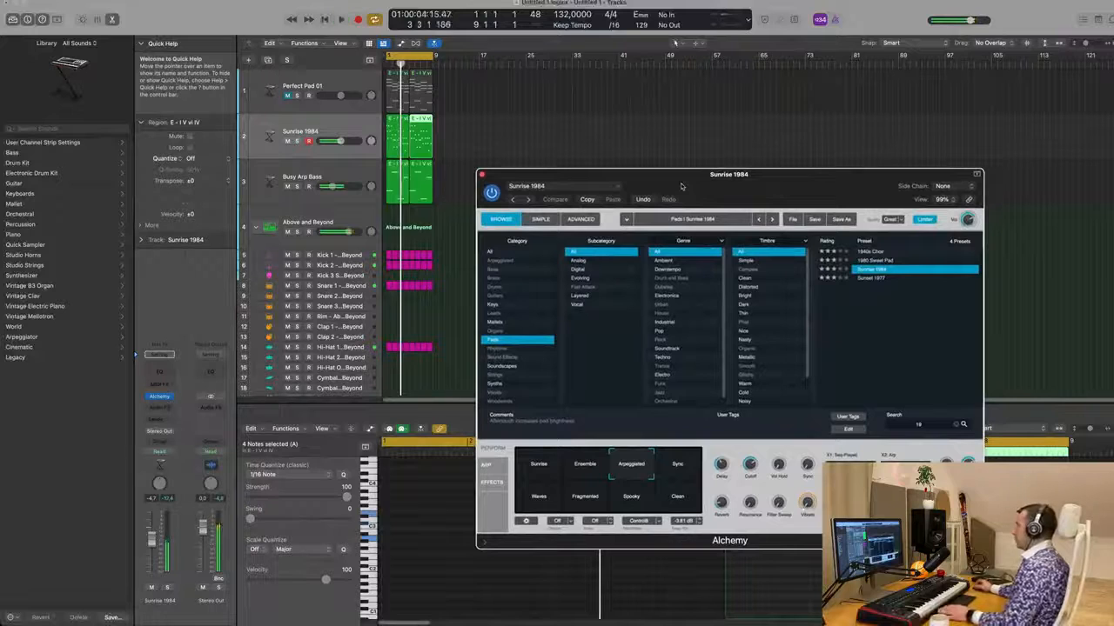
pyautogui.click(872, 260)
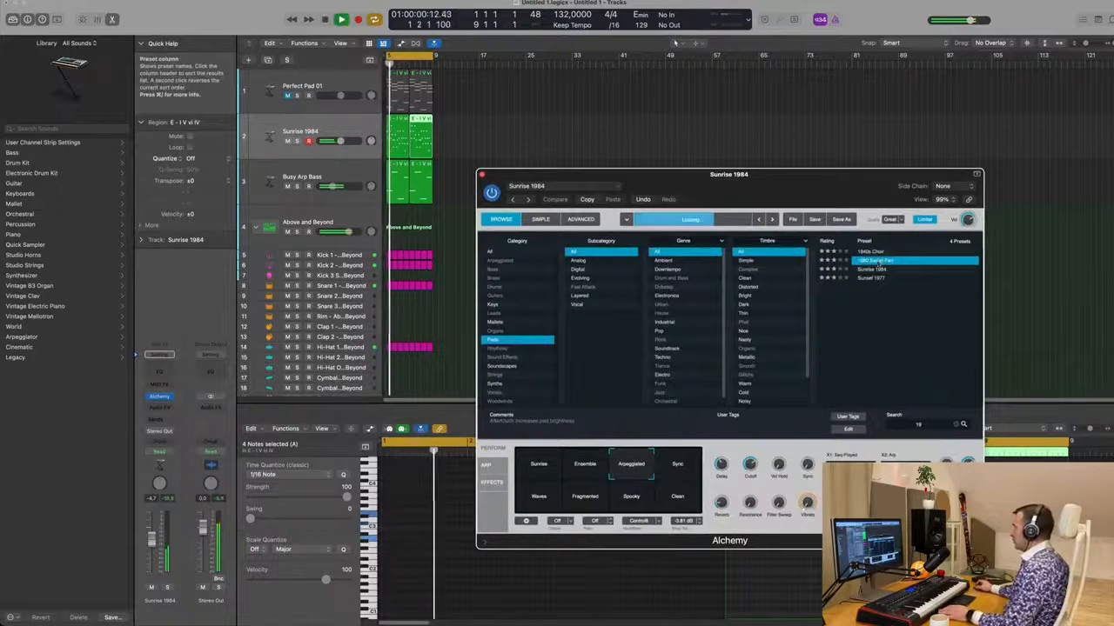
pyautogui.click(873, 278)
pyautogui.moveTo(768, 185)
pyautogui.mouseDown()
pyautogui.moveTo(793, 163)
pyautogui.moveTo(731, 176)
pyautogui.moveTo(764, 176)
pyautogui.mouseUp()
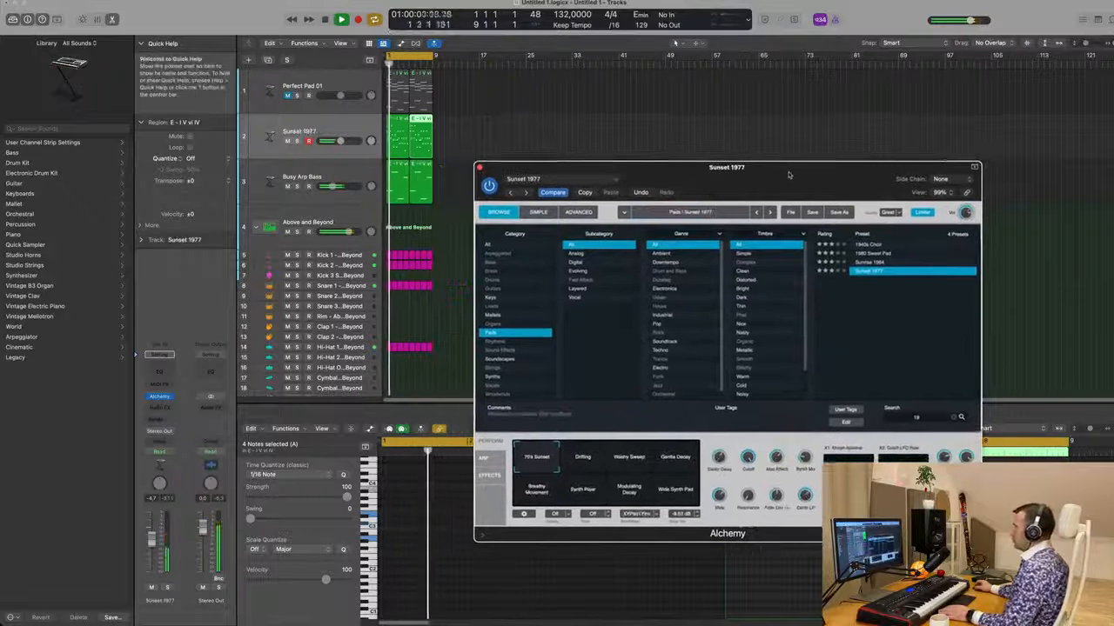
# Step: Switch the preset browser to the Keys category, clear the search filter and load 80s Glassy Electric Piano with the loop playing
pyautogui.click(491, 296)
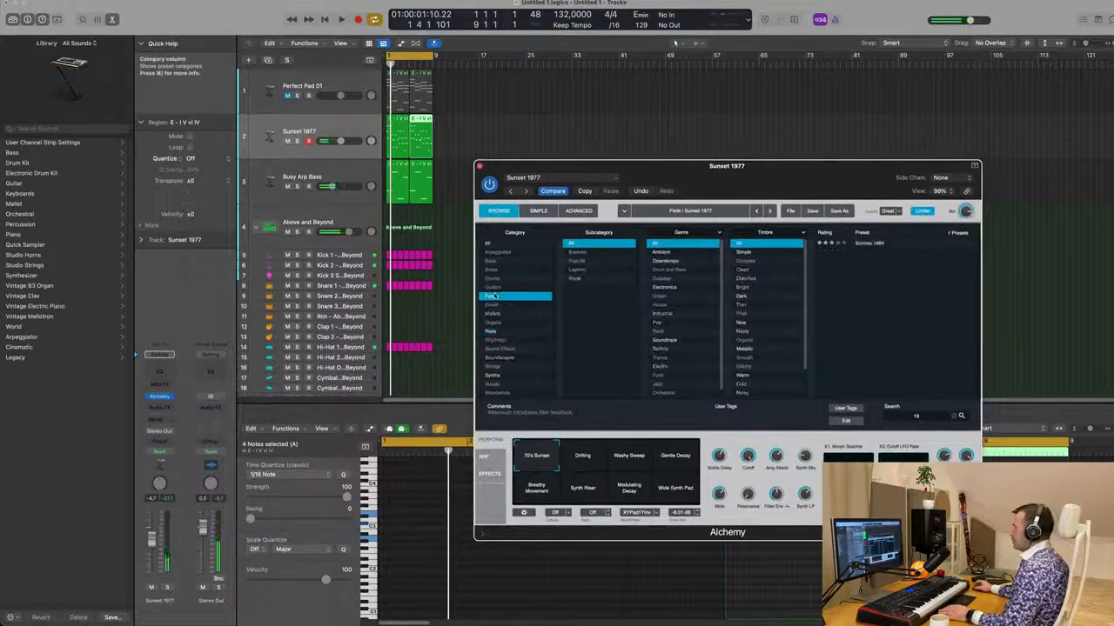
pyautogui.click(953, 415)
pyautogui.scroll(2, 910, 287)
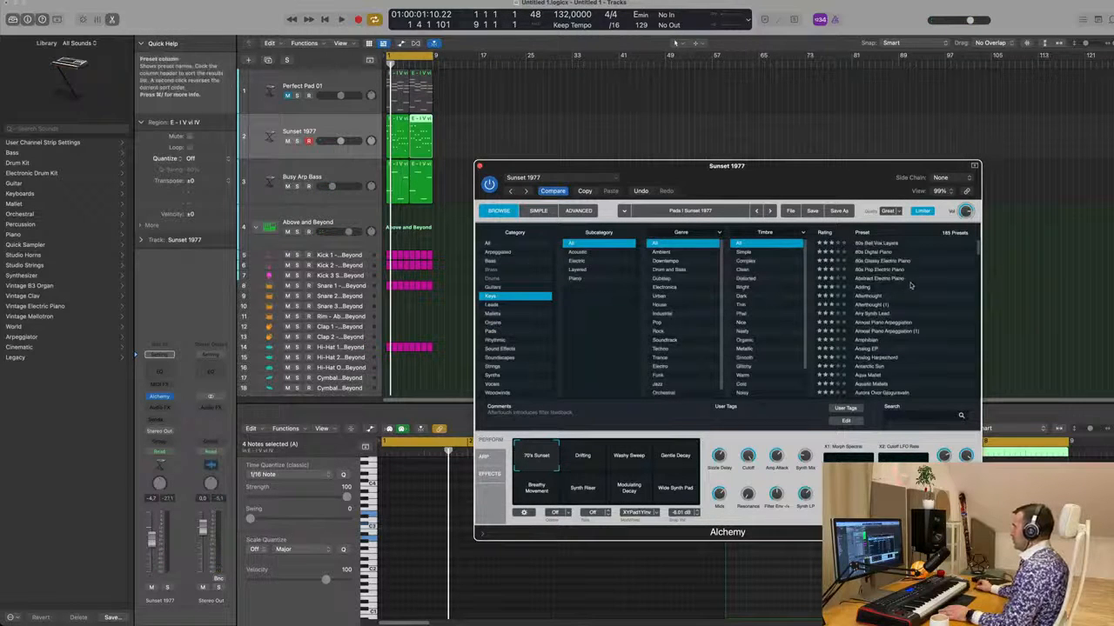
pyautogui.click(883, 263)
pyautogui.press('space')
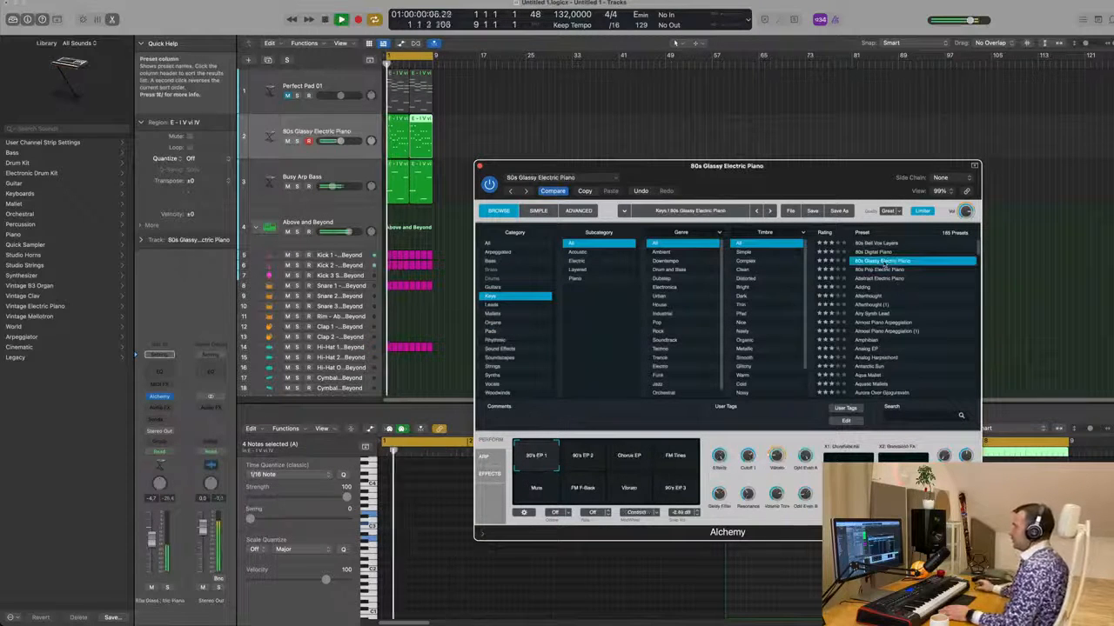
# Step: Lower the arpeggio track's volume to about -10.8 dB and load the Adding preset after trying Abstract Electric Piano
pyautogui.moveTo(832, 172); pyautogui.dragTo(821, 163)
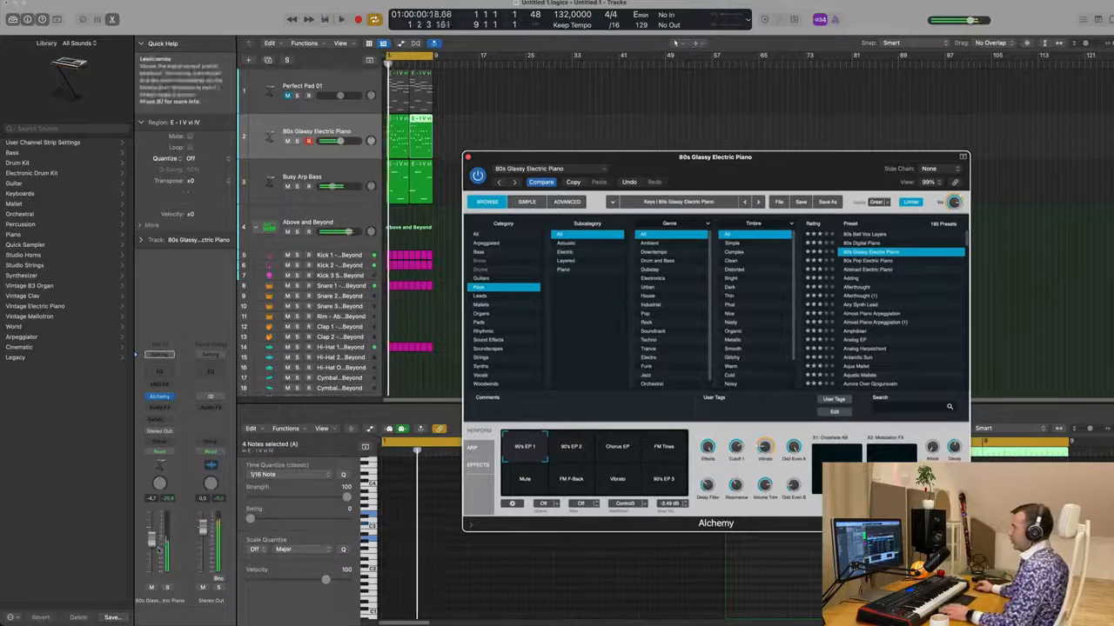
pyautogui.moveTo(151, 546); pyautogui.dragTo(151, 553)
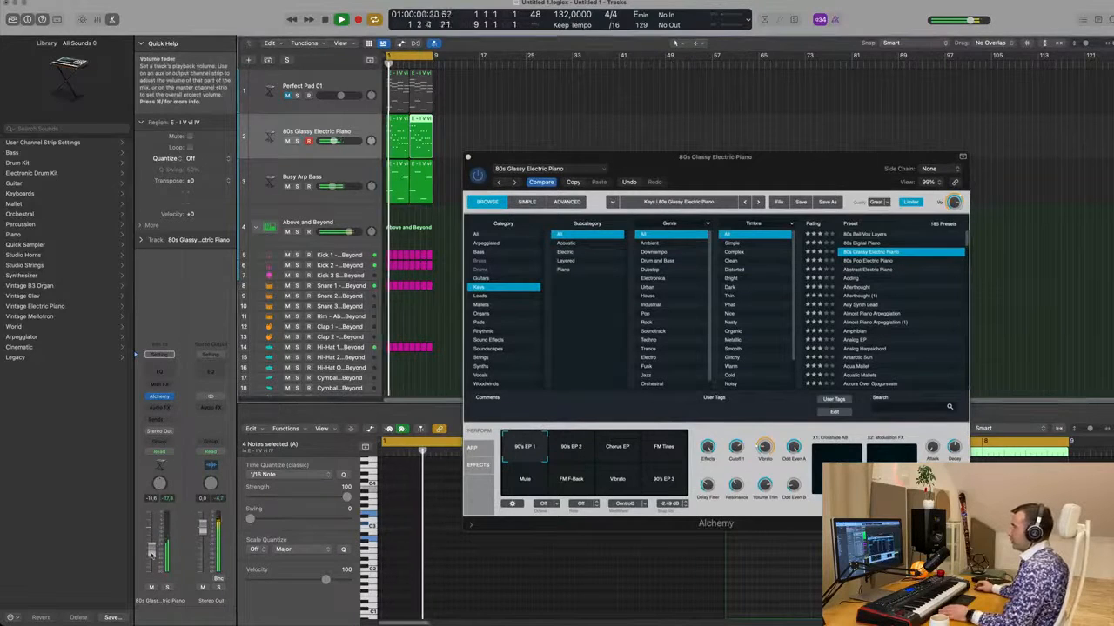
pyautogui.click(881, 270)
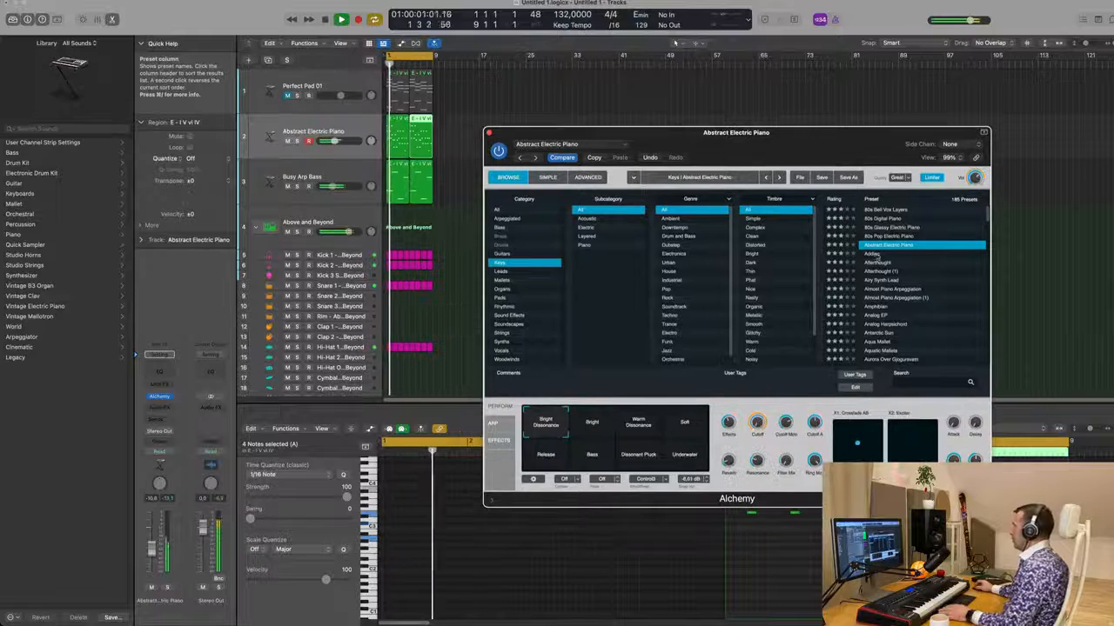
pyautogui.click(878, 254)
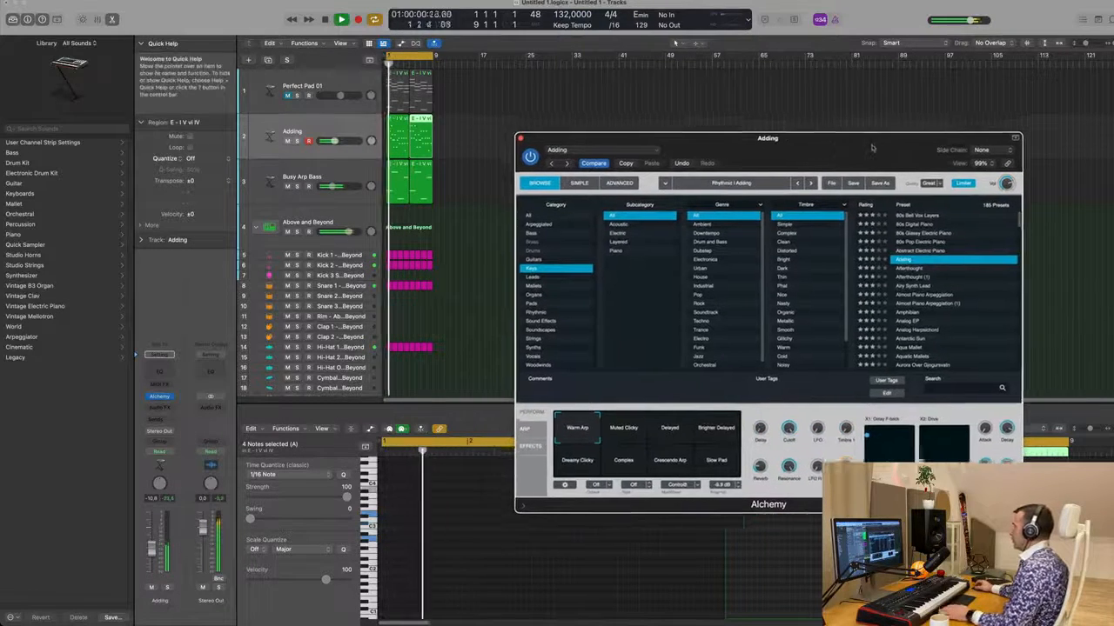
# Step: Audition the Adding preset's Muted Clicky, Delayed, Brighter Delayed, Dreamy Clicky and Complex variations
pyautogui.click(601, 428)
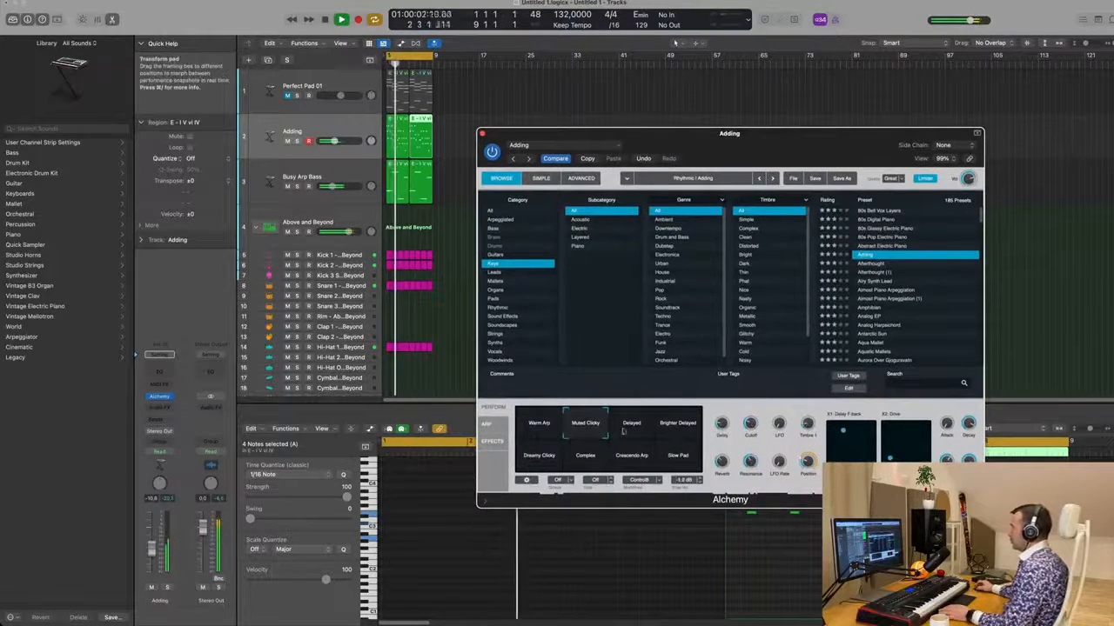
pyautogui.click(633, 430)
pyautogui.click(679, 426)
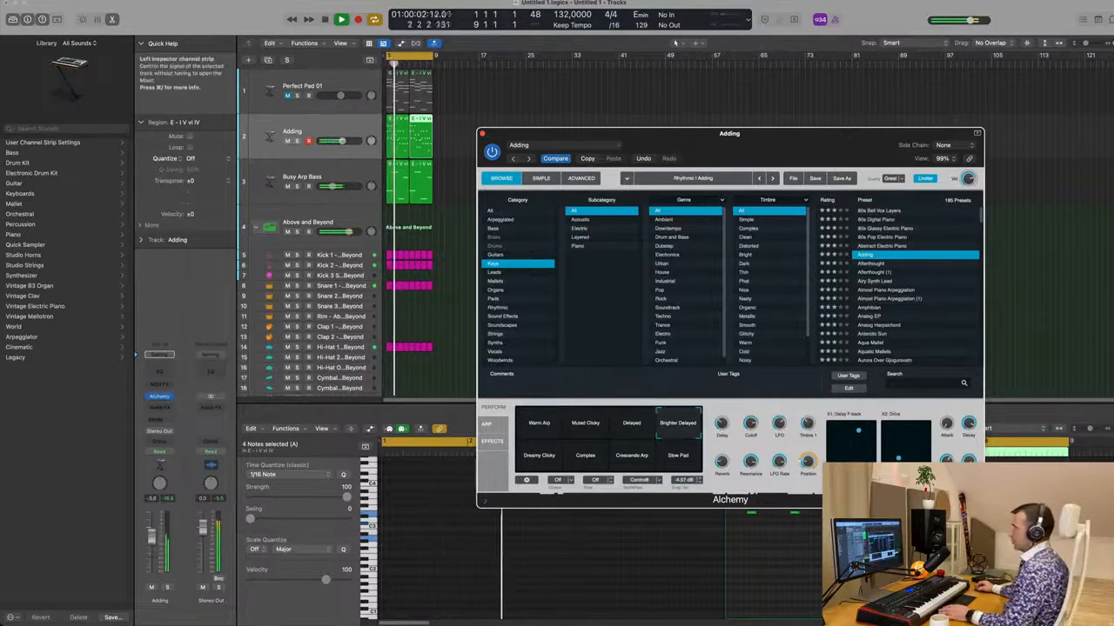
pyautogui.click(549, 462)
pyautogui.click(594, 466)
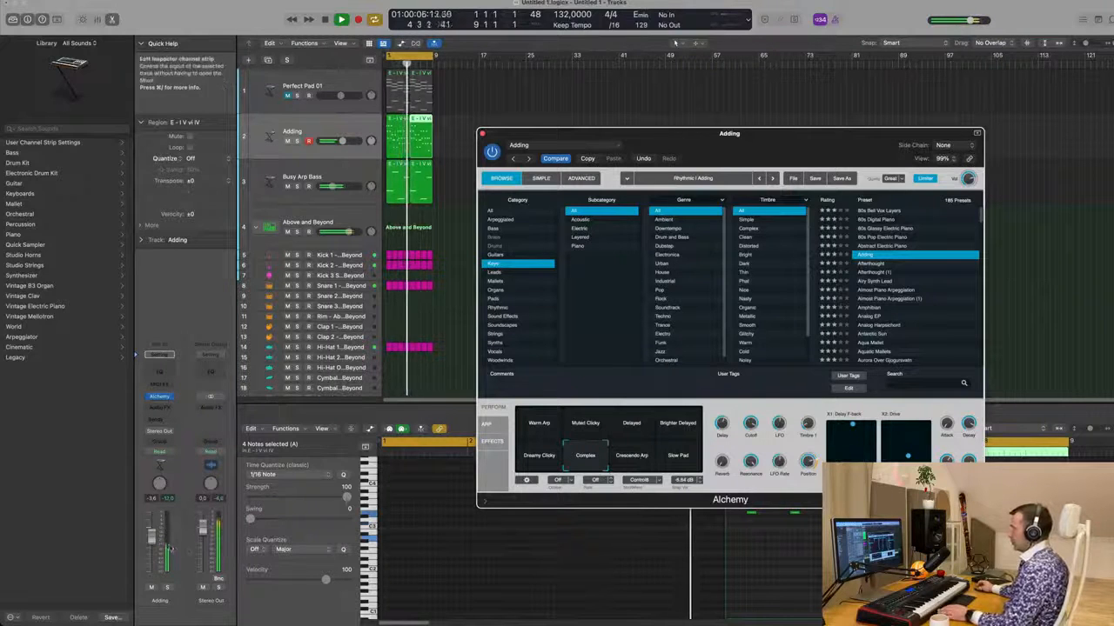
# Step: Raise the arpeggio track's volume to about -2.8 dB and settle on the Complex variation after comparing Crescendo Arp, Slow Pad, Muted Clicky, Delayed and Warm Arp
pyautogui.click(351, 545)
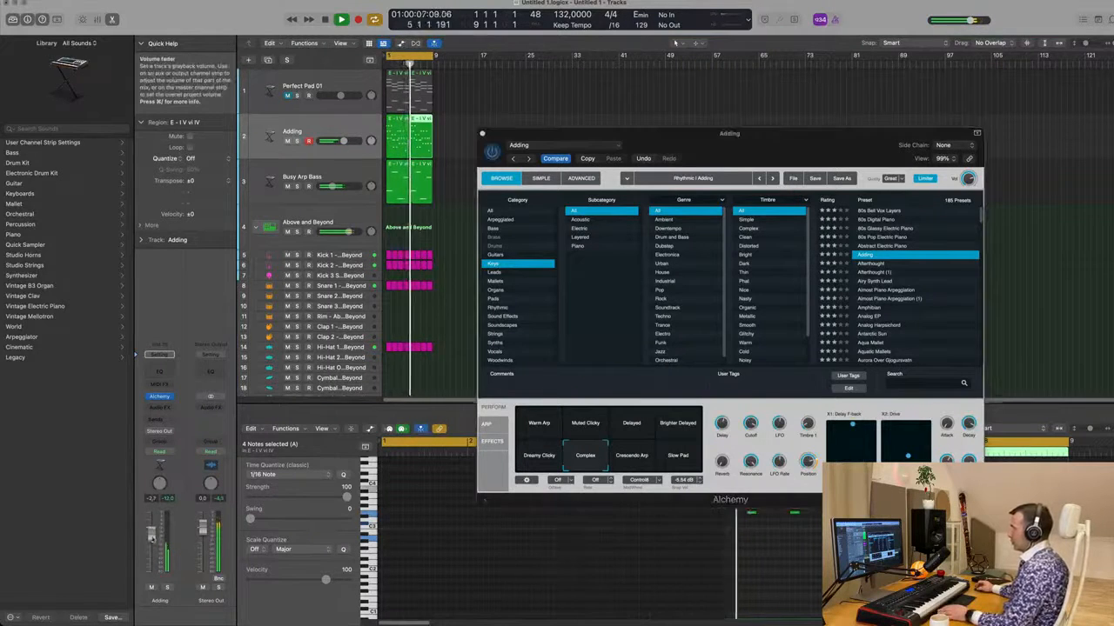
pyautogui.click(632, 468)
pyautogui.click(682, 464)
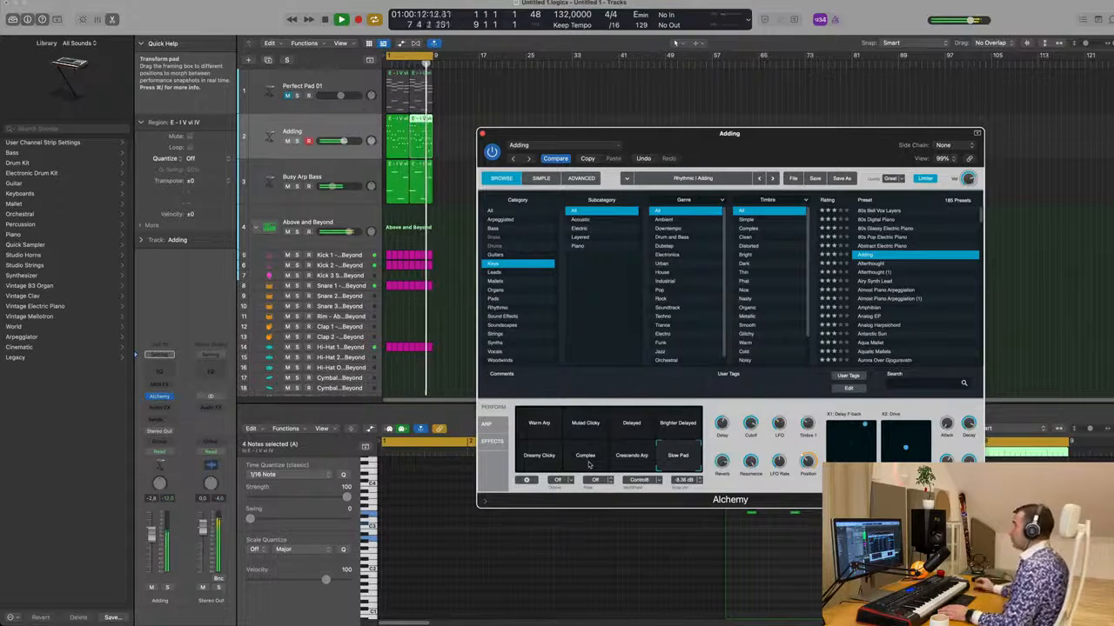
pyautogui.click(587, 463)
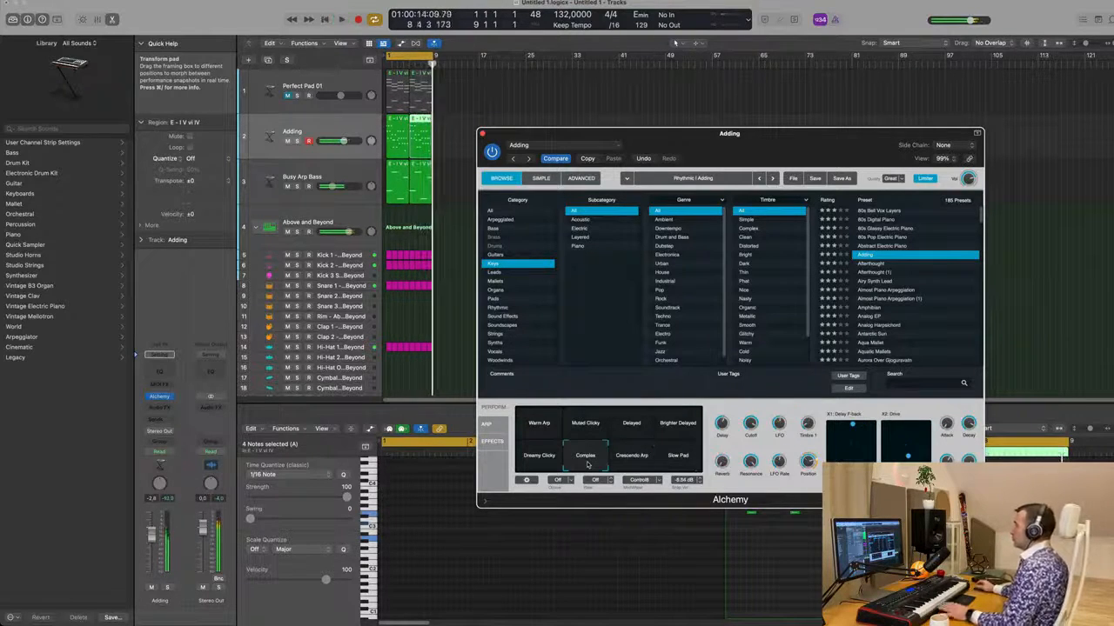
pyautogui.click(586, 424)
pyautogui.click(631, 424)
pyautogui.click(546, 425)
pyautogui.click(583, 463)
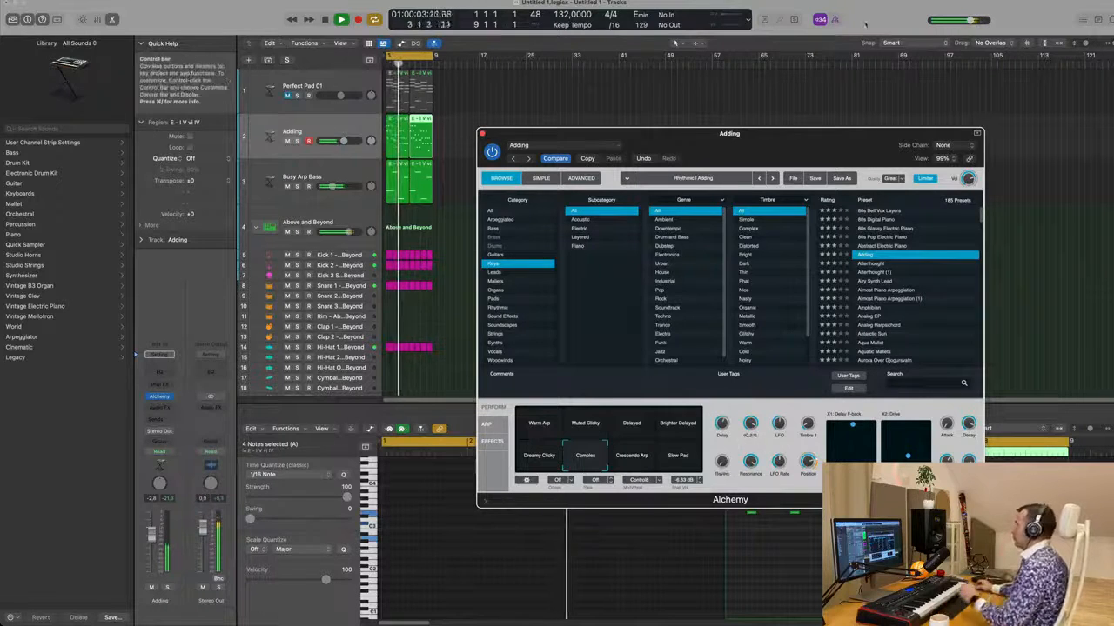
# Step: Close the Alchemy window and add a send from the Adding track to Bus 6
pyautogui.moveTo(771, 141); pyautogui.dragTo(731, 141)
pyautogui.click(441, 131)
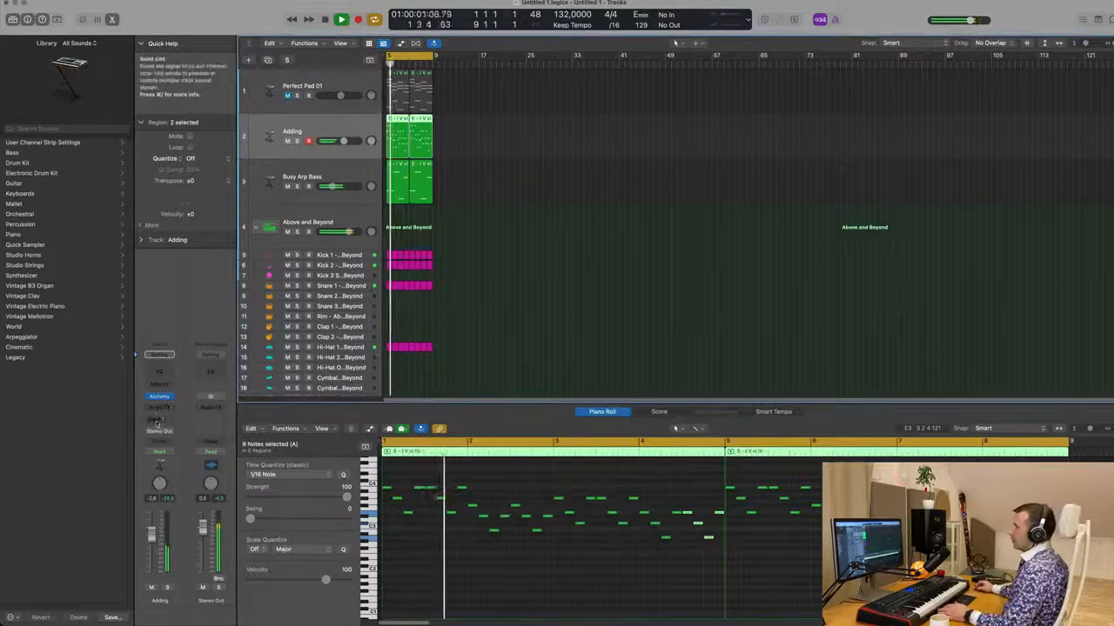
pyautogui.click(157, 415)
pyautogui.moveTo(159, 434)
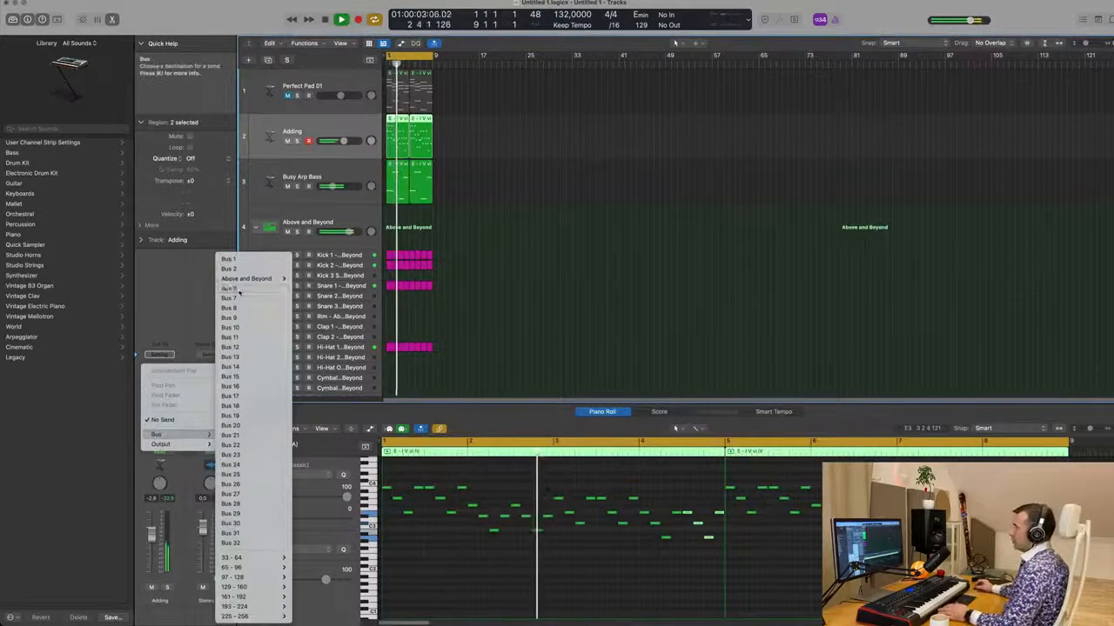
pyautogui.click(239, 298)
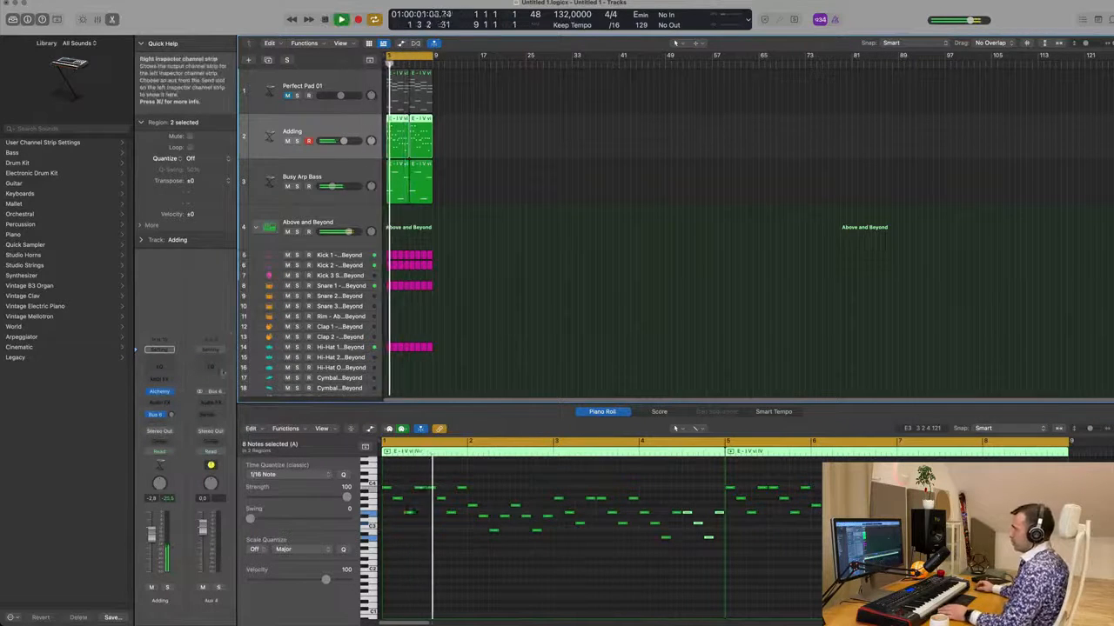
# Step: Insert SilverVerb on the Aux 4 return channel and load its grandiose preset
pyautogui.click(214, 403)
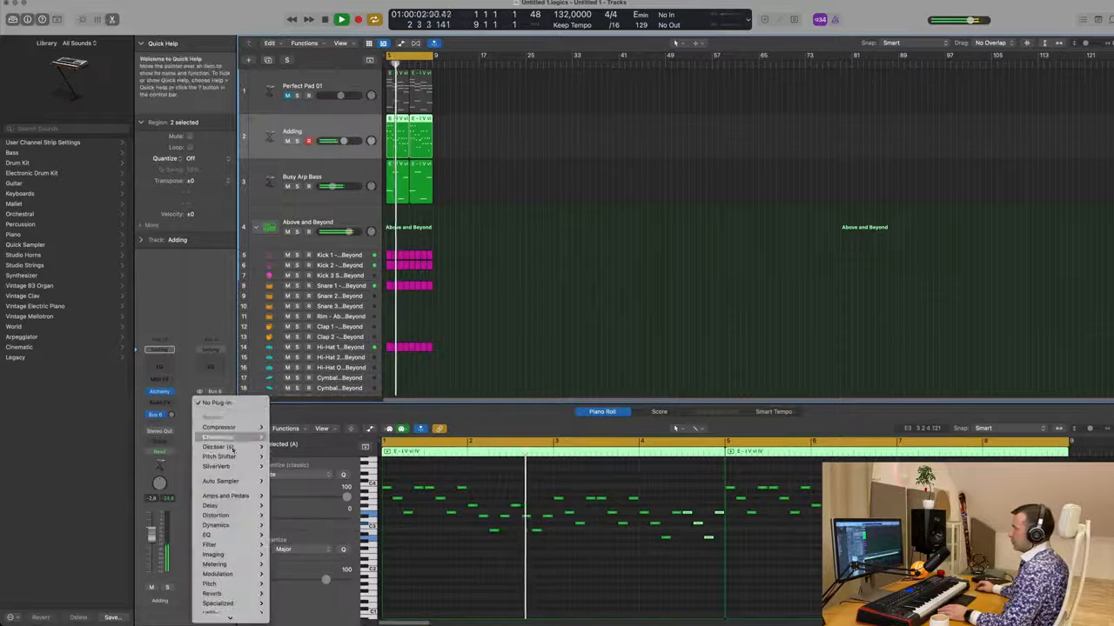
pyautogui.click(283, 466)
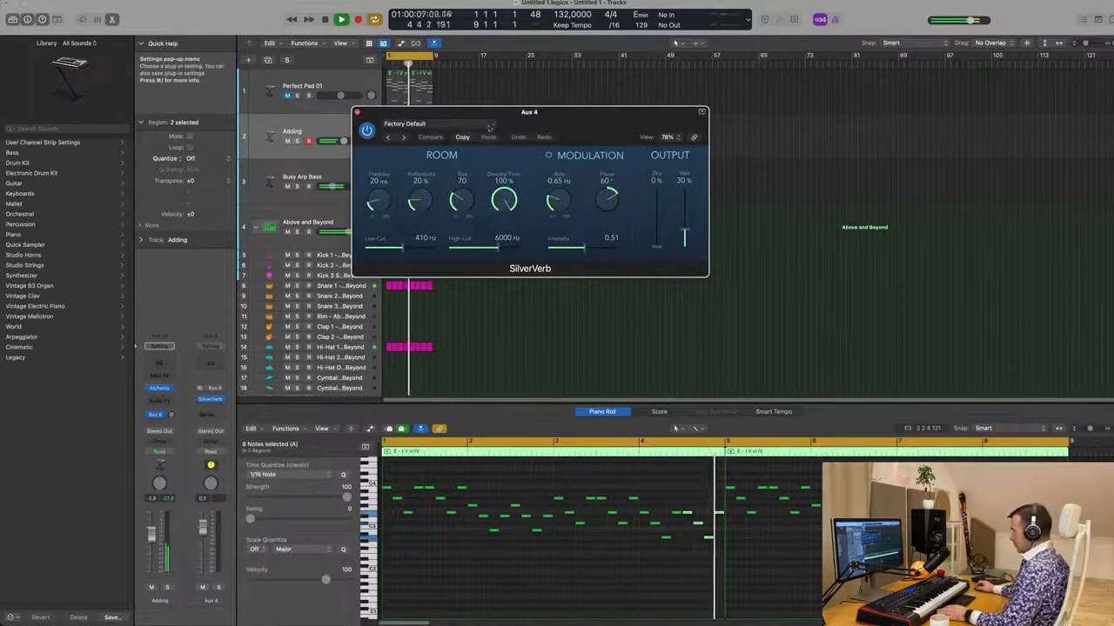
pyautogui.click(477, 125)
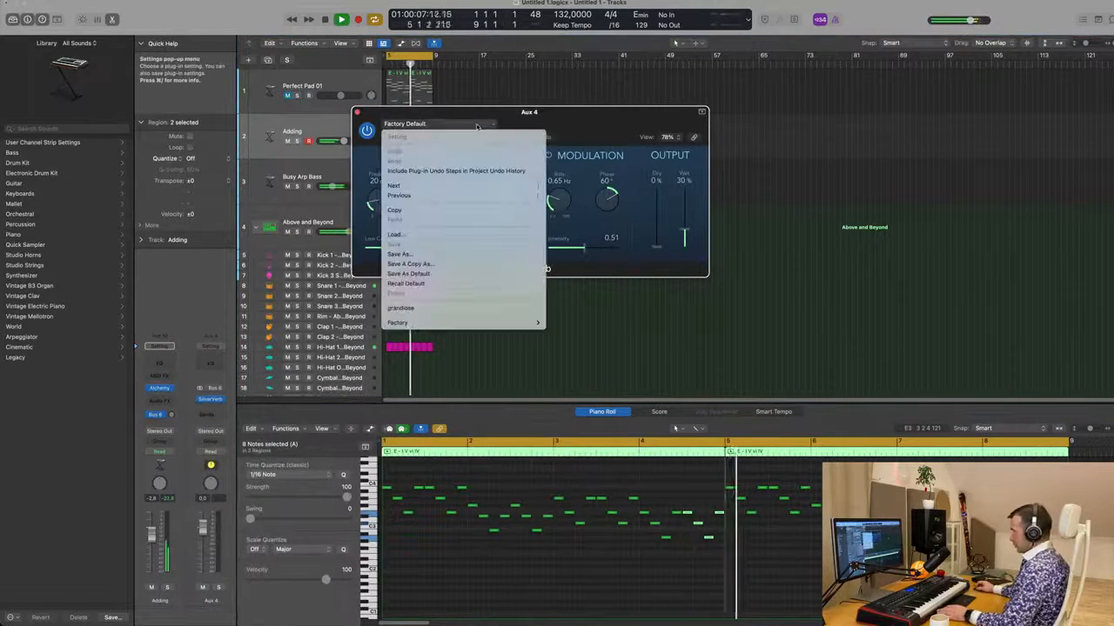
pyautogui.click(475, 311)
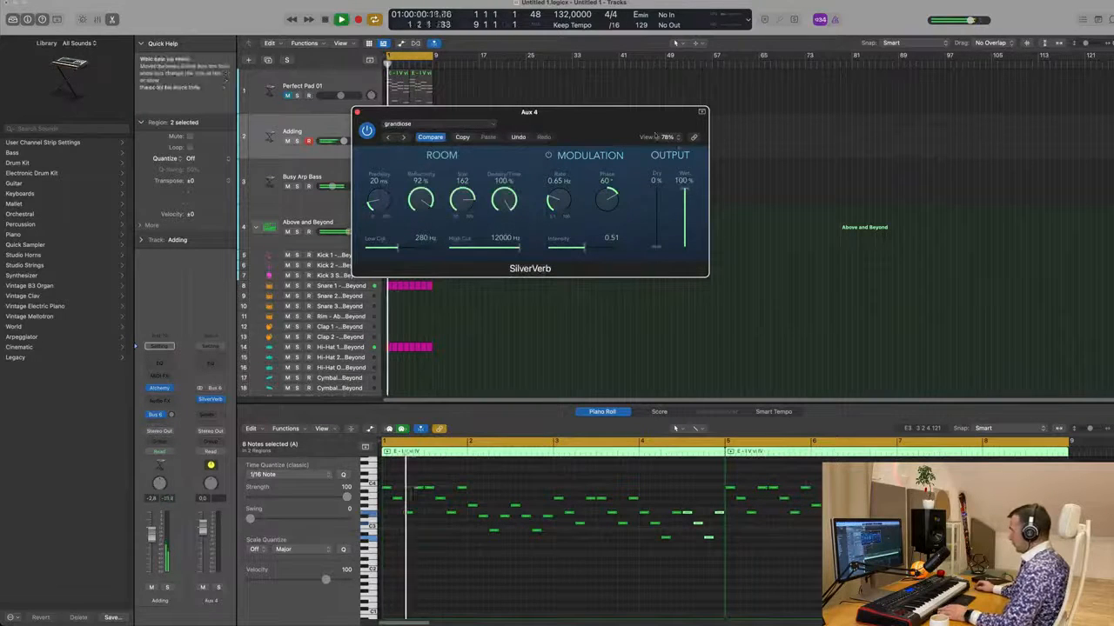
pyautogui.moveTo(601, 134); pyautogui.dragTo(755, 142)
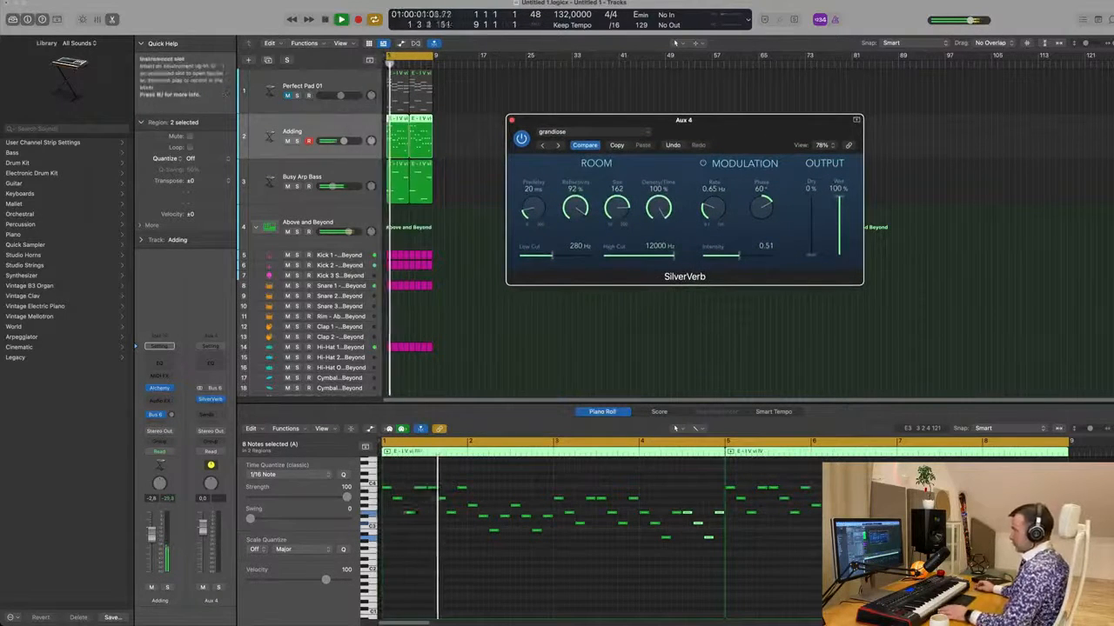
# Step: Raise the Adding track's reverb send level to about -1.6 dB and replay the loop from the start
pyautogui.click(170, 415)
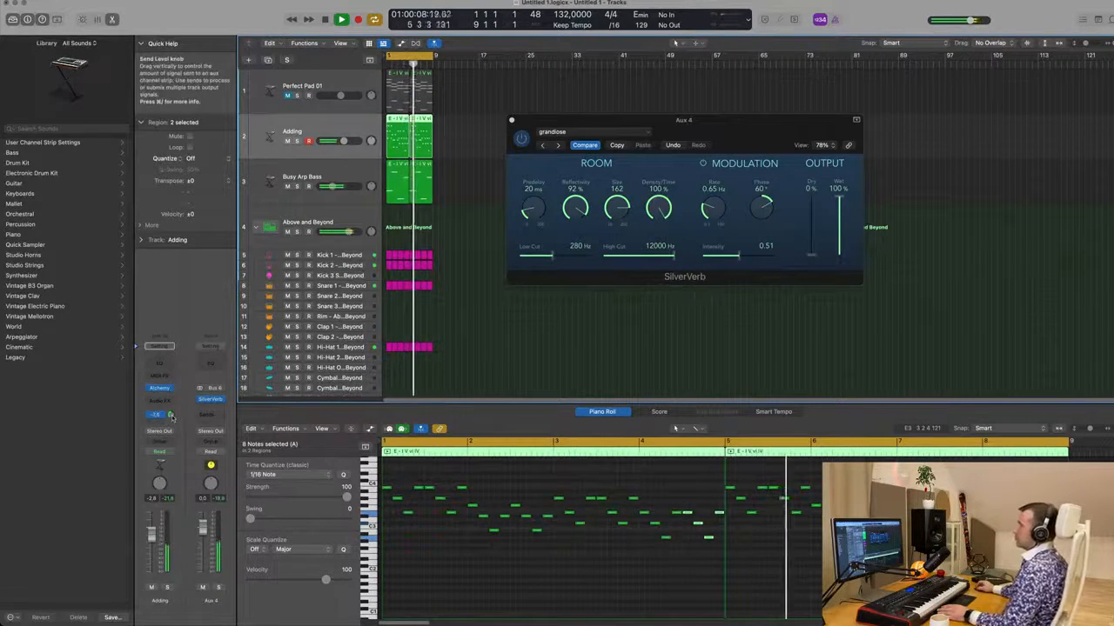
pyautogui.press('space')
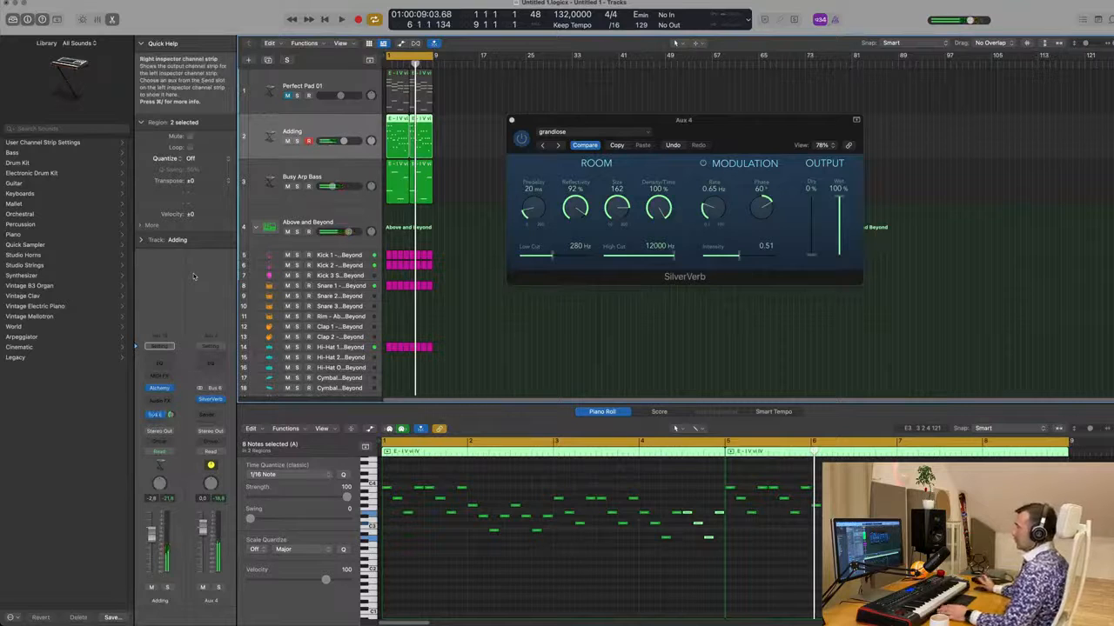
pyautogui.press('Return')
pyautogui.press('space')
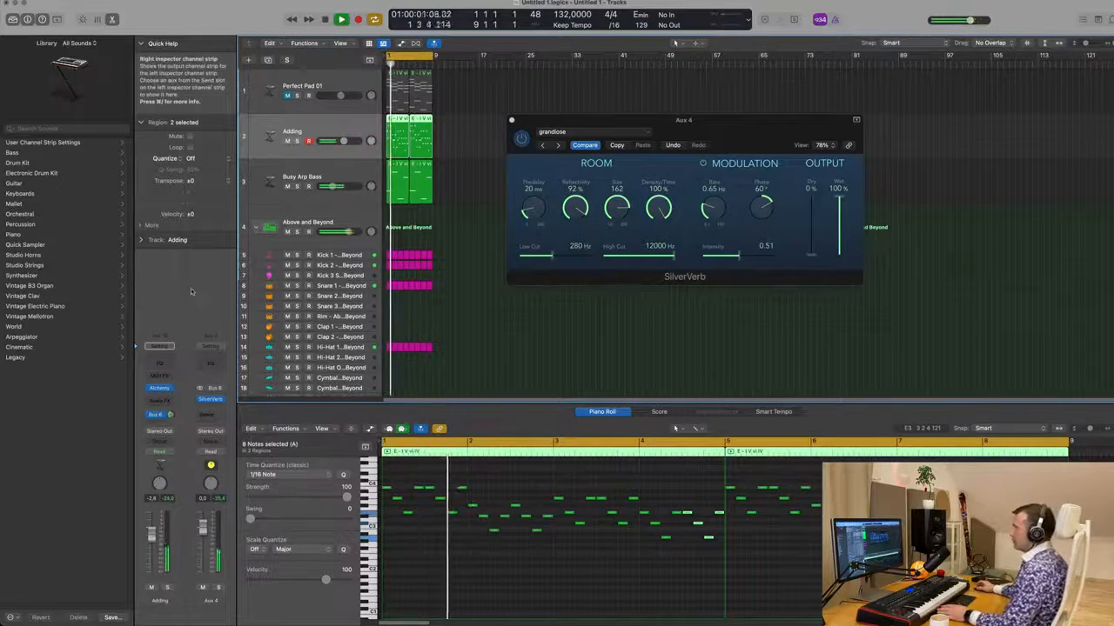
# Step: Add a Channel EQ to the Aux 4 reverb return and roll off its lows with the low-cut band
pyautogui.press('Return')
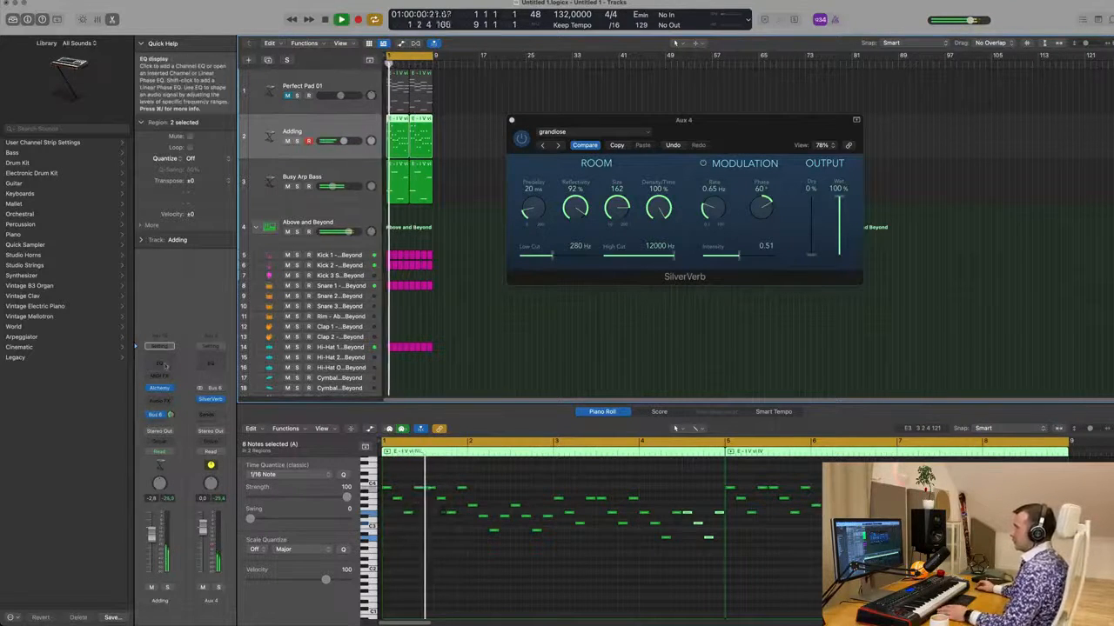
pyautogui.click(215, 361)
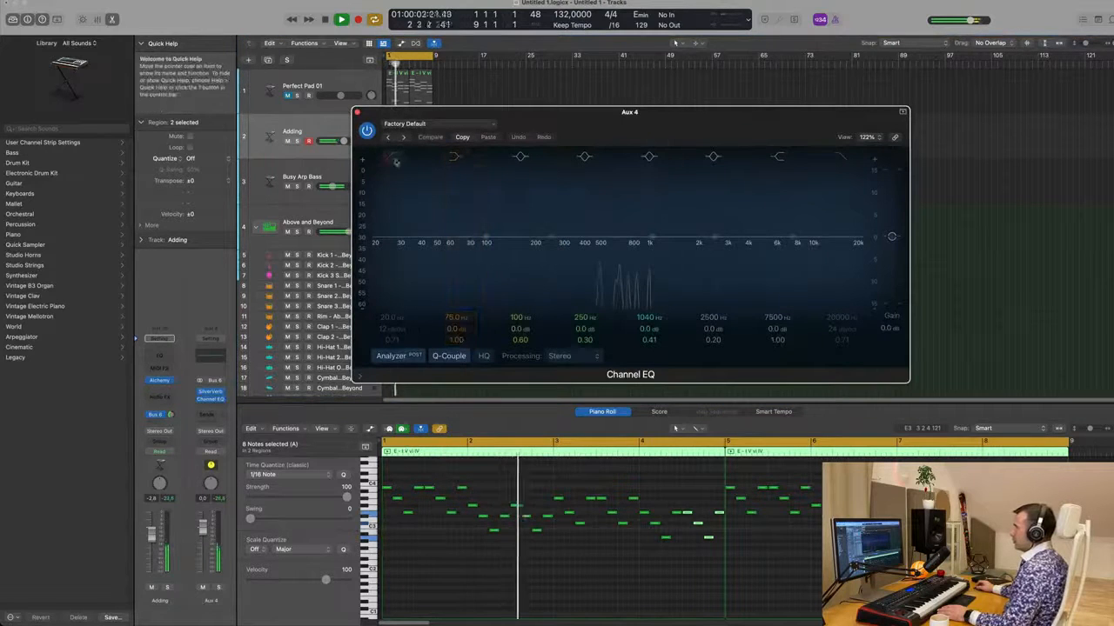
pyautogui.moveTo(398, 227); pyautogui.dragTo(579, 230)
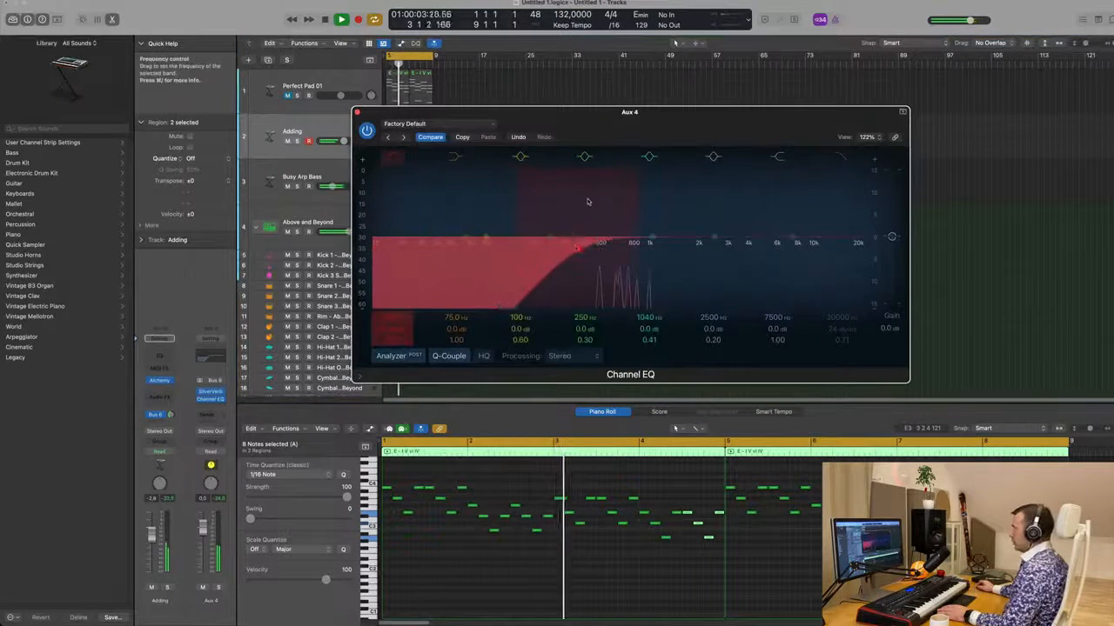
pyautogui.click(357, 113)
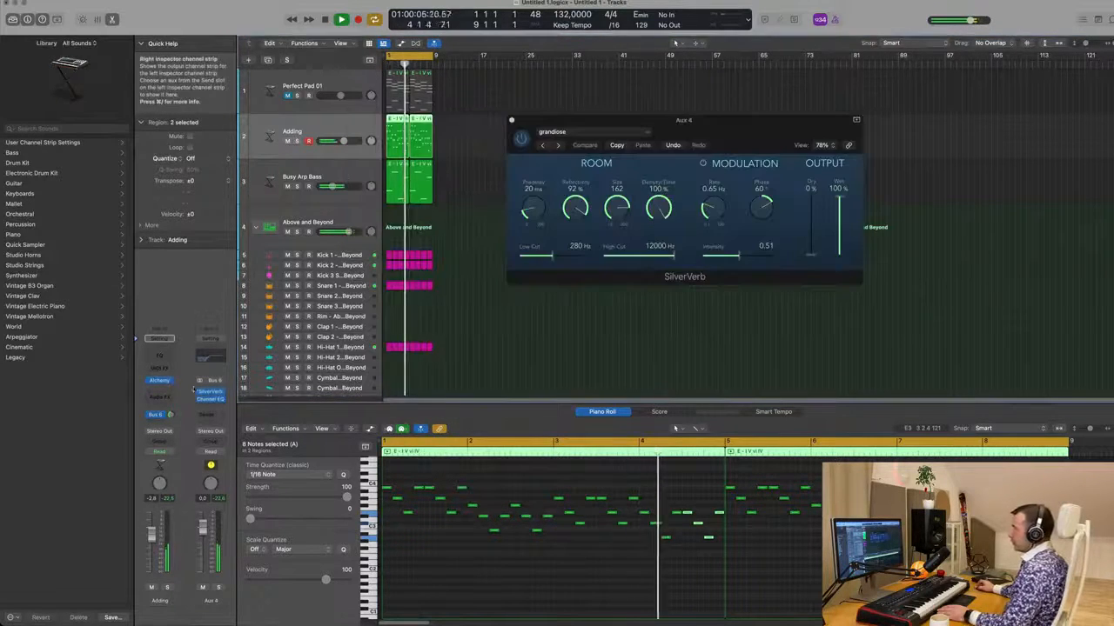
# Step: Insert a Compressor after the EQ on Aux 4 and set its side chain source to Inst 2
pyautogui.click(211, 406)
pyautogui.moveTo(235, 449)
pyautogui.click(287, 449)
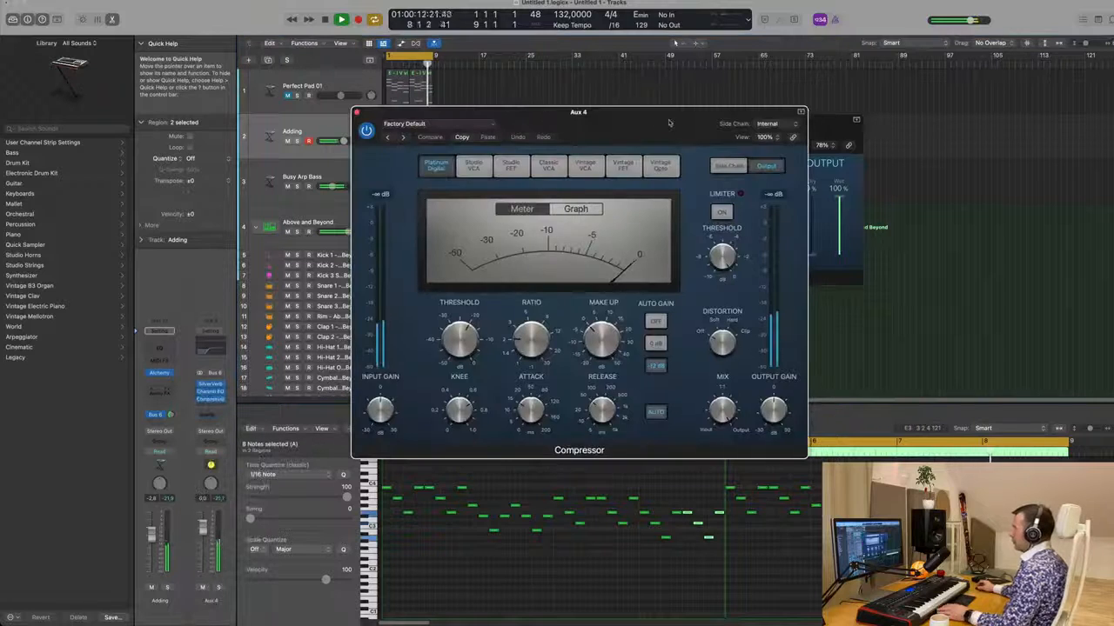
pyautogui.click(795, 125)
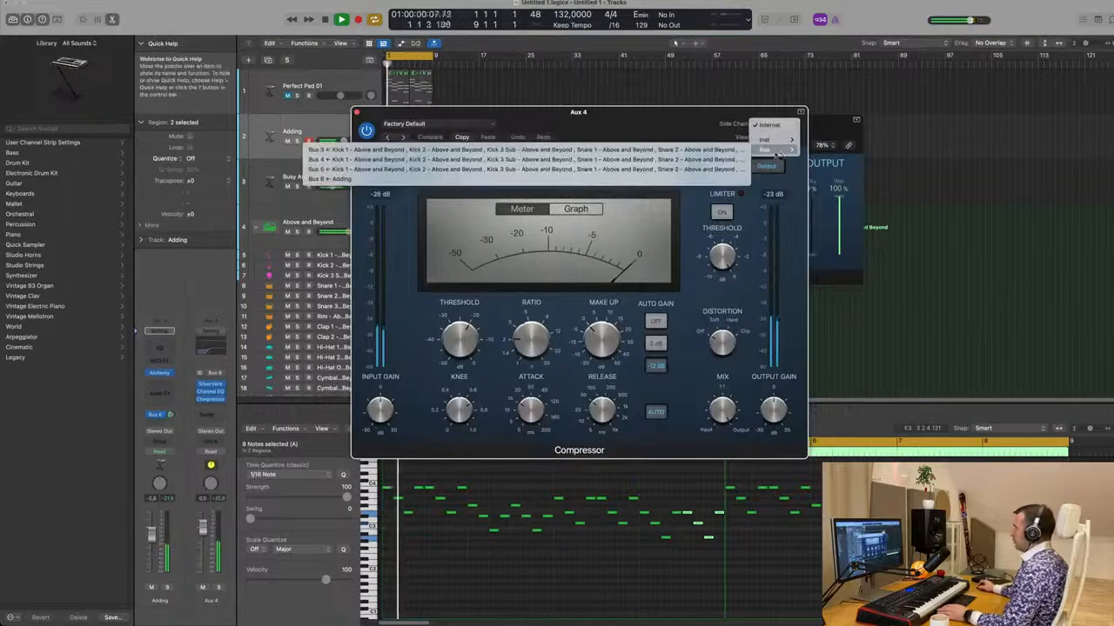
pyautogui.moveTo(765, 140)
pyautogui.click(824, 150)
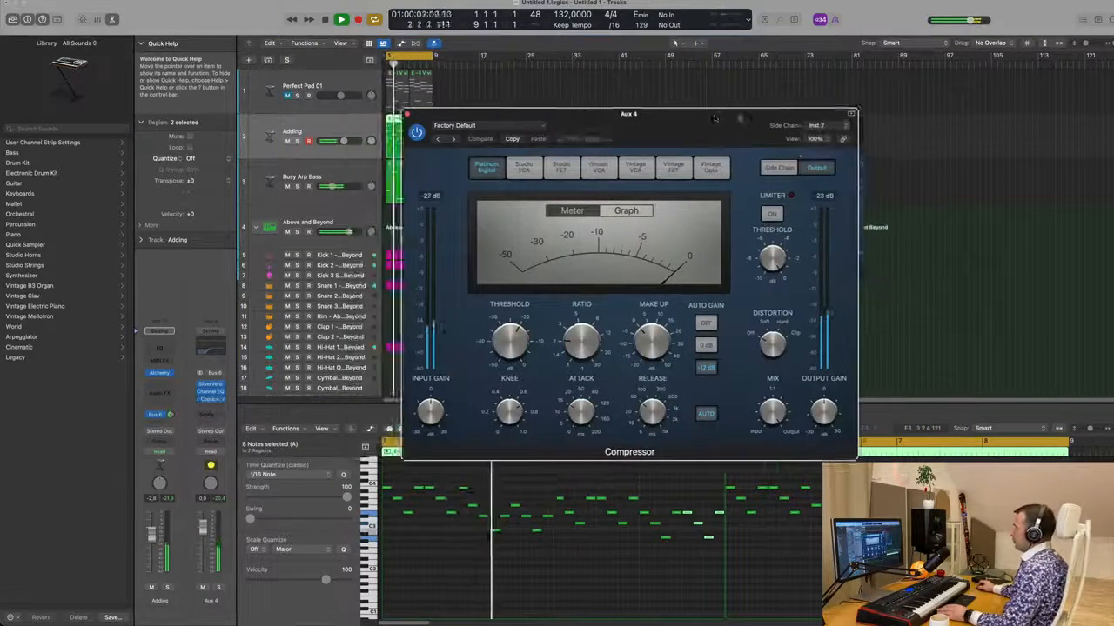
# Step: Raise the Aux 4 Compressor's ratio and set its threshold to about -24.5 dB while the loop plays
pyautogui.moveTo(629, 332); pyautogui.dragTo(627, 328)
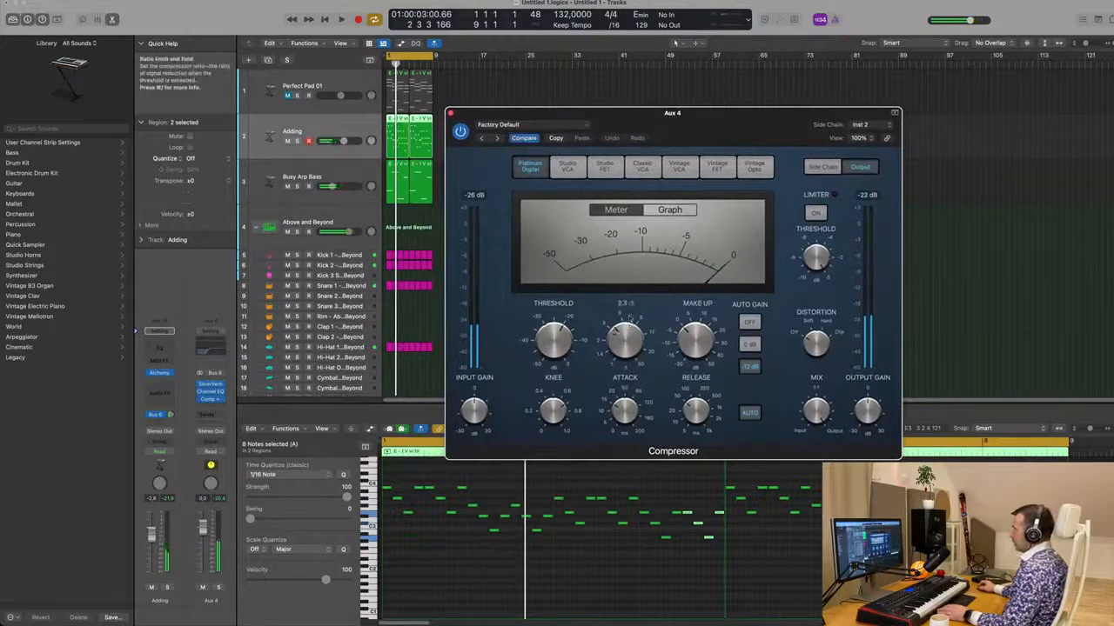
pyautogui.press('space')
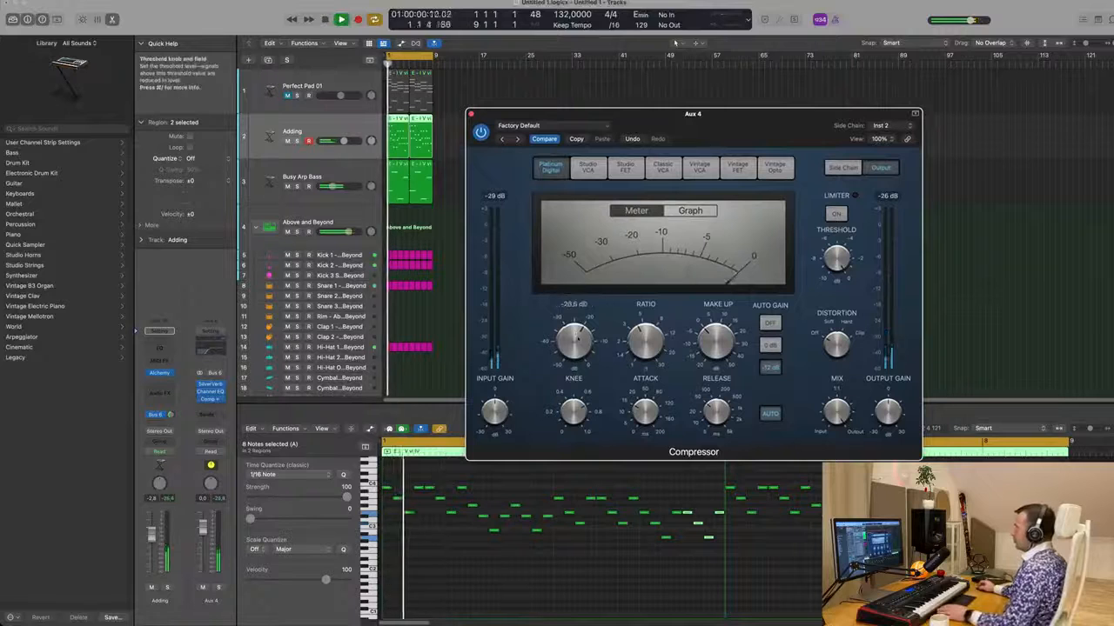
pyautogui.moveTo(574, 341)
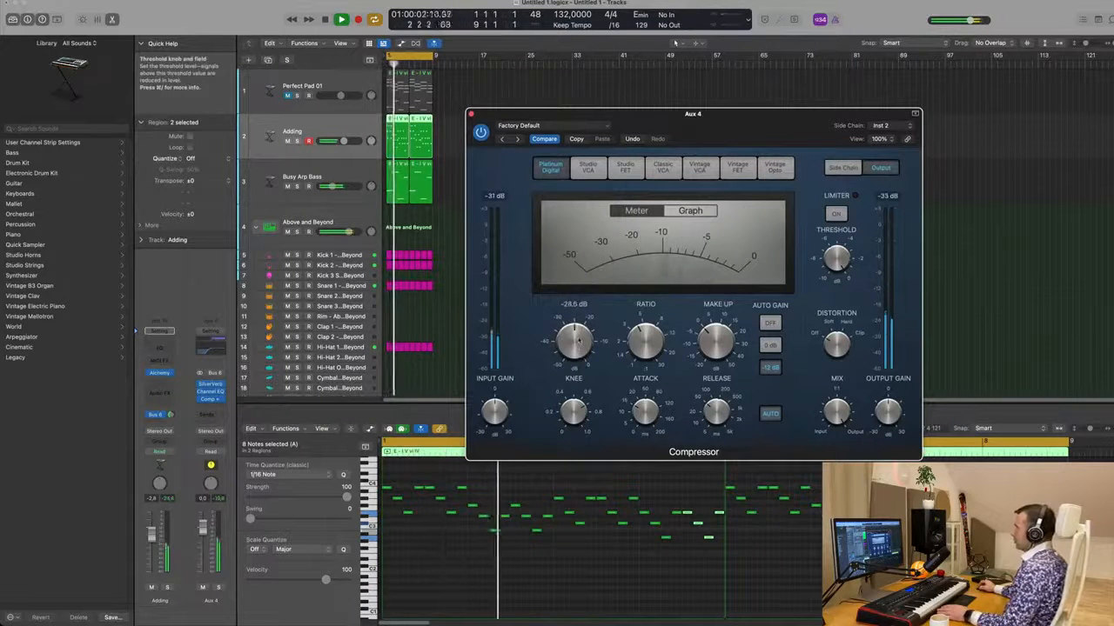
pyautogui.moveTo(574, 341); pyautogui.dragTo(579, 341)
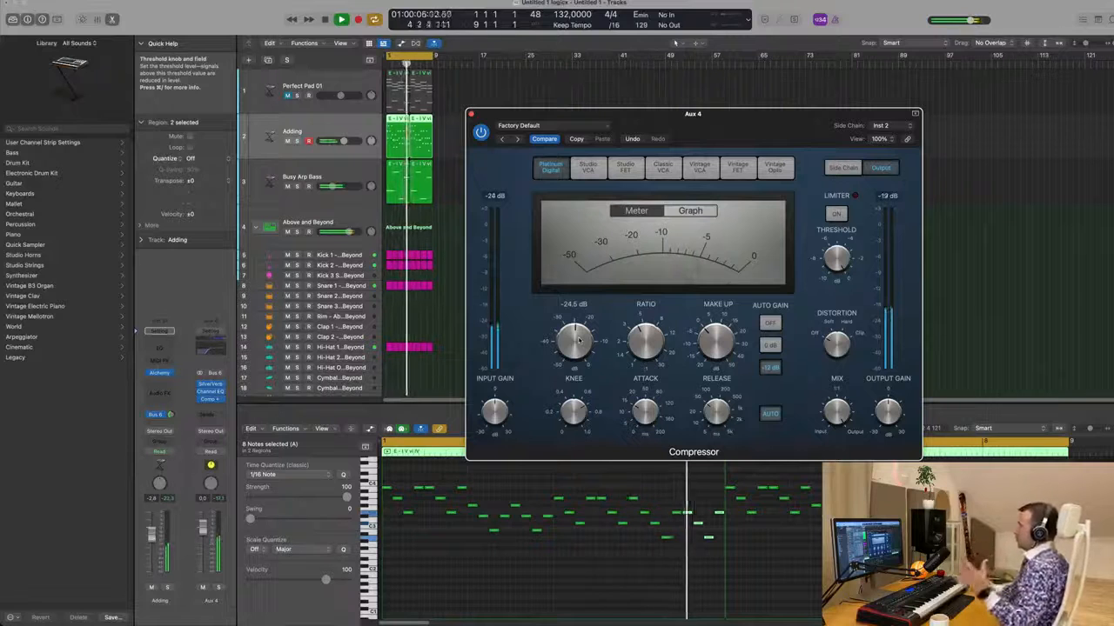
# Step: Close the Compressor and SilverVerb windows and lower the Aux 4 return volume to about -2.5 dB
pyautogui.moveTo(789, 127); pyautogui.dragTo(746, 143)
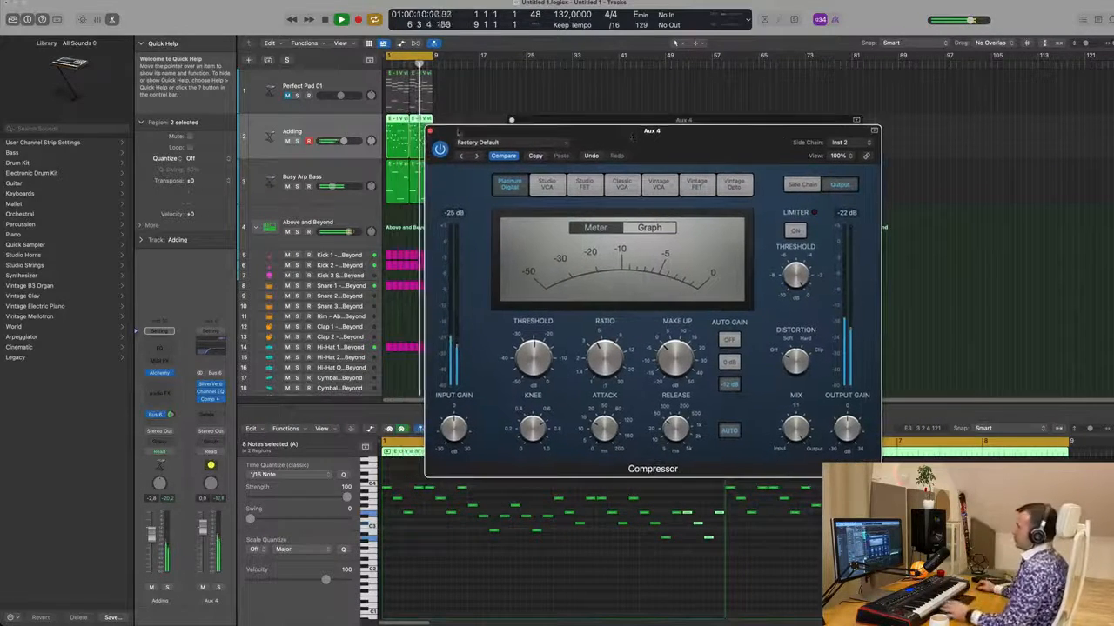
pyautogui.press('super+w')
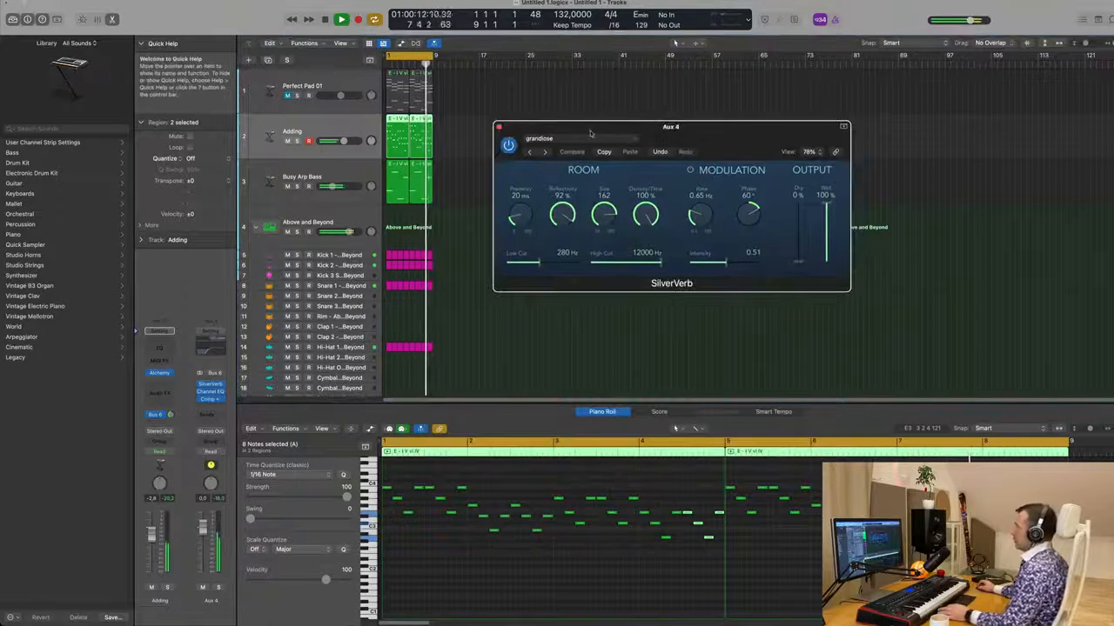
pyautogui.press('super+w')
pyautogui.press('space')
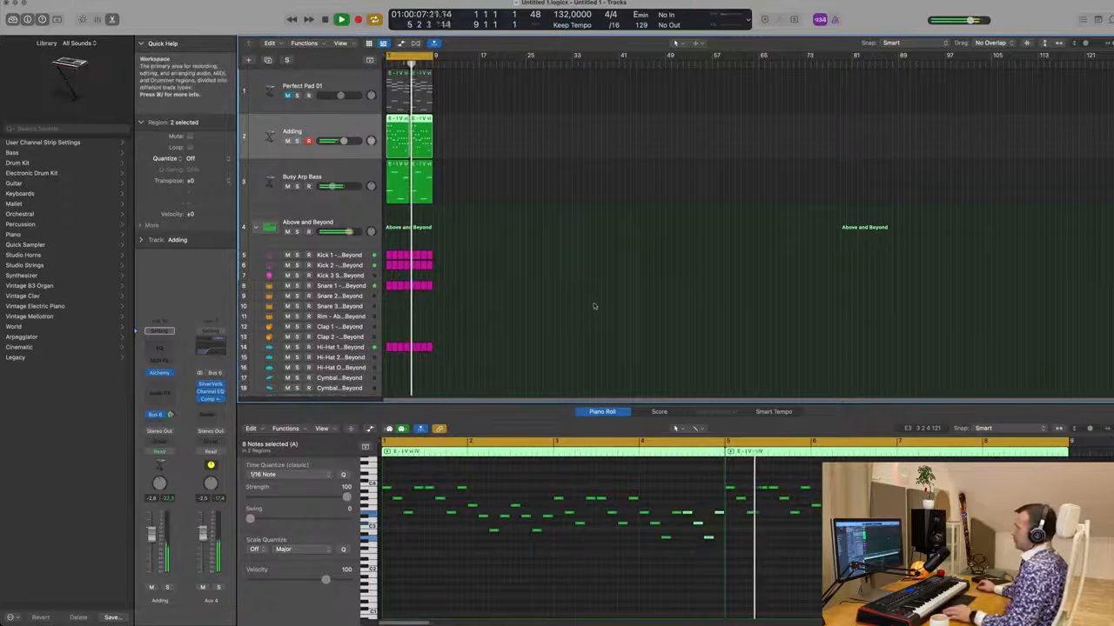
# Step: Open the Busy Arp Bass track's Alchemy instrument and change its performance variation to Full 1
pyautogui.scroll(2, 582, 302)
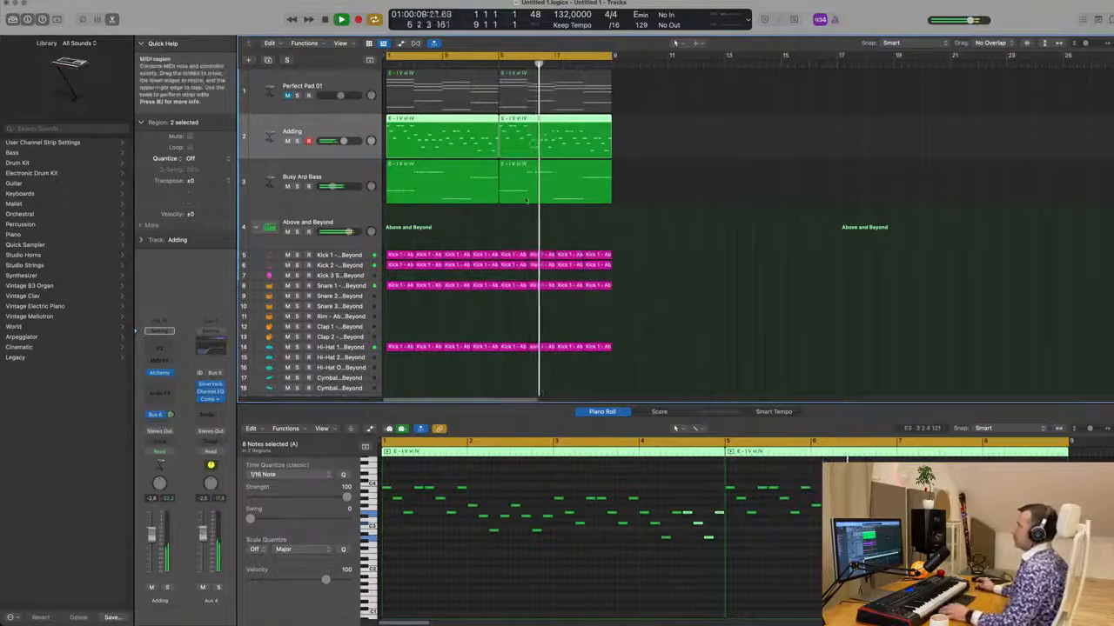
pyautogui.scroll(-2, 476, 234)
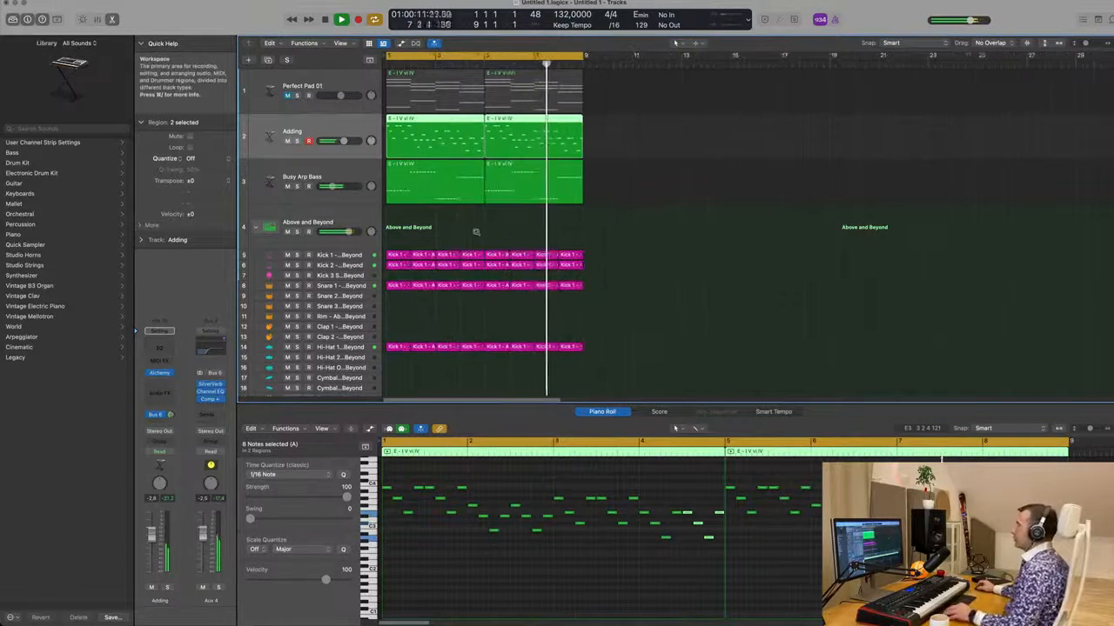
pyautogui.click(331, 177)
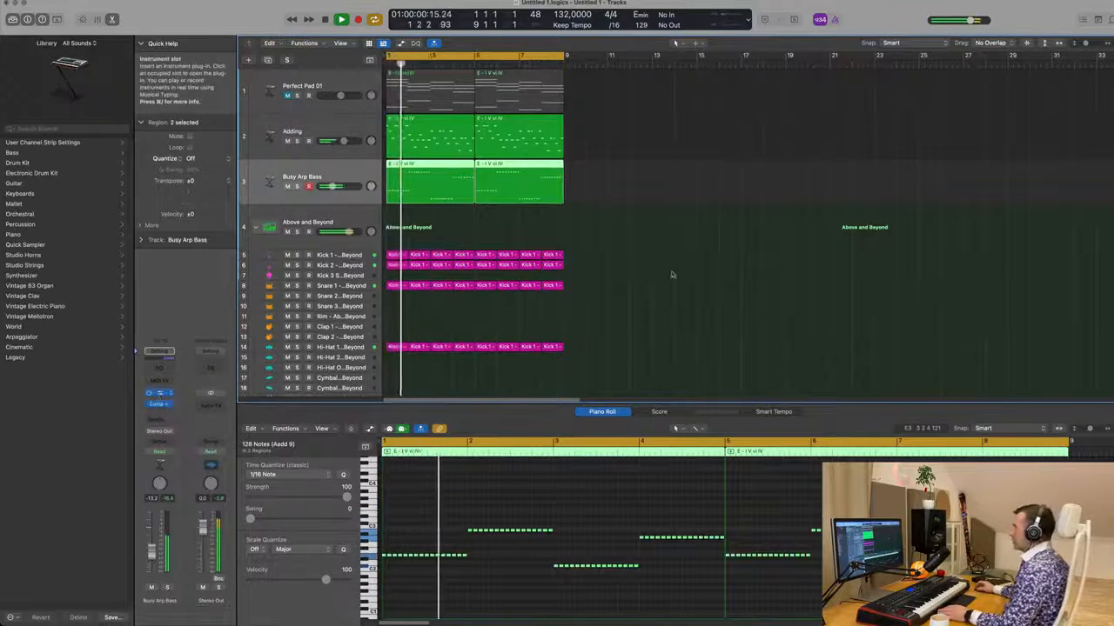
pyautogui.press('v')
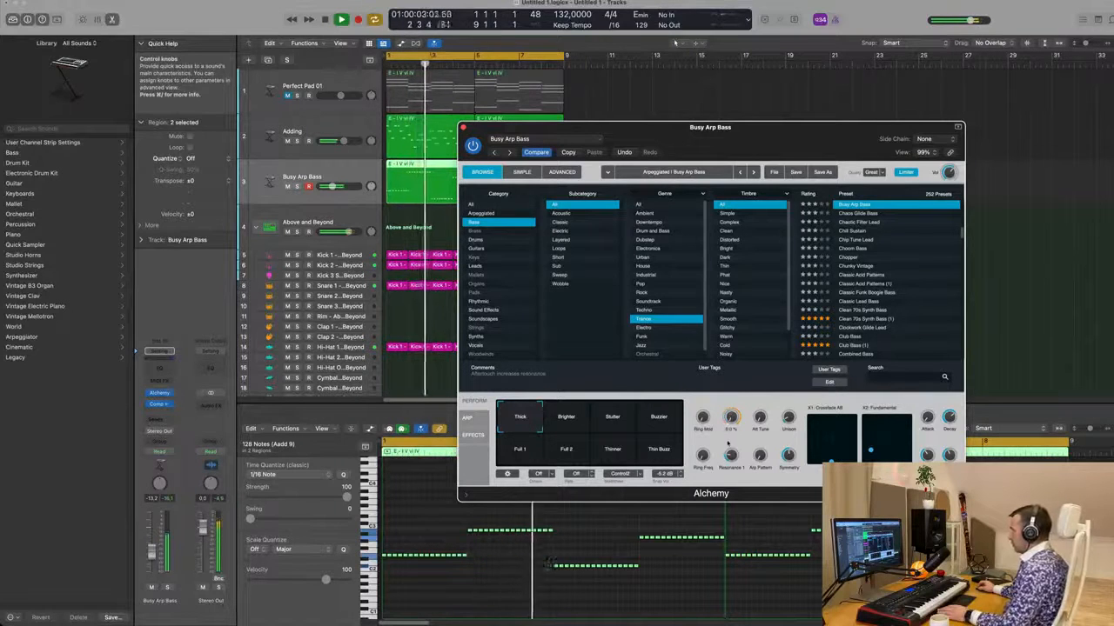
pyautogui.click(648, 420)
pyautogui.moveTo(623, 422); pyautogui.dragTo(662, 458)
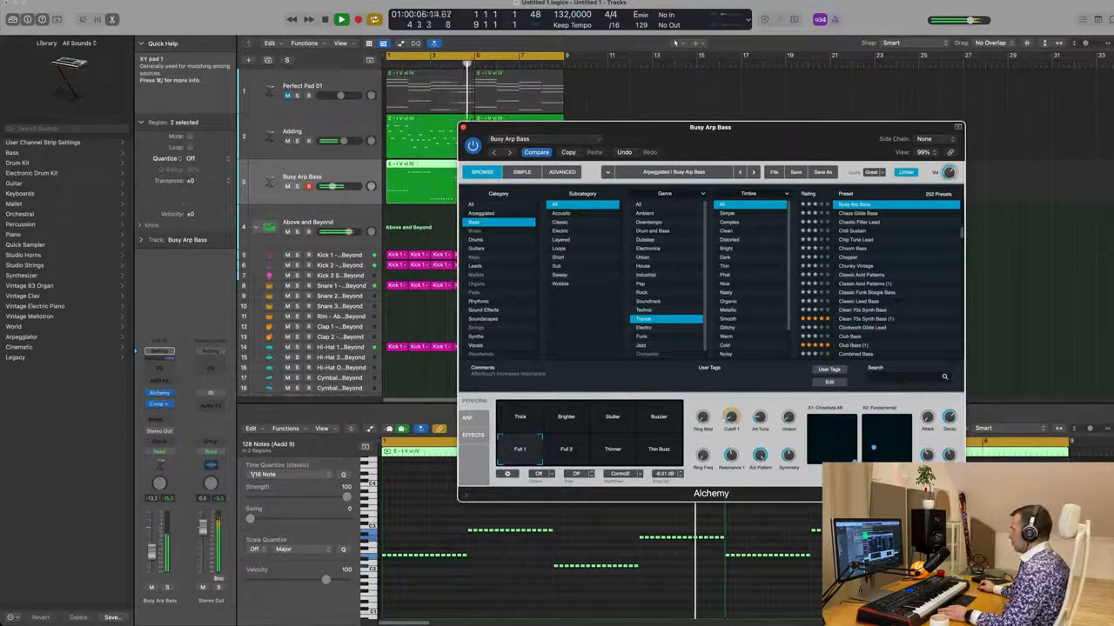
# Step: Lower Busy Arp Bass to about -15.4 dB, add a Channel EQ with a 2740 Hz high cut, and close both plug-in windows
pyautogui.moveTo(762, 133); pyautogui.dragTo(846, 103)
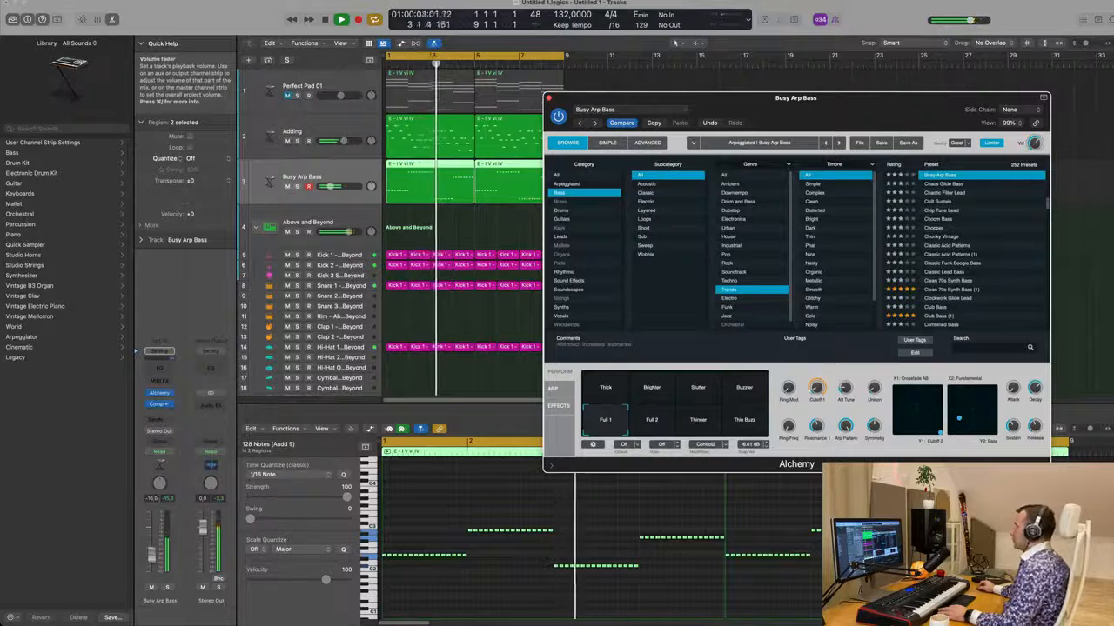
pyautogui.press('space')
pyautogui.press('space')
pyautogui.moveTo(847, 308); pyautogui.dragTo(725, 248)
pyautogui.moveTo(678, 114); pyautogui.dragTo(816, 144)
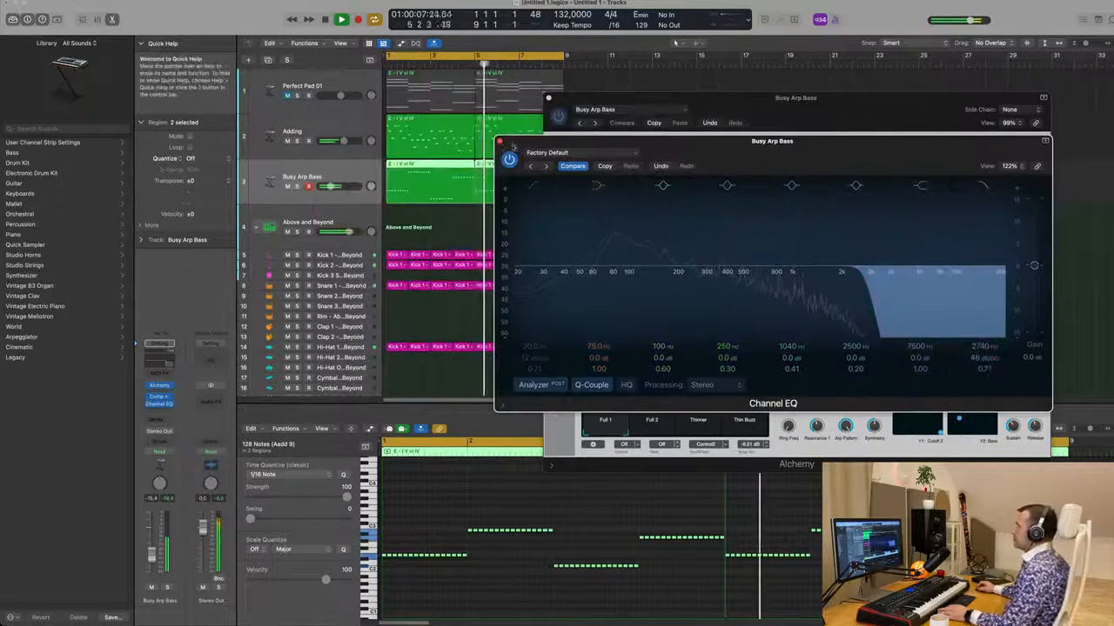
pyautogui.press('super+w')
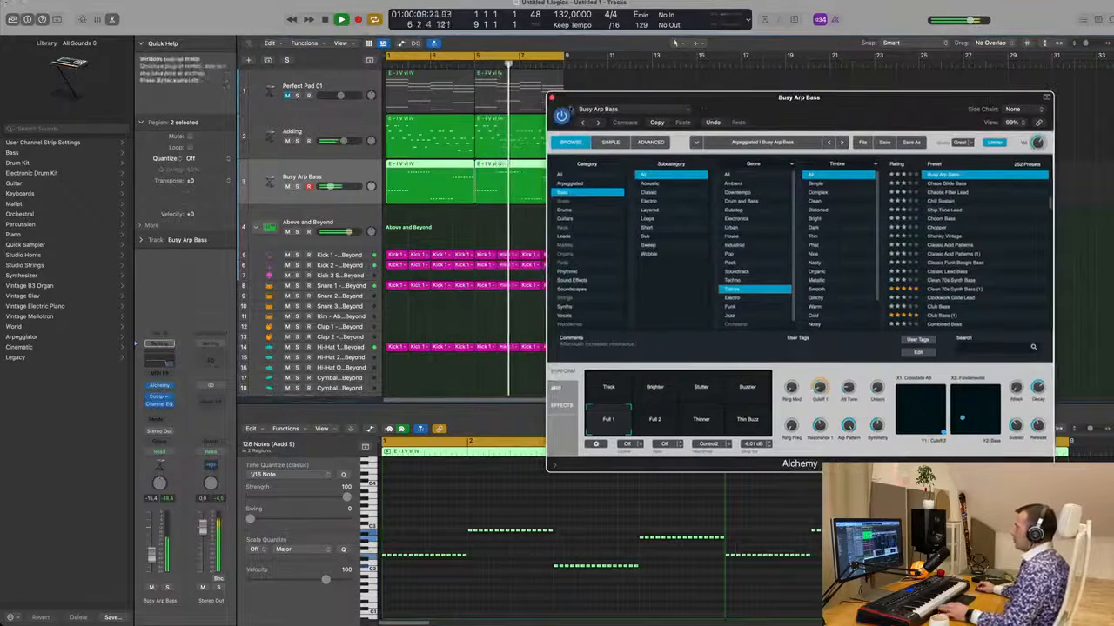
pyautogui.click(549, 97)
# Step: Transpose the Busy Arp Bass notes down one octave, replay the loop from the start and deselect the regions
pyautogui.press('Return')
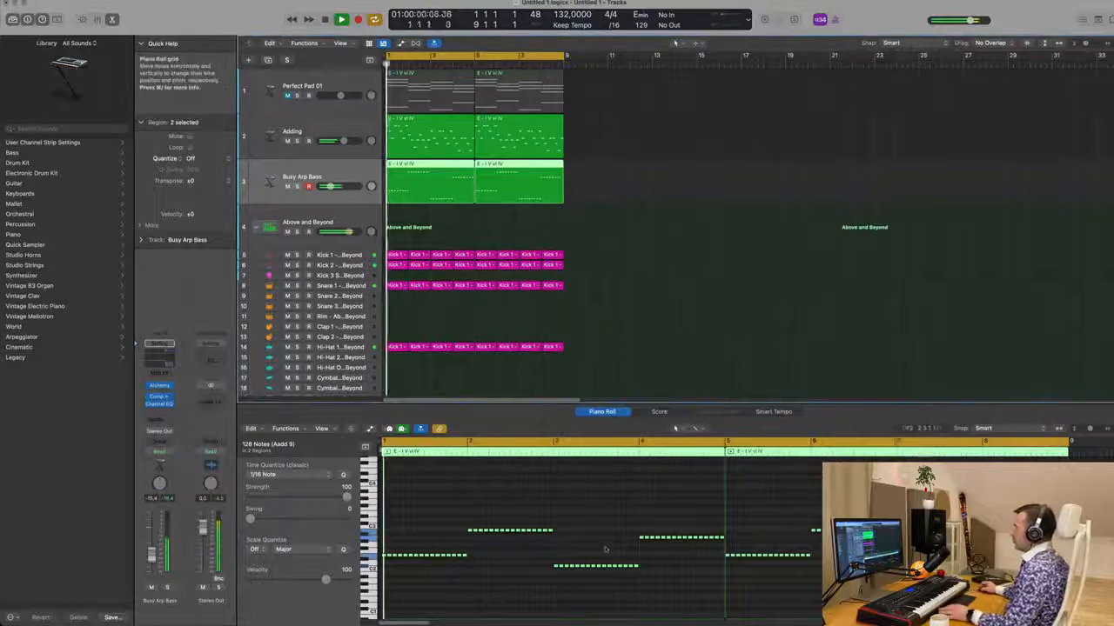
pyautogui.scroll(3, 605, 535)
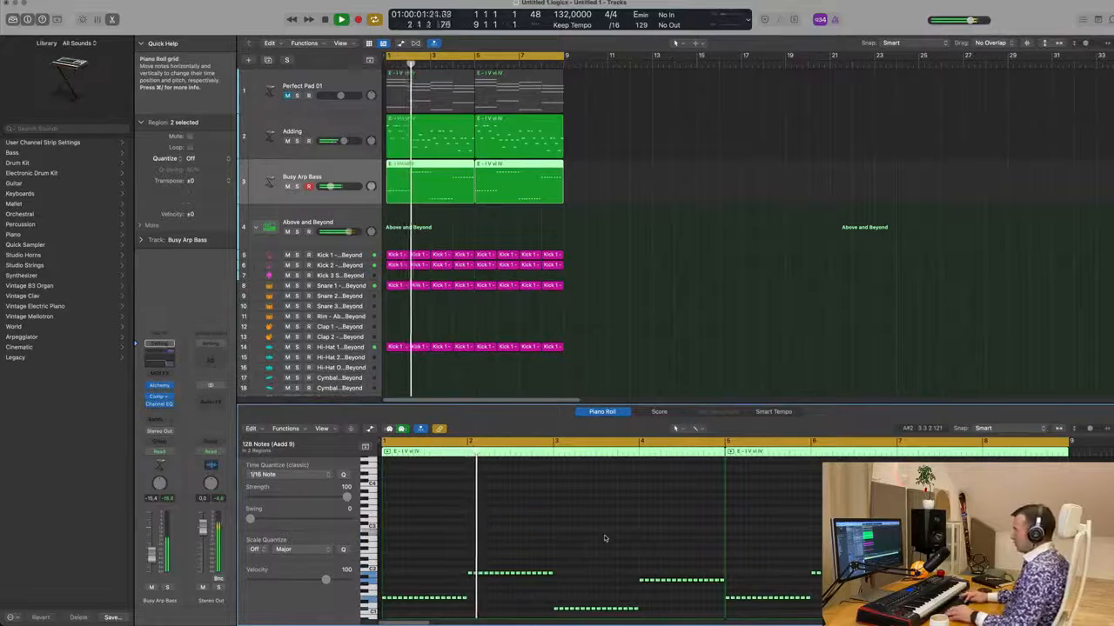
pyautogui.press('Return')
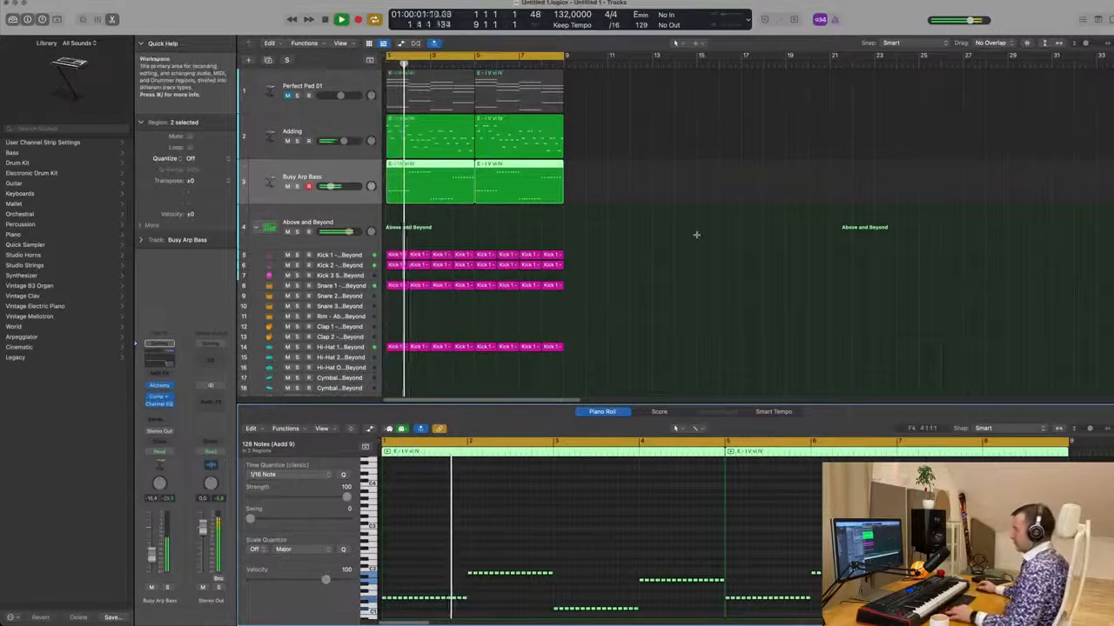
pyautogui.click(651, 261)
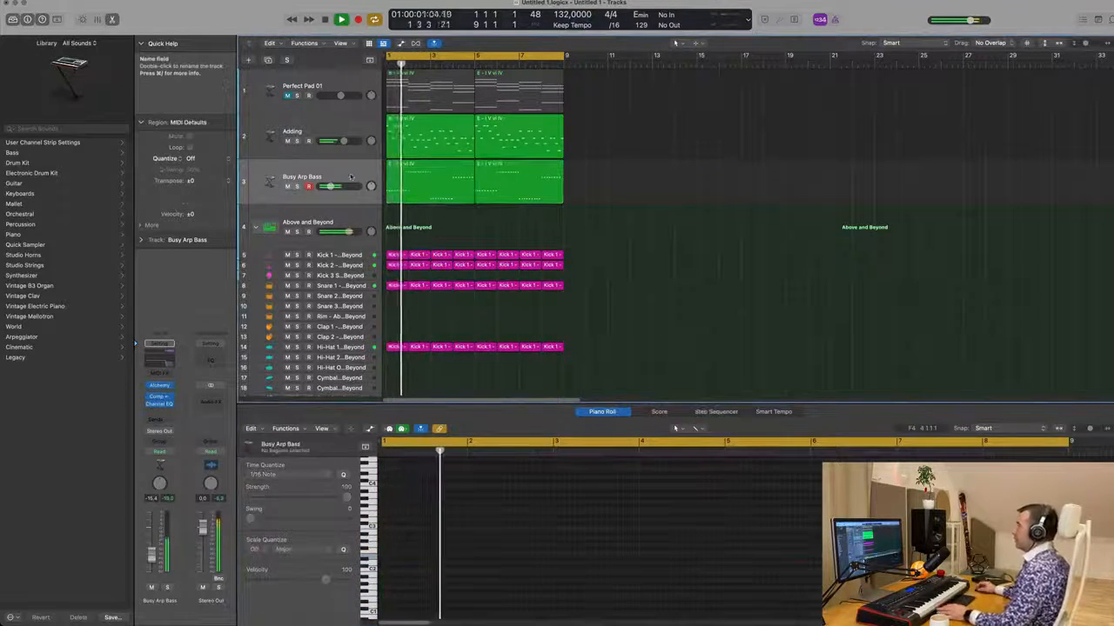
# Step: Show the mixer and insert a Compressor on the Adding track with its side chain set to Inst 2
pyautogui.click(354, 131)
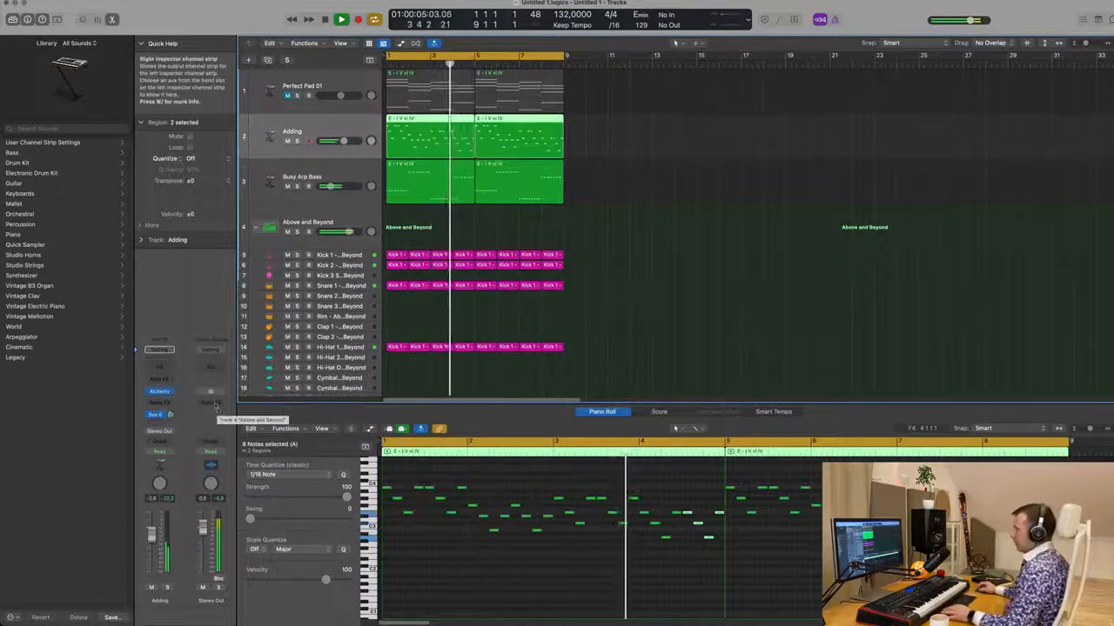
pyautogui.press('x')
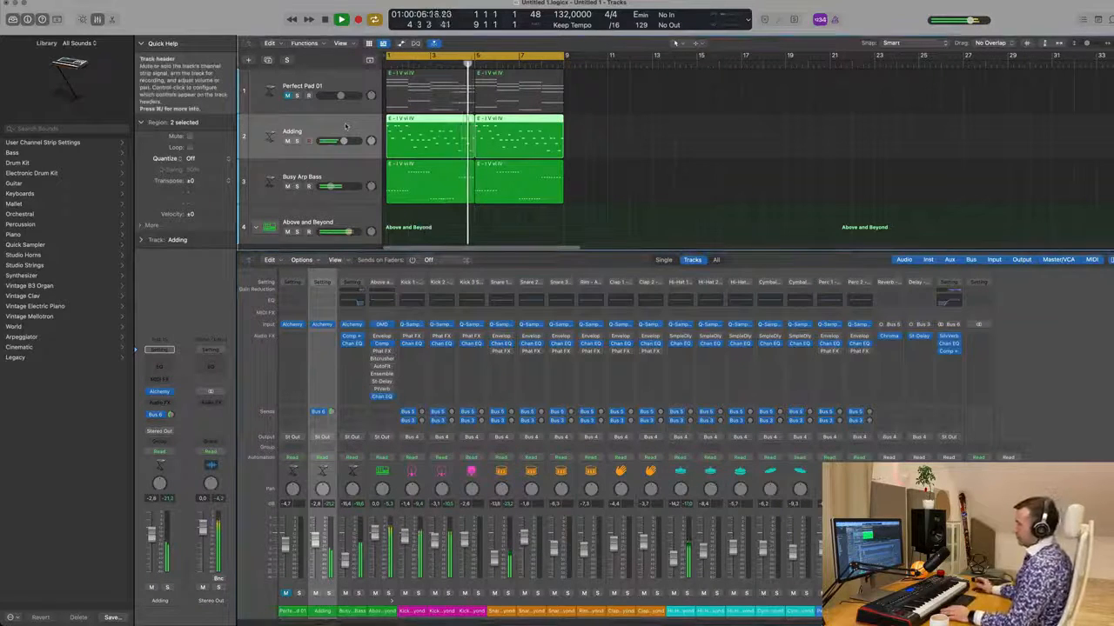
pyautogui.click(156, 415)
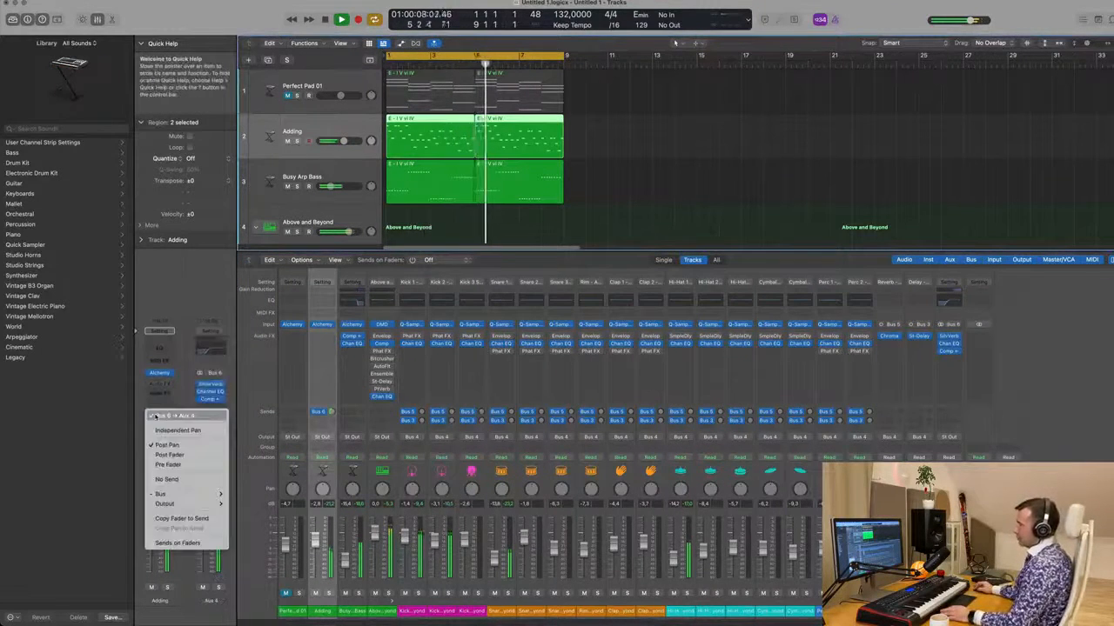
pyautogui.click(174, 311)
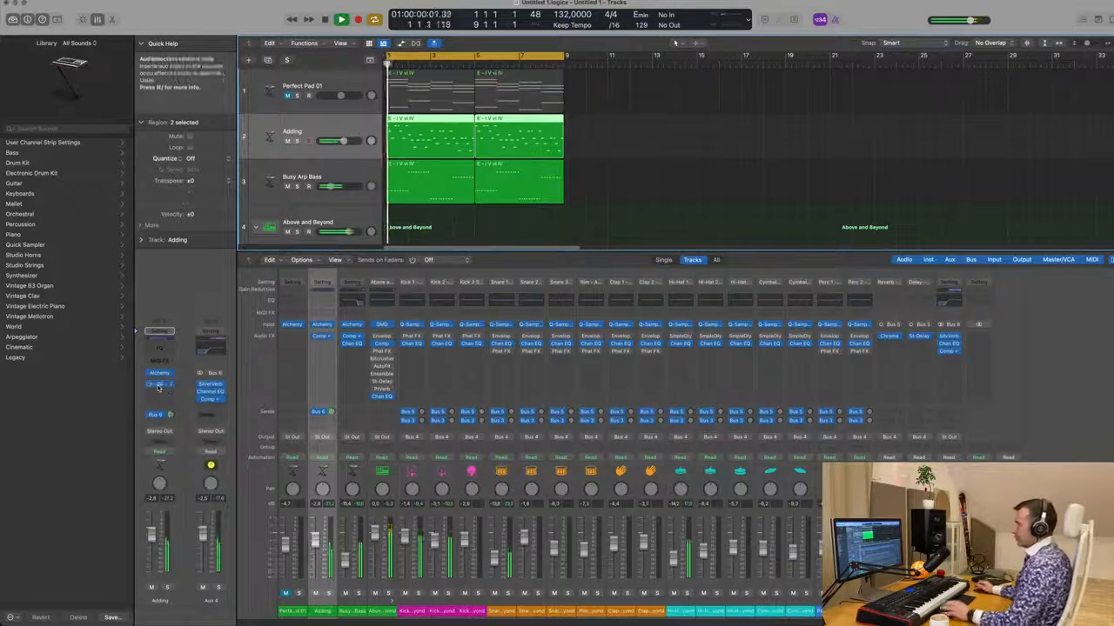
pyautogui.click(159, 386)
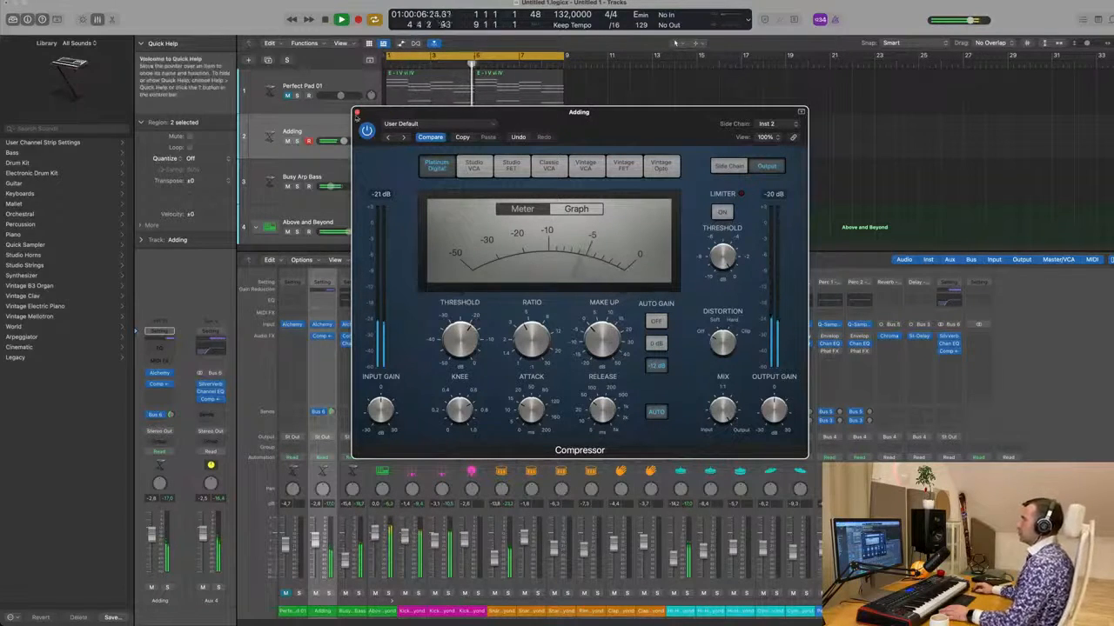
pyautogui.click(357, 113)
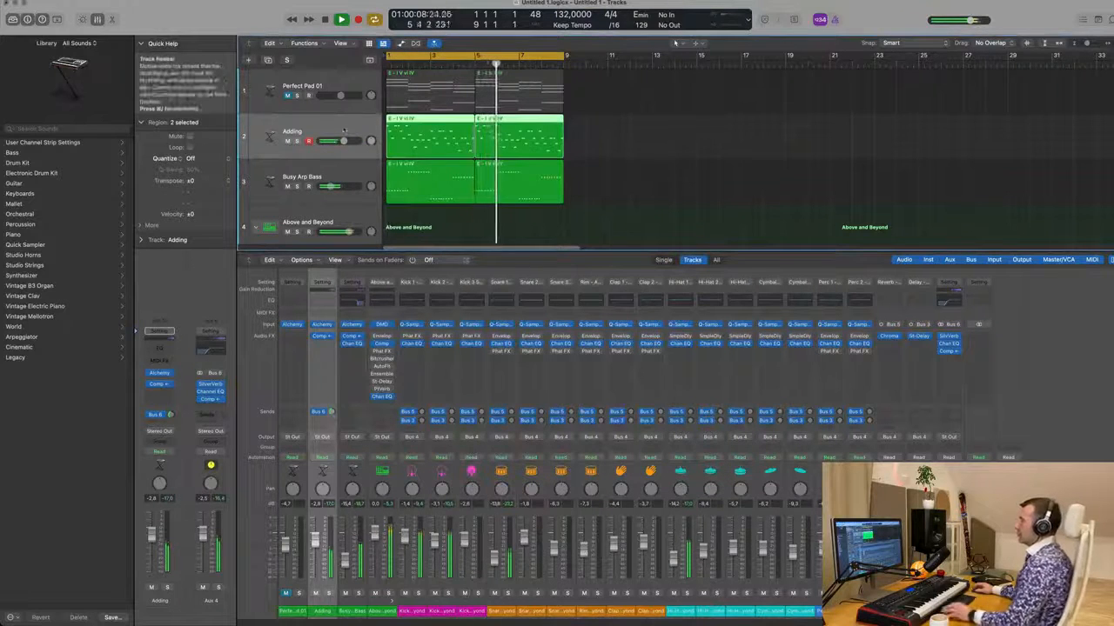
# Step: Add a Channel EQ to the Adding track with a low cut at about 338 Hz, and close it
pyautogui.click(161, 333)
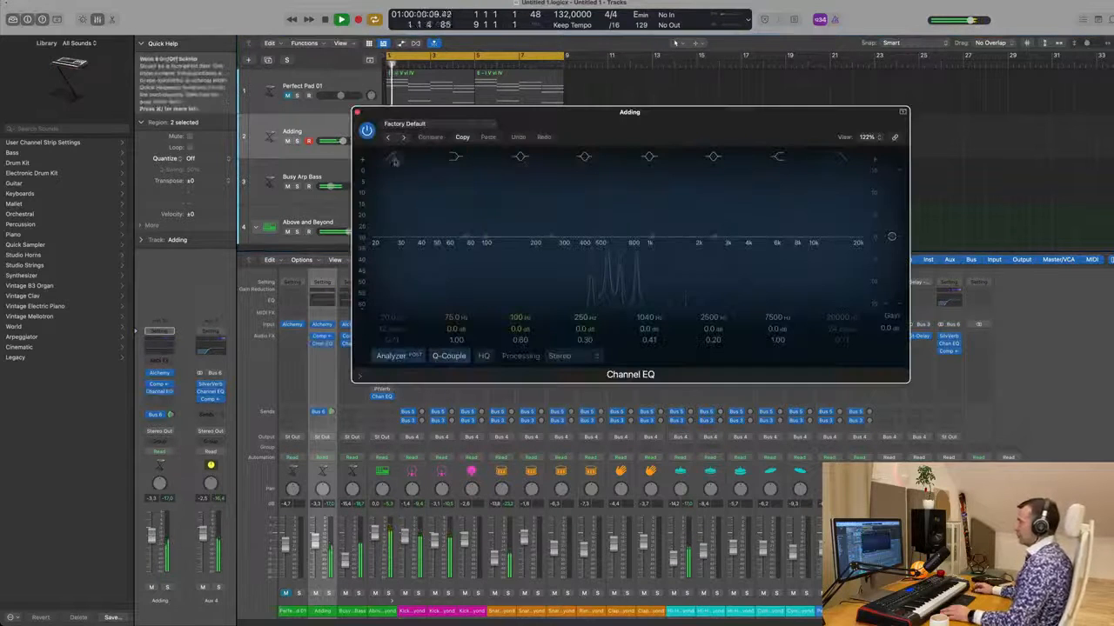
pyautogui.moveTo(395, 233); pyautogui.dragTo(571, 239)
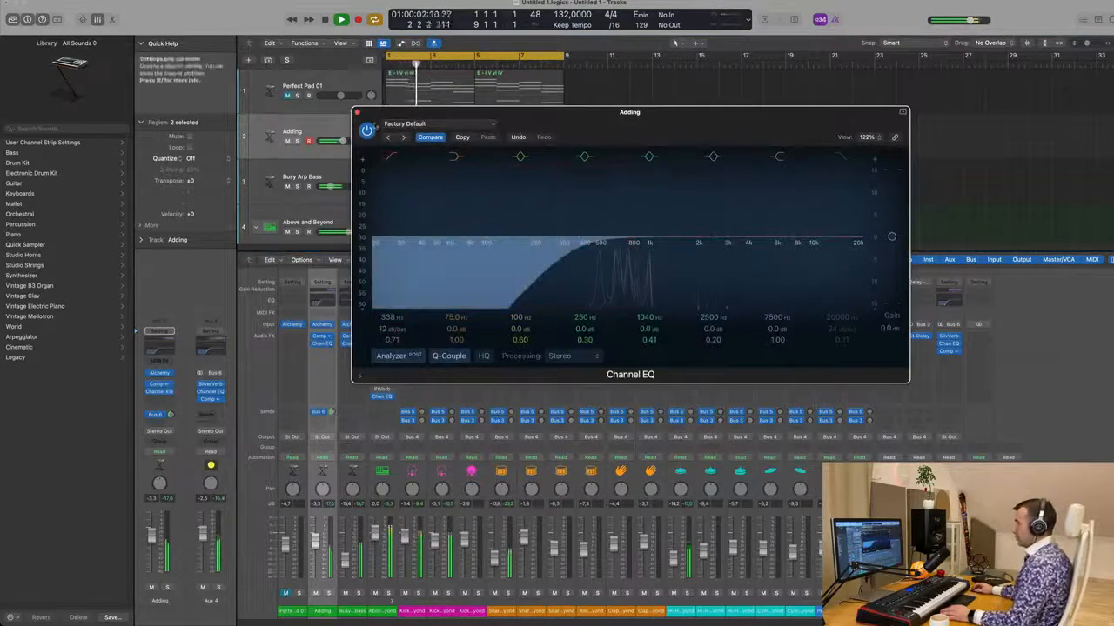
pyautogui.press('super+w')
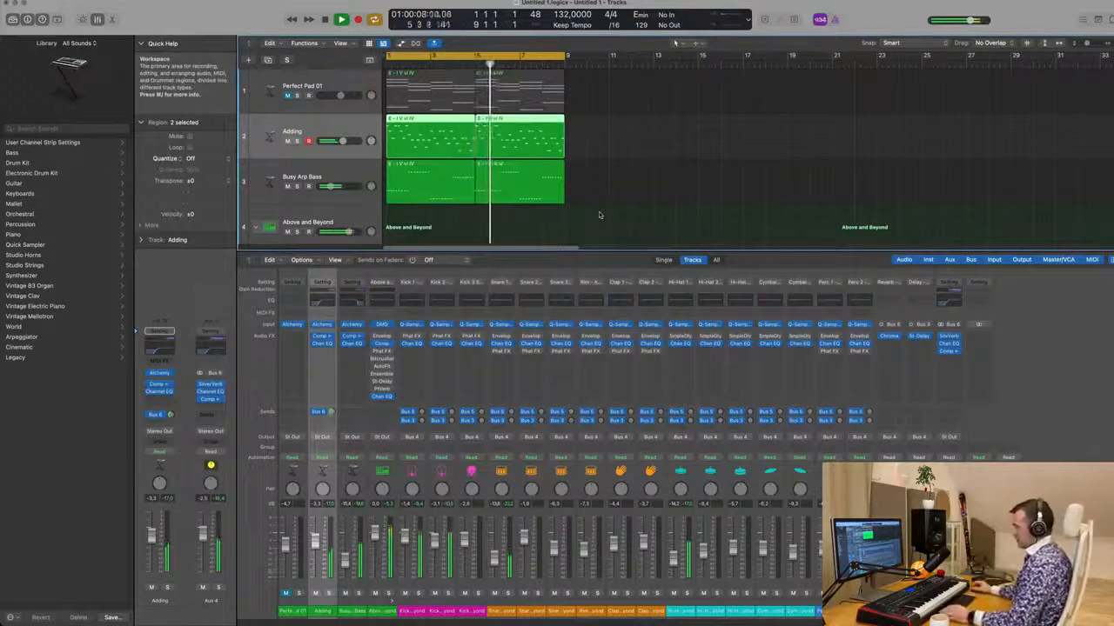
# Step: Hide the mixer, unmute the Perfect Pad 01 track and select it
pyautogui.press('super+Right')
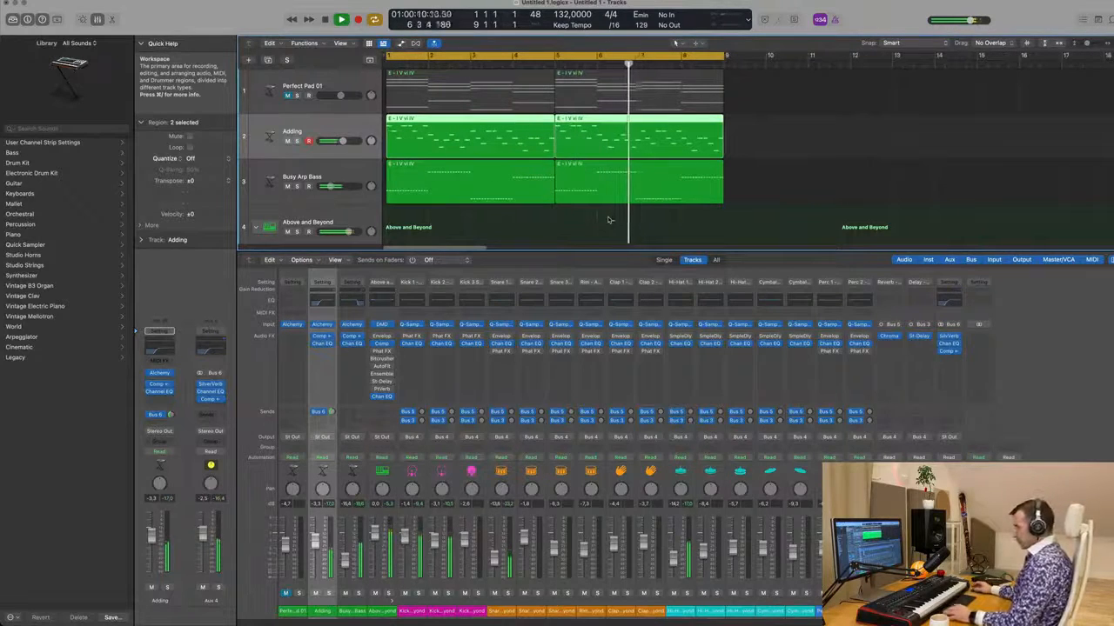
pyautogui.press('x')
pyautogui.press('x')
pyautogui.press('x')
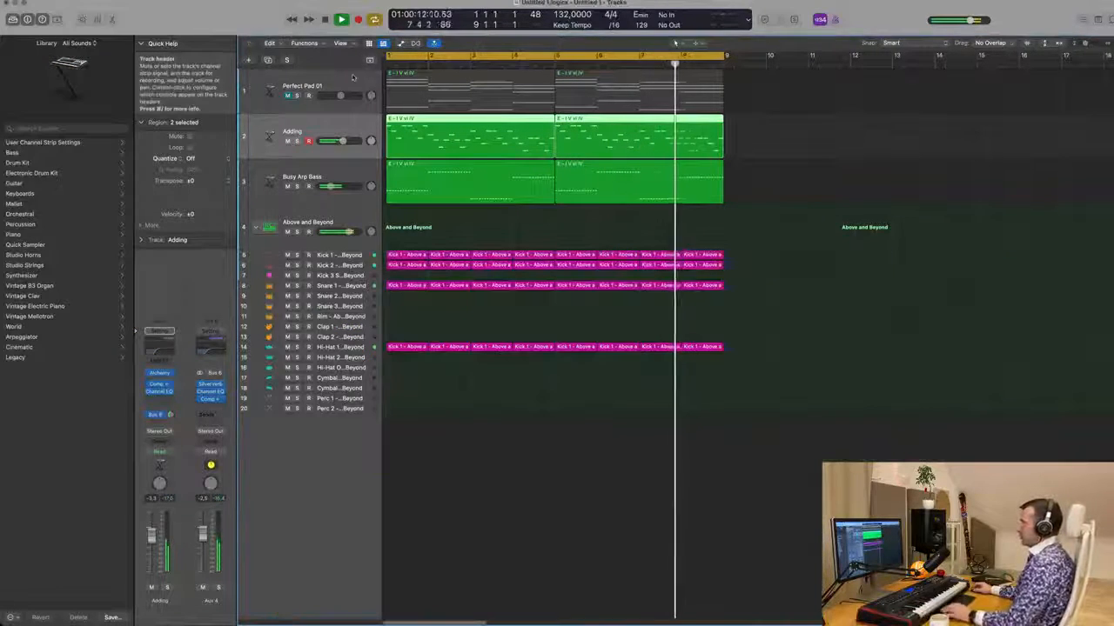
pyautogui.click(289, 97)
pyautogui.click(290, 96)
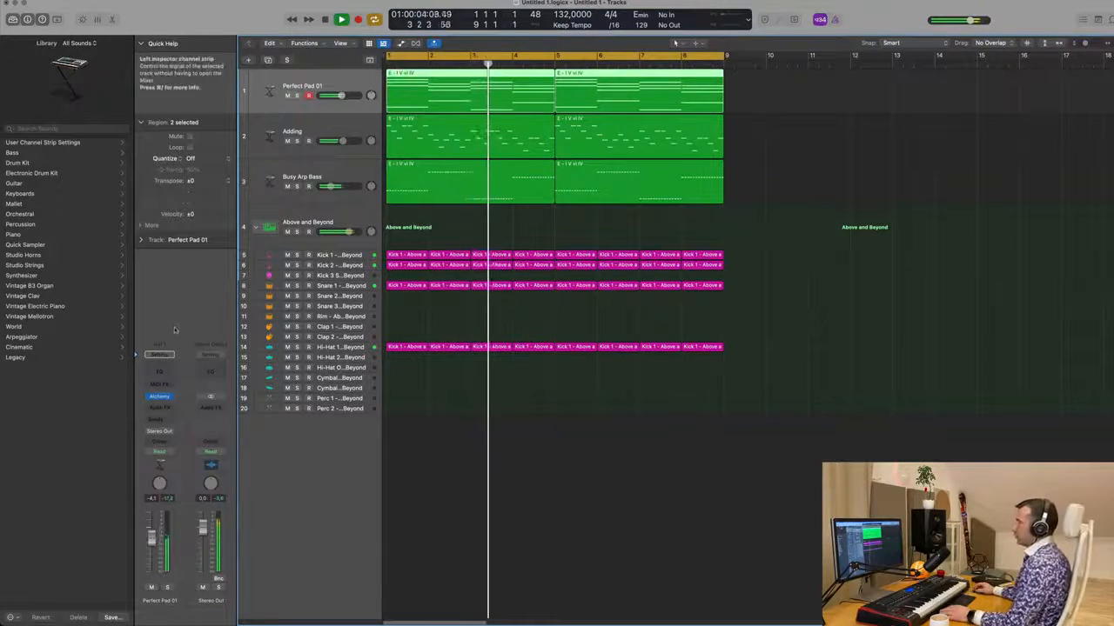
# Step: Add a Channel EQ to the Perfect Pad 01 track with a low cut at about 78 Hz
pyautogui.click(167, 373)
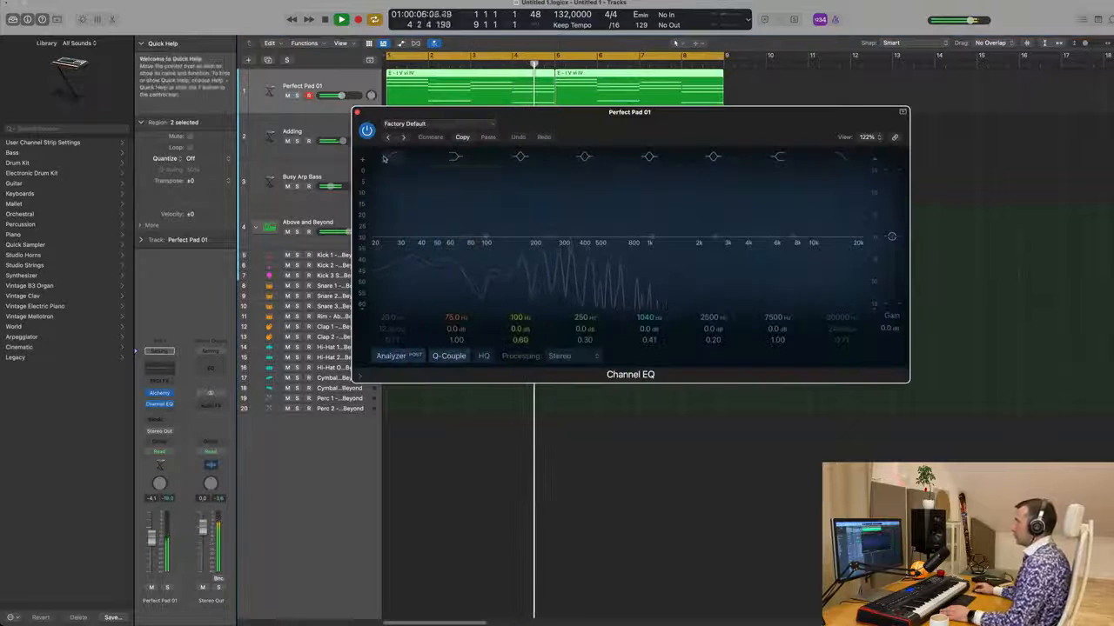
pyautogui.click(486, 214)
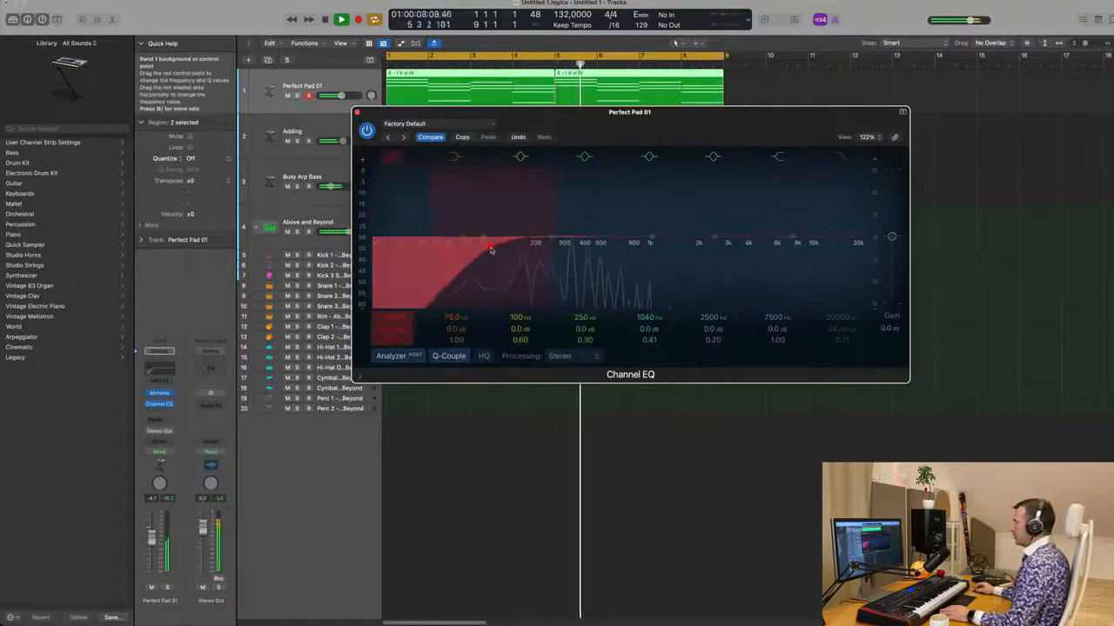
pyautogui.moveTo(494, 249); pyautogui.dragTo(468, 249)
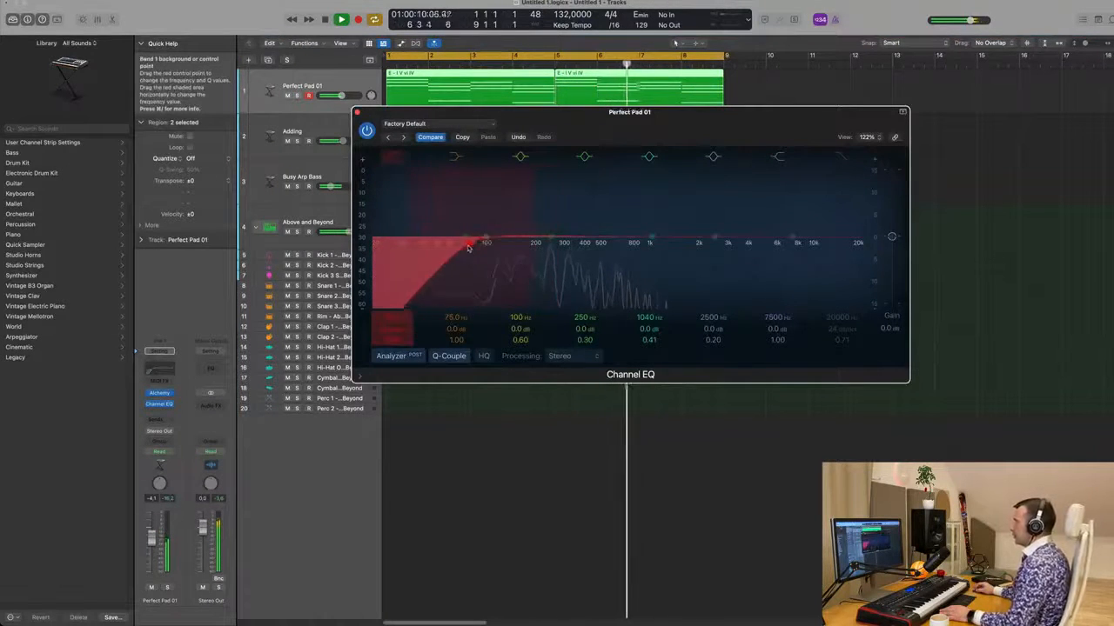
# Step: Replay from the start, raise the Perfect Pad 01 volume to about -2.5 dB and close its Channel EQ
pyautogui.press('Return')
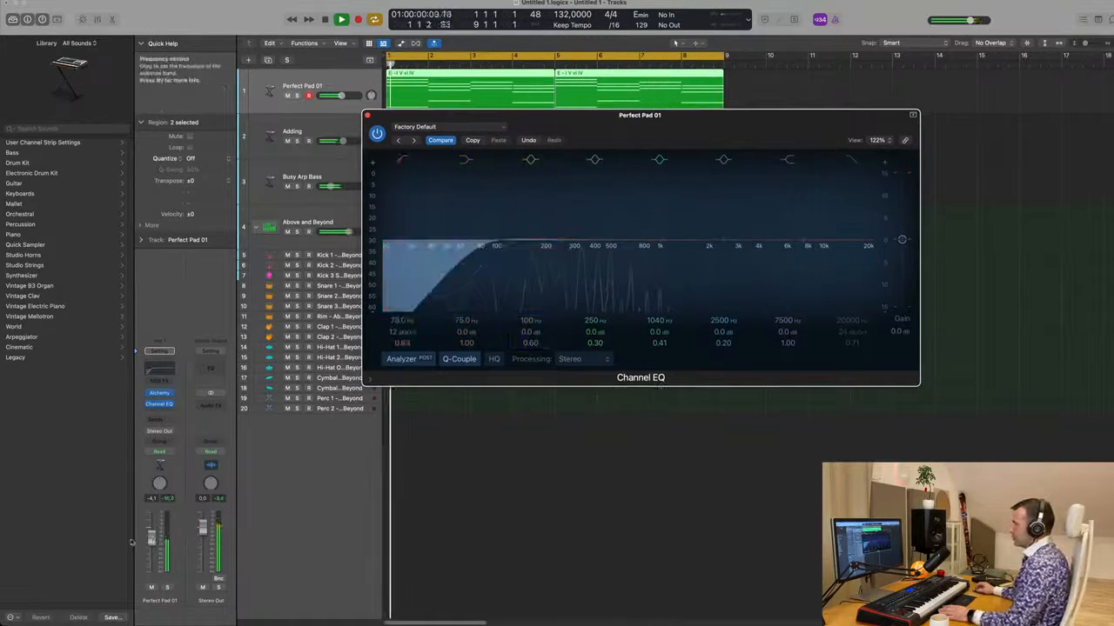
pyautogui.click(674, 42)
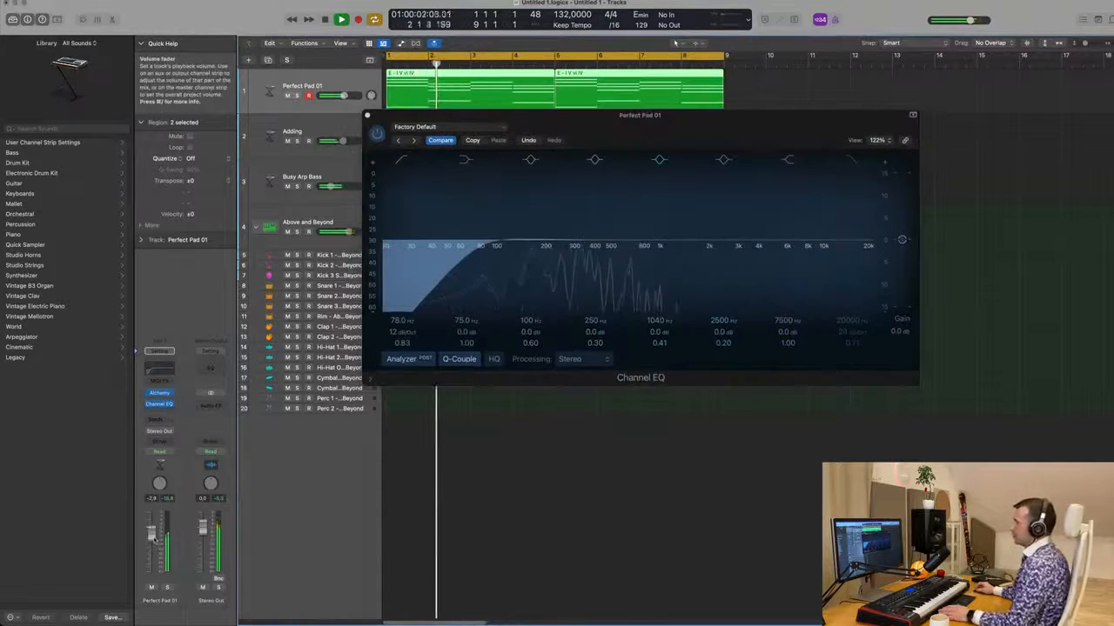
pyautogui.click(367, 114)
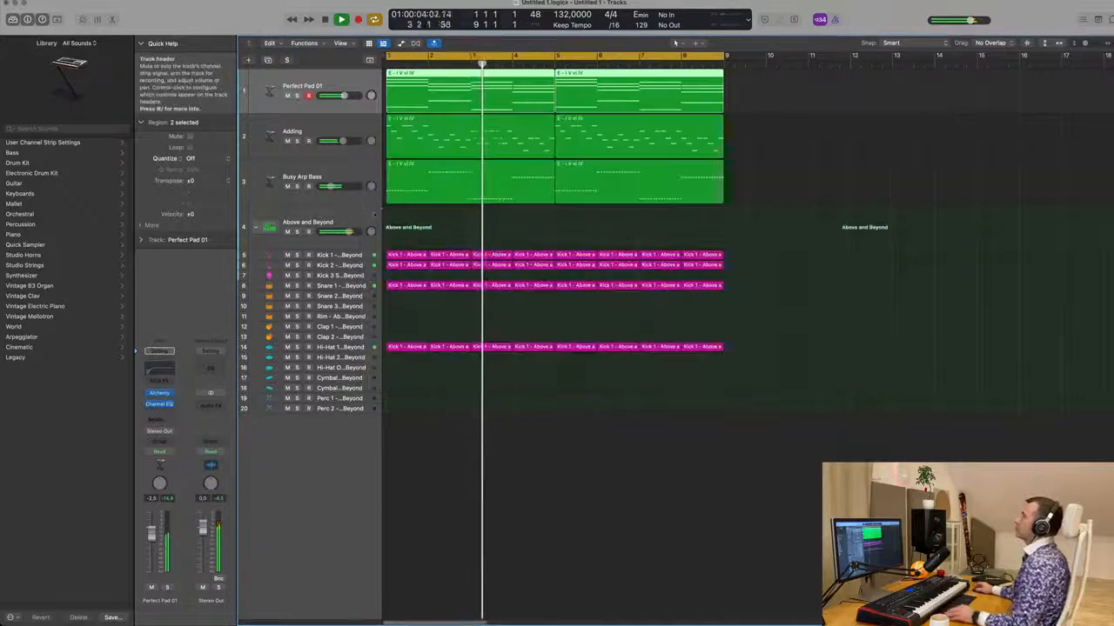
# Step: Create a new track with the same instrument and effects settings as Busy Arp Bass, directly below it
pyautogui.press('super+Left')
pyautogui.press('super+Left')
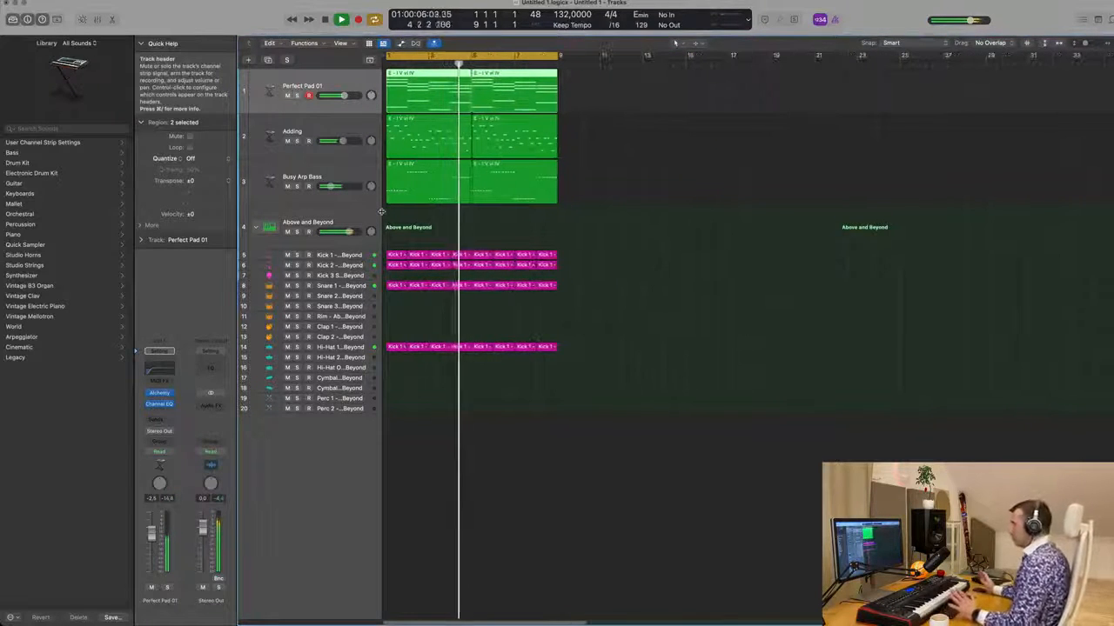
pyautogui.click(421, 232)
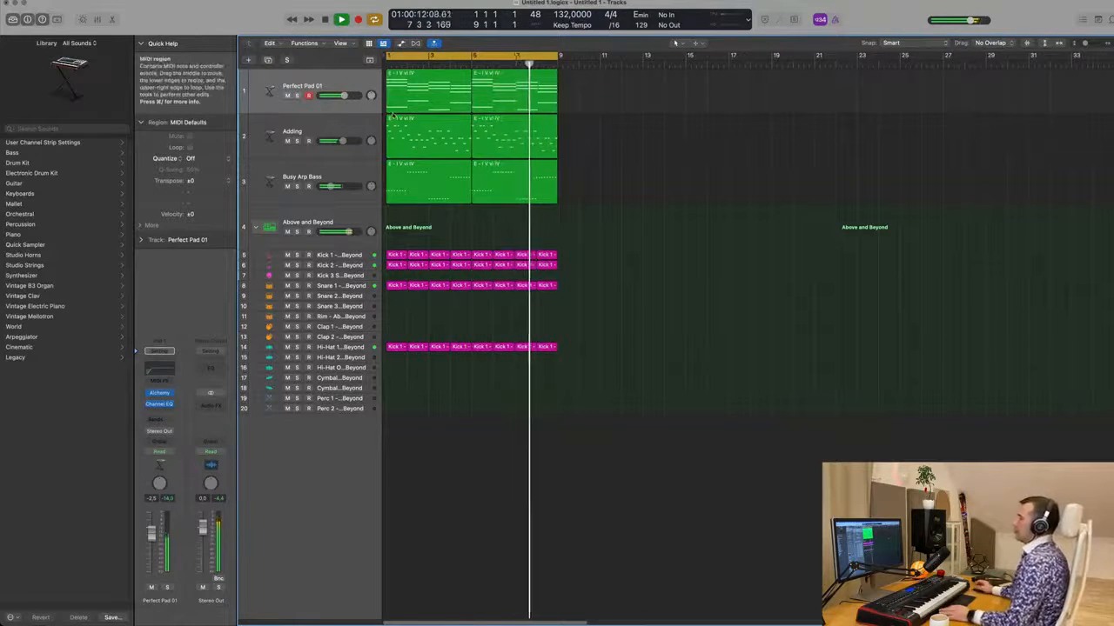
pyautogui.click(333, 168)
pyautogui.click(345, 123)
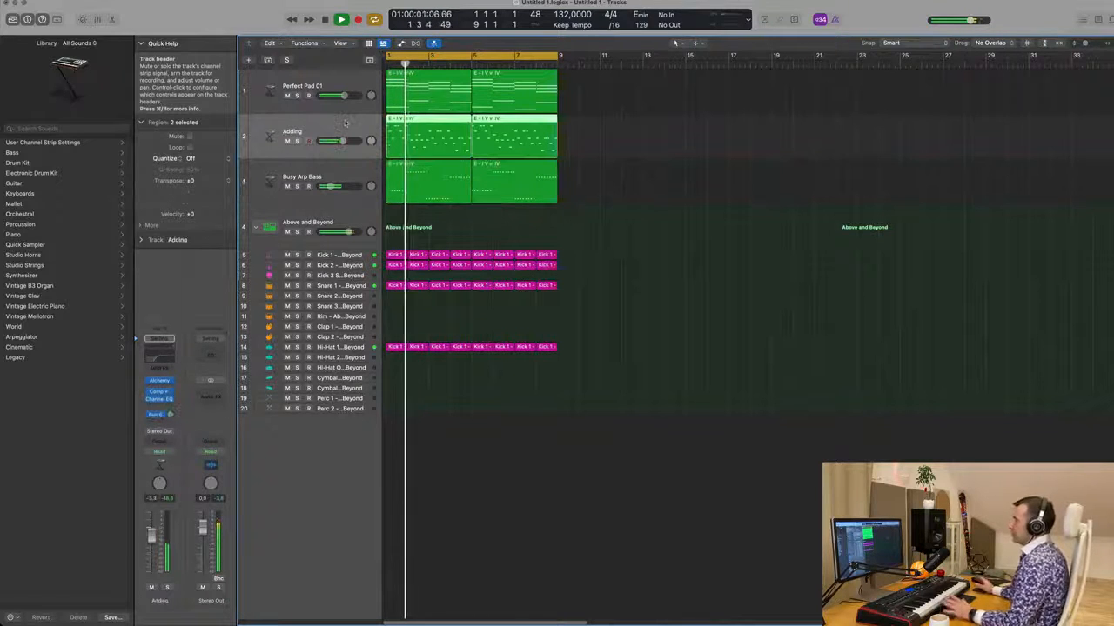
pyautogui.press('Down')
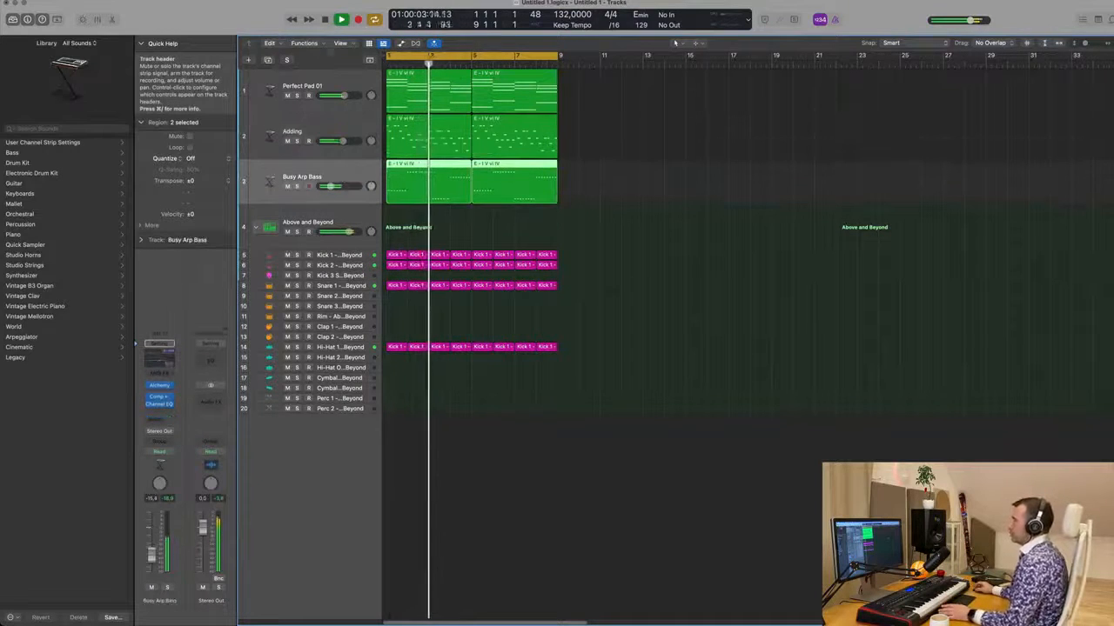
pyautogui.press('super+d')
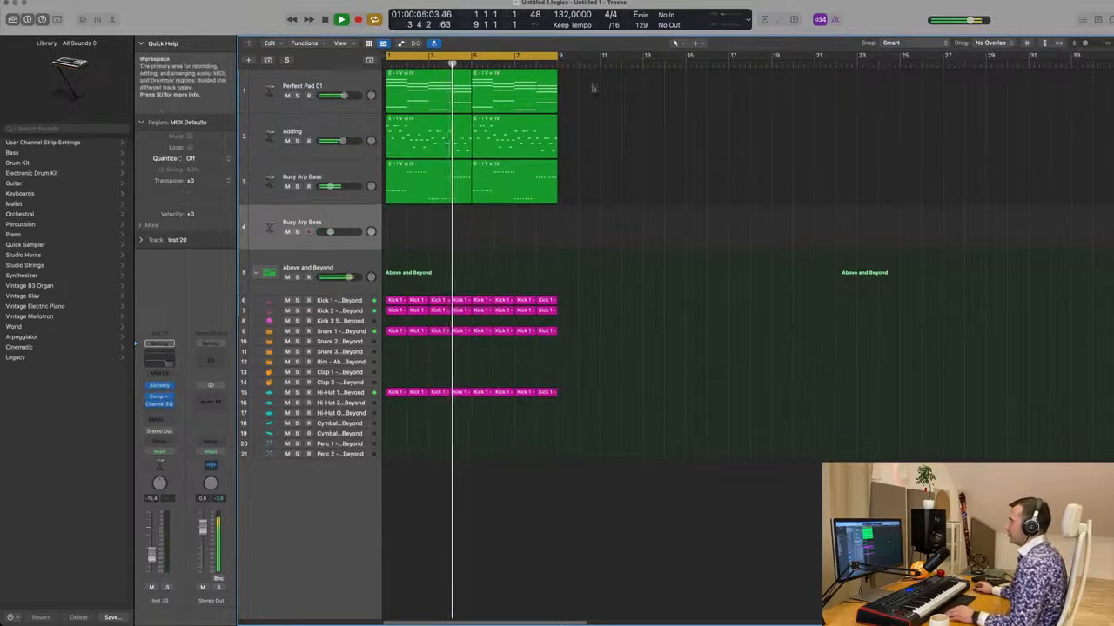
# Step: Copy the first Perfect Pad 01 chord region onto the duplicated bass track at bar 1 and open it for note editing
pyautogui.moveTo(425, 183); pyautogui.dragTo(425, 229)
pyautogui.press('space')
pyautogui.doubleClick(448, 230)
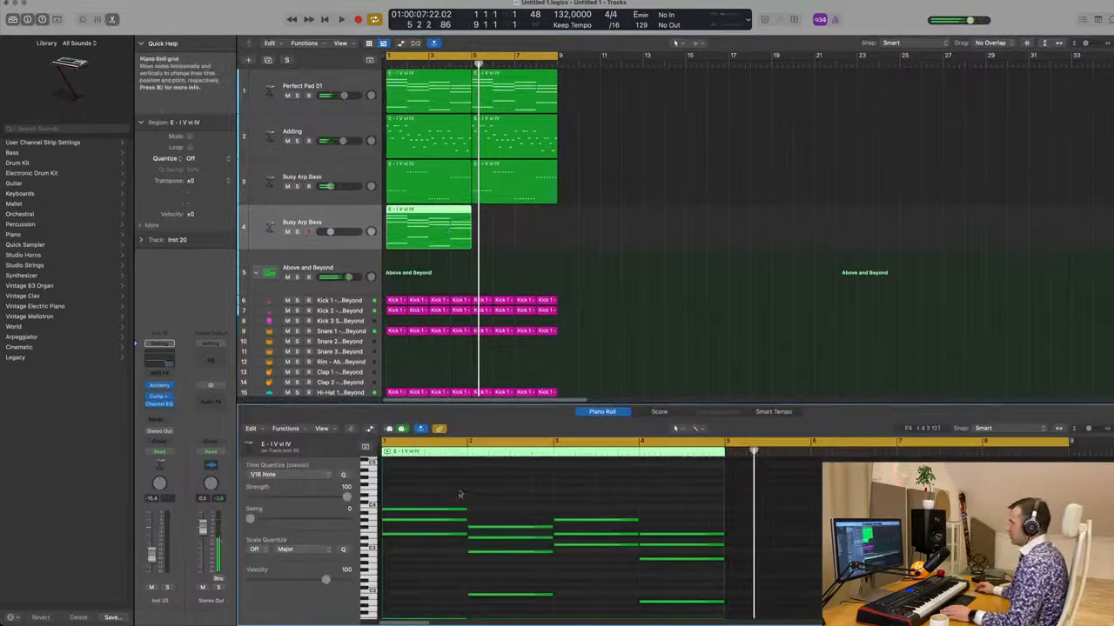
# Step: Delete the upper chord notes in the copied region, keeping only the four low root notes
pyautogui.scroll(-2, 465, 495)
pyautogui.press('super+a')
pyautogui.hotkey('alt', 'shift', 'Down')
pyautogui.hotkey('alt', 'shift', 'Down')
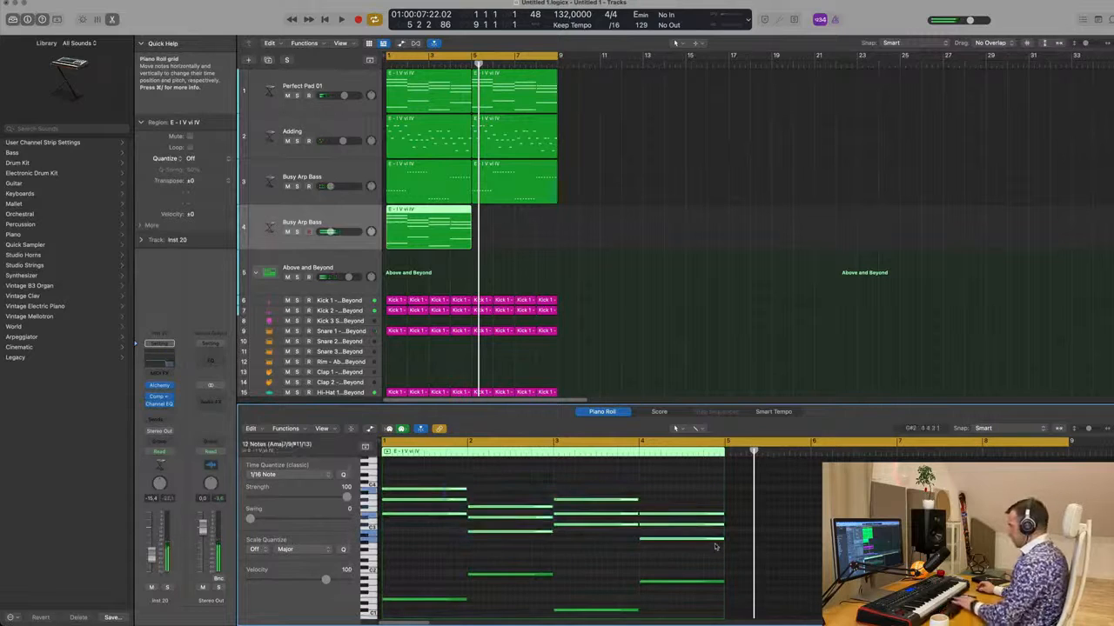
pyautogui.scroll(-2, 540, 502)
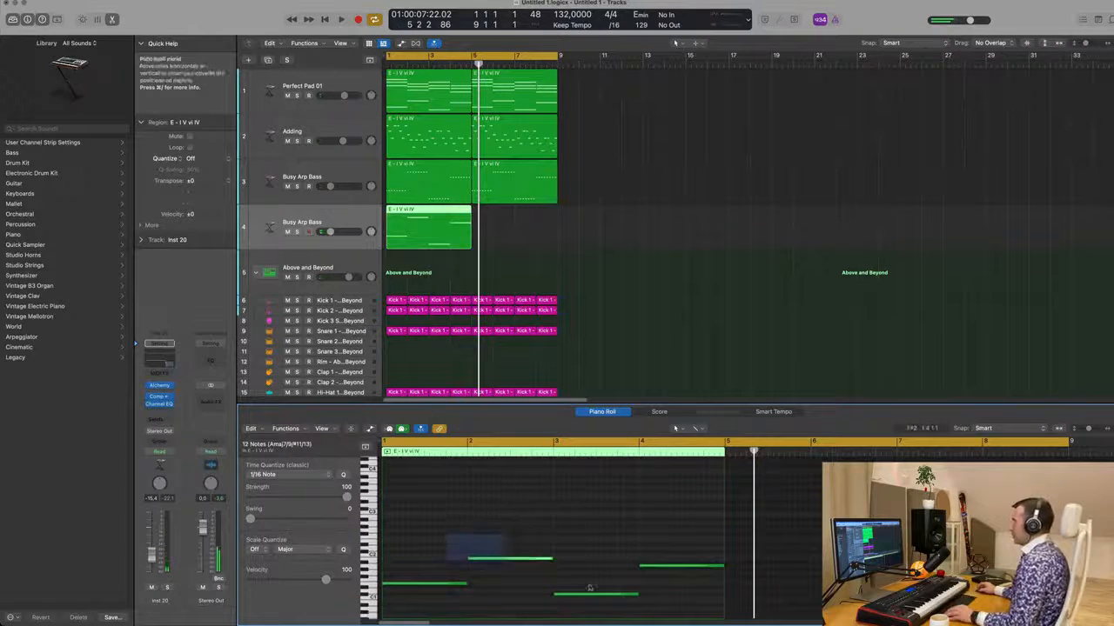
# Step: Shorten the root notes and repeat them as four quarter notes per bar, and play the result
pyautogui.scroll(-5, 446, 537)
pyautogui.keyDown('ctrl'); pyautogui.keyDown('alt'); pyautogui.click(539, 586); pyautogui.keyUp('alt'); pyautogui.keyUp('ctrl')
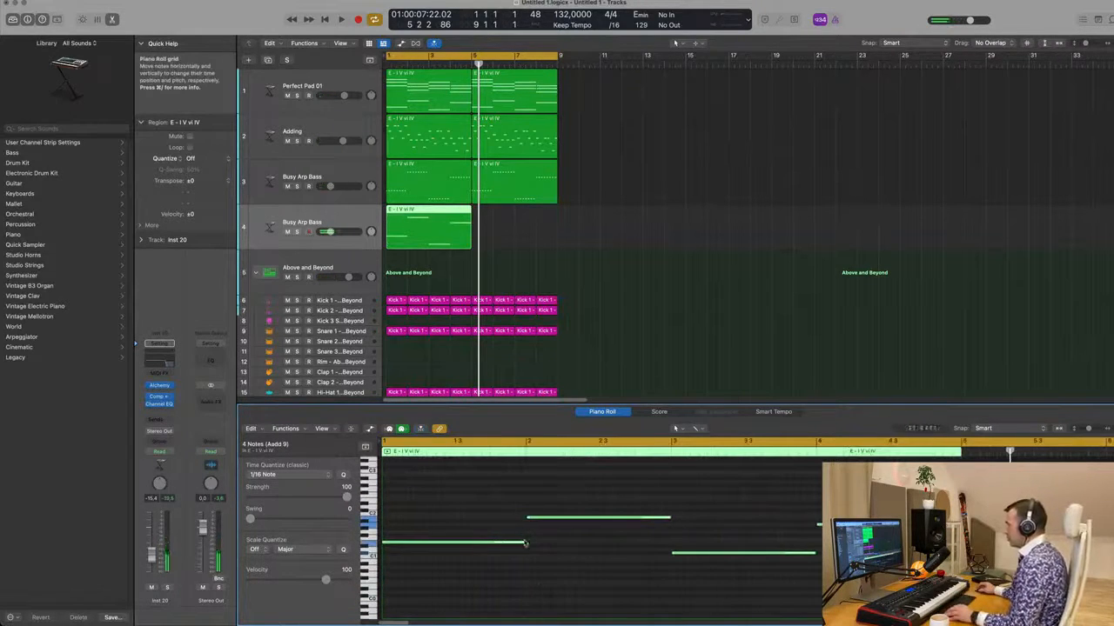
pyautogui.moveTo(523, 545)
pyautogui.mouseDown()
pyautogui.moveTo(427, 548)
pyautogui.moveTo(518, 544)
pyautogui.mouseUp()
pyautogui.press('space')
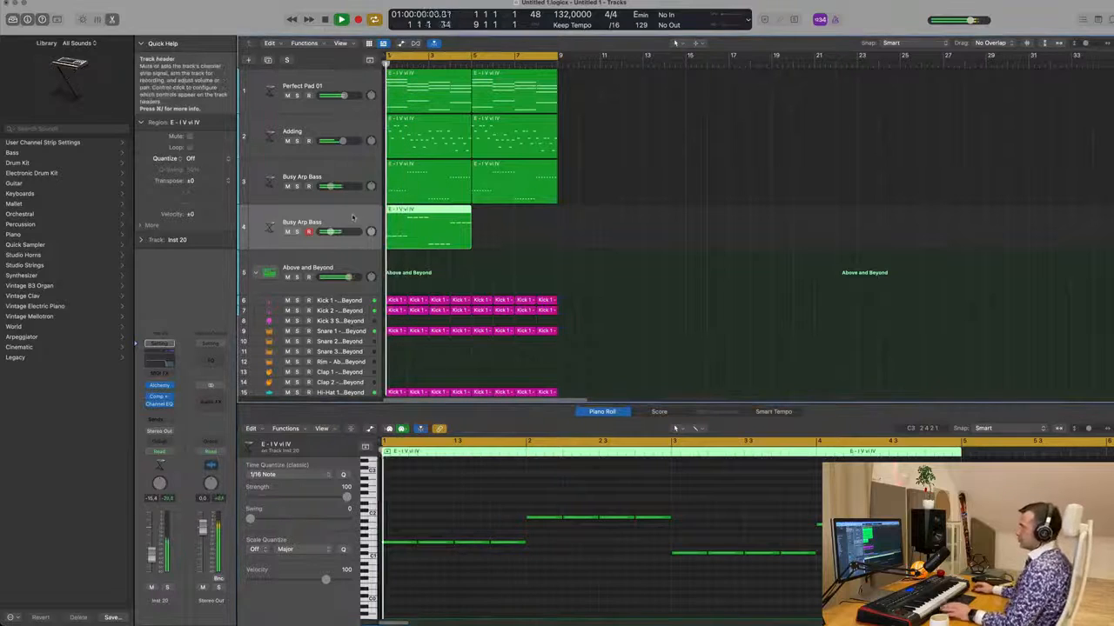
# Step: Open the Channel EQ on the duplicated bass track and turn off its high-cut band
pyautogui.click(159, 361)
pyautogui.click(841, 159)
pyautogui.press('space')
pyautogui.moveTo(740, 112); pyautogui.dragTo(904, 142)
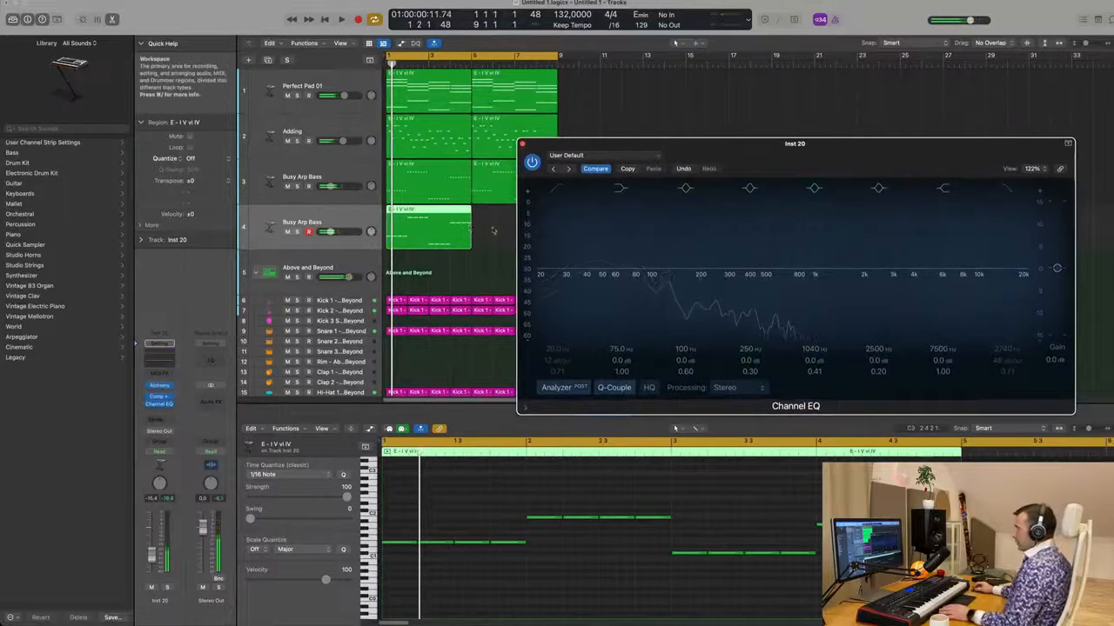
# Step: Repeat the new bass region once so it fills bars 5 to 8, and play both regions
pyautogui.click(429, 239)
pyautogui.press('super+r')
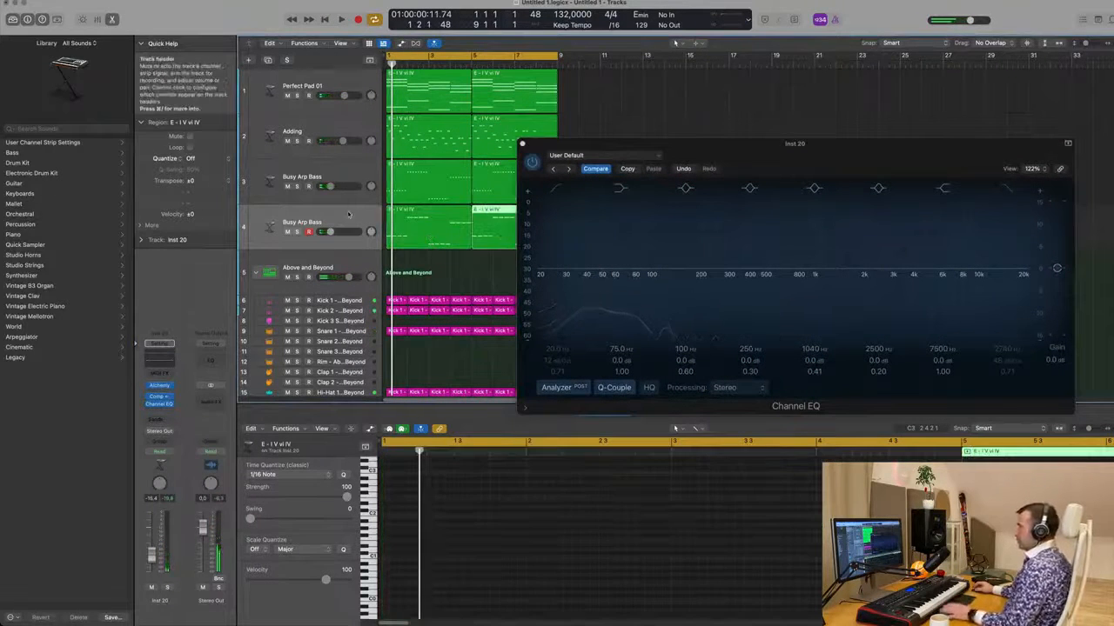
pyautogui.click(354, 217)
pyautogui.press('space')
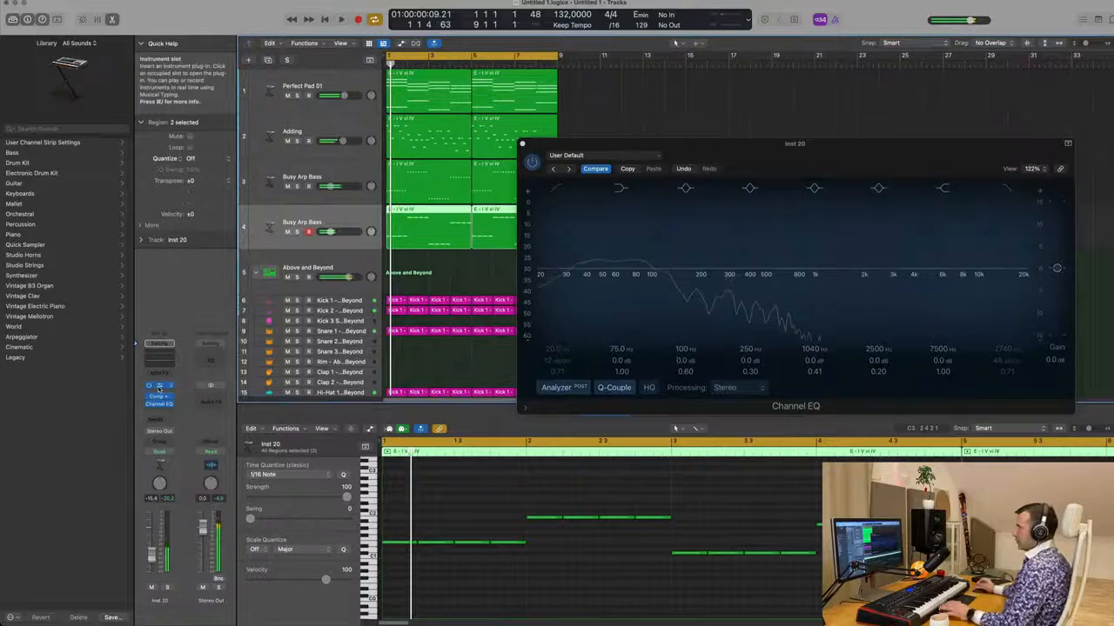
# Step: Open Alchemy on the duplicated bass track and filter the Trance bass presets by Complex timbre
pyautogui.click(159, 387)
pyautogui.moveTo(699, 122); pyautogui.dragTo(721, 121)
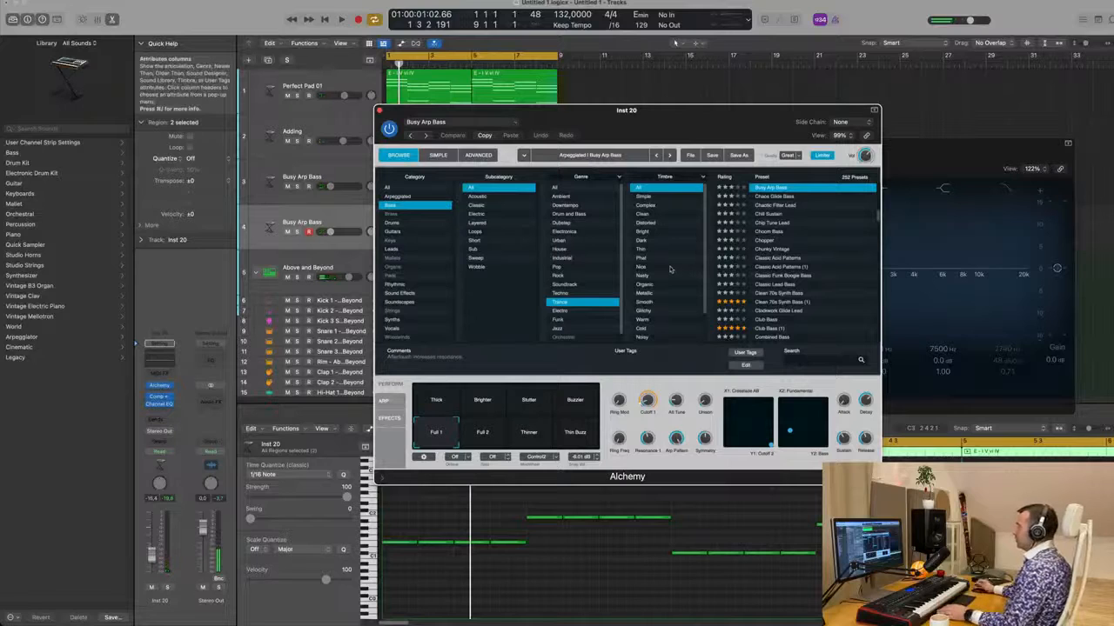
pyautogui.click(646, 205)
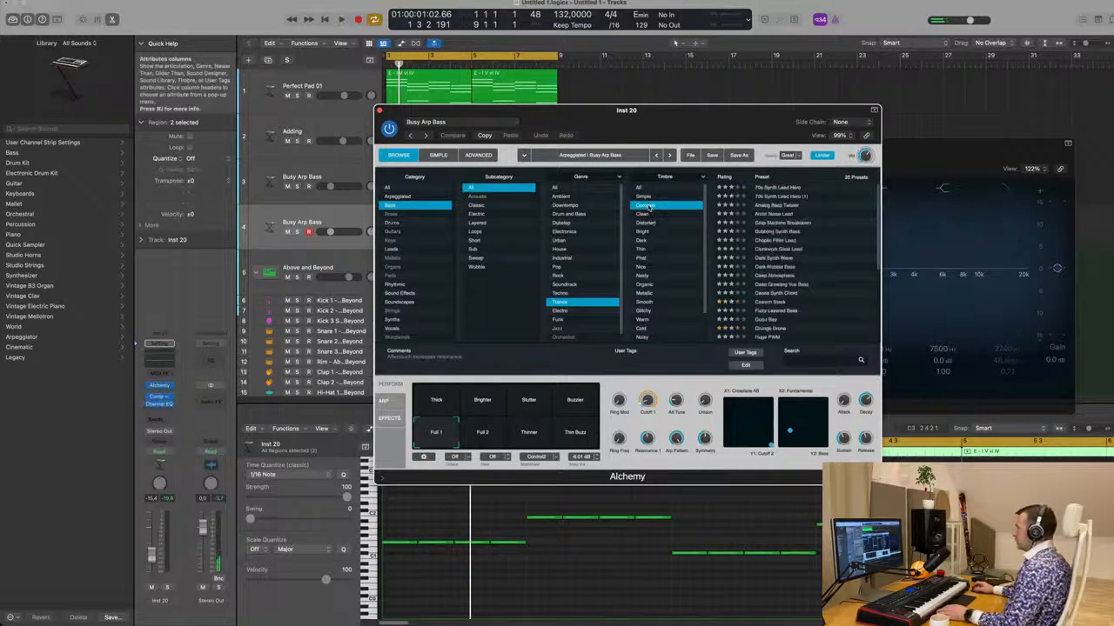
# Step: Load the Dark Synth Wave preset and audition it with the track volume raised to about -3.9 dB
pyautogui.click(775, 260)
pyautogui.moveTo(722, 125); pyautogui.dragTo(762, 150)
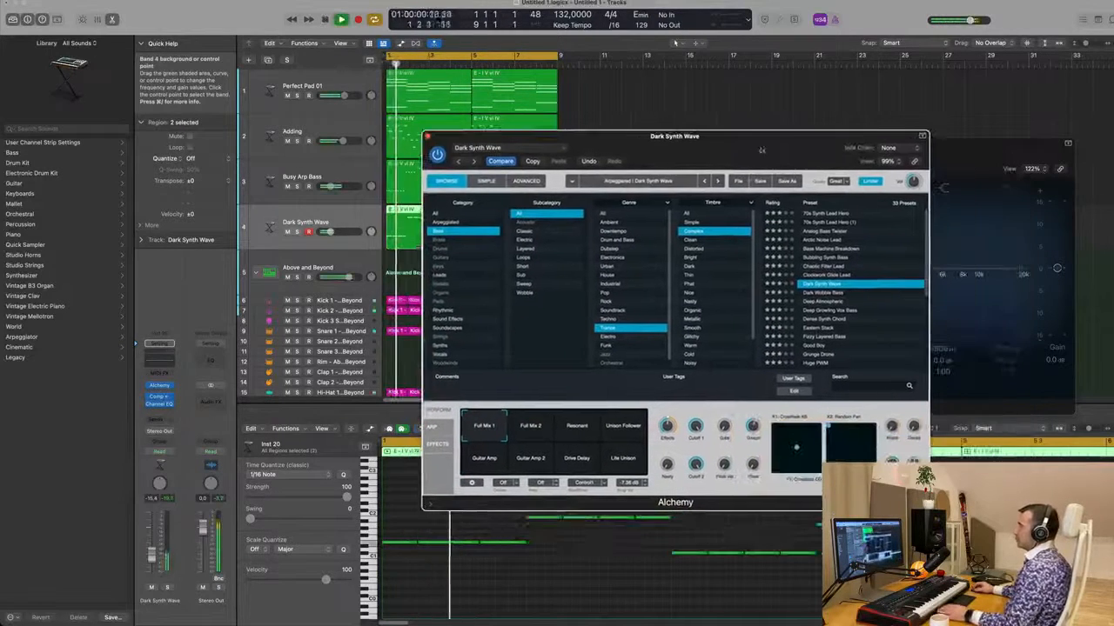
pyautogui.press('space')
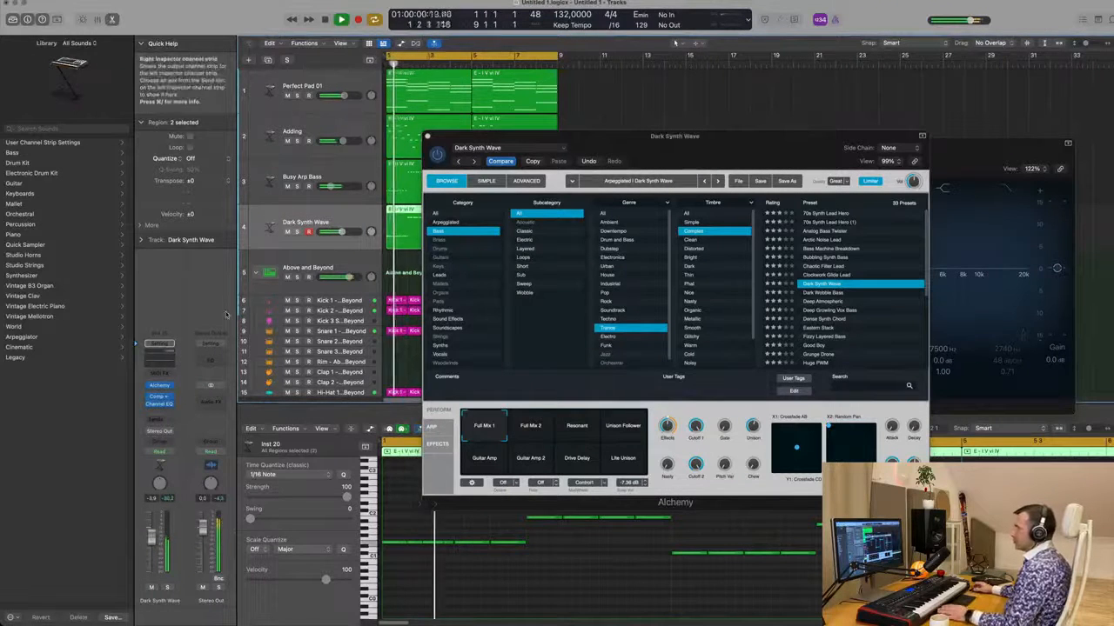
# Step: Load the Deep Atmospheric preset in Alchemy and move its window clear of the bass regions
pyautogui.click(825, 301)
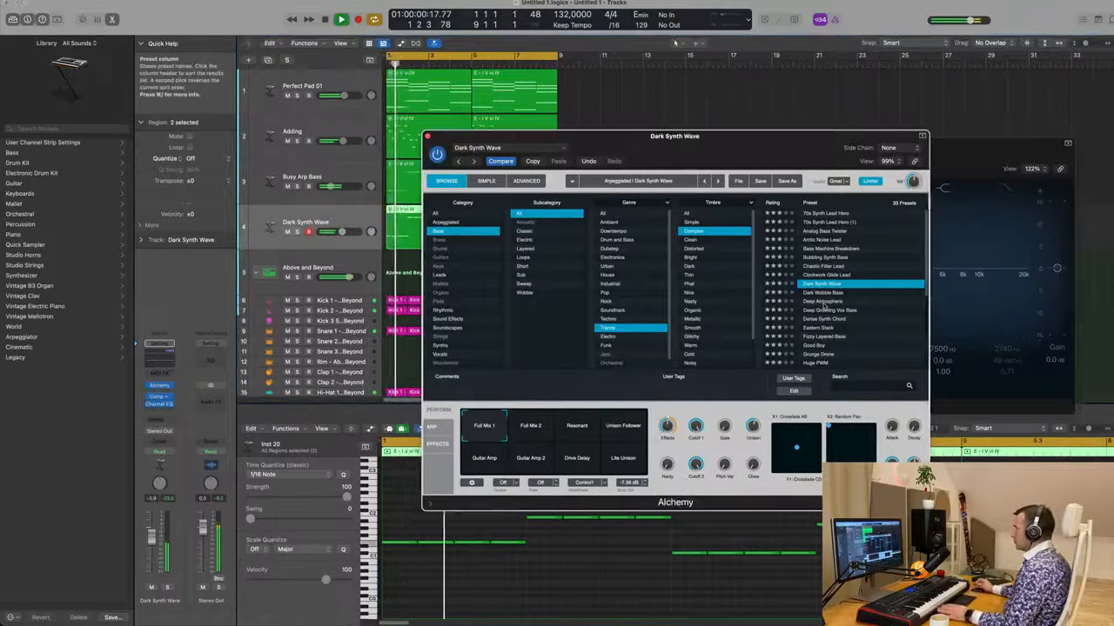
pyautogui.press('space')
pyautogui.moveTo(557, 137); pyautogui.dragTo(687, 148)
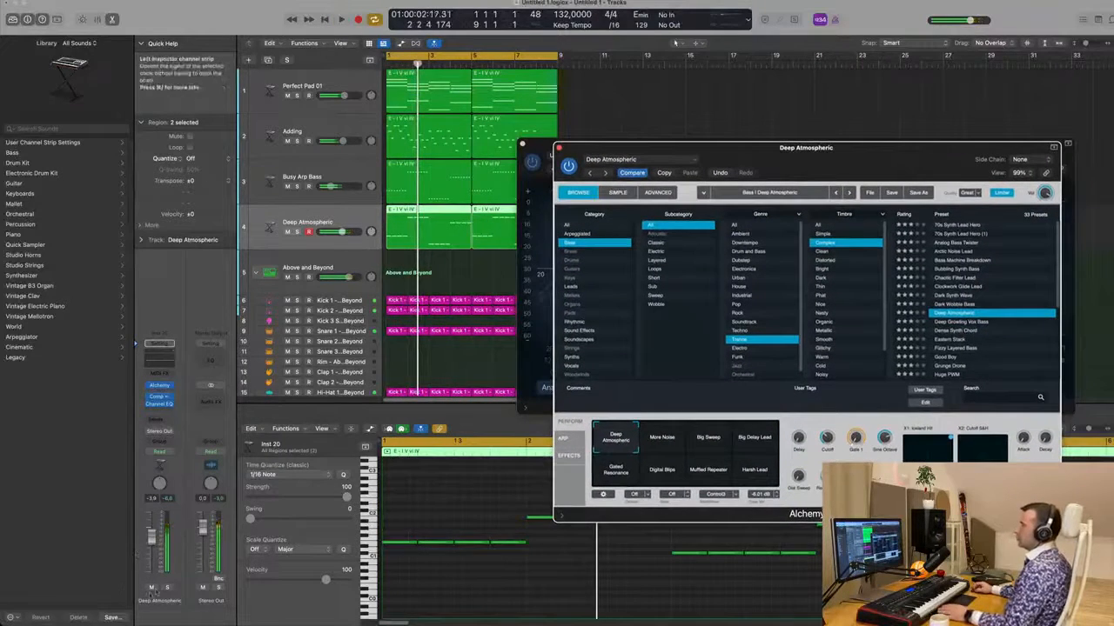
# Step: Compare the mix with the Deep Atmospheric track muted and unmuted, and lower its volume to about -9.4 dB
pyautogui.click(152, 589)
pyautogui.press('space')
pyautogui.press('space')
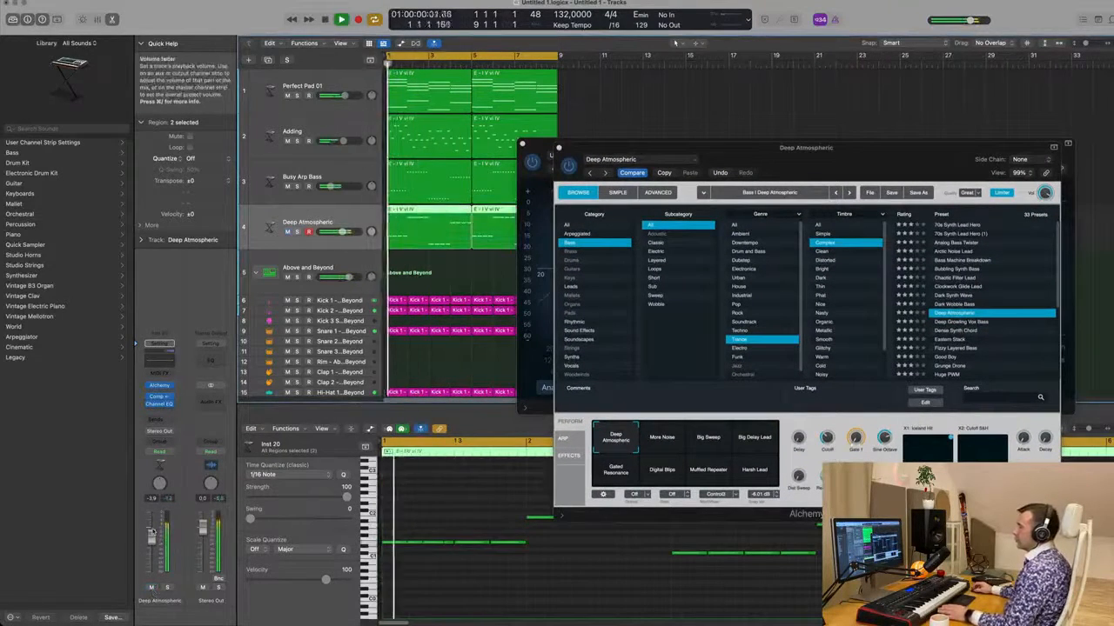
pyautogui.press('space')
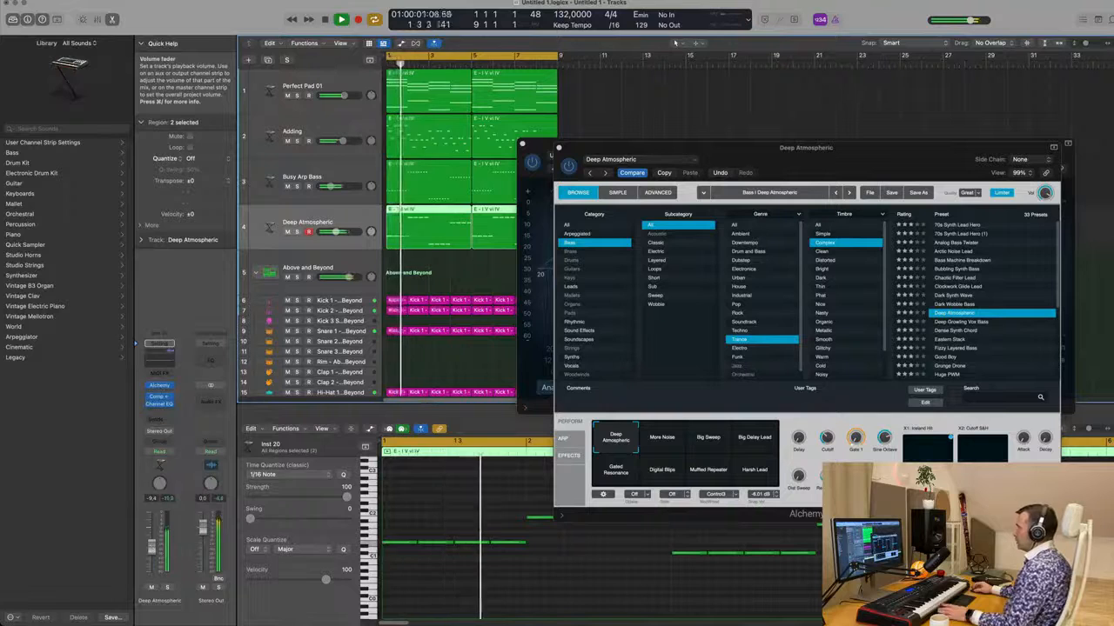
# Step: Audition Alchemy's More Noise snapshot with an adjusted cutoff, and switch to the Big Sweep snapshot
pyautogui.click(666, 437)
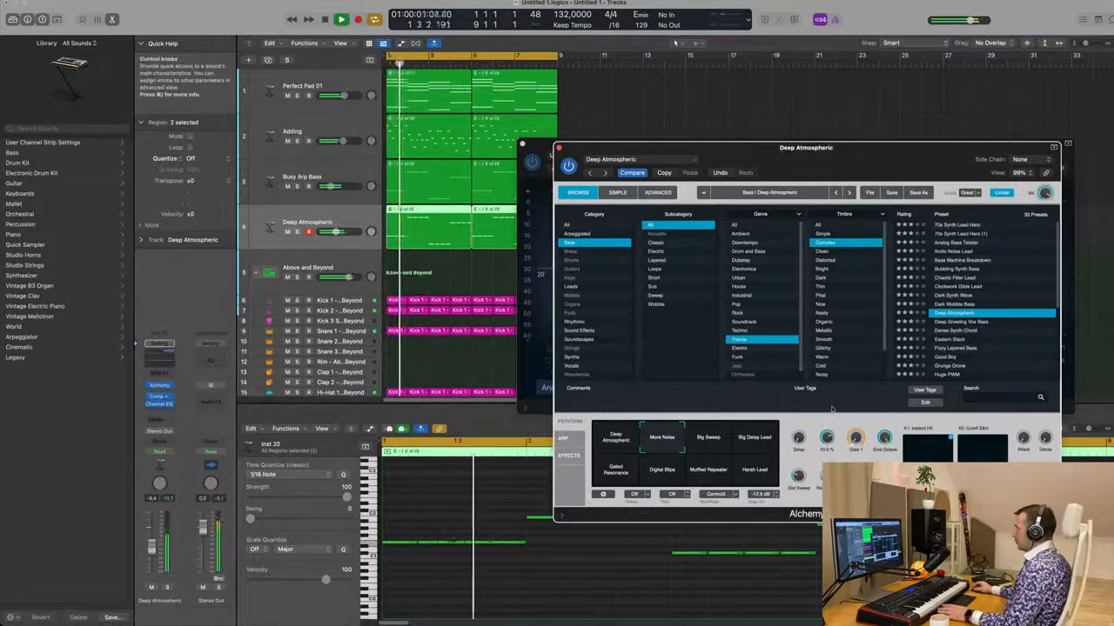
pyautogui.click(708, 438)
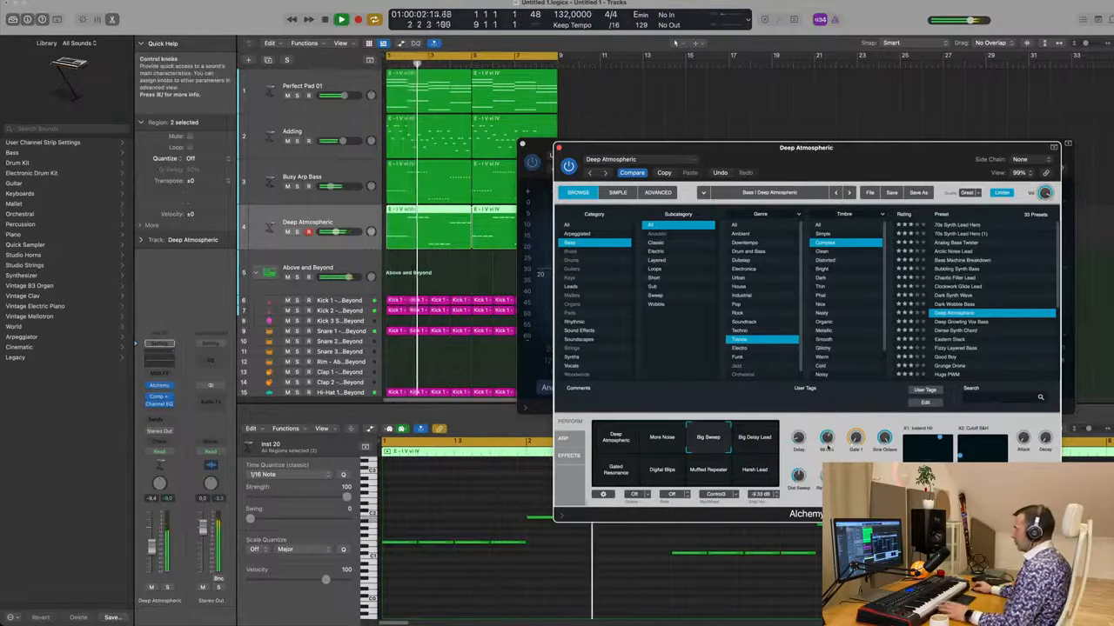
# Step: Audition Alchemy's remaining snapshots from Big Delay Lead through Harsh Lead, and return to the Deep Atmospheric snapshot
pyautogui.click(750, 438)
pyautogui.click(616, 471)
pyautogui.press('space')
pyautogui.click(665, 476)
pyautogui.click(710, 477)
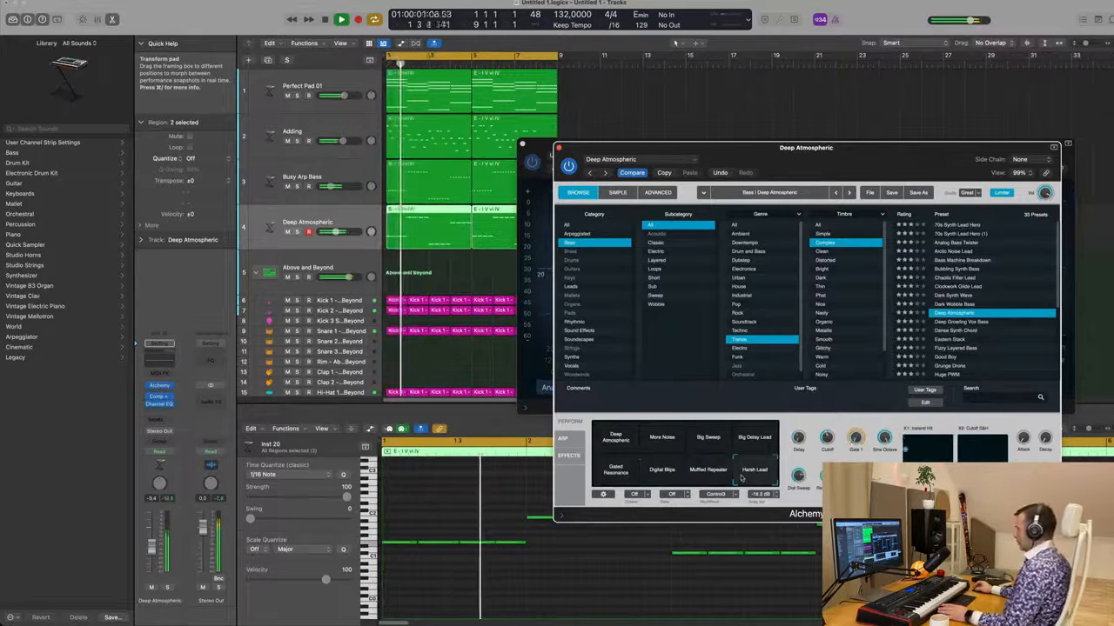
pyautogui.click(628, 443)
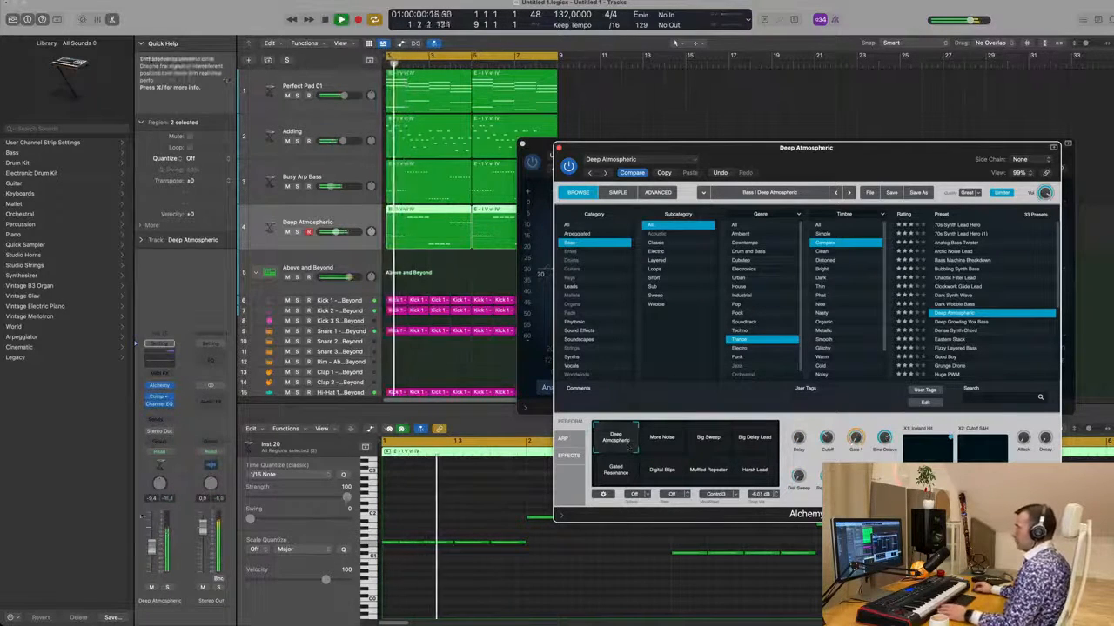
# Step: Solo the Deep Atmospheric track from the start of the loop and show Alchemy's arpeggiator settings
pyautogui.click(168, 587)
pyautogui.press('Return')
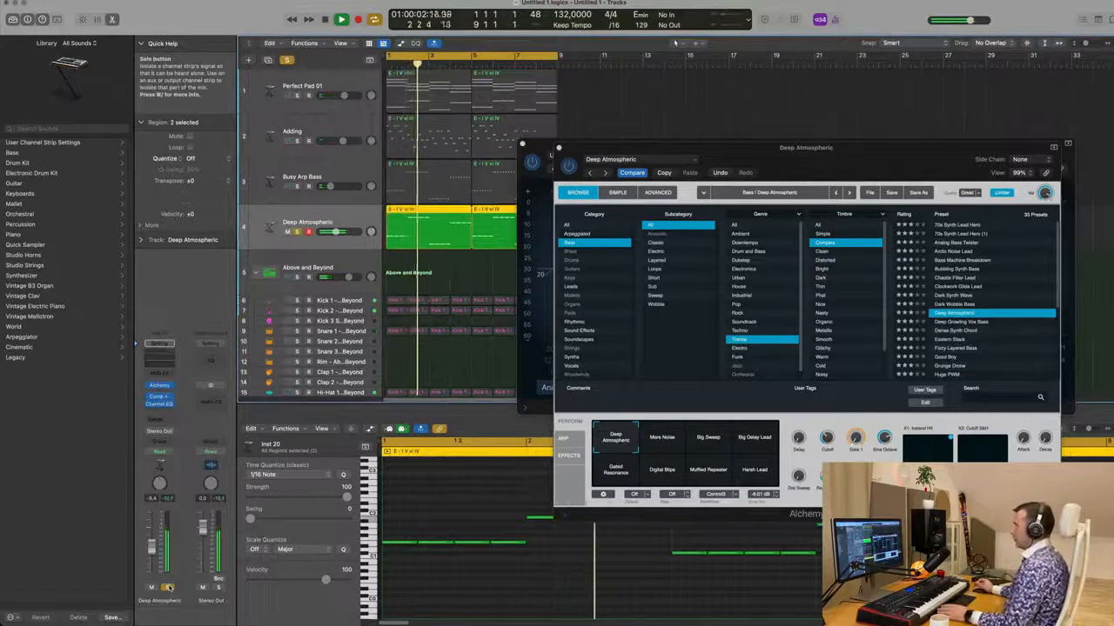
pyautogui.press('Return')
pyautogui.click(568, 438)
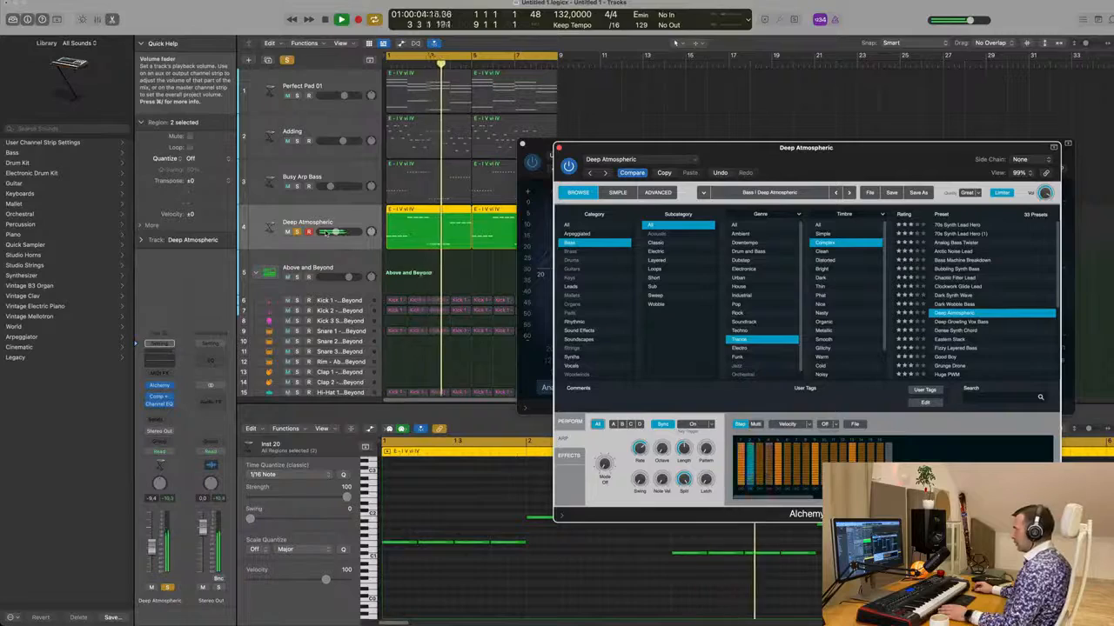
# Step: Return Alchemy to its performance controls and adjust the Resonance knob while the soloed bass plays
pyautogui.click(159, 344)
pyautogui.moveTo(1013, 209); pyautogui.dragTo(721, 173)
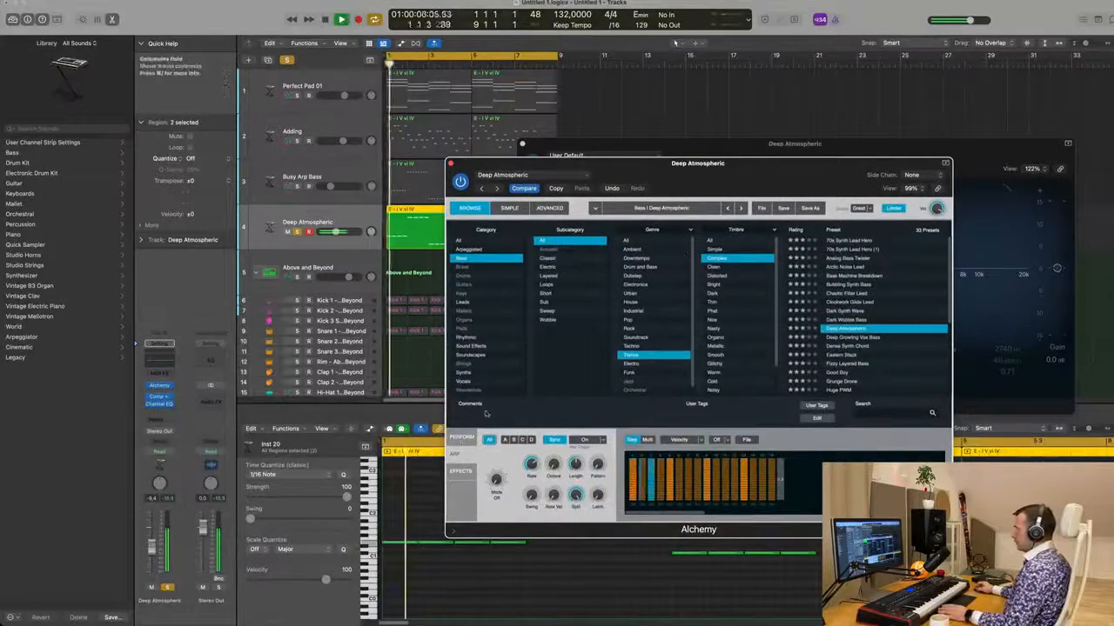
pyautogui.click(460, 438)
pyautogui.press('space')
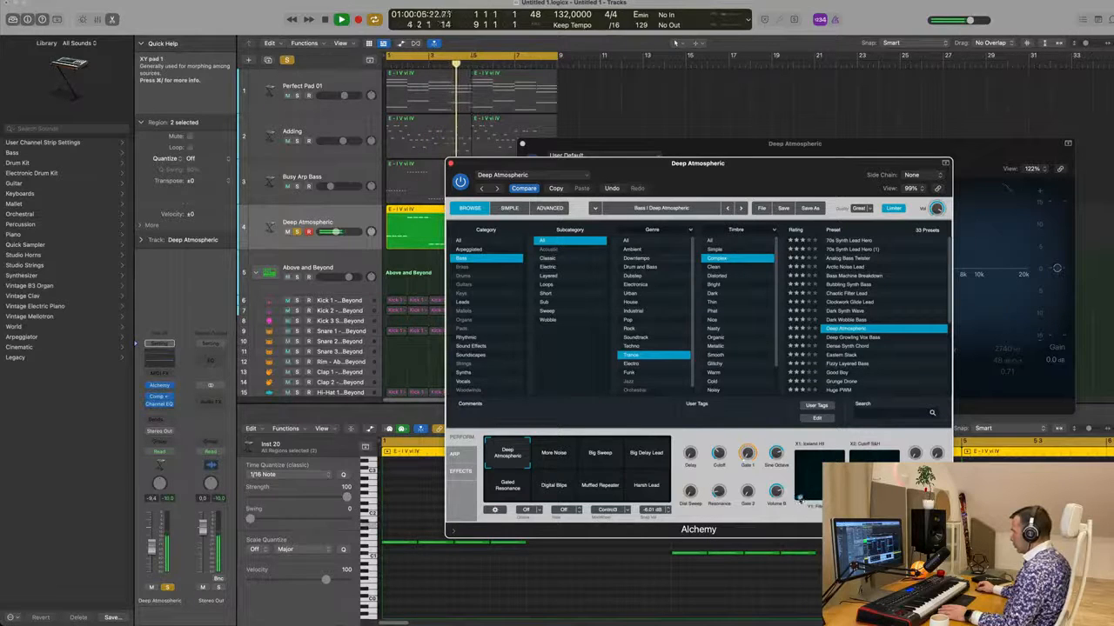
pyautogui.press('Return')
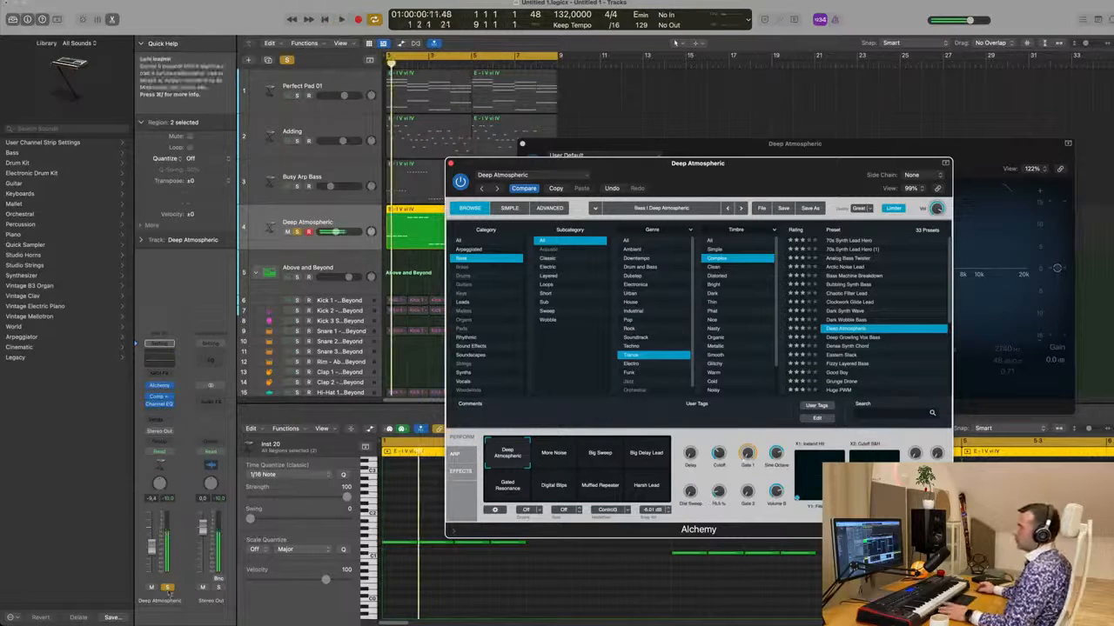
# Step: Unsolo the Deep Atmospheric track and adjust Alchemy's Cutoff knob and second XY pad against the full mix
pyautogui.click(167, 588)
pyautogui.press('space')
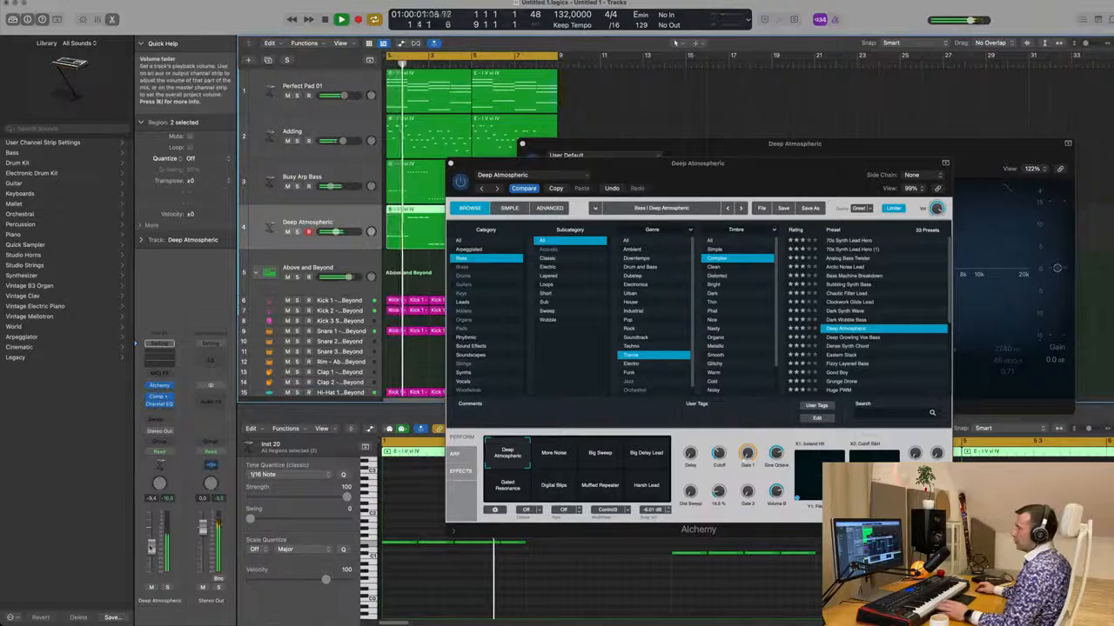
pyautogui.press('space')
pyautogui.press('space')
pyautogui.click(718, 452)
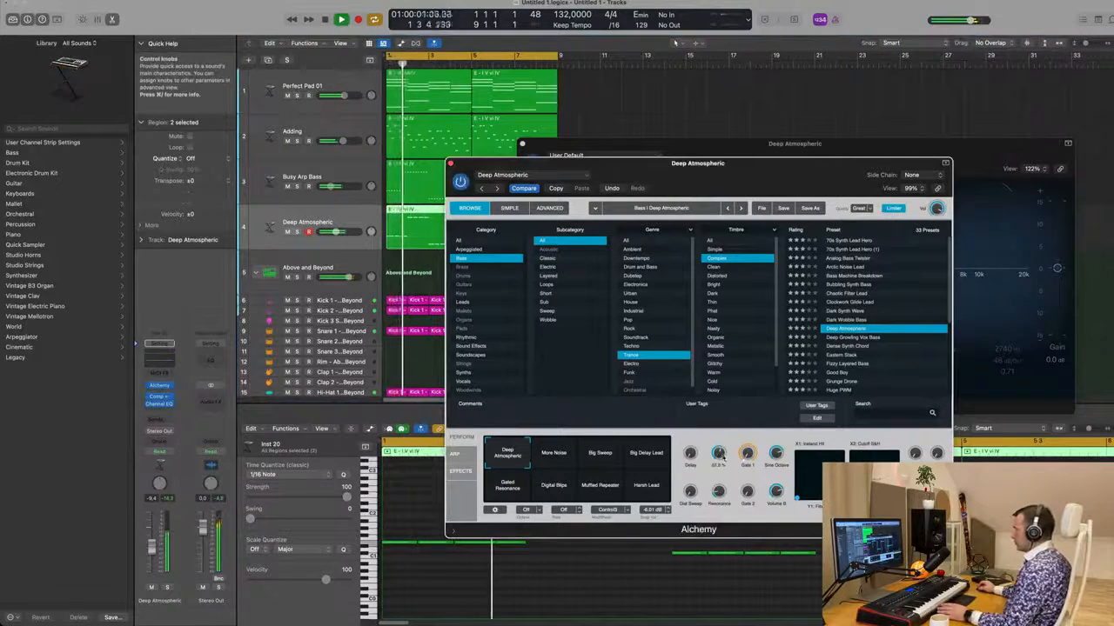
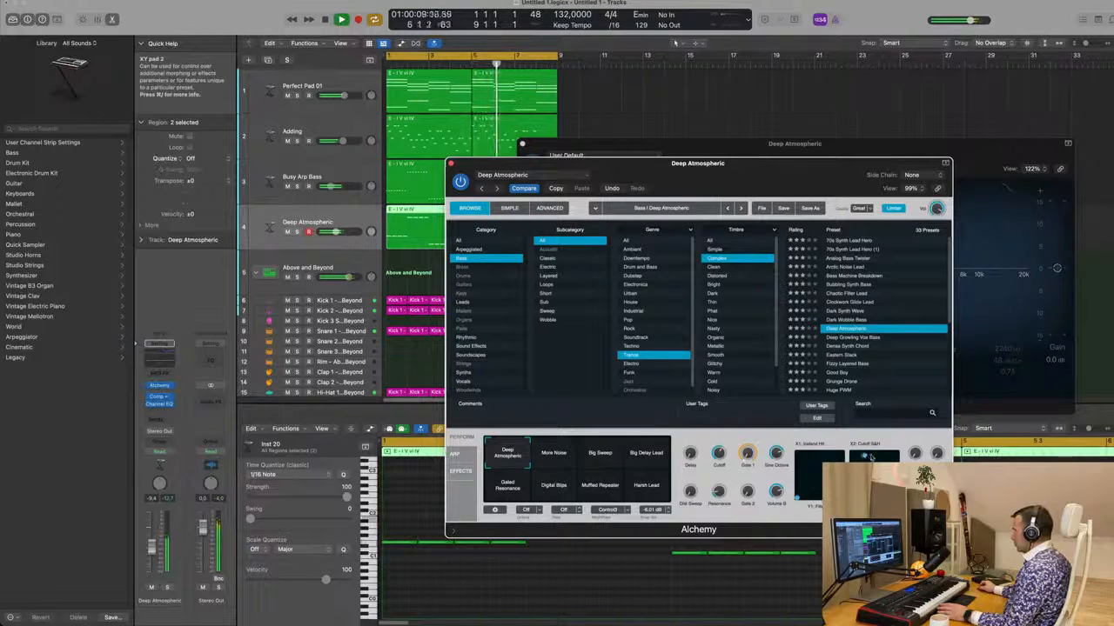
pyautogui.moveTo(864, 458); pyautogui.dragTo(890, 458)
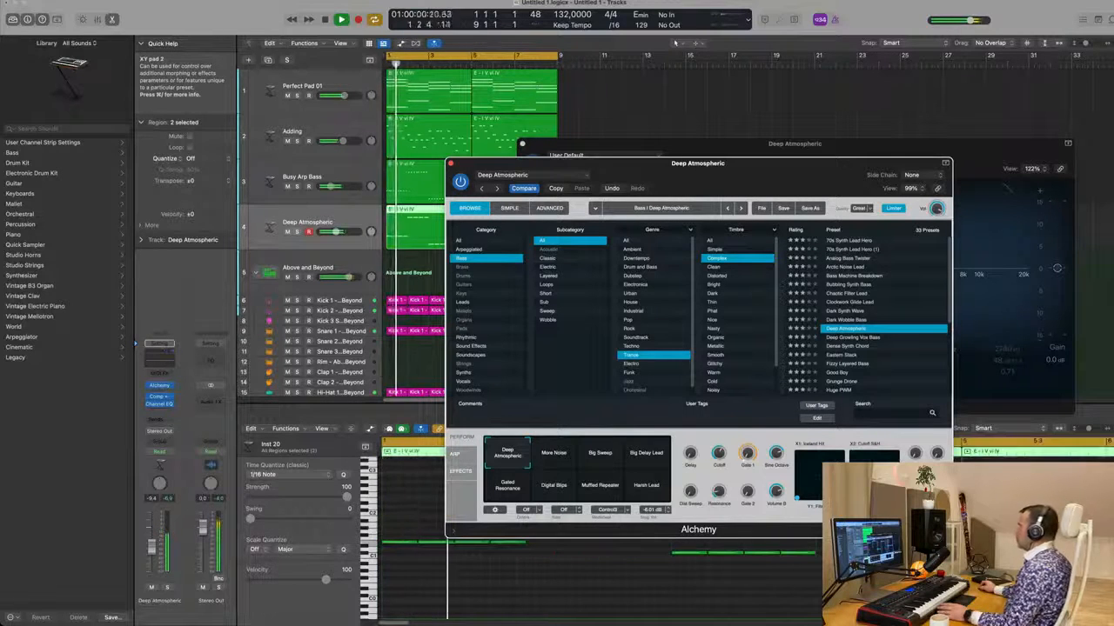
# Step: Set Alchemy's cutoff to about 18.7% and raise the Deep Atmospheric track's volume to about -6.2 dB
pyautogui.moveTo(746, 165); pyautogui.dragTo(905, 128)
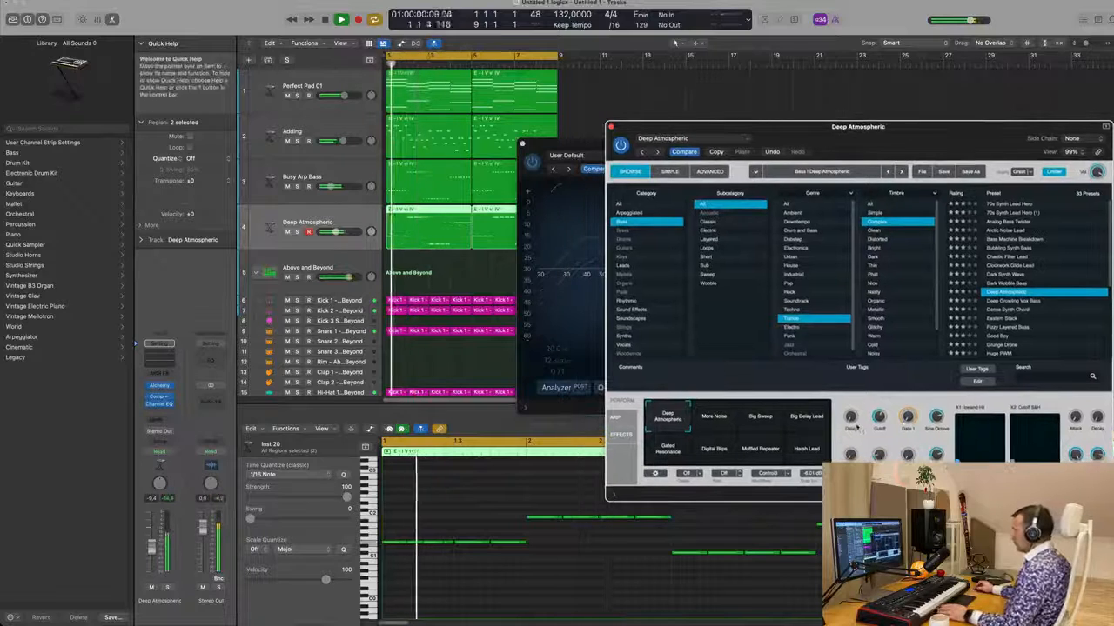
pyautogui.moveTo(882, 439)
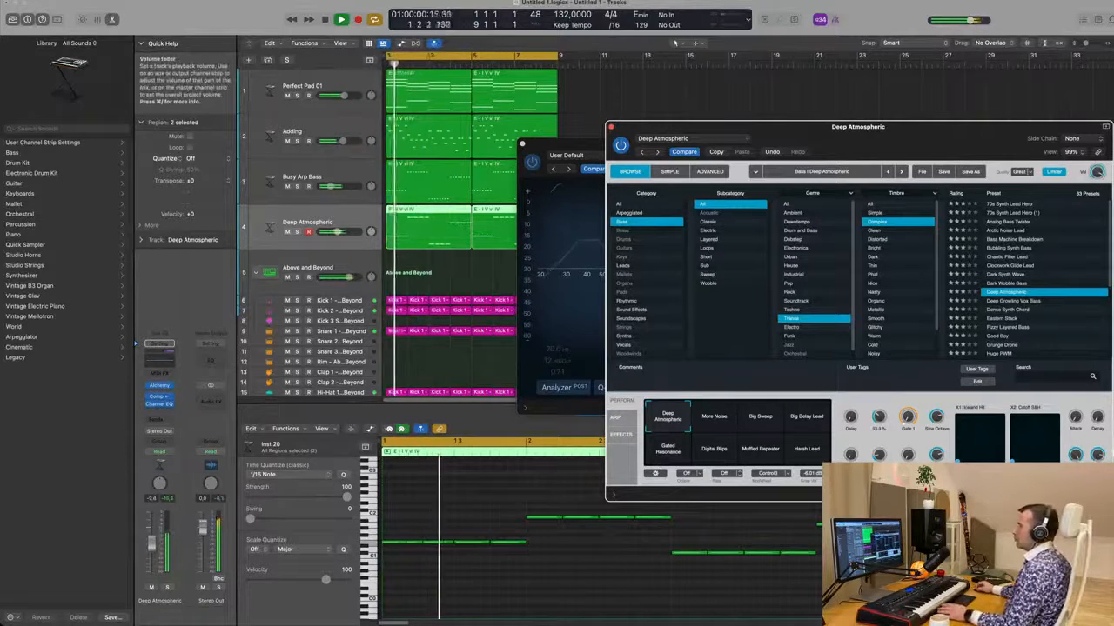
pyautogui.click(168, 588)
pyautogui.click(168, 588)
pyautogui.press('Return')
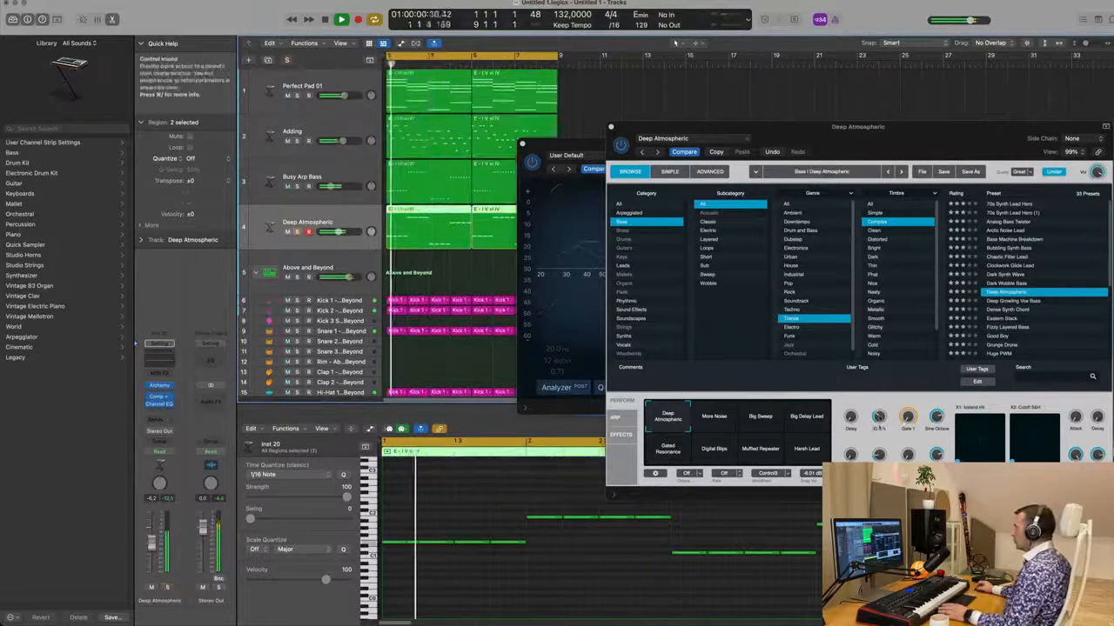
pyautogui.click(878, 433)
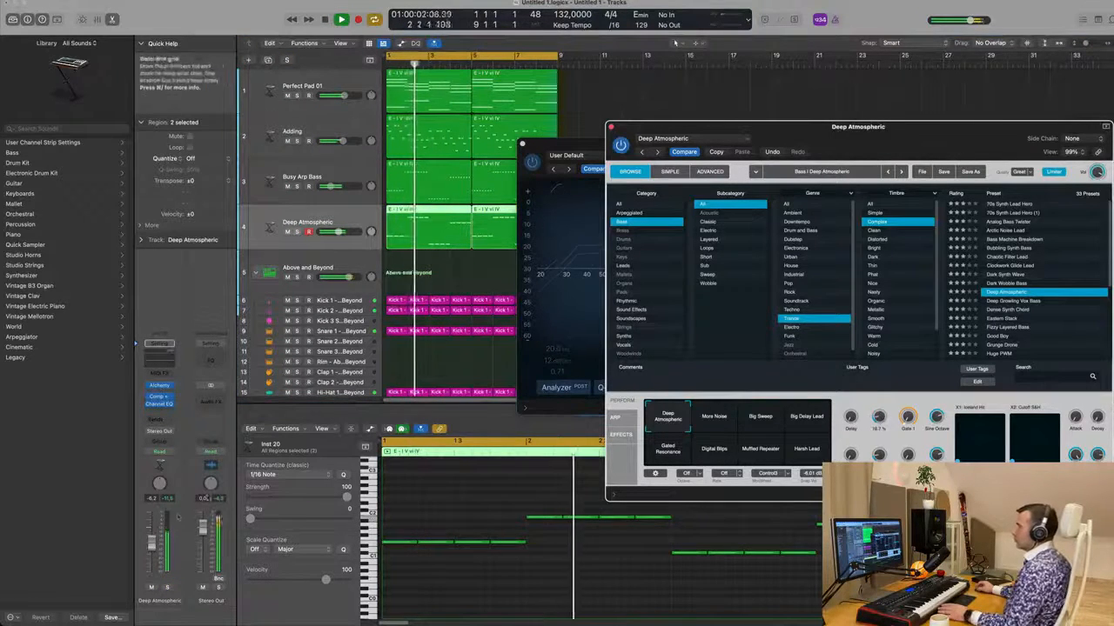
# Step: Lower the Deep Atmospheric track's volume to about -7.0 dB and close its Channel EQ and Alchemy windows
pyautogui.moveTo(783, 127); pyautogui.dragTo(553, 213)
pyautogui.moveTo(565, 146); pyautogui.dragTo(517, 182)
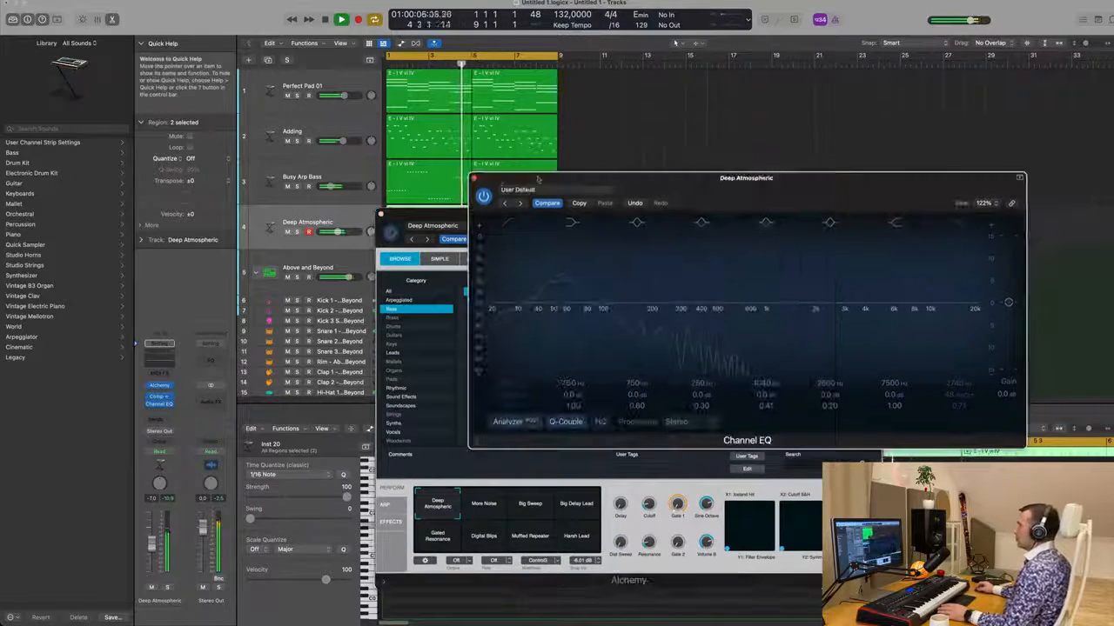
pyautogui.click(476, 181)
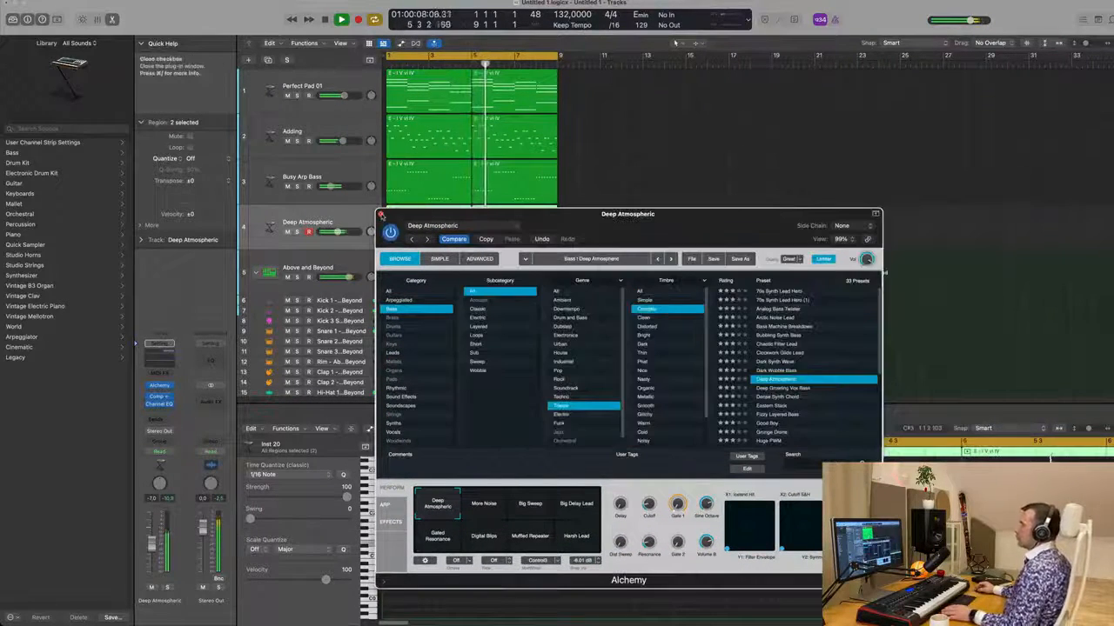
pyautogui.click(380, 213)
# Step: Set the Adding track's volume to 0.0 dB and deselect all regions
pyautogui.press('p')
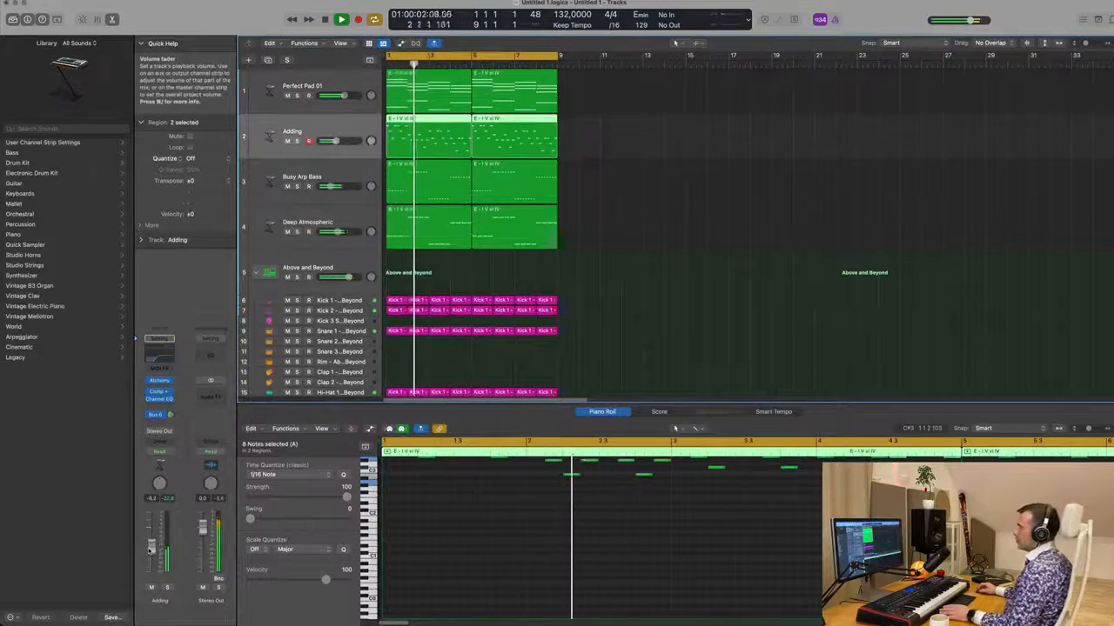
pyautogui.scroll(-2, 658, 315)
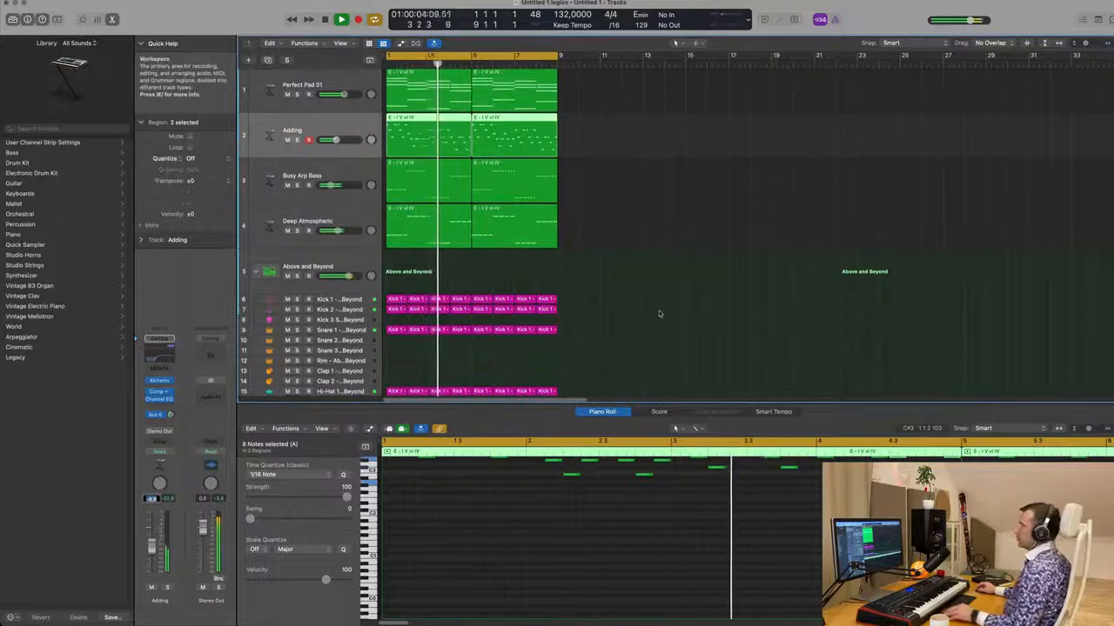
pyautogui.scroll(-3, 658, 315)
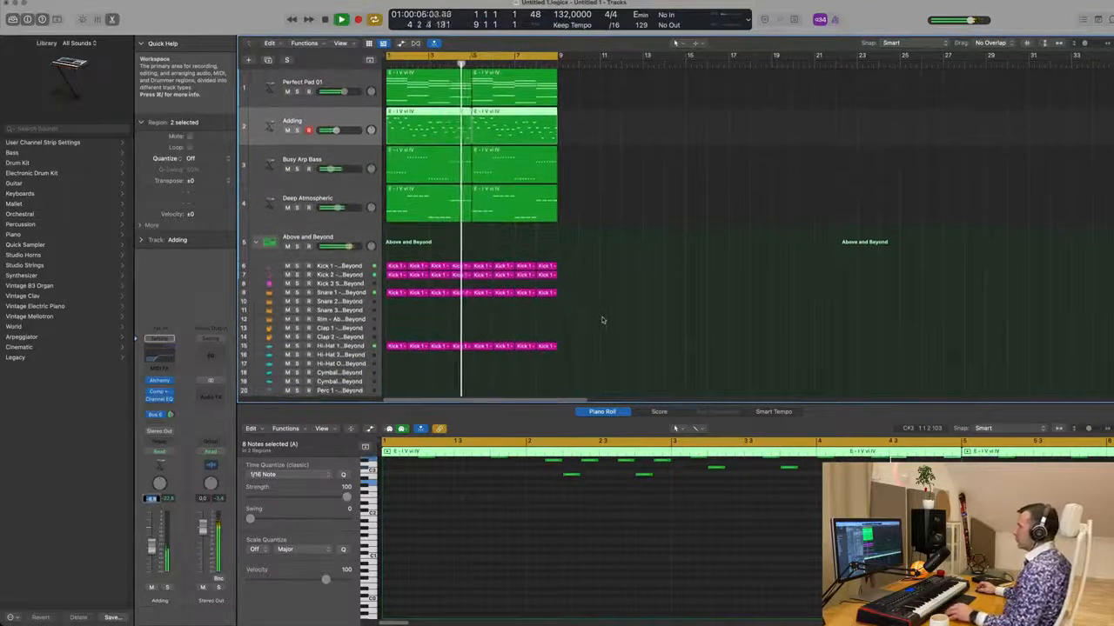
pyautogui.scroll(2, 602, 320)
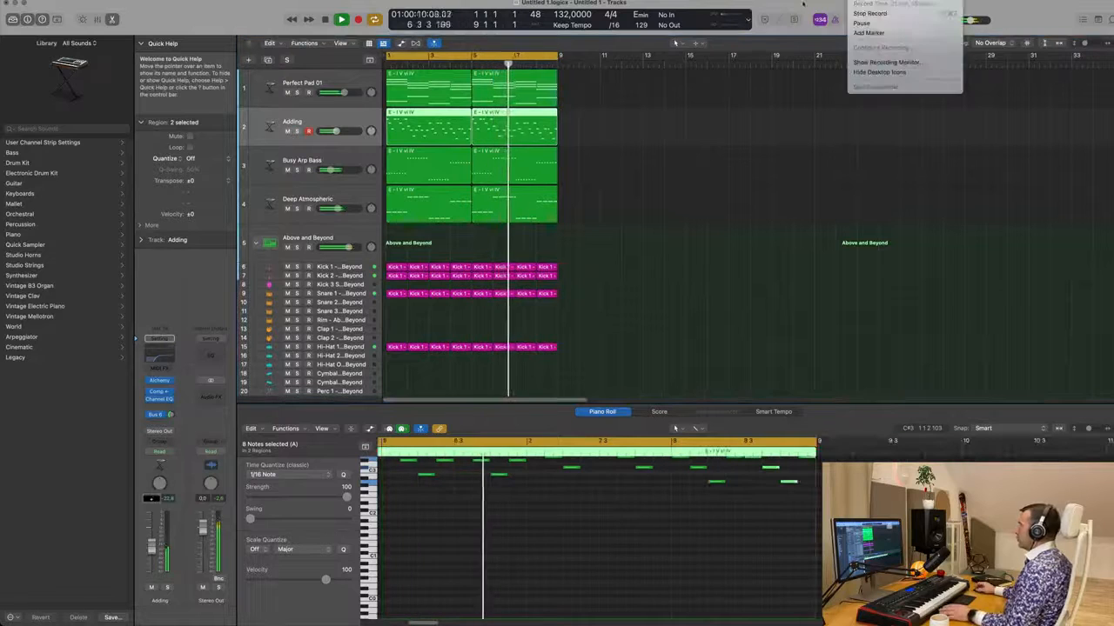
pyautogui.click(619, 214)
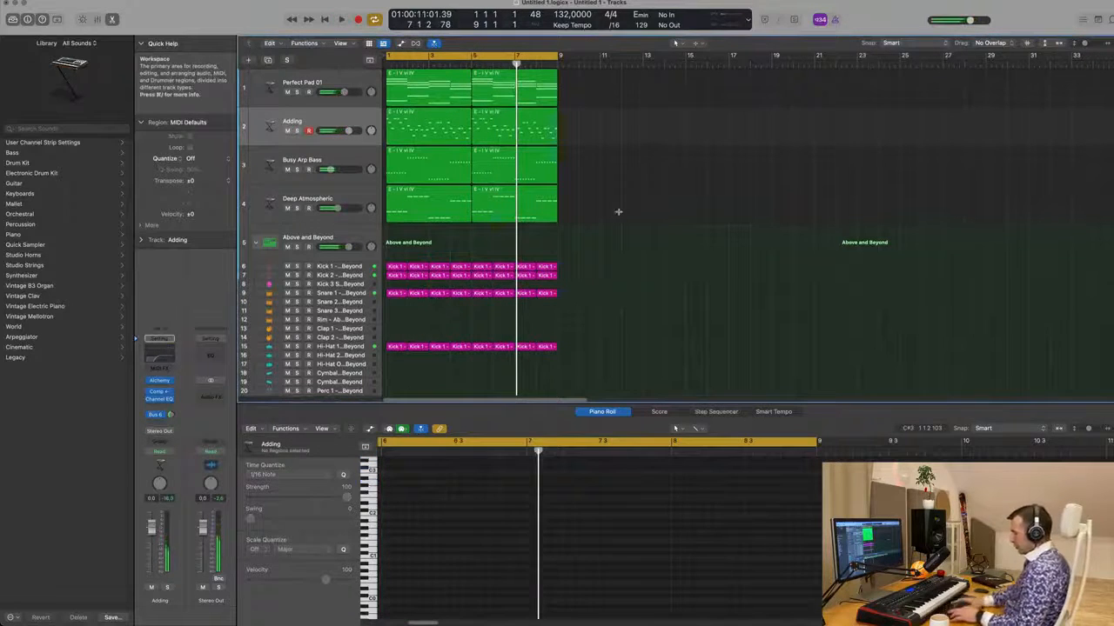
# Step: Select all regions and repeat them three times so the arrangement extends to bar 33
pyautogui.press('super+a')
pyautogui.press('super+r')
pyautogui.press('super+r')
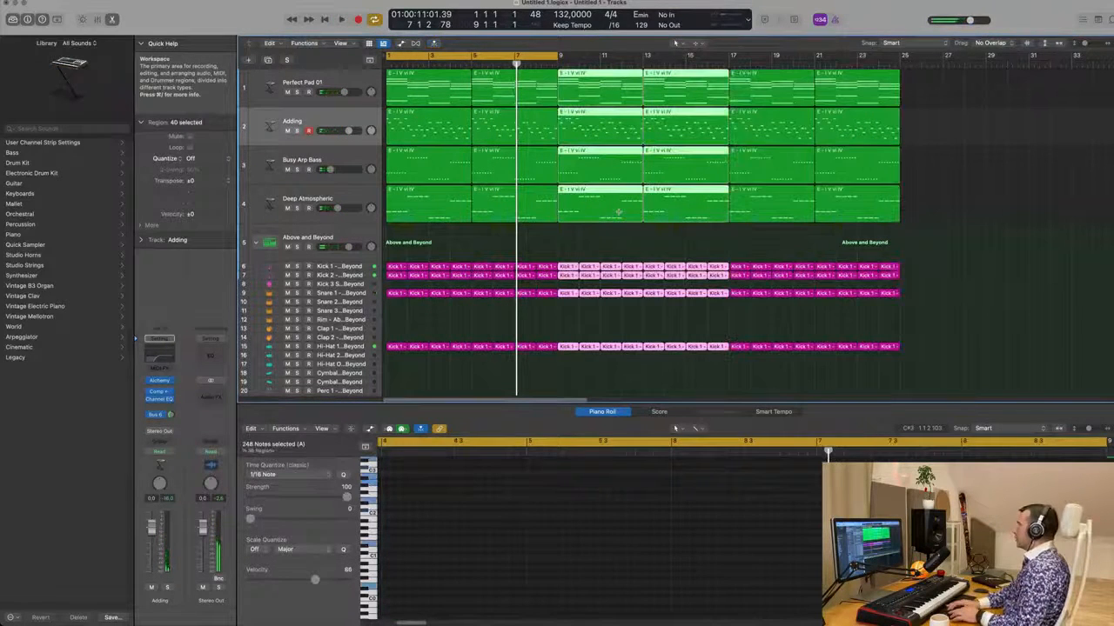
pyautogui.press('super+r')
pyautogui.press('super+Left')
pyautogui.press('super+Left')
pyautogui.press('super+Left')
pyautogui.press('Return')
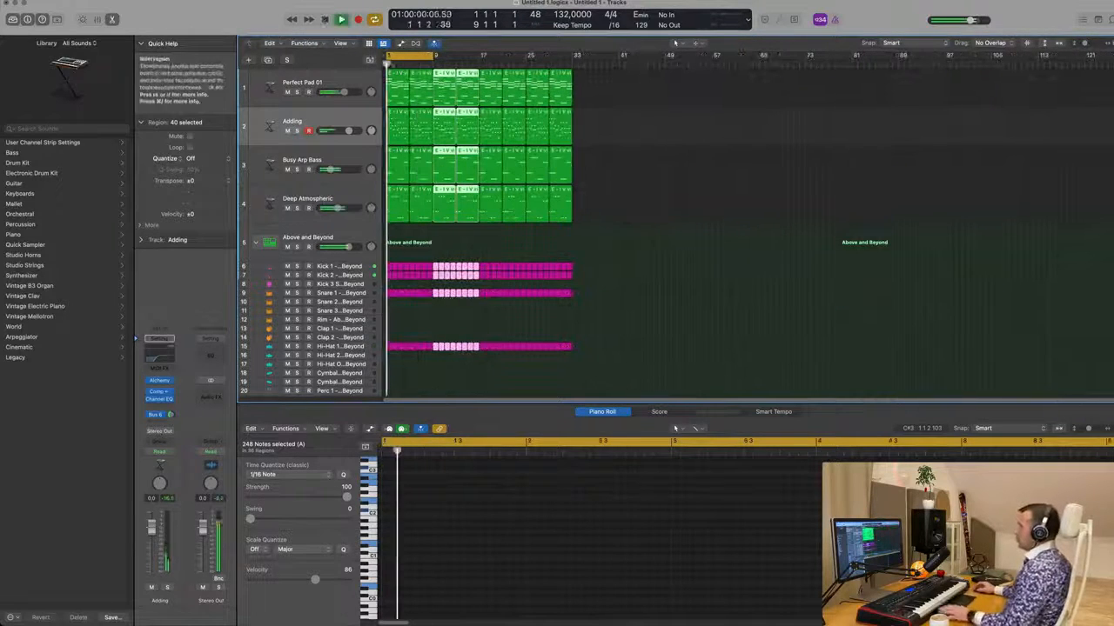
# Step: Show the secondary time ruler above the tracks and fit the extended arrangement in view
pyautogui.click(340, 42)
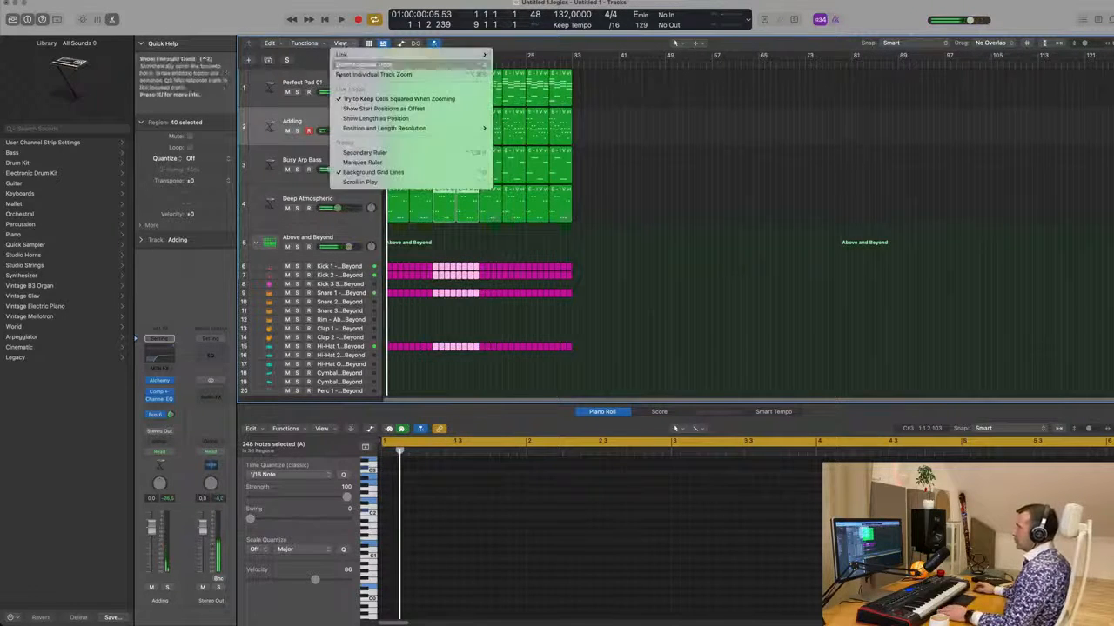
pyautogui.click(385, 152)
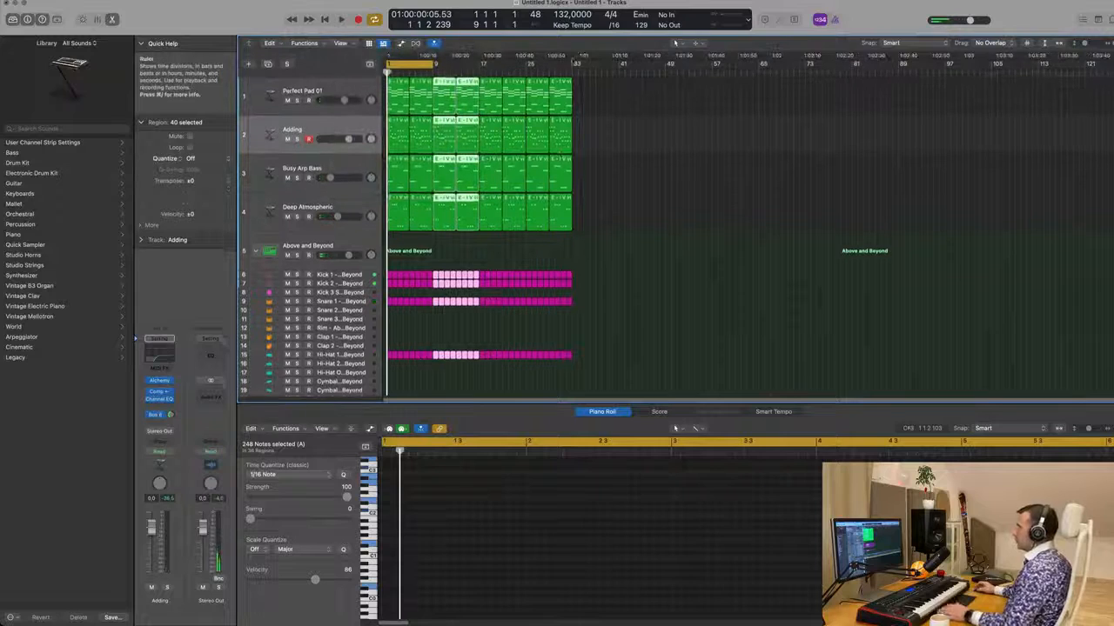
pyautogui.click(662, 133)
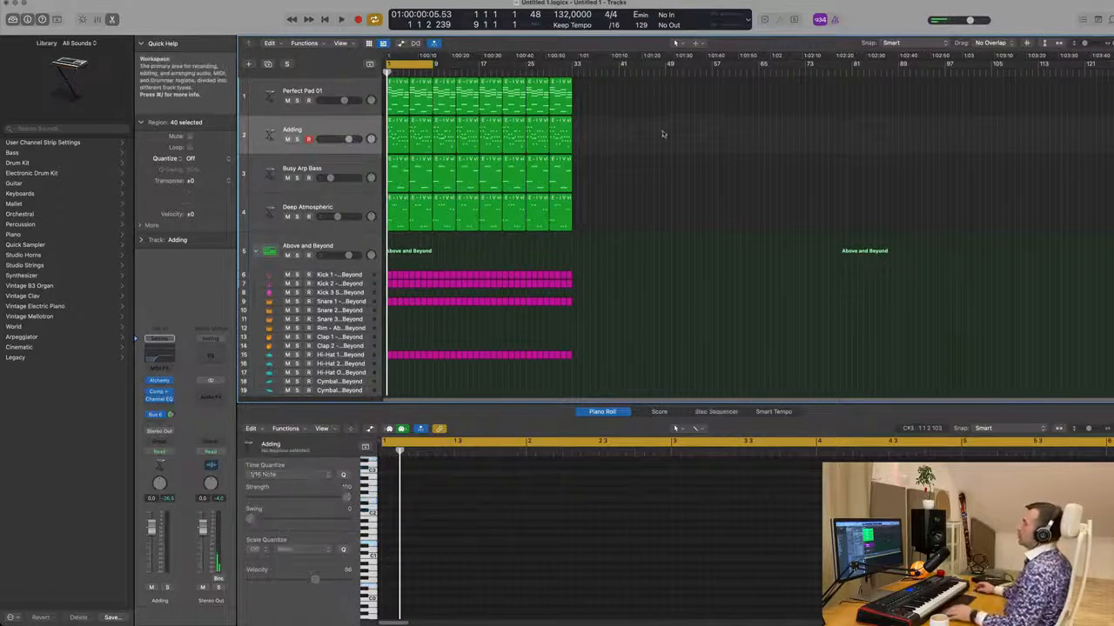
pyautogui.press('super+Right')
pyautogui.press('super+Right')
pyautogui.press('super+Right')
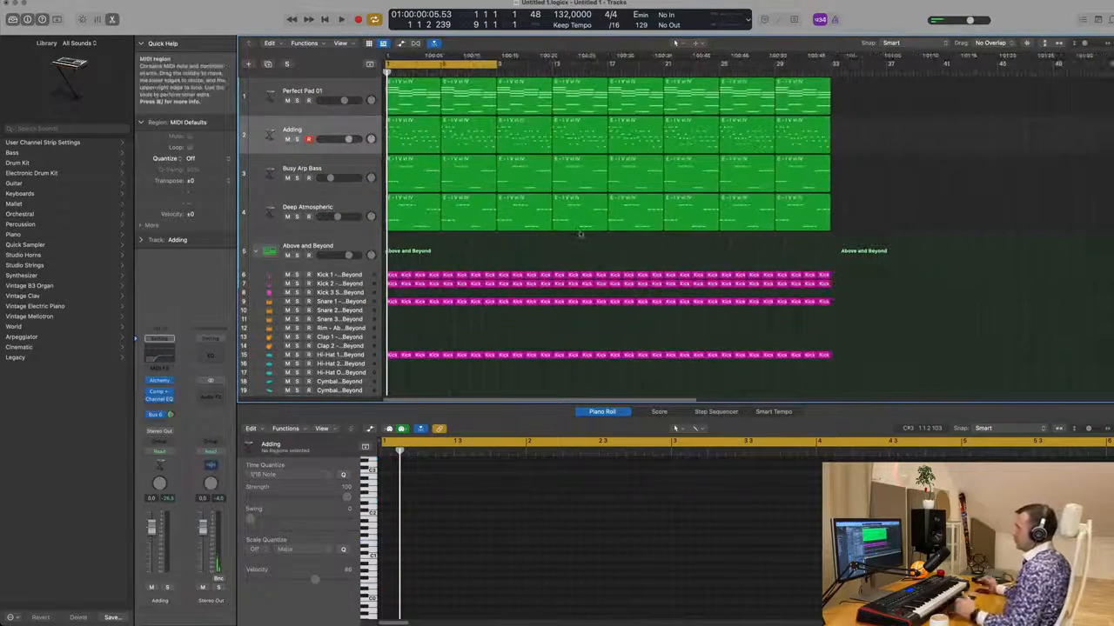
# Step: Duplicate the Above and Beyond drum machine track as a new track below its drum parts
pyautogui.press('space')
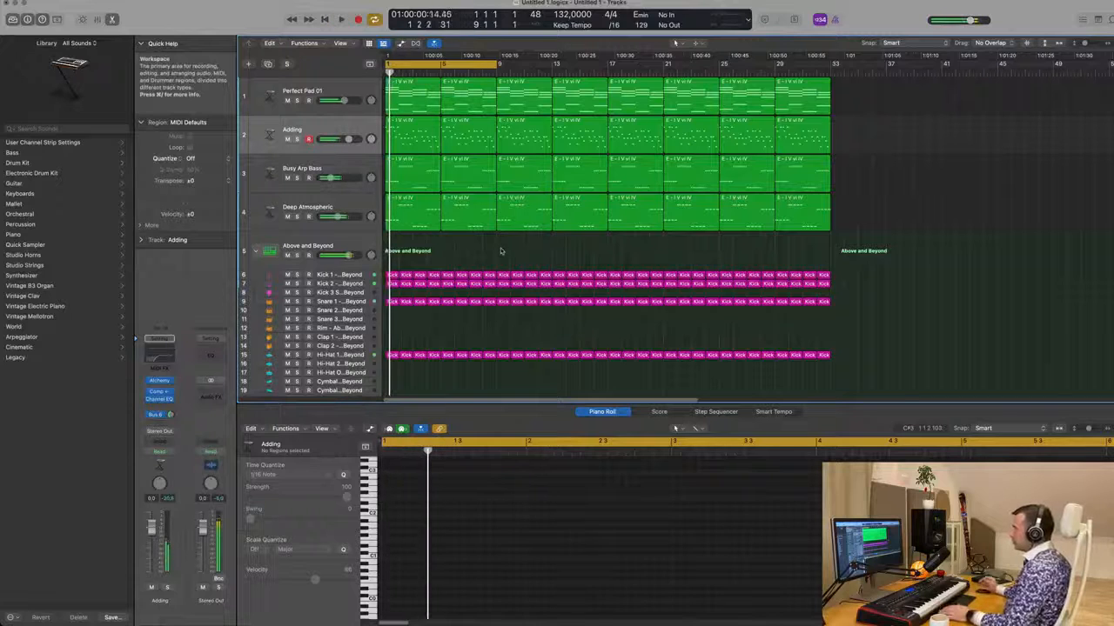
pyautogui.scroll(-3, 487, 278)
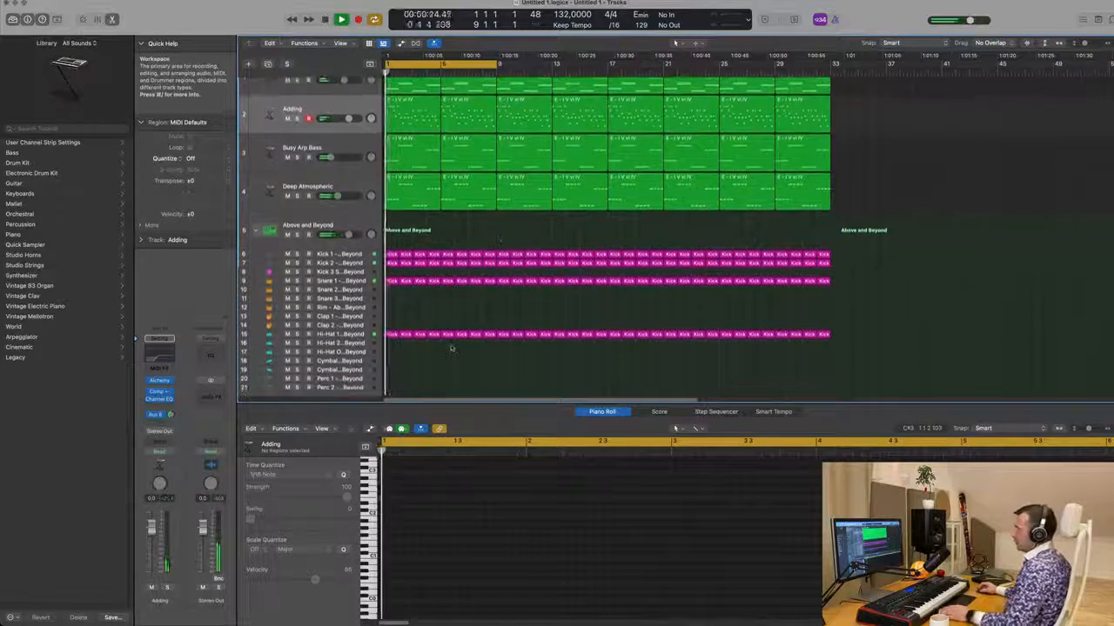
pyautogui.scroll(-2, 452, 350)
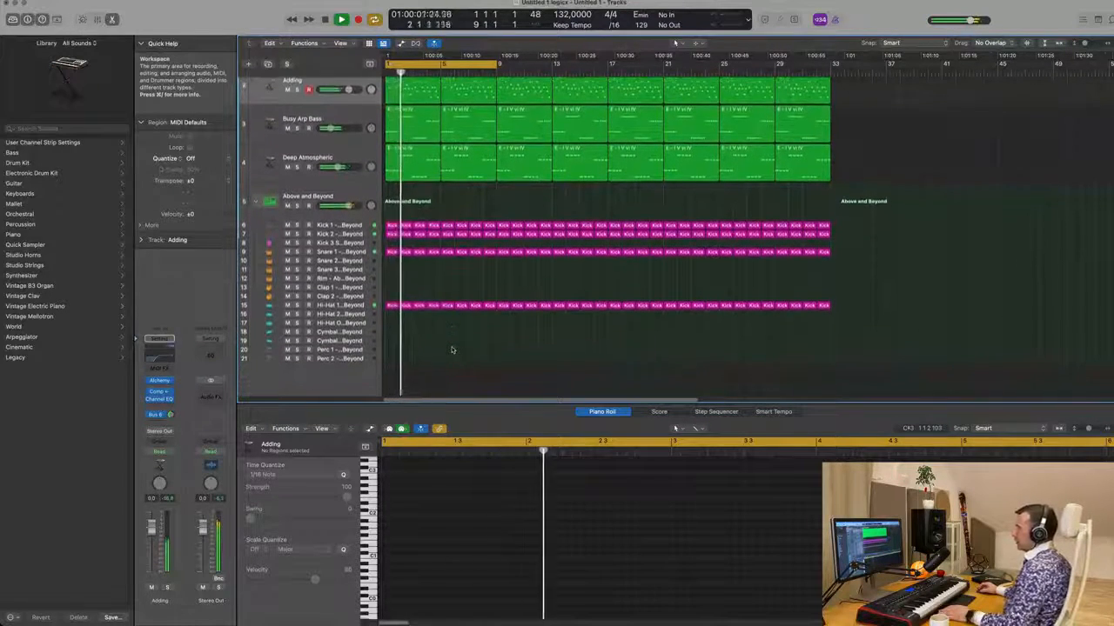
pyautogui.click(347, 189)
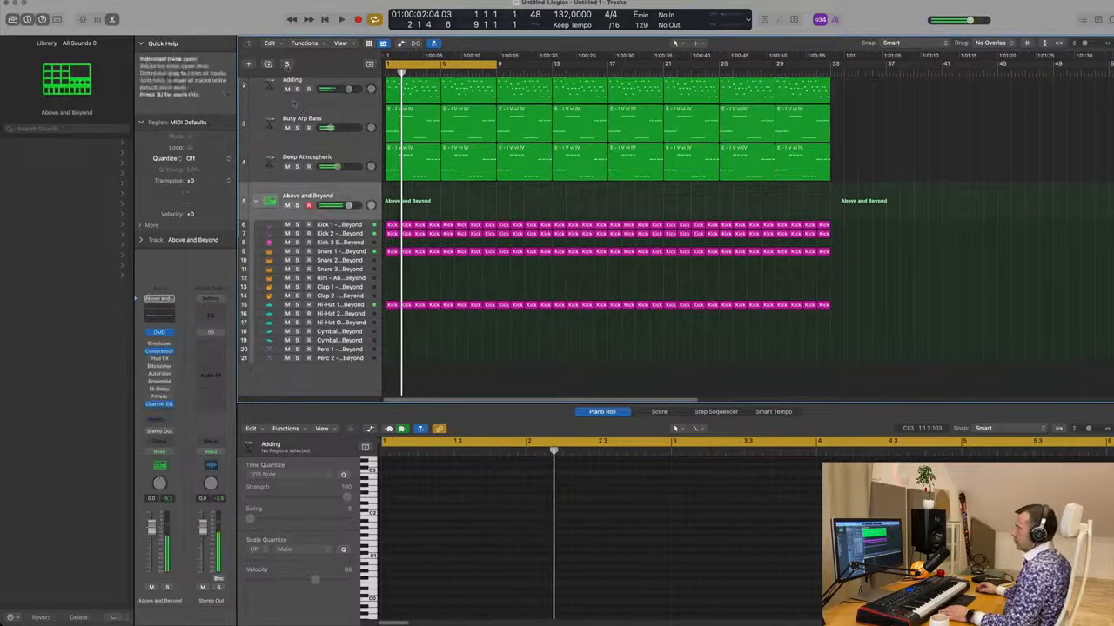
pyautogui.press('super+d')
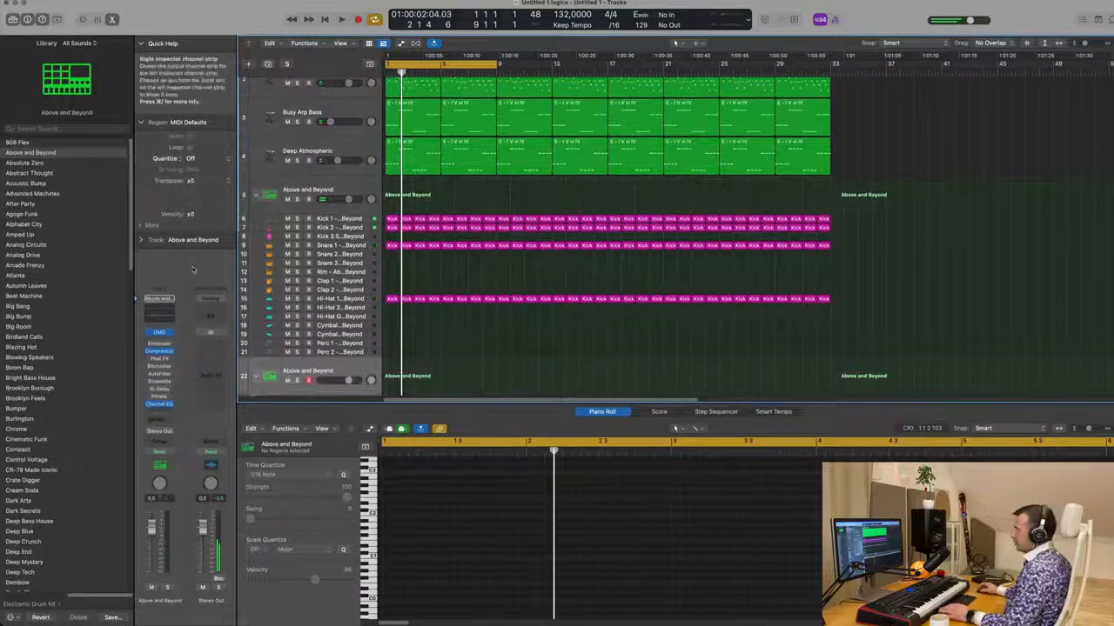
# Step: Load the Roland TR-909 kit from the electronic drum kit patches on the duplicated track
pyautogui.scroll(-5, 99, 357)
pyautogui.scroll(-10, 99, 357)
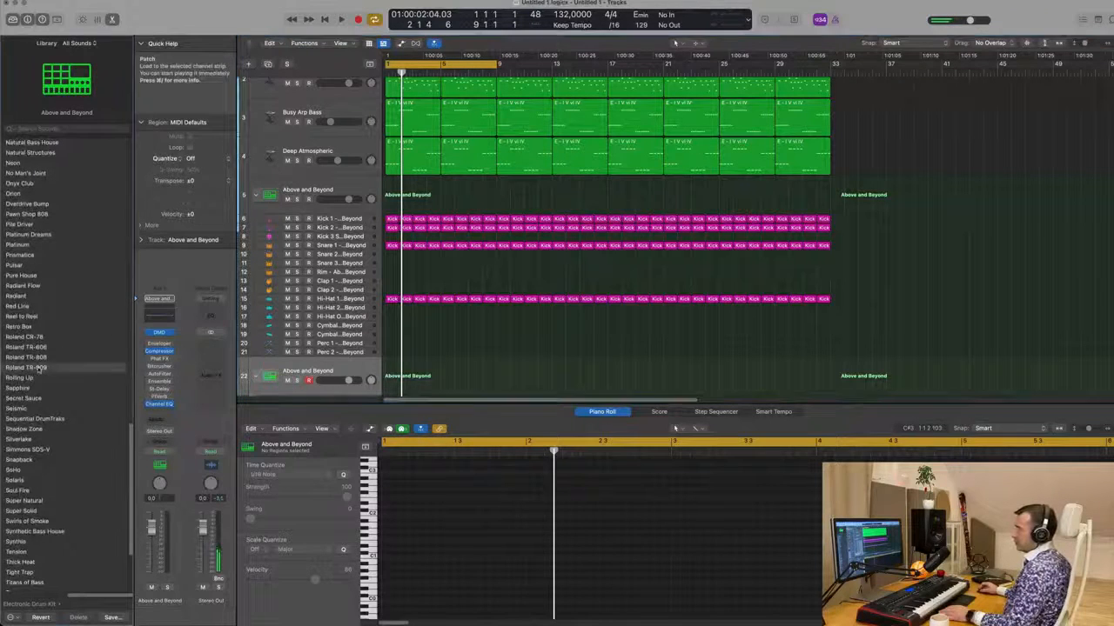
pyautogui.click(26, 367)
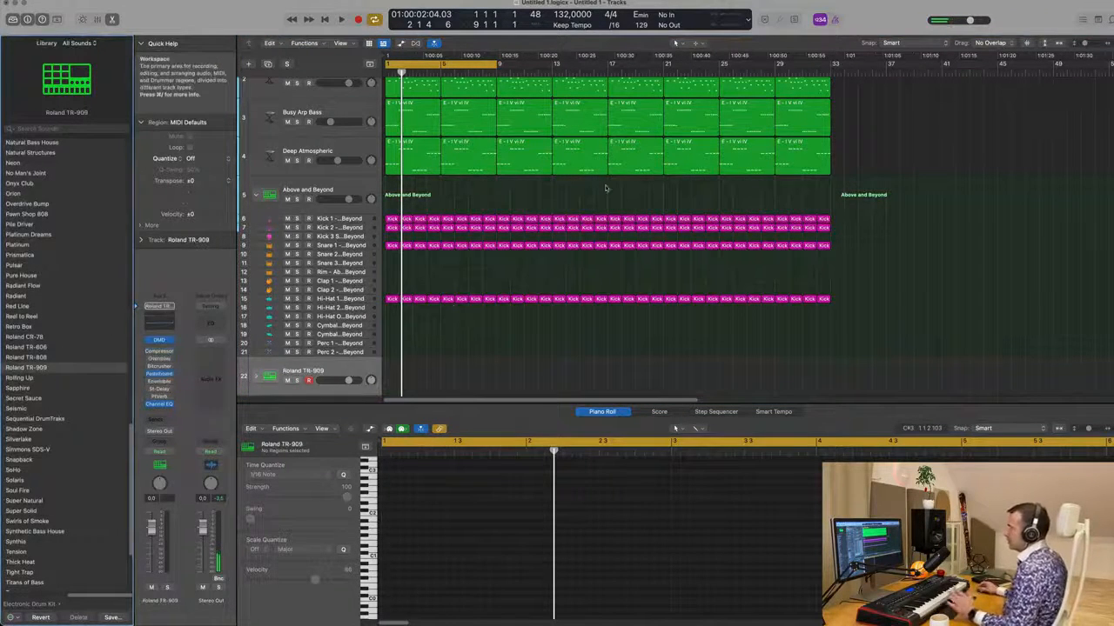
# Step: Reveal the Roland TR-909's individual drum parts, and name and colour all regions after their tracks
pyautogui.scroll(-5, 467, 319)
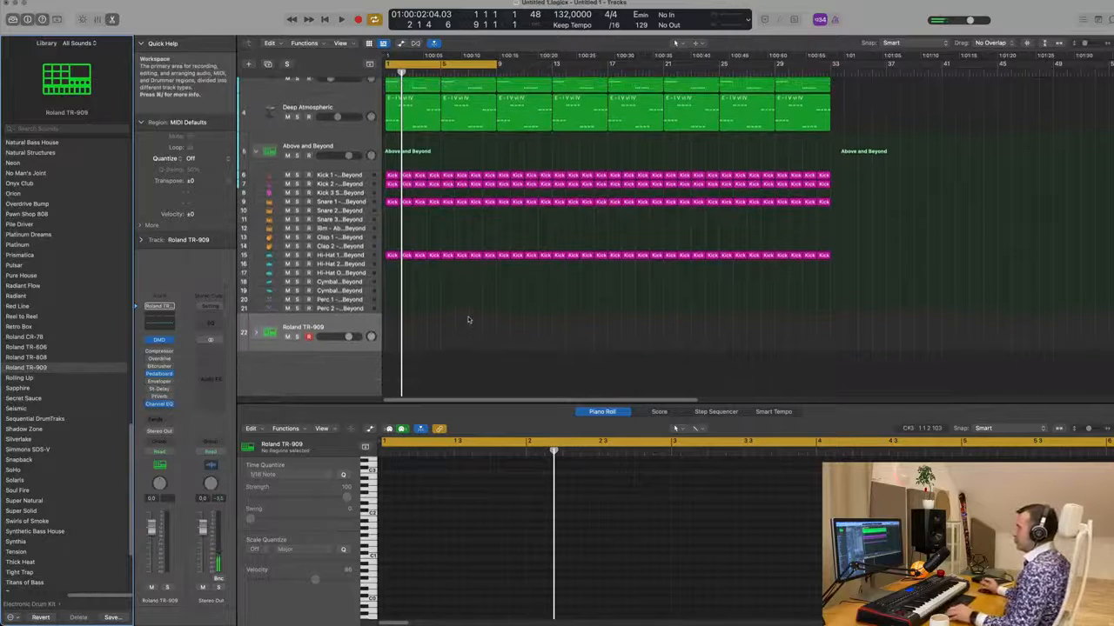
pyautogui.click(254, 335)
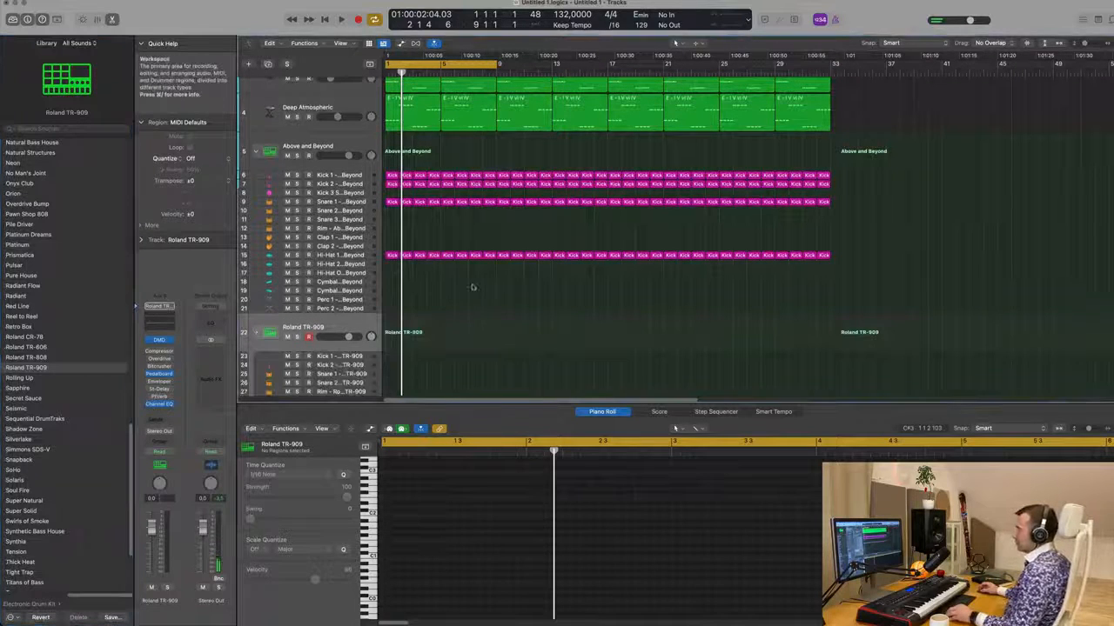
pyautogui.press('super+a')
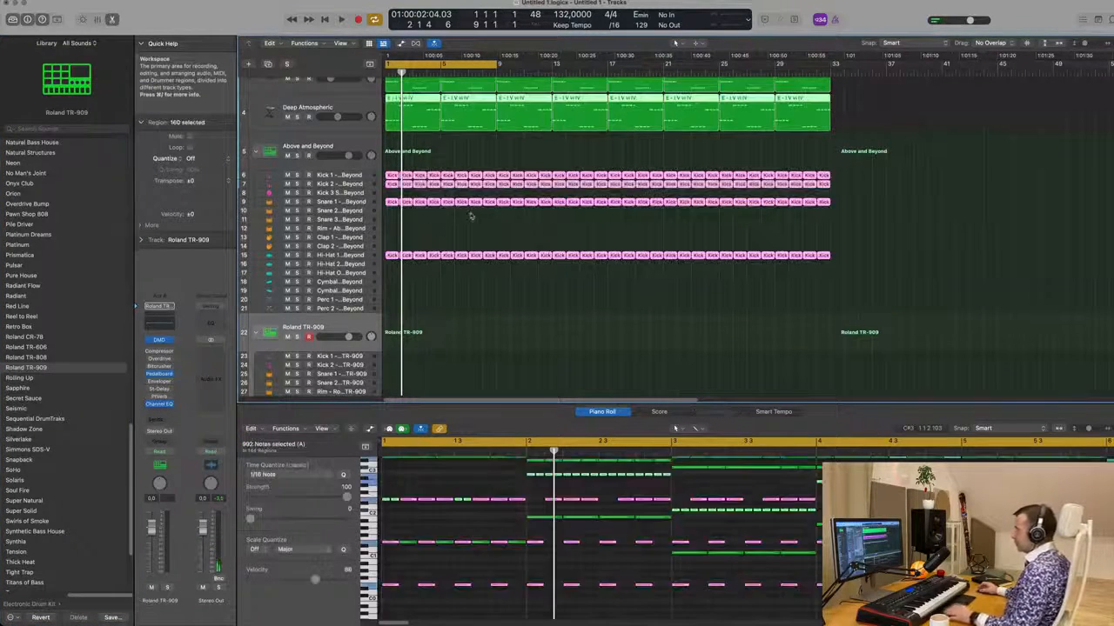
pyautogui.rightClick(478, 207)
pyautogui.click(512, 209)
pyautogui.rightClick(473, 206)
pyautogui.hotkey('ctrl', 'alt', 'n')
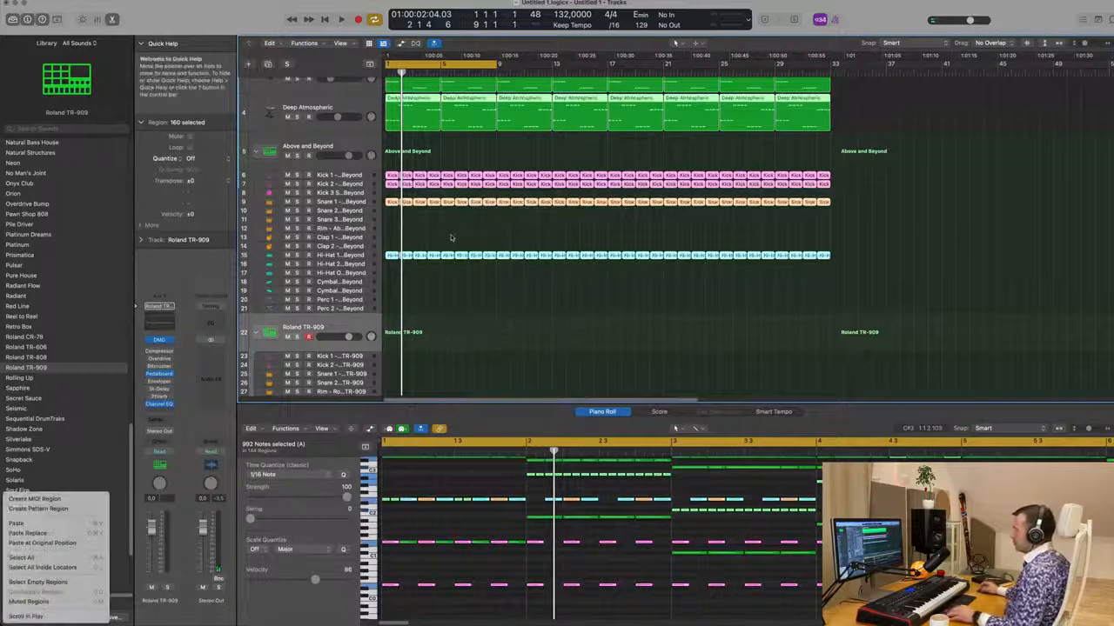
# Step: Copy a one-bar Hi-Hat 1 region from the Above and Beyond kit to bar 1 of the Roland TR-909's Hi-Hat Closed track
pyautogui.scroll(-3, 470, 261)
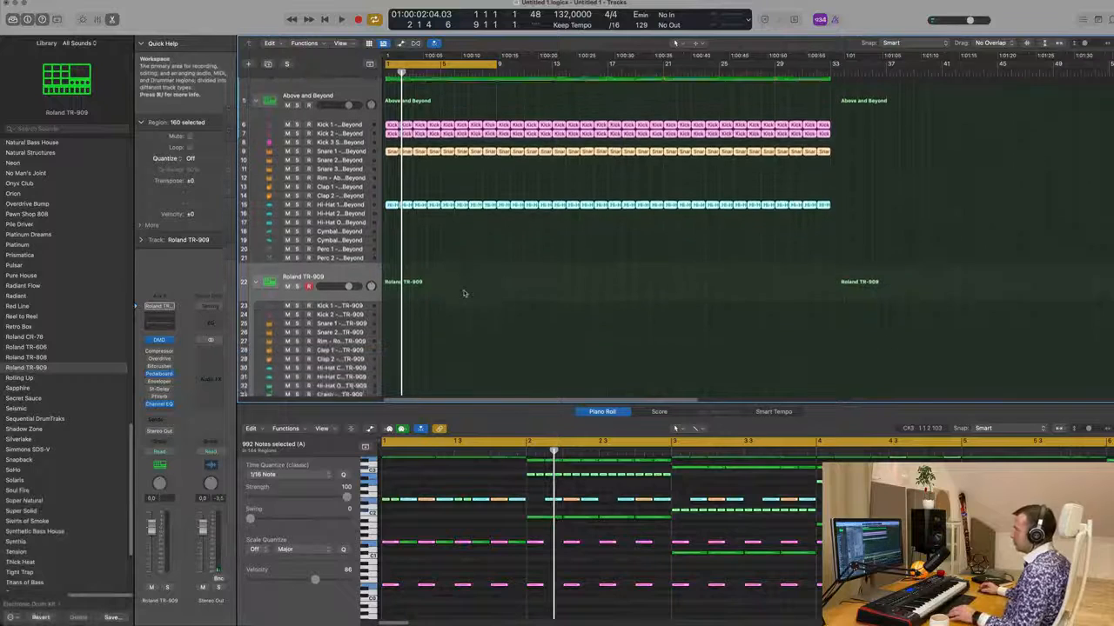
pyautogui.click(406, 190)
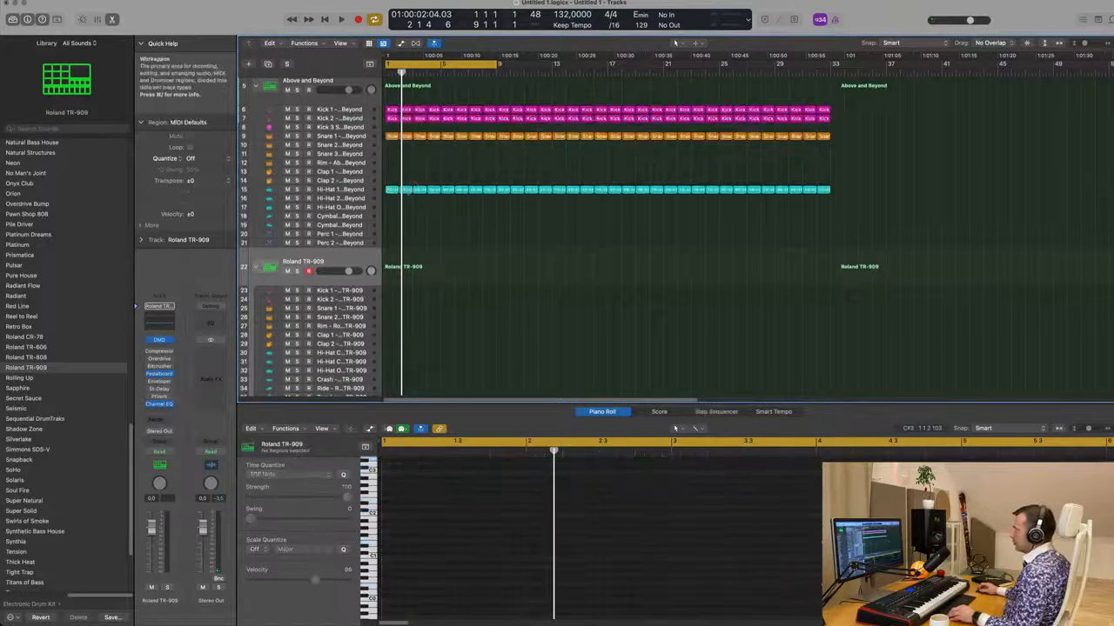
pyautogui.moveTo(406, 191); pyautogui.dragTo(393, 337)
pyautogui.moveTo(393, 378); pyautogui.dragTo(393, 379)
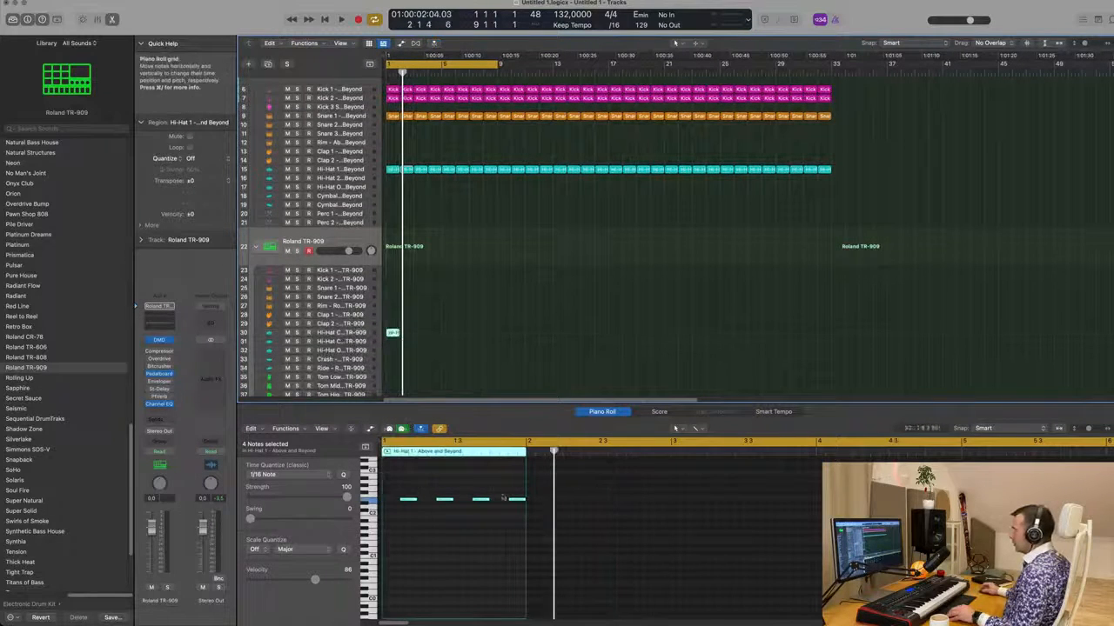
# Step: Duplicate the four notes in the copied hi-hat region to fill the bar with continuous sixteenth notes
pyautogui.moveTo(404, 485); pyautogui.dragTo(513, 514)
pyautogui.hscroll(1, 419, 520)
pyautogui.hscroll(-1, 418, 520)
pyautogui.moveTo(404, 502)
pyautogui.mouseDown()
pyautogui.moveTo(385, 508)
pyautogui.moveTo(418, 508)
pyautogui.mouseUp()
# Step: Repeat the one-bar closed hi-hat region along its track up to bar 33
pyautogui.click(424, 336)
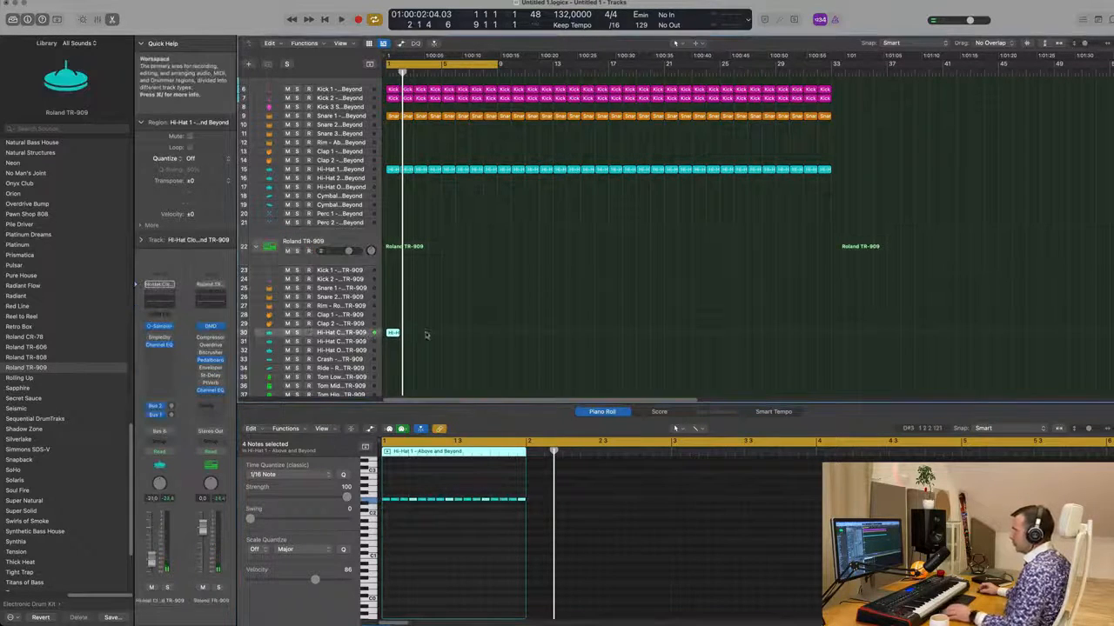
pyautogui.click(392, 332)
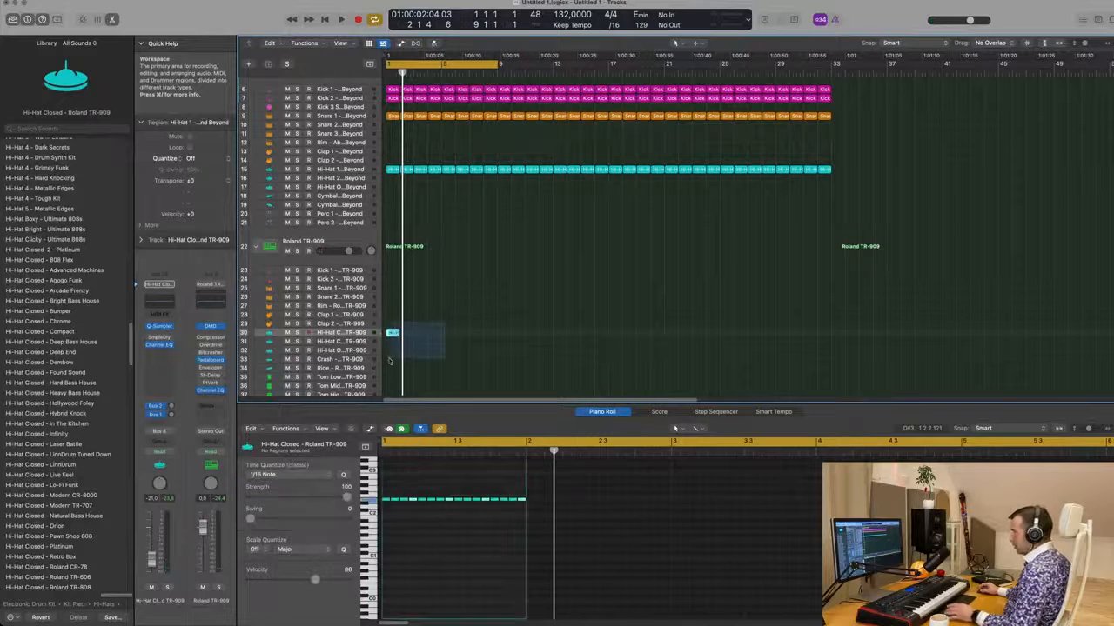
pyautogui.press('super+r')
pyautogui.press('super+r')
pyautogui.press('super+r')
pyautogui.moveTo(468, 334); pyautogui.dragTo(395, 340)
pyautogui.press('super+r')
pyautogui.press('super+r')
pyautogui.press('super+r')
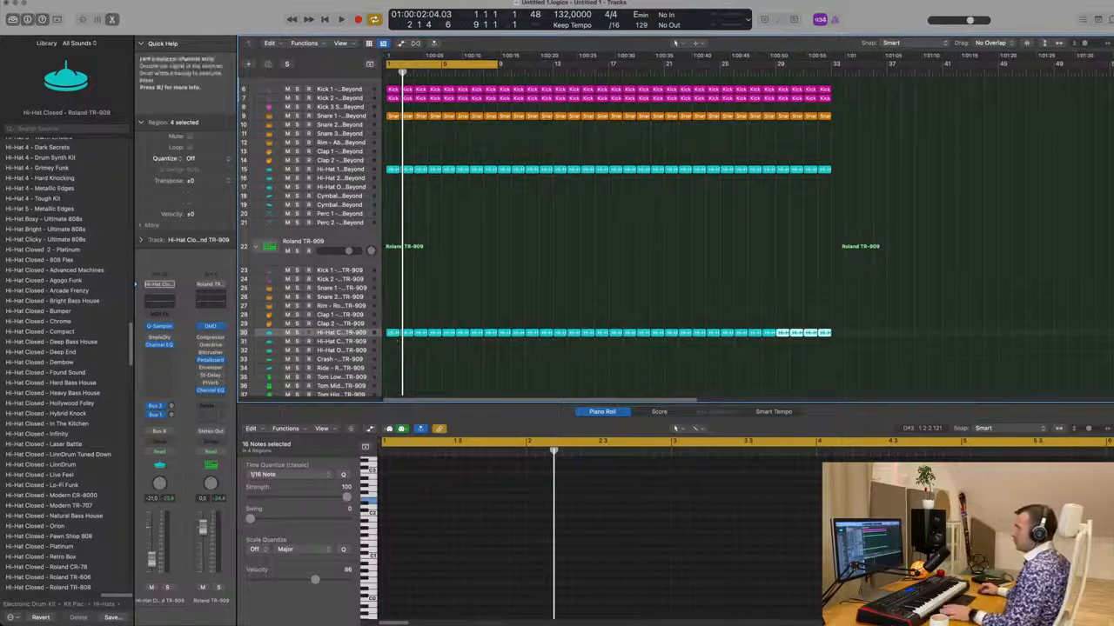
# Step: Play the loop and select all 32 closed hi-hat regions with every note in them
pyautogui.press('space')
pyautogui.press('space')
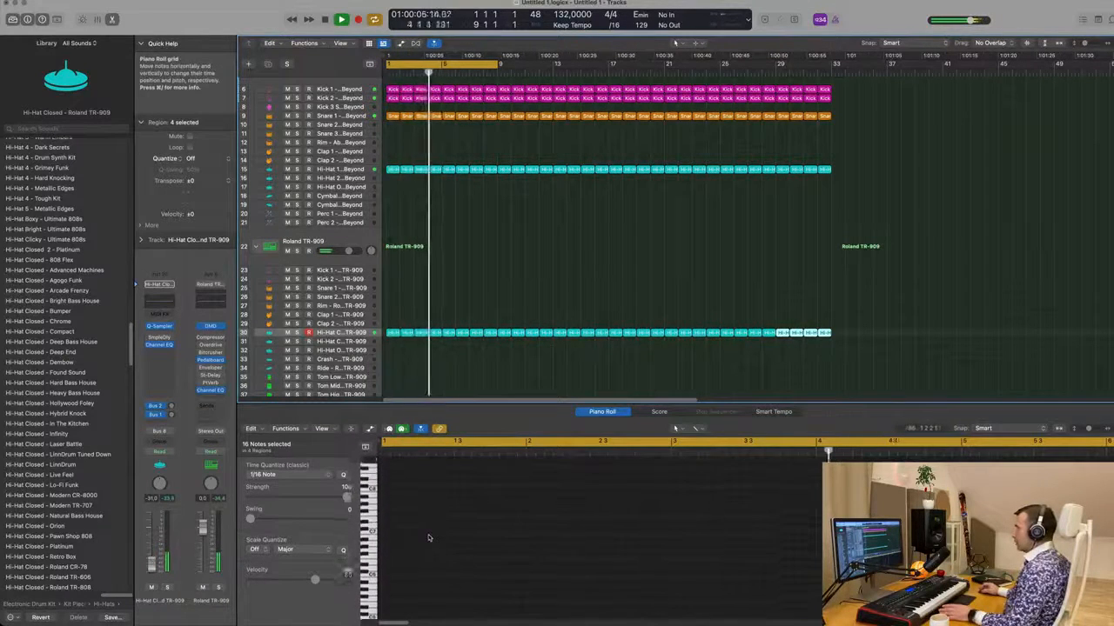
pyautogui.click(489, 355)
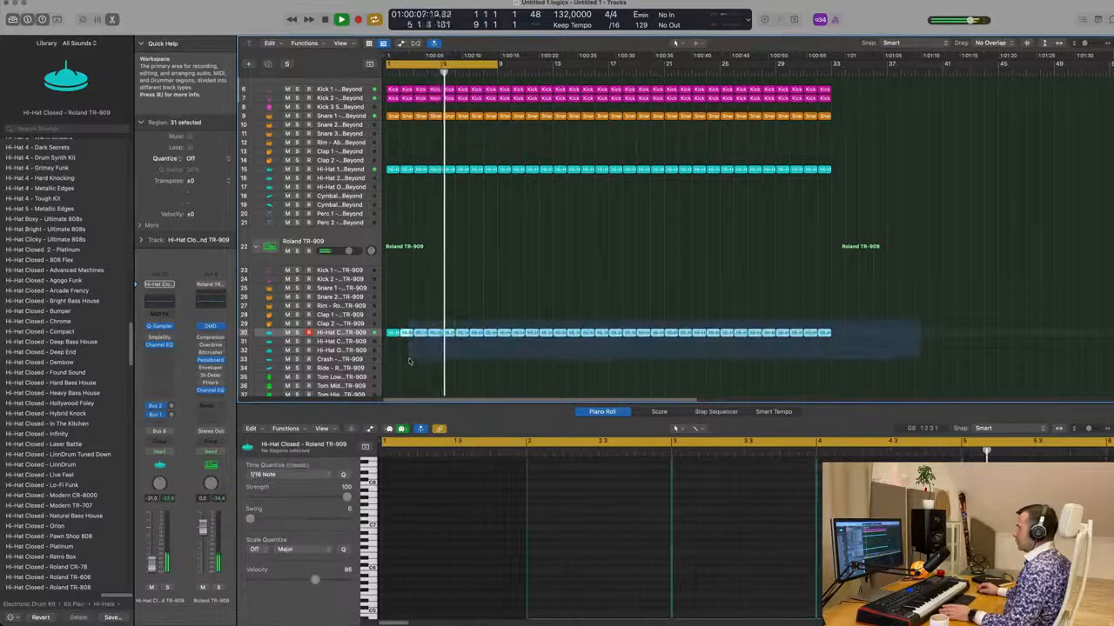
pyautogui.press('super+a')
pyautogui.scroll(-3, 405, 537)
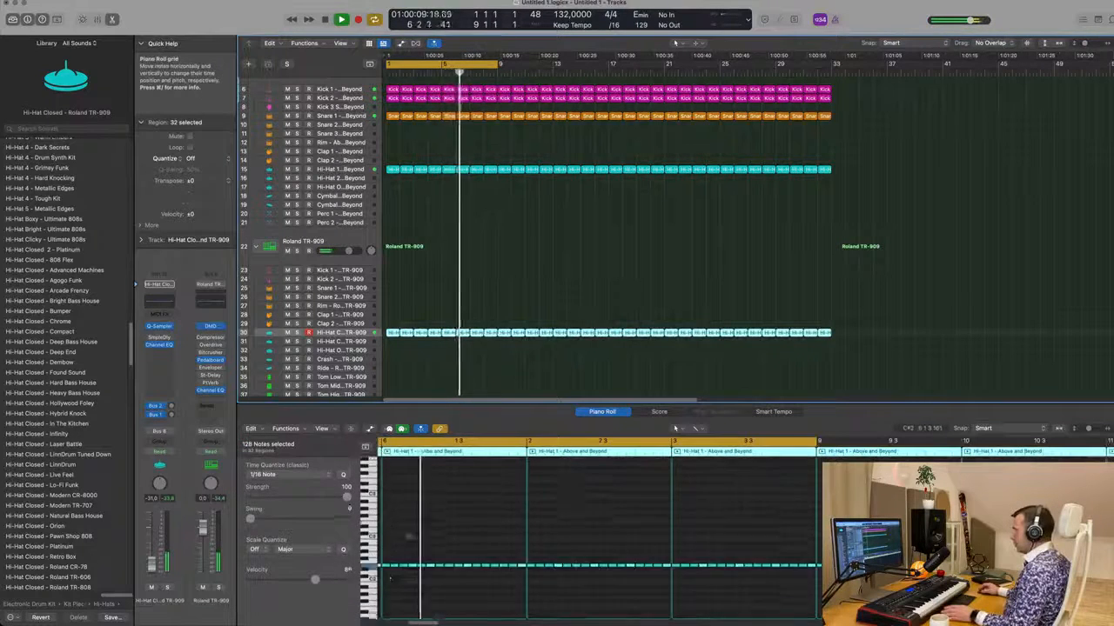
pyautogui.scroll(3, 406, 537)
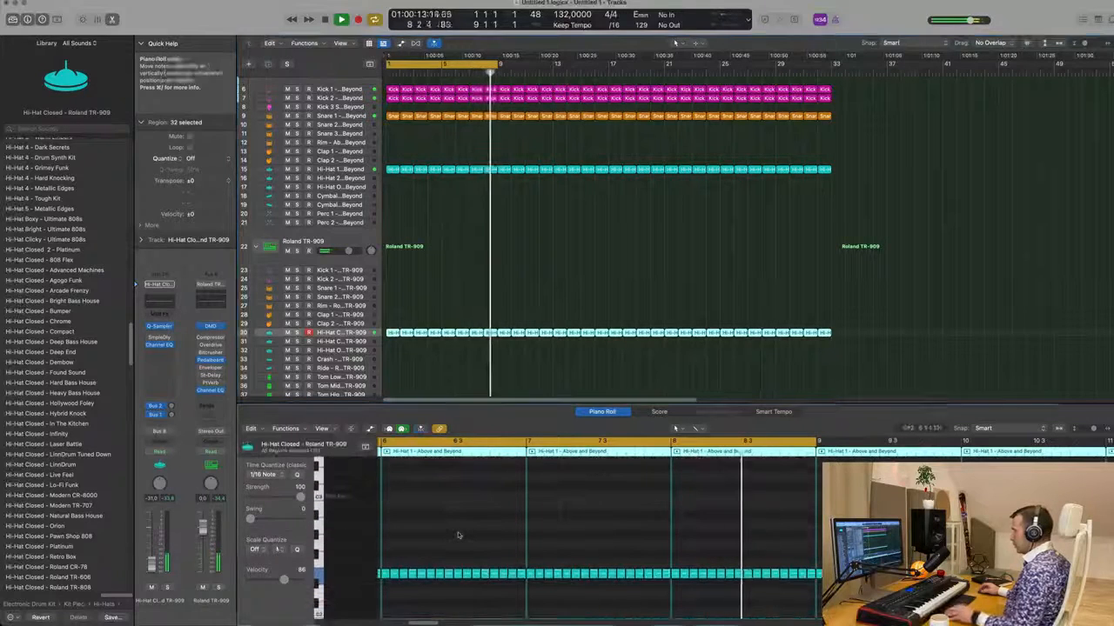
pyautogui.press('super+a')
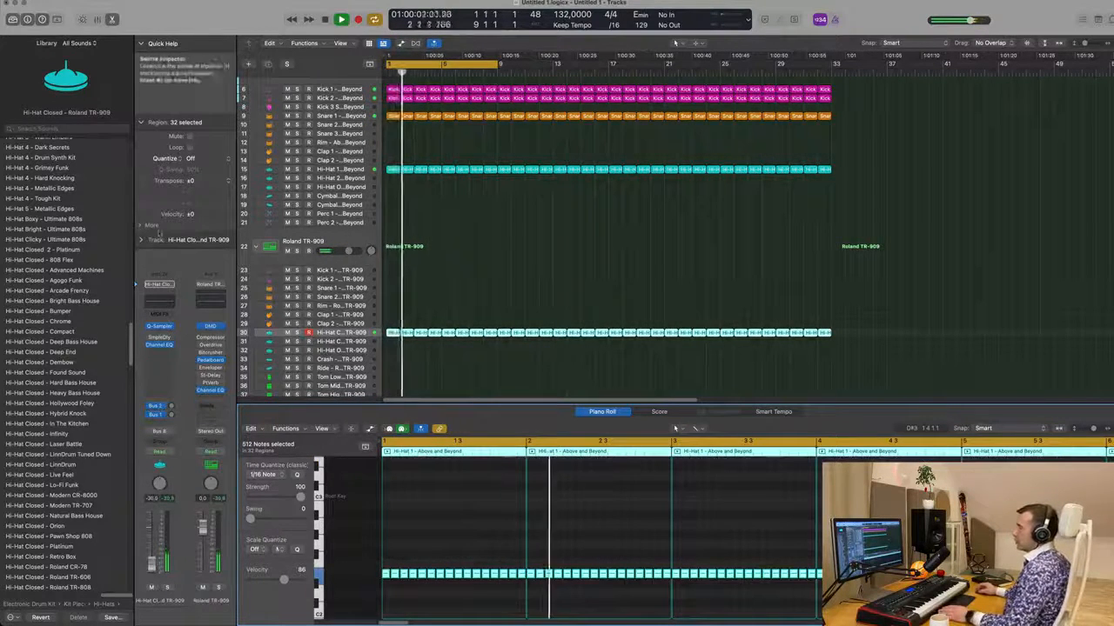
# Step: Set a 24 dB/Oct low cut at 444 Hz in the Hi-Hat Closed track's Channel EQ
pyautogui.click(159, 300)
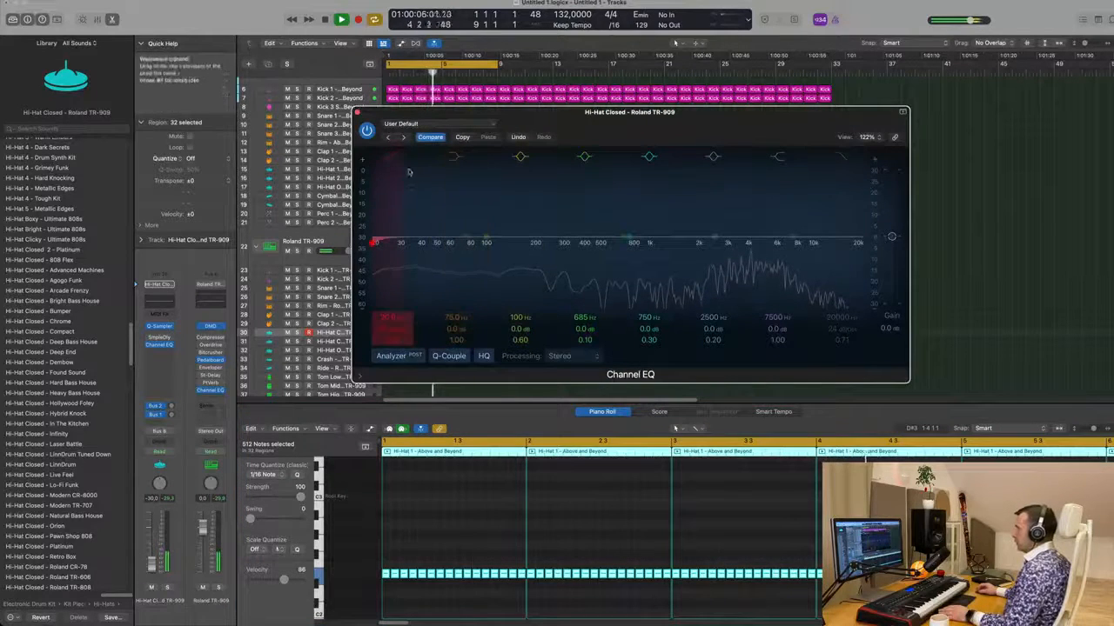
pyautogui.moveTo(388, 243); pyautogui.dragTo(604, 229)
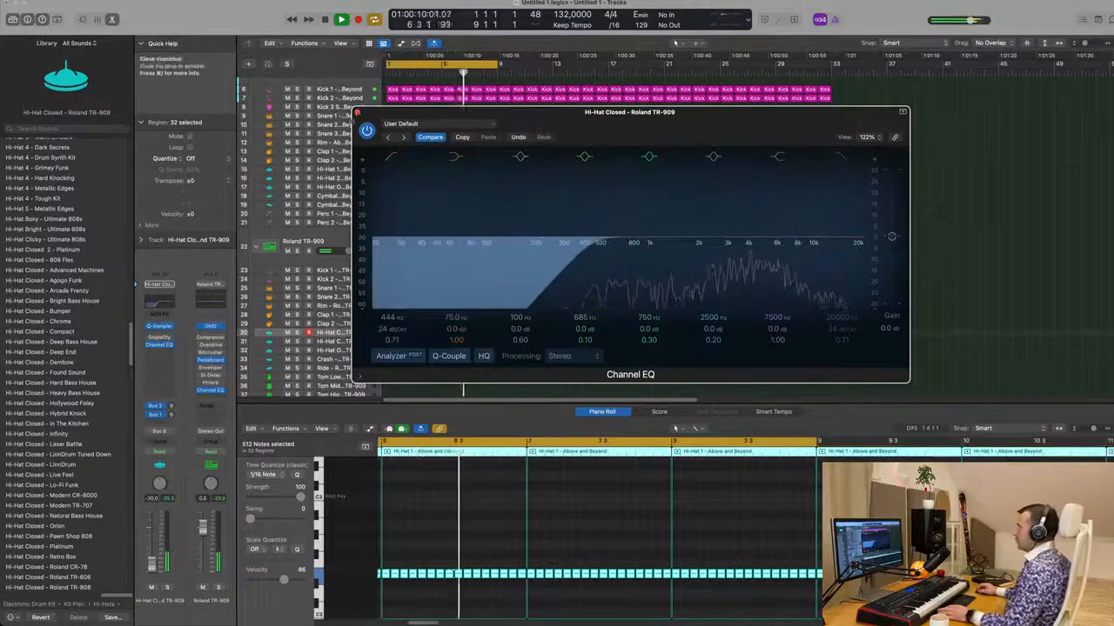
pyautogui.press('super+w')
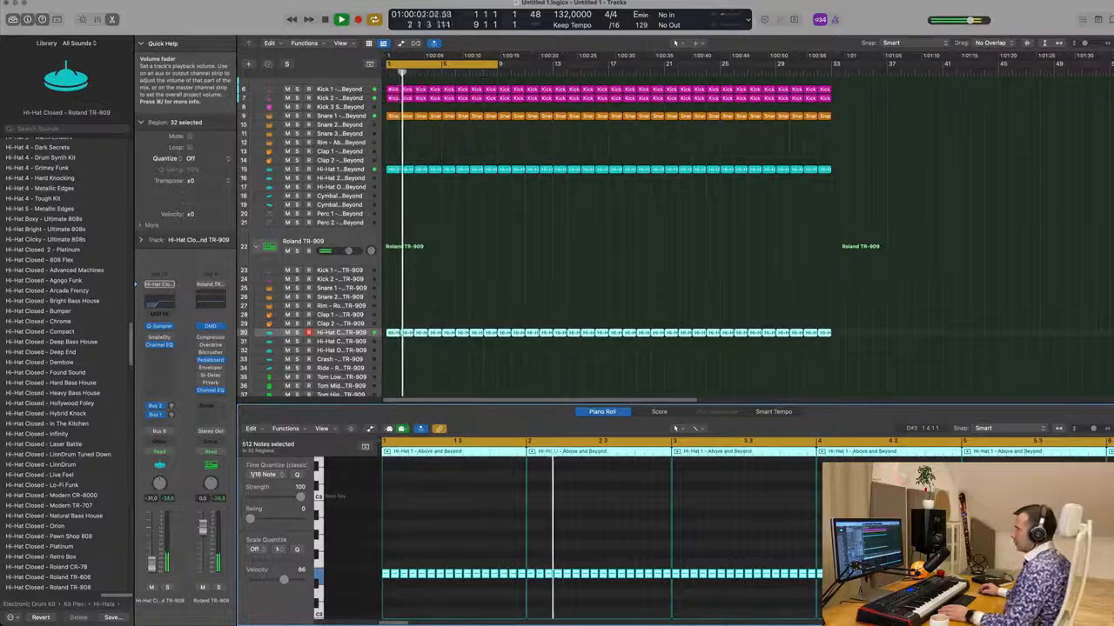
# Step: Add a Sample Delay to the Hi-Hat Closed track with delays of 10 ms left and 20 ms right
pyautogui.press('Return')
pyautogui.click(153, 337)
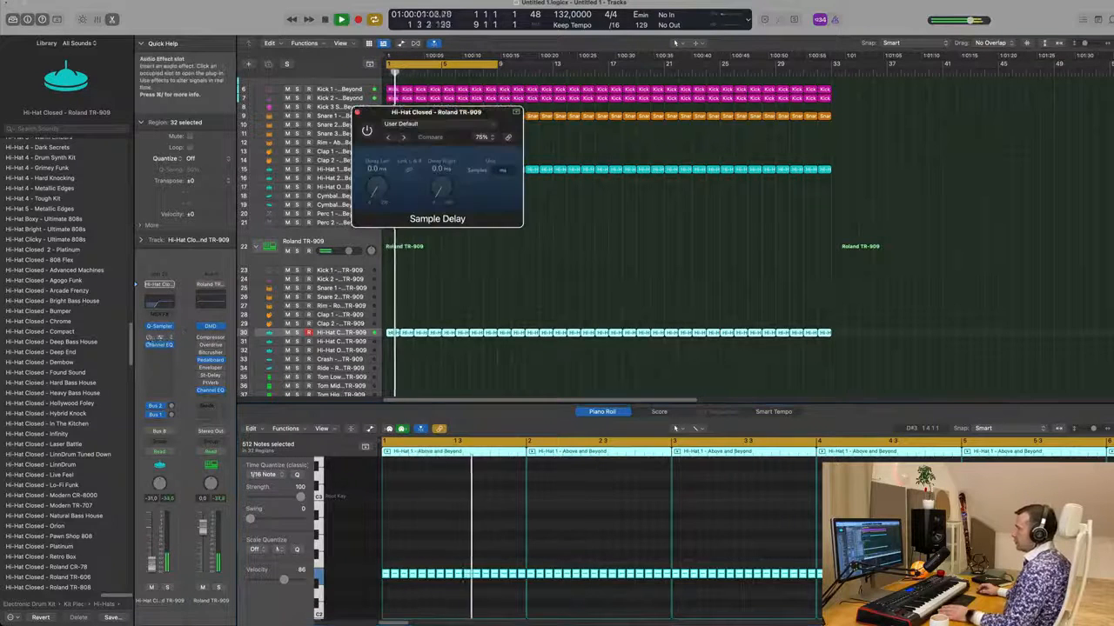
pyautogui.press('space')
pyautogui.doubleClick(375, 169)
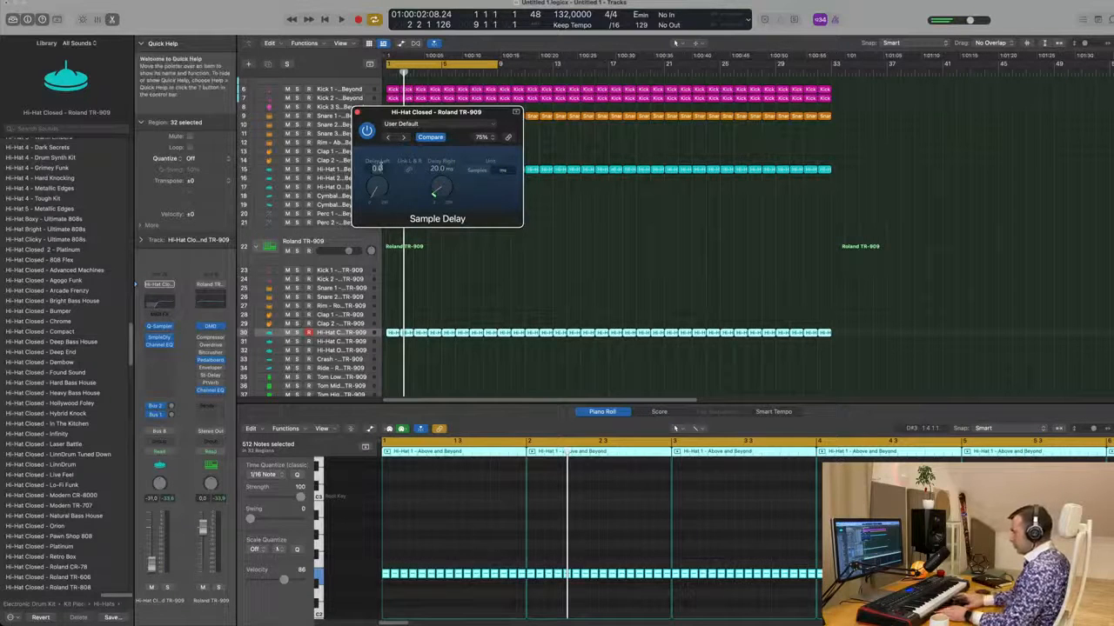
pyautogui.press('space')
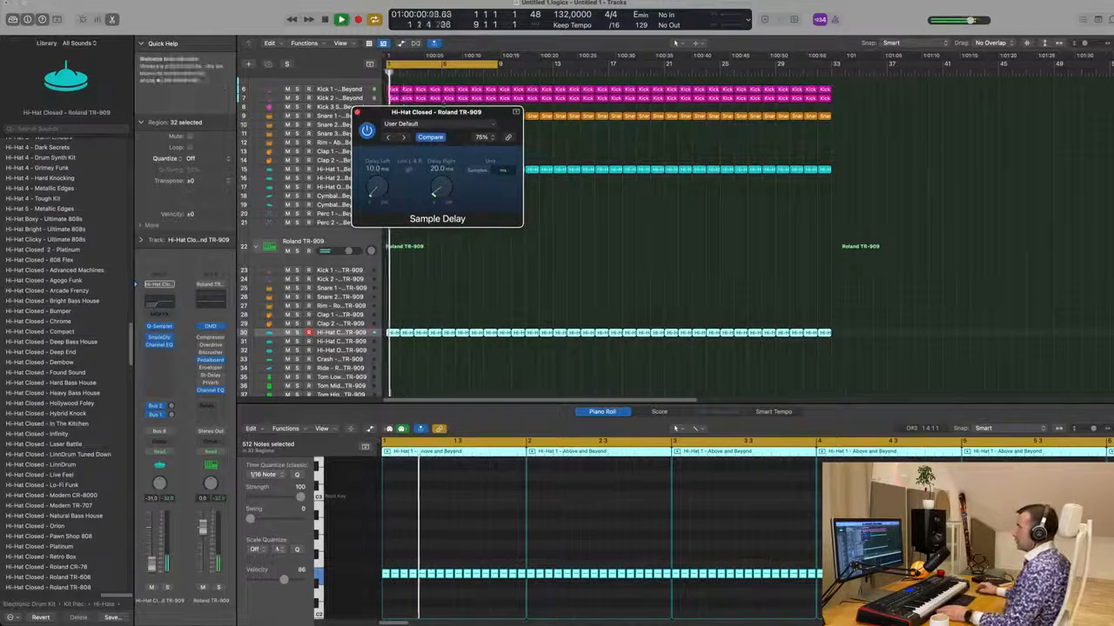
# Step: Audition the hi-hat delay in the loop and lower the Hi-Hat Closed volume to -37.0 dB
pyautogui.moveTo(459, 111); pyautogui.dragTo(635, 149)
pyautogui.press('space')
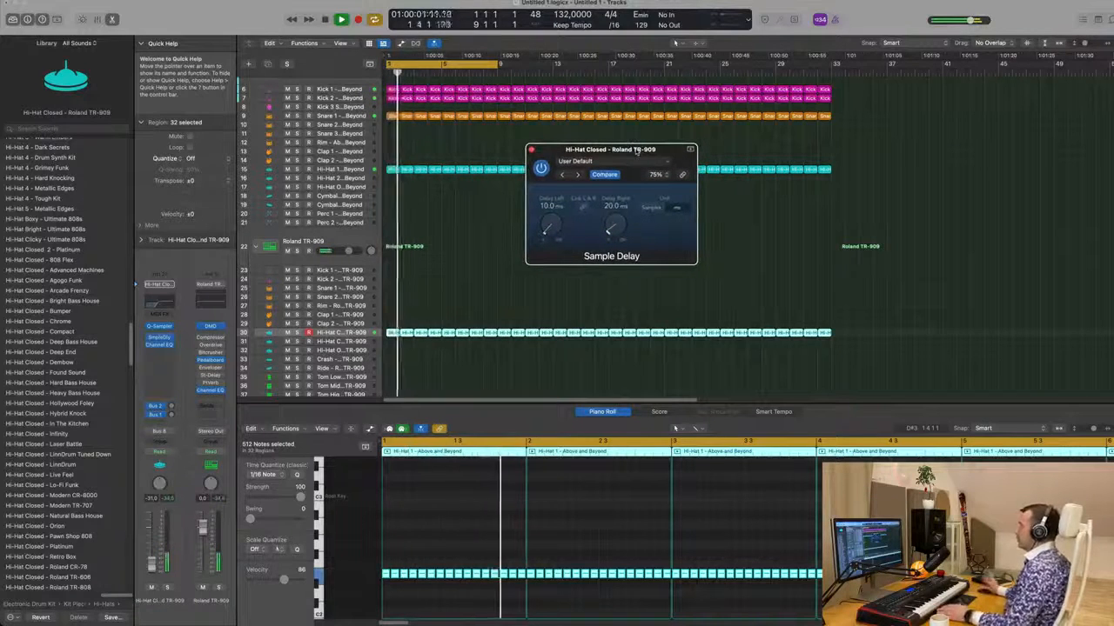
pyautogui.press('space')
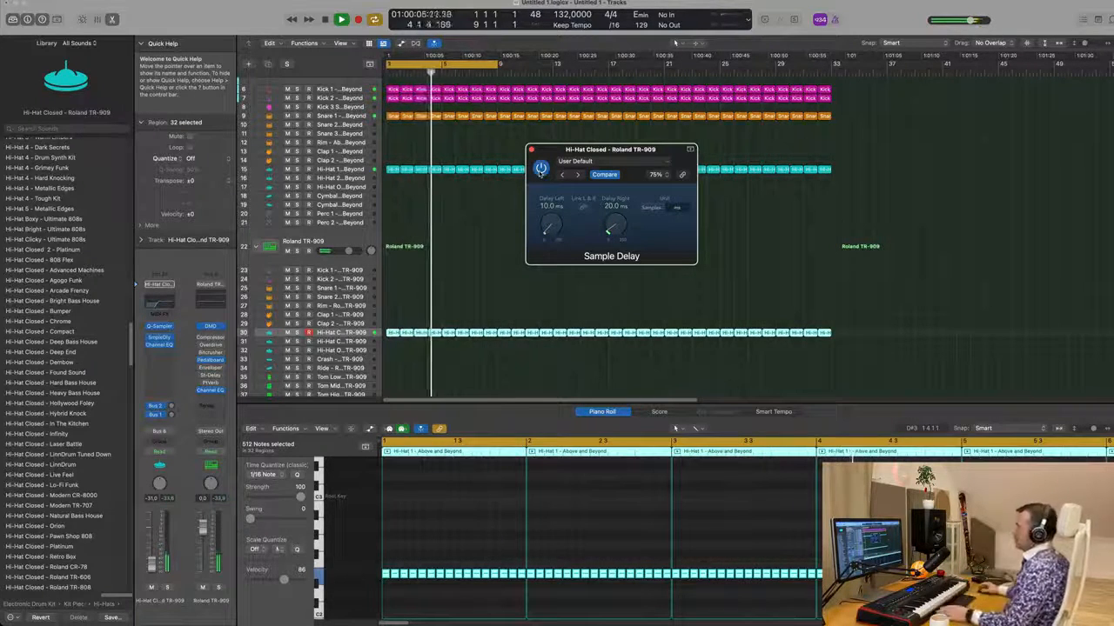
pyautogui.press('Return')
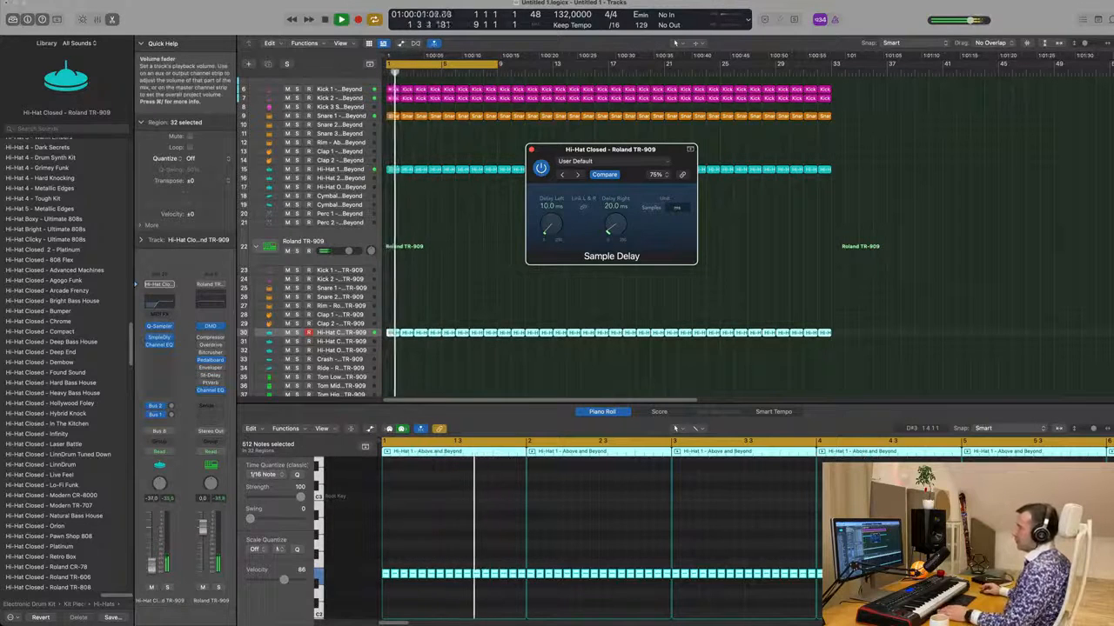
pyautogui.click(151, 567)
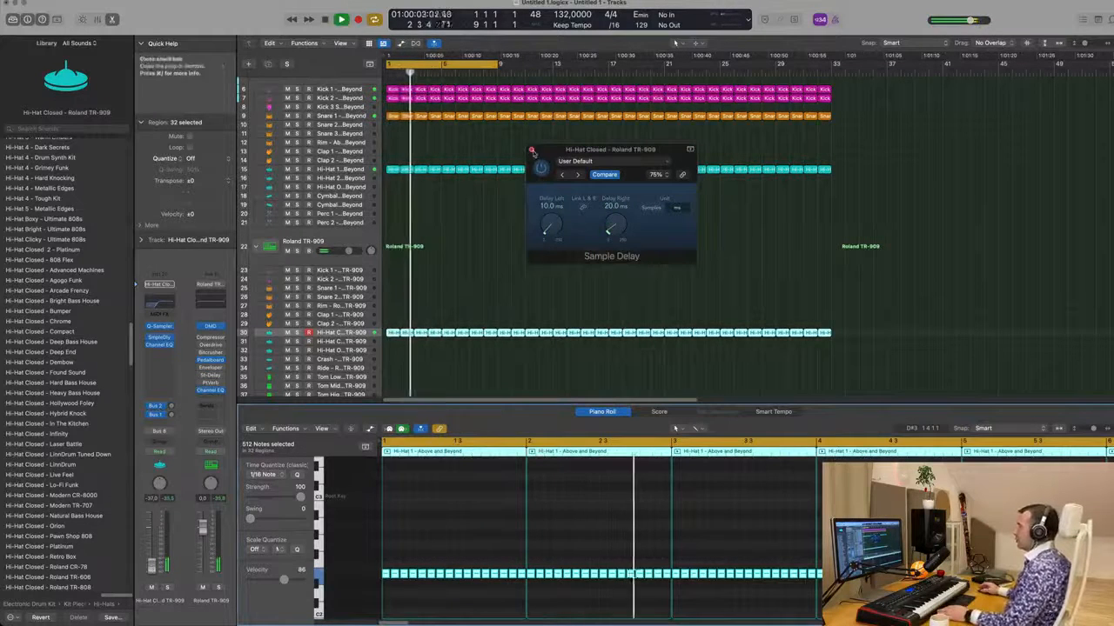
# Step: Copy the first closed hi-hat region to bar 1 of the Roland TR-909's Clap 1 track
pyautogui.press('v')
pyautogui.press('super+Right')
pyautogui.click(393, 323)
pyautogui.click(394, 328)
pyautogui.moveTo(394, 316); pyautogui.dragTo(396, 310)
# Step: Delete all notes in the Clap 1 region except the one on the first beat, and play the result
pyautogui.moveTo(392, 564); pyautogui.dragTo(560, 587)
pyautogui.press('Delete')
pyautogui.press('space')
pyautogui.click(387, 574)
pyautogui.press('space')
# Step: Repeat the one-bar Clap 1 region along its track up to bar 33 and stop playback
pyautogui.moveTo(460, 303); pyautogui.dragTo(383, 310)
pyautogui.press('super+r')
pyautogui.press('super+r')
pyautogui.press('super+r')
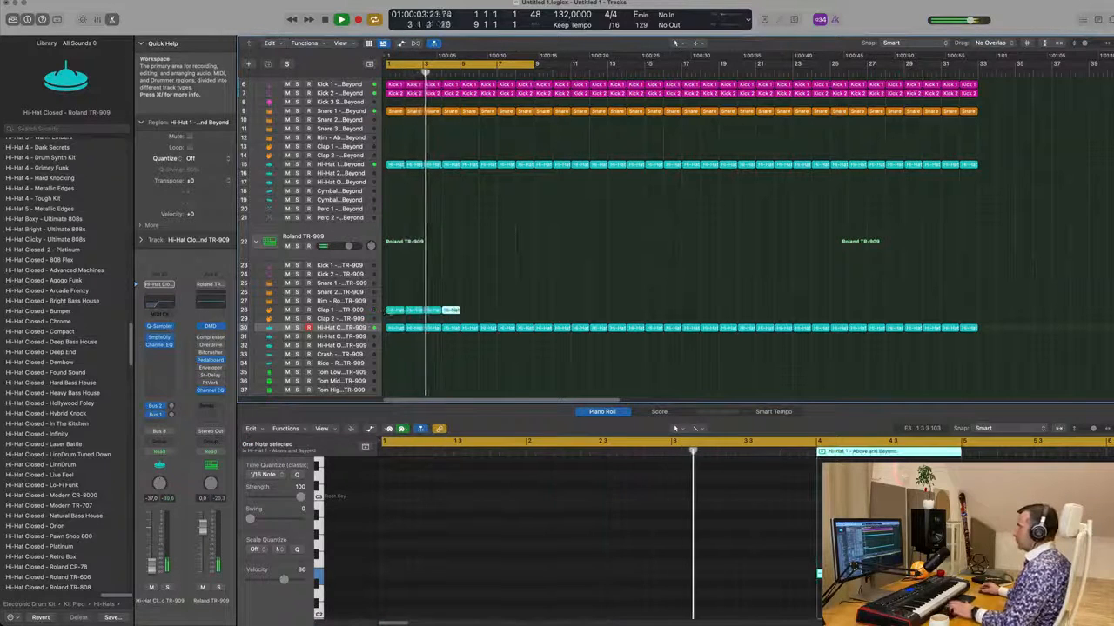
pyautogui.press('super+r')
pyautogui.press('super+r')
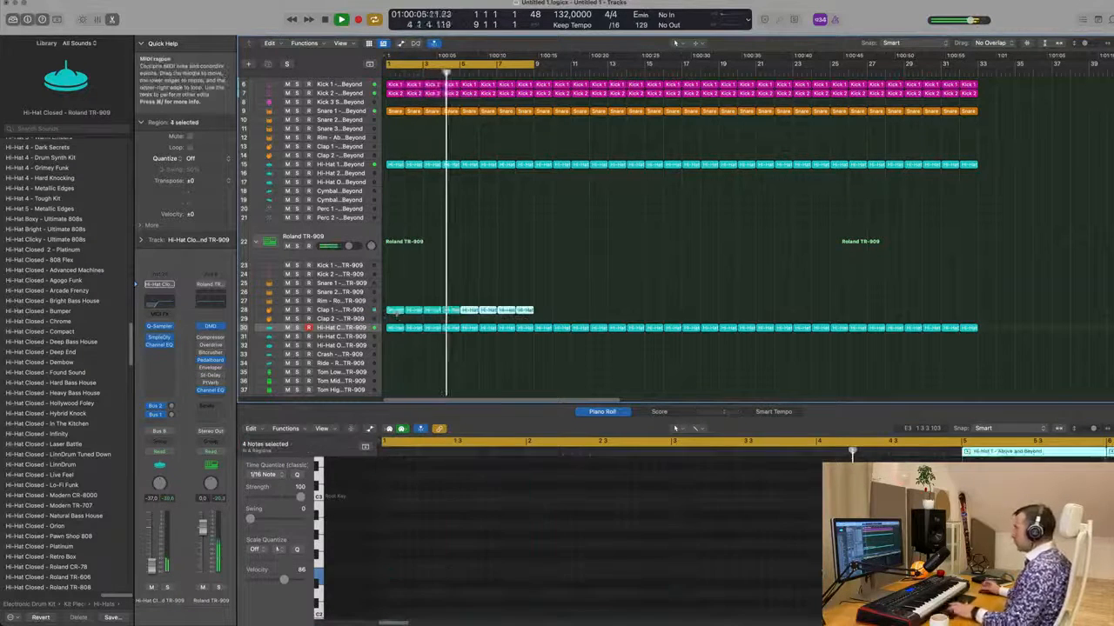
pyautogui.press('super+r')
pyautogui.press('super+r')
pyautogui.press('super+r')
pyautogui.press('super+r')
pyautogui.press('super+r')
pyautogui.press('super+r')
pyautogui.press('super+r')
pyautogui.press('super+r')
pyautogui.press('super+r')
pyautogui.press('super+r')
pyautogui.press('super+r')
pyautogui.press('super+r')
pyautogui.press('super+r')
pyautogui.press('super+r')
pyautogui.press('super+r')
pyautogui.press('super+r')
pyautogui.press('super+r')
pyautogui.press('super+r')
pyautogui.press('super+r')
pyautogui.press('super+r')
pyautogui.press('space')
pyautogui.press('Return')
# Step: Select the first eight Clap 1 regions and adjust the track's Bus 1 delay send while playing the loop
pyautogui.moveTo(383, 305); pyautogui.dragTo(534, 315)
pyautogui.press('space')
pyautogui.press('space')
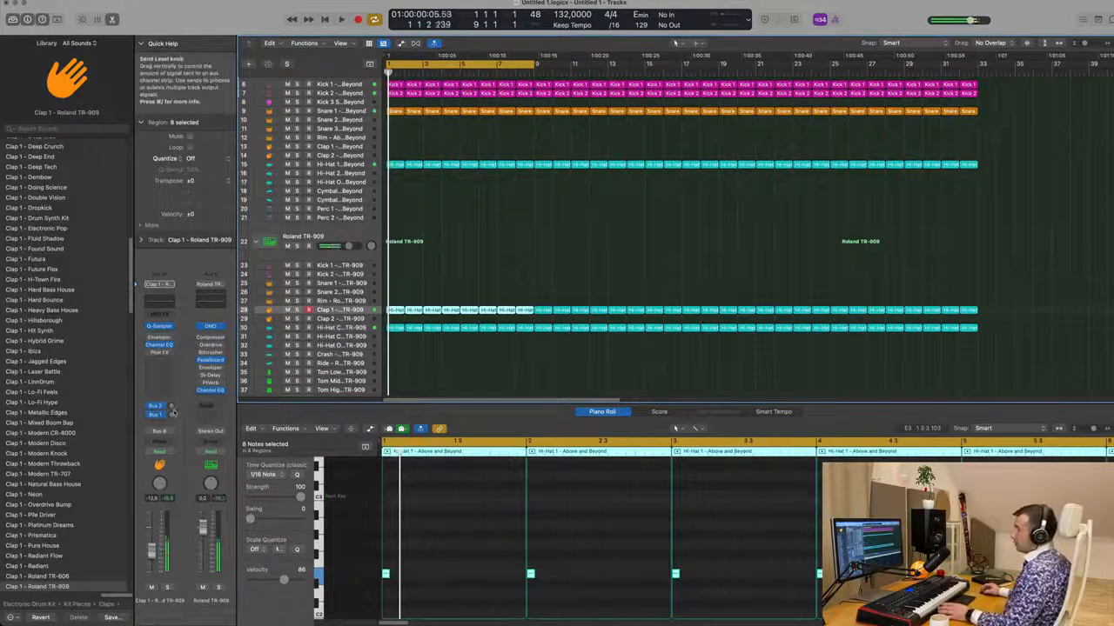
pyautogui.click(172, 409)
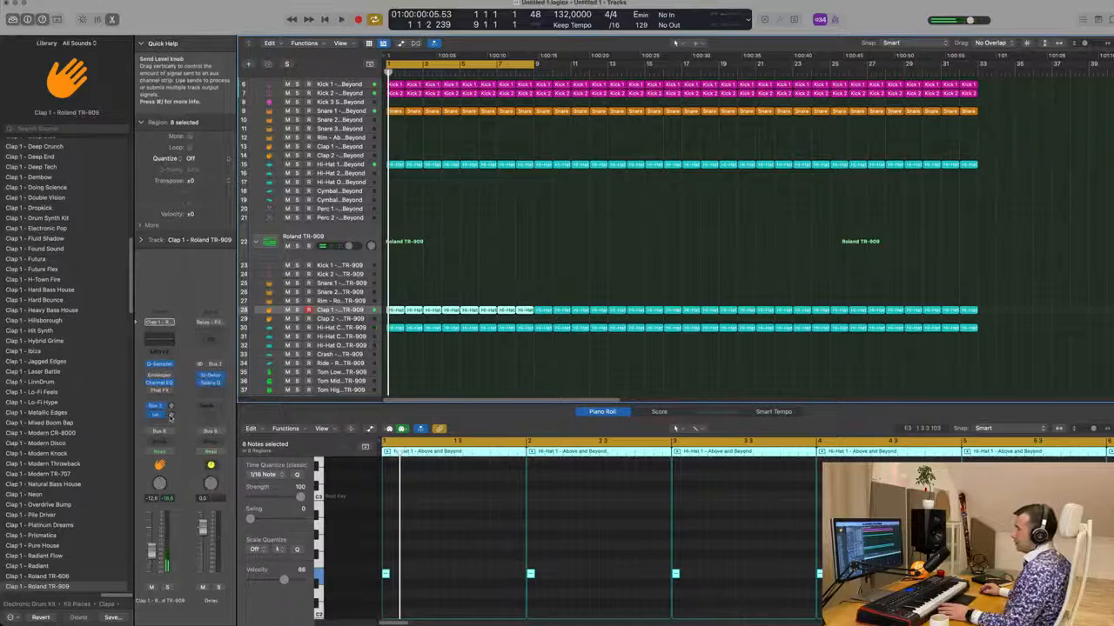
pyautogui.press('space')
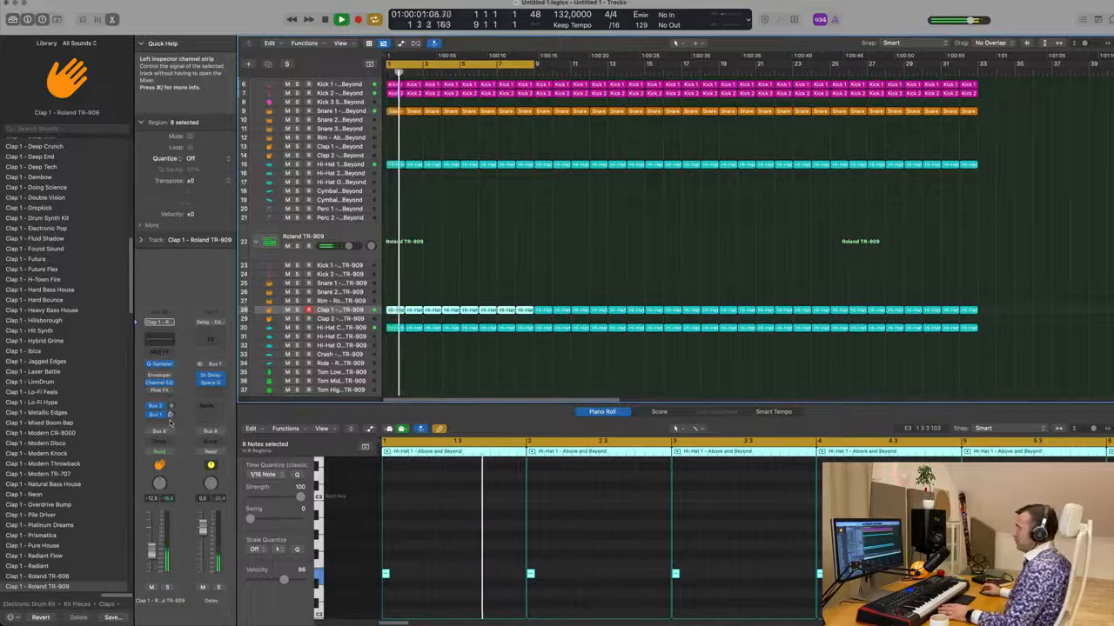
pyautogui.moveTo(171, 415)
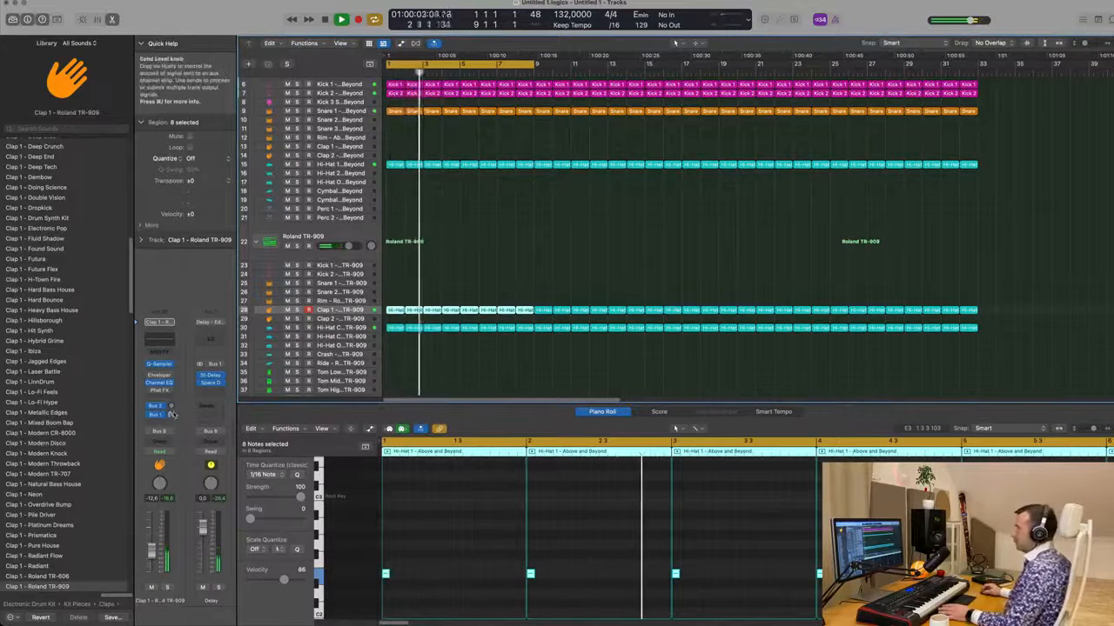
# Step: Set the Busy Arp Bass volume to -19.5 dB and mute the Adding track while the whole loop plays
pyautogui.click(524, 252)
pyautogui.scroll(5, 529, 261)
pyautogui.scroll(-5, 533, 316)
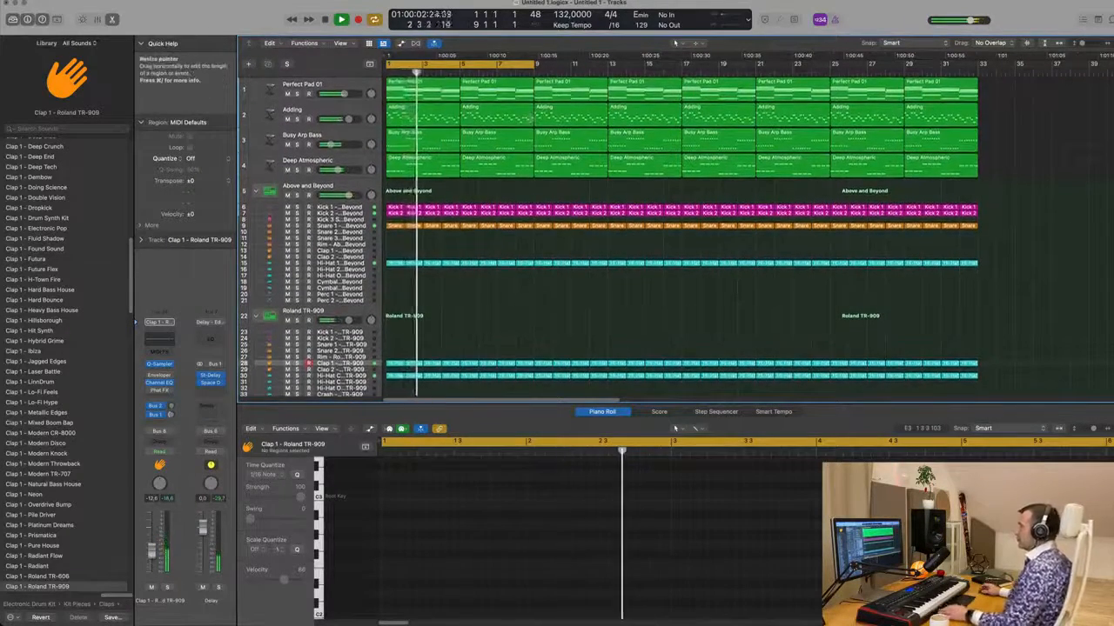
pyautogui.click(346, 163)
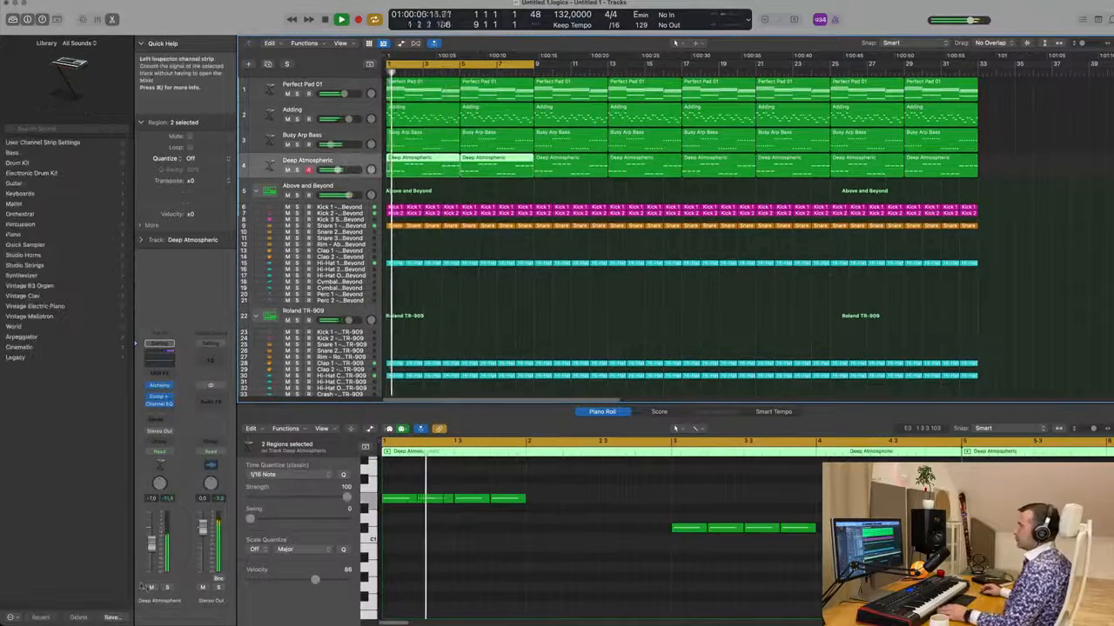
pyautogui.click(150, 588)
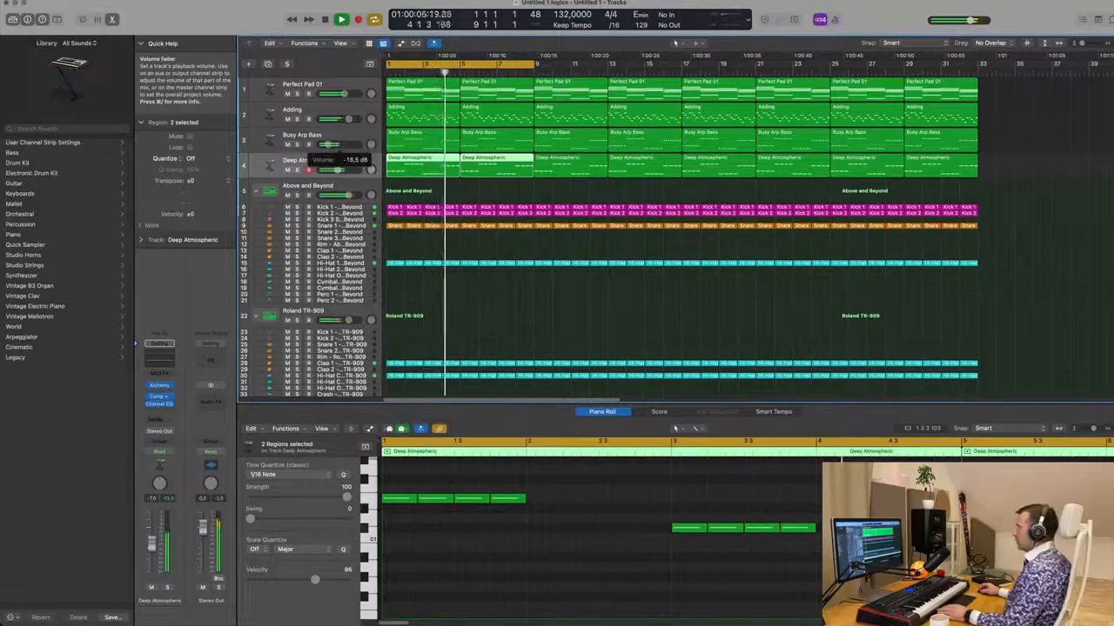
pyautogui.click(287, 119)
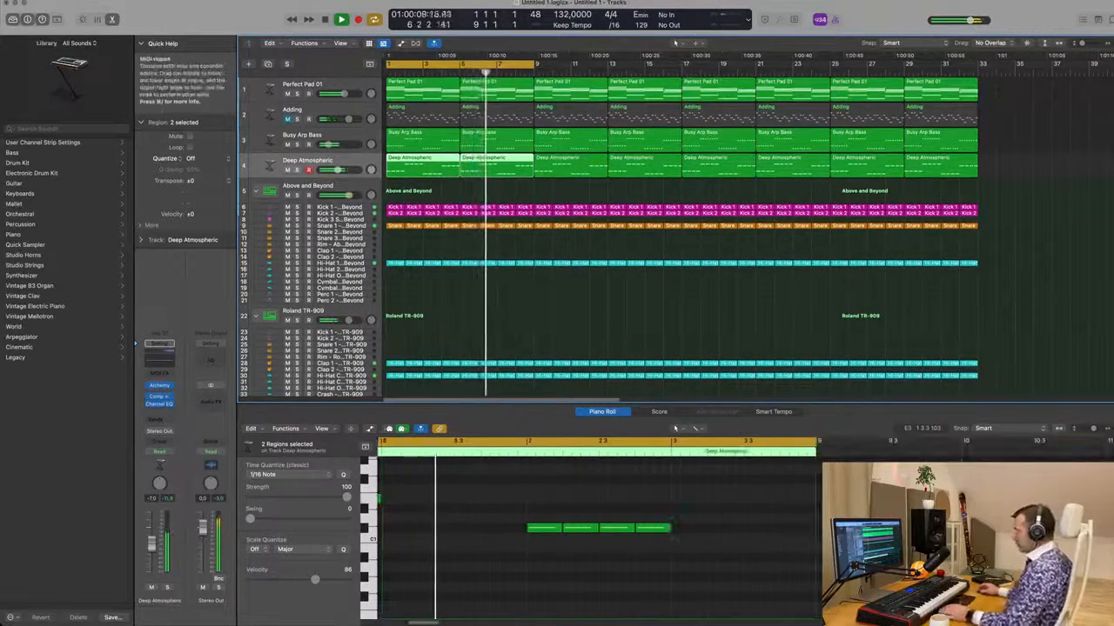
# Step: Duplicate the Perfect Pad 01 track as a new empty track and select the duplicate
pyautogui.click(361, 110)
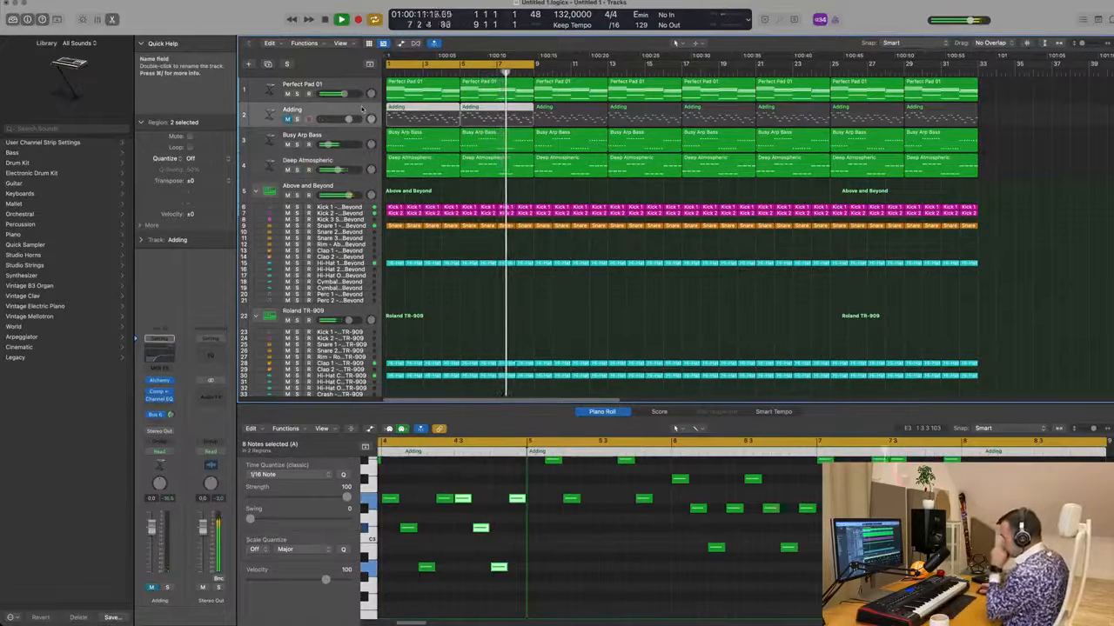
pyautogui.click(360, 88)
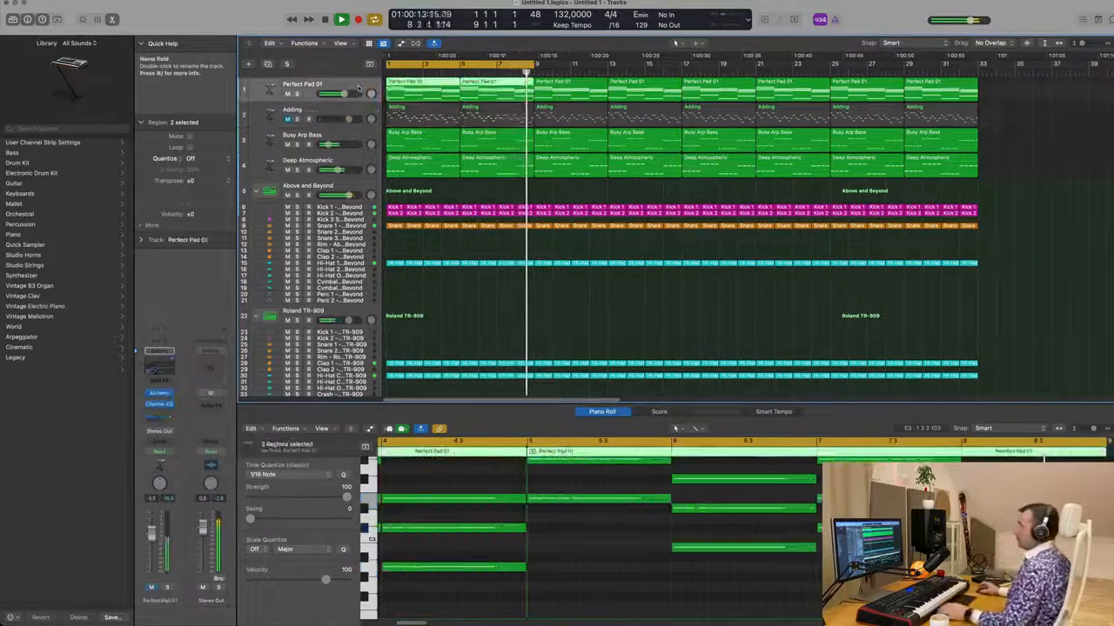
pyautogui.press('super+d')
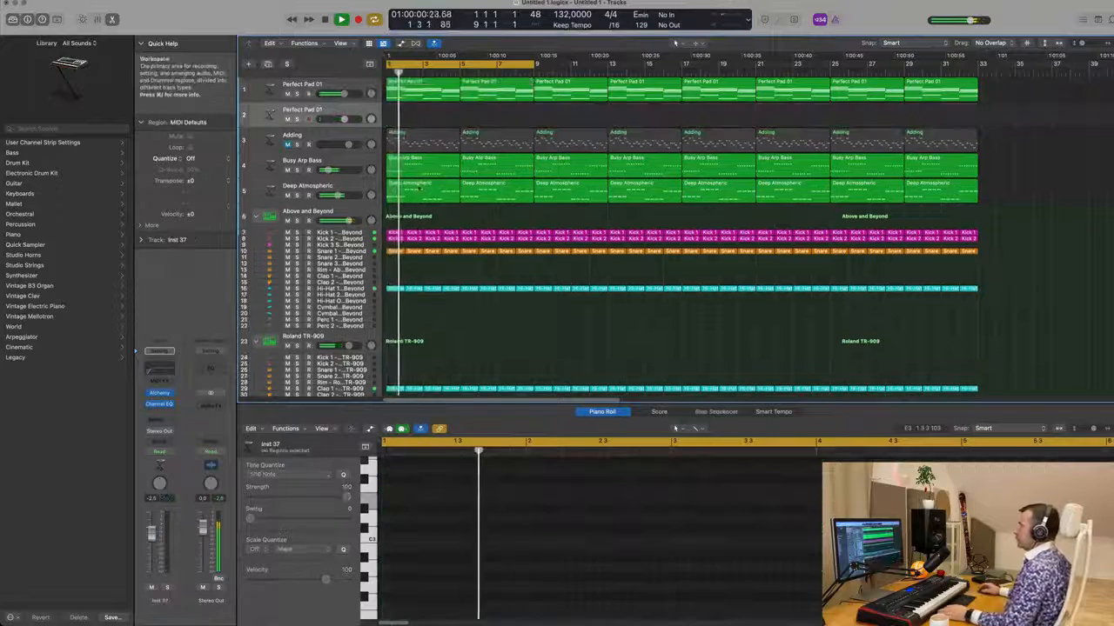
pyautogui.click(426, 83)
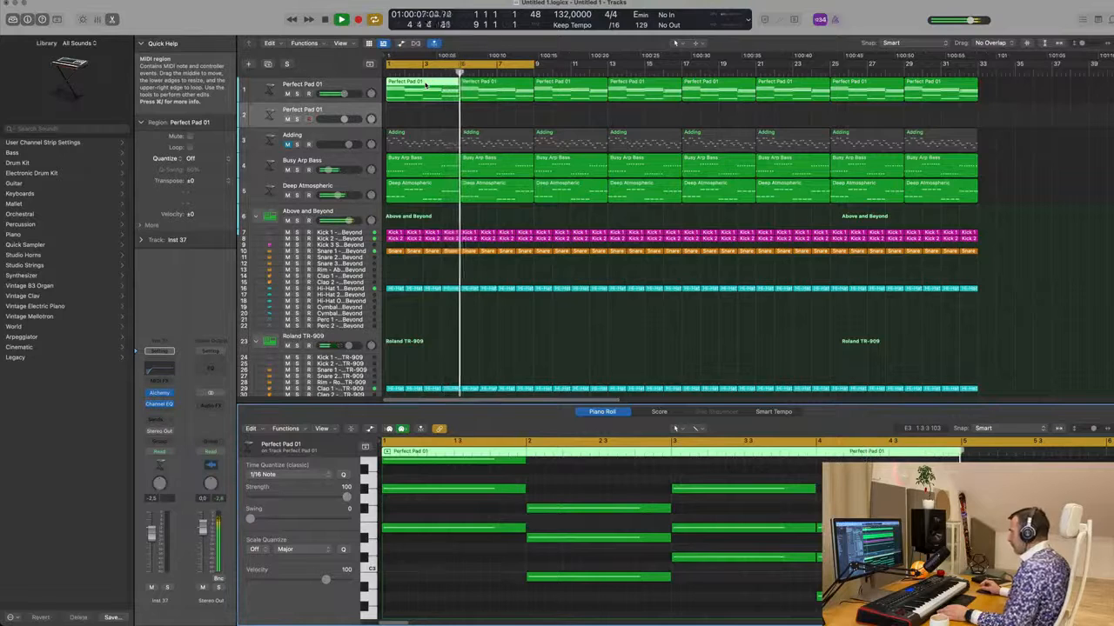
pyautogui.click(344, 108)
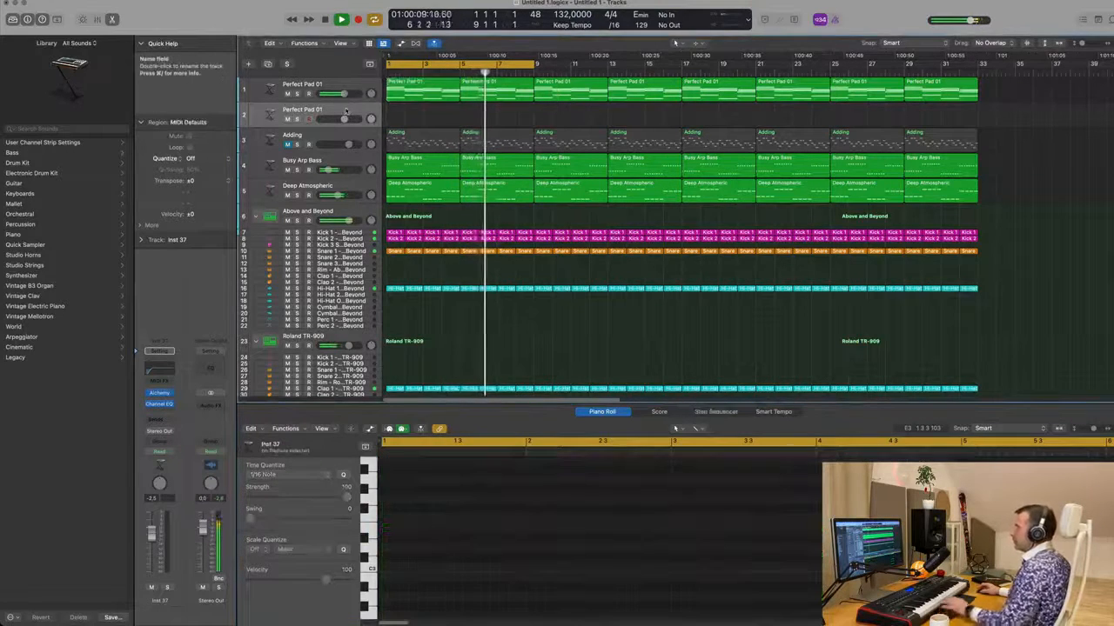
# Step: Replace the Alchemy instrument on the duplicated Perfect Pad 01 track with a stereo Sampler (Multi-Sample)
pyautogui.click(173, 393)
pyautogui.moveTo(205, 599)
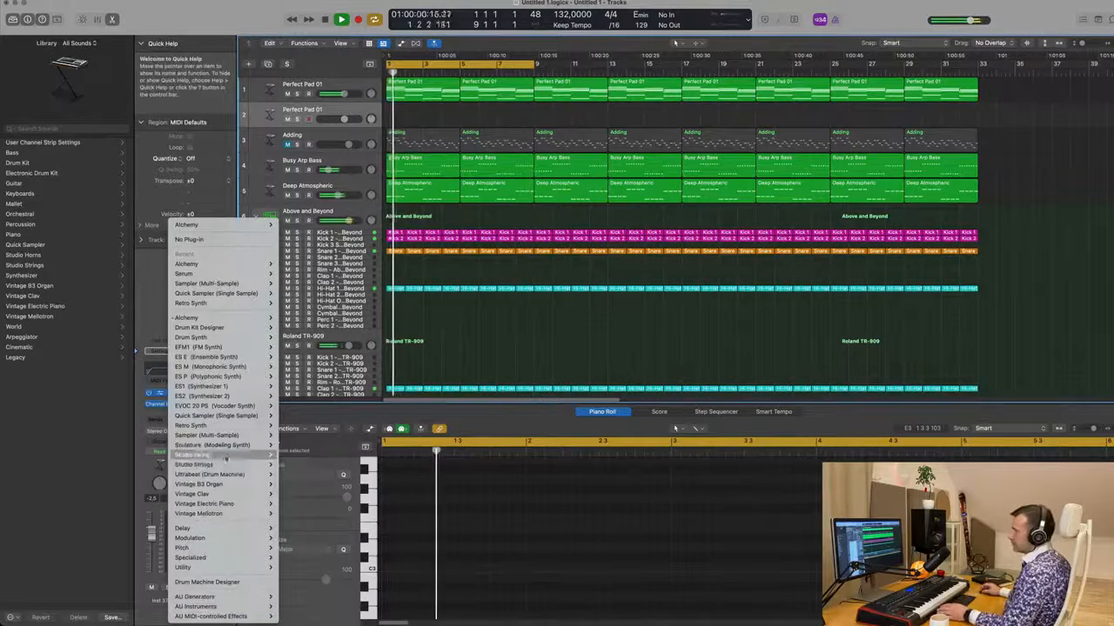
pyautogui.moveTo(206, 435)
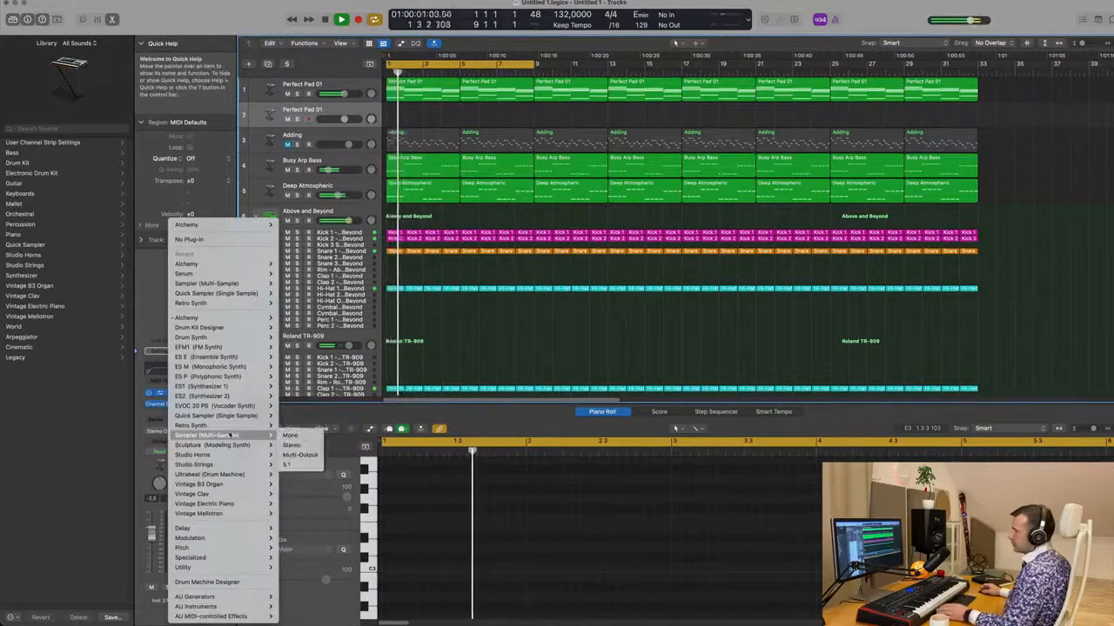
pyautogui.click(296, 446)
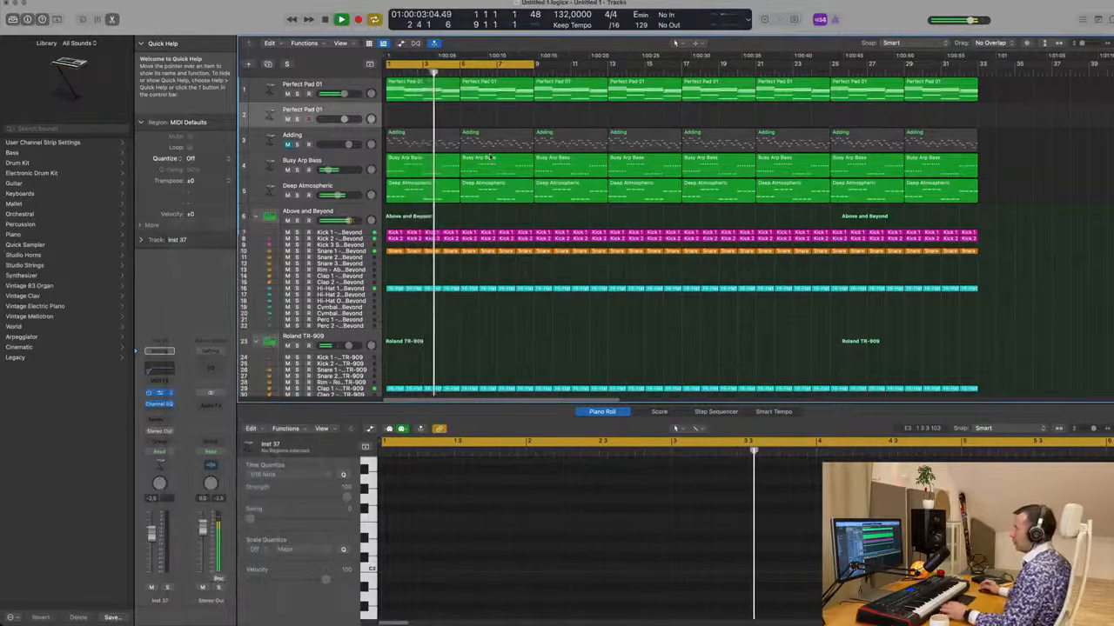
# Step: Load the Yamaha Grand Piano preset from Acoustic Pianos in Sampler and move its window off the tracks
pyautogui.click(408, 124)
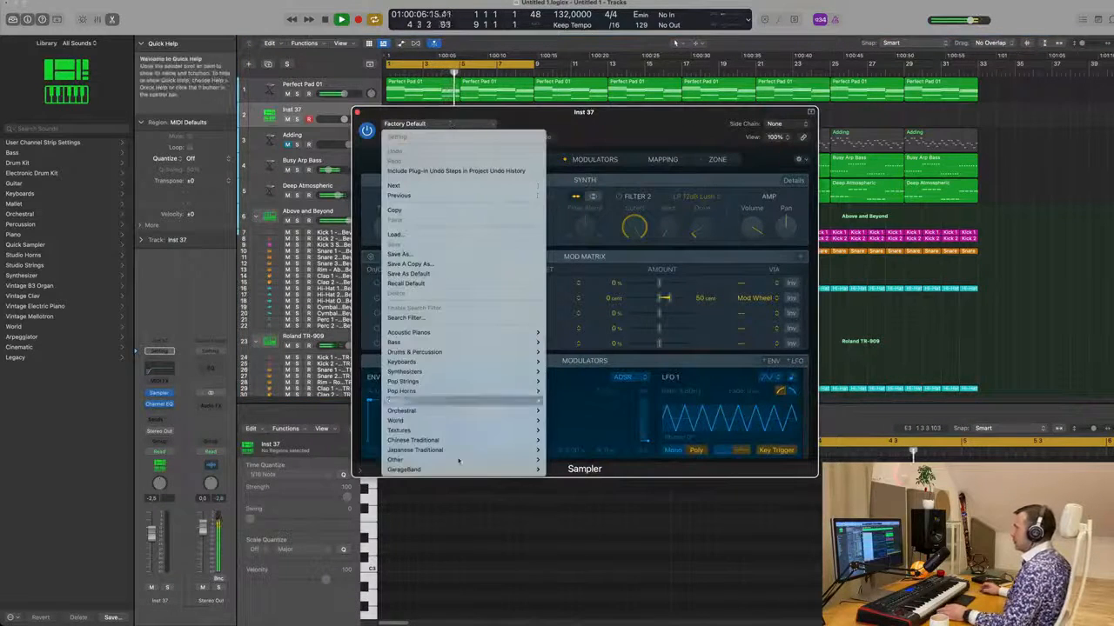
pyautogui.moveTo(461, 333)
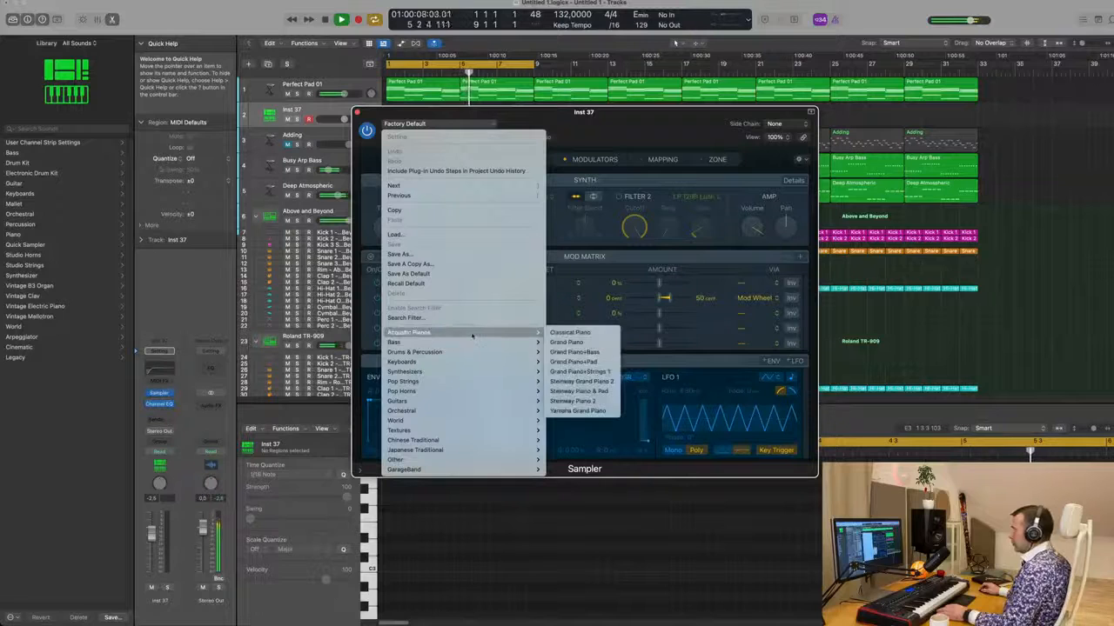
pyautogui.click(591, 411)
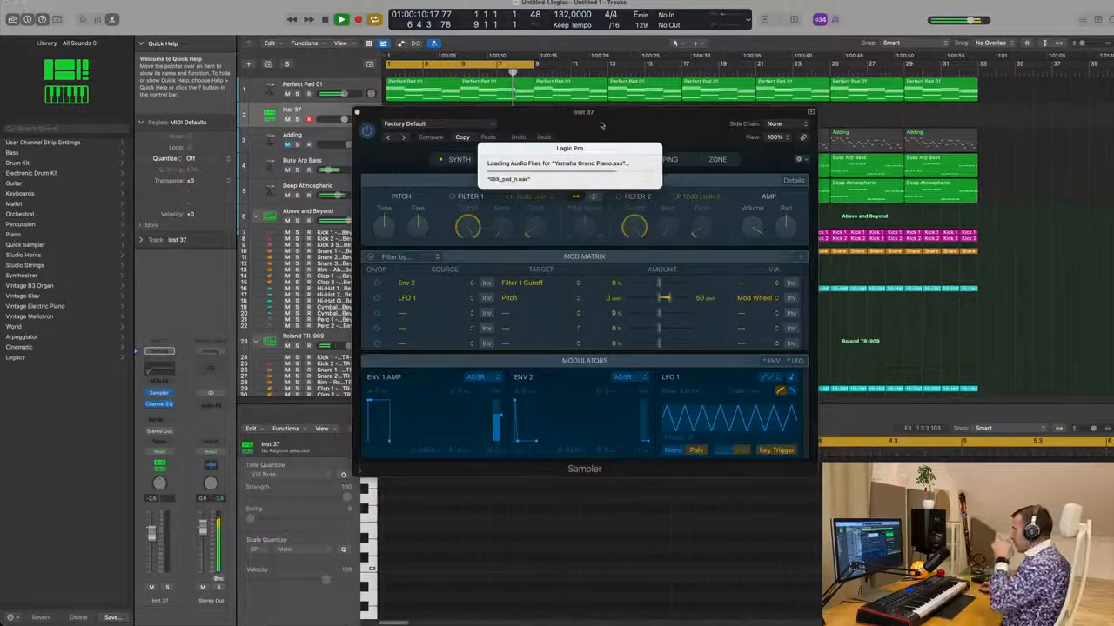
pyautogui.moveTo(600, 125); pyautogui.dragTo(746, 180)
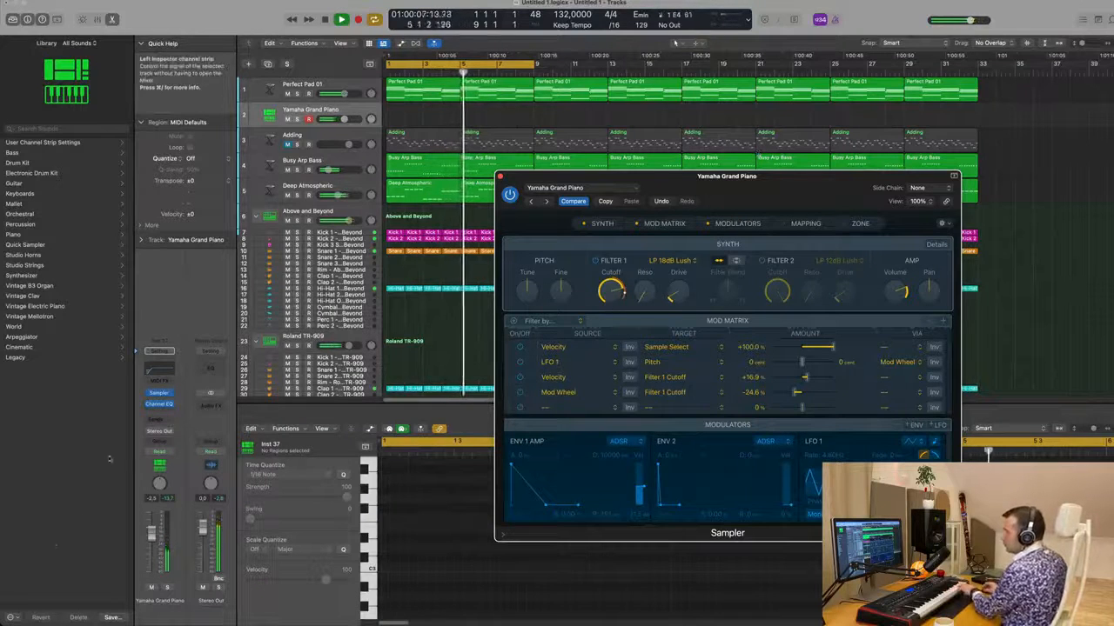
# Step: Add a Bus 6 → Aux 4 send to the Yamaha Grand Piano channel
pyautogui.click(159, 419)
pyautogui.moveTo(161, 435)
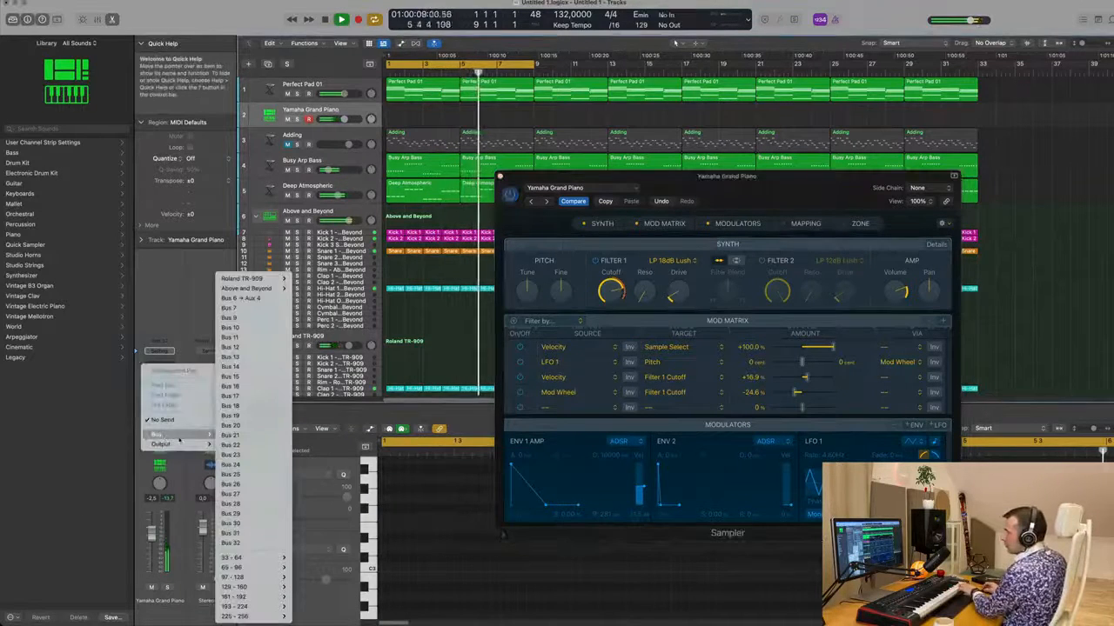
pyautogui.click(233, 299)
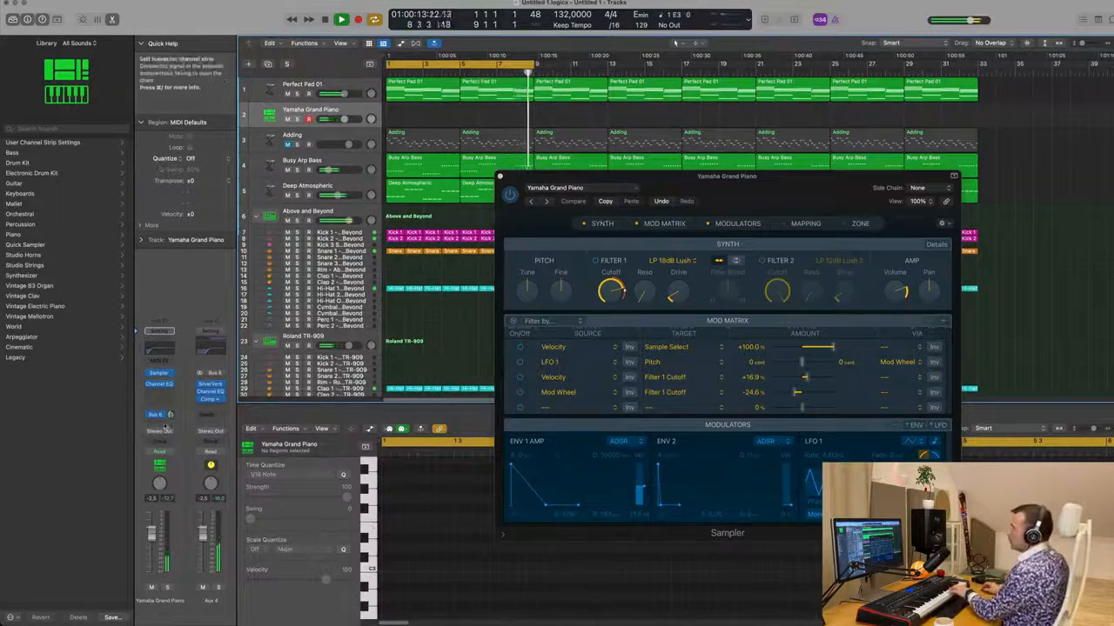
# Step: Extend the cycle range to bar 33, then add a Bus 1 Delay send to the Yamaha Grand Piano channel and adjust its level
pyautogui.moveTo(536, 63); pyautogui.dragTo(978, 77)
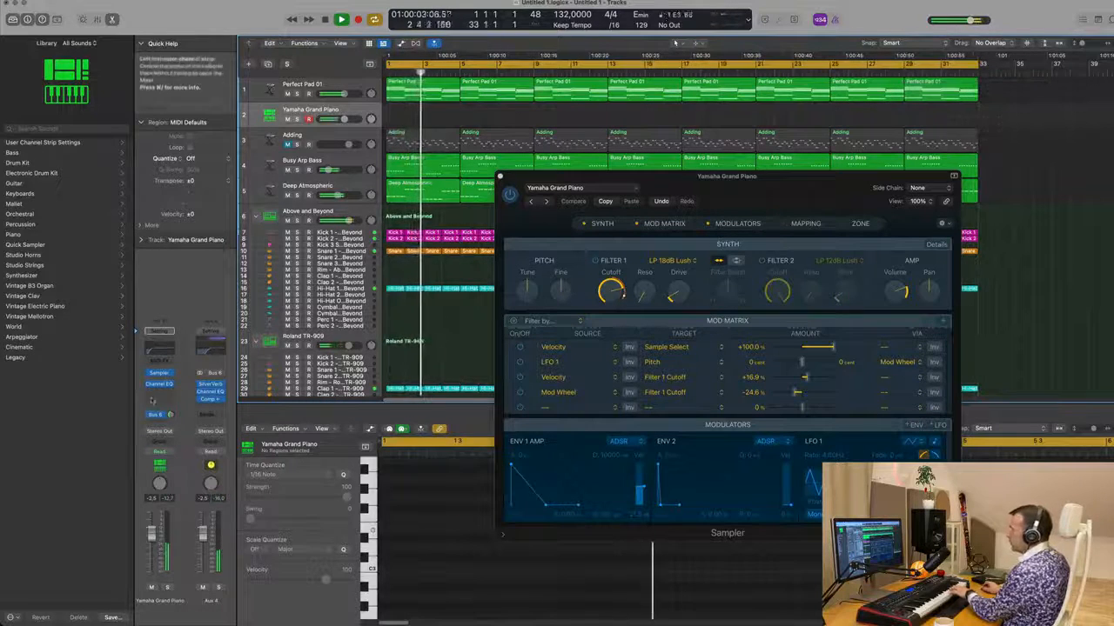
pyautogui.click(153, 423)
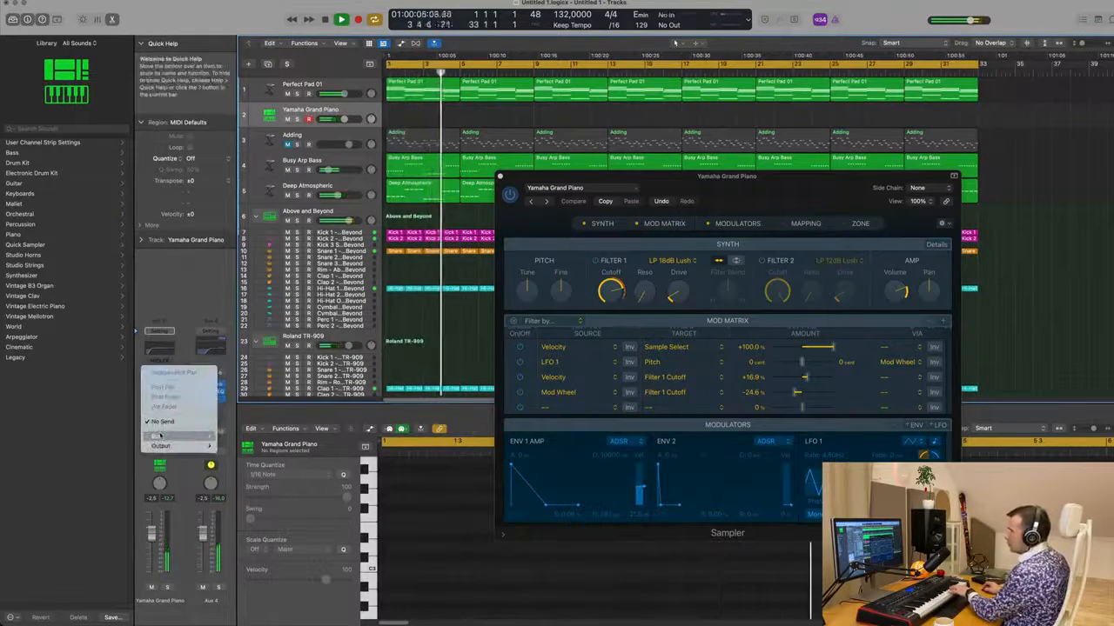
pyautogui.moveTo(161, 435)
pyautogui.moveTo(252, 279)
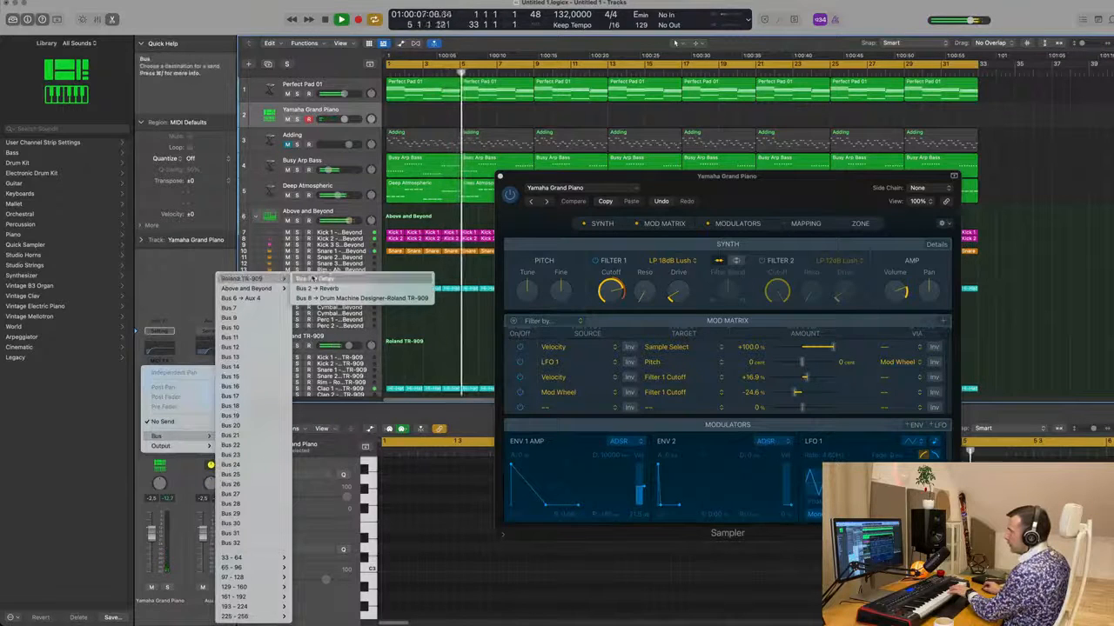
pyautogui.click(361, 297)
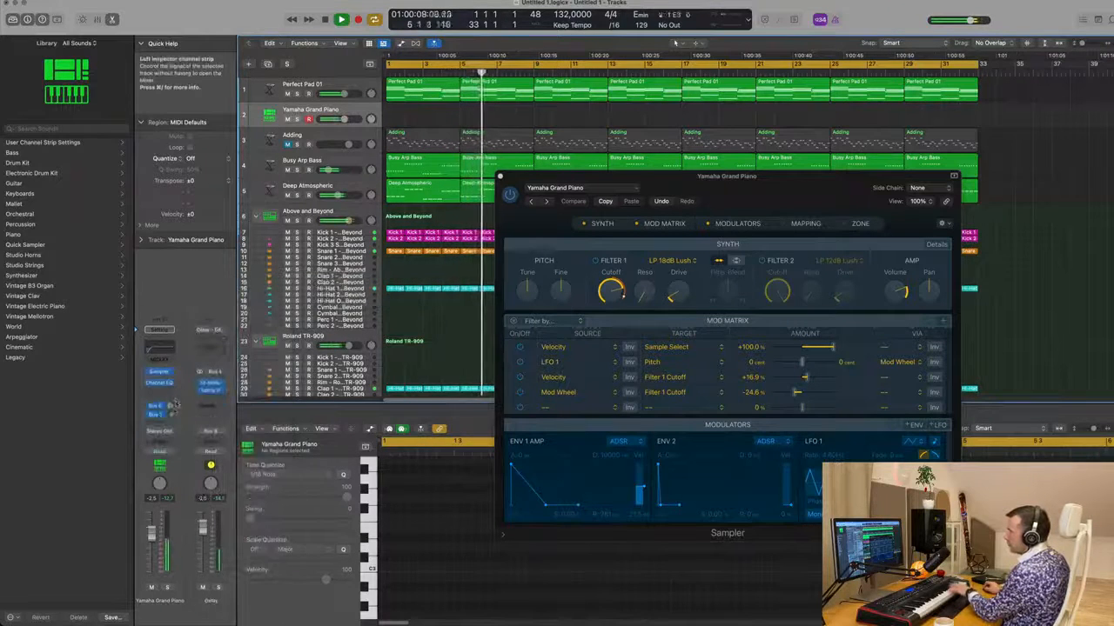
pyautogui.click(171, 414)
pyautogui.moveTo(173, 414); pyautogui.dragTo(174, 420)
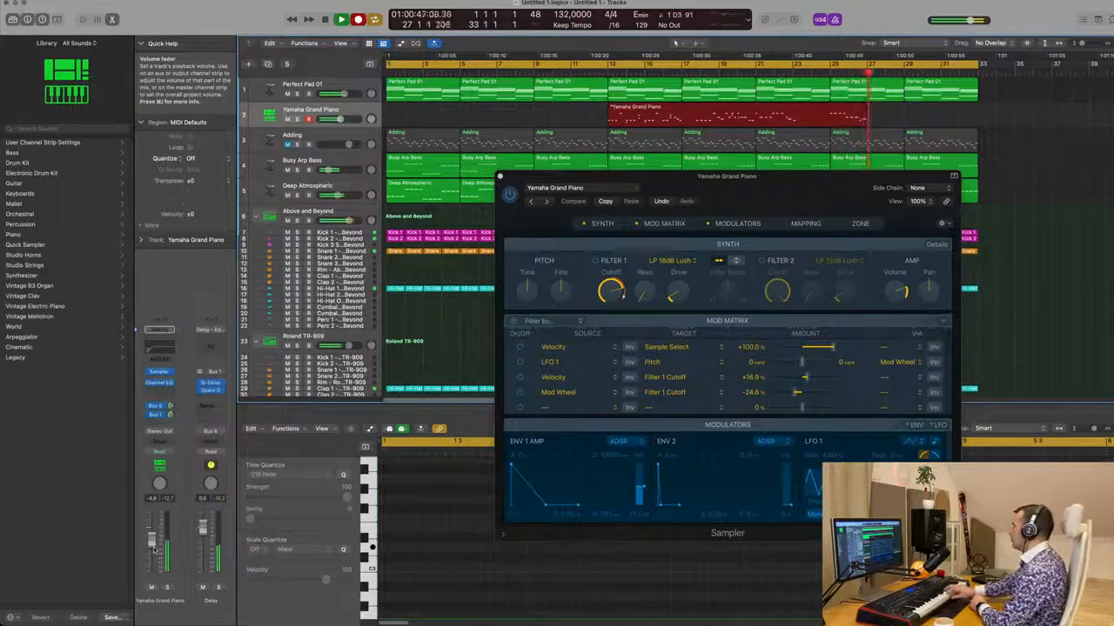
# Step: Stop the piano recording and split its region at bars 25 and 27, splitting the notes that cross the cut
pyautogui.press('space')
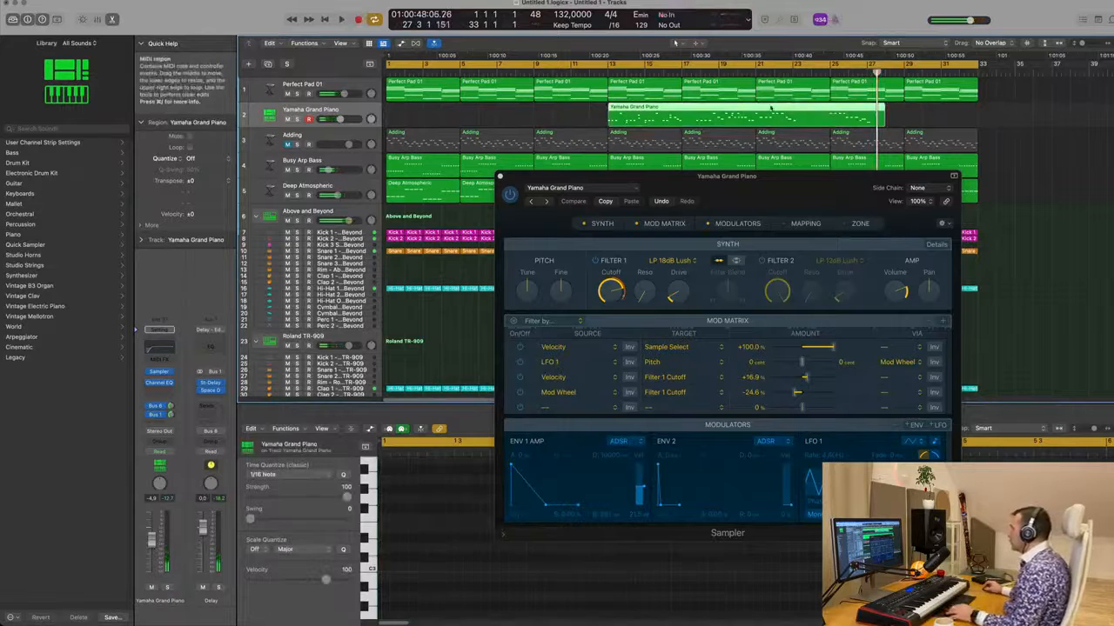
pyautogui.press('super+t')
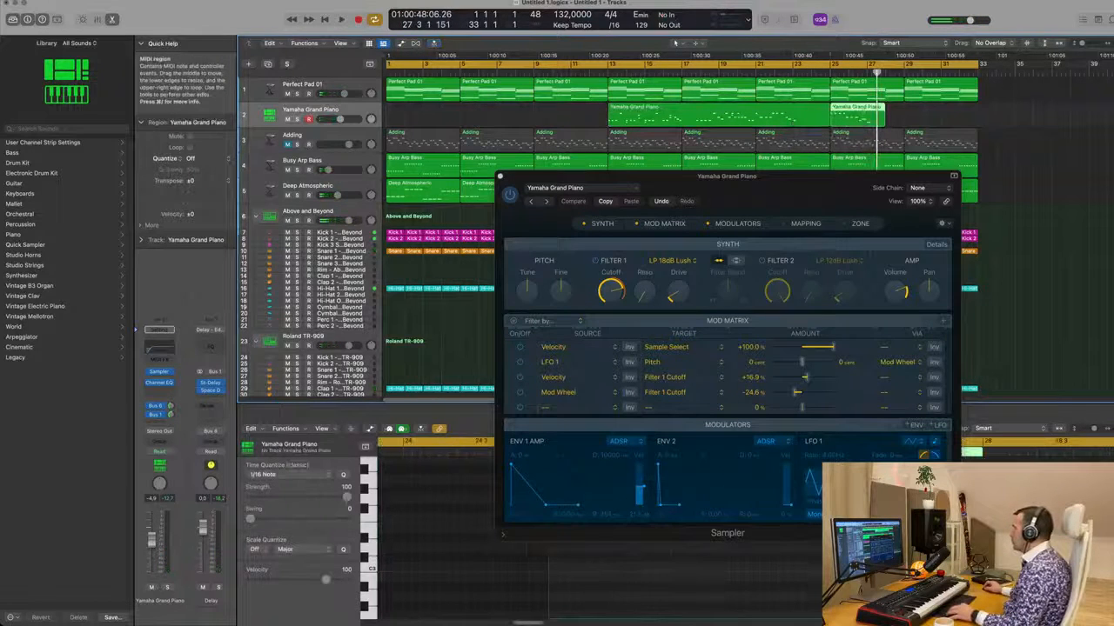
pyautogui.press('super+t')
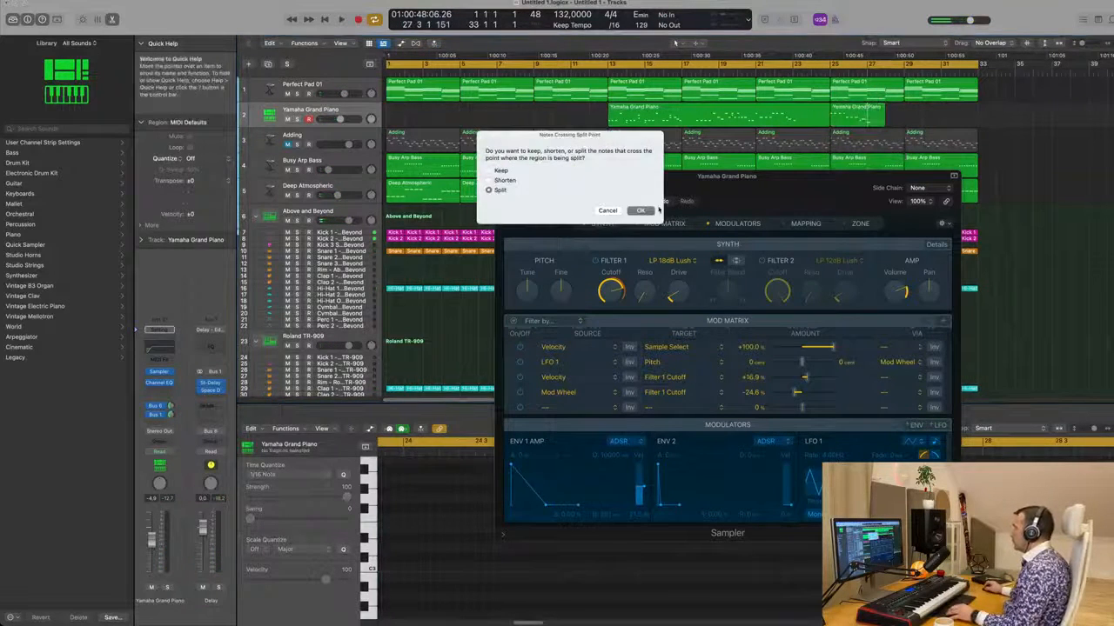
pyautogui.click(640, 211)
# Step: Move the two-bar piano region from bar 25 to bar 1 and delete the other recorded piano regions
pyautogui.moveTo(857, 113); pyautogui.dragTo(398, 119)
pyautogui.press('Return')
pyautogui.press('space')
pyautogui.keyDown('shift'); pyautogui.click(874, 116); pyautogui.keyUp('shift')
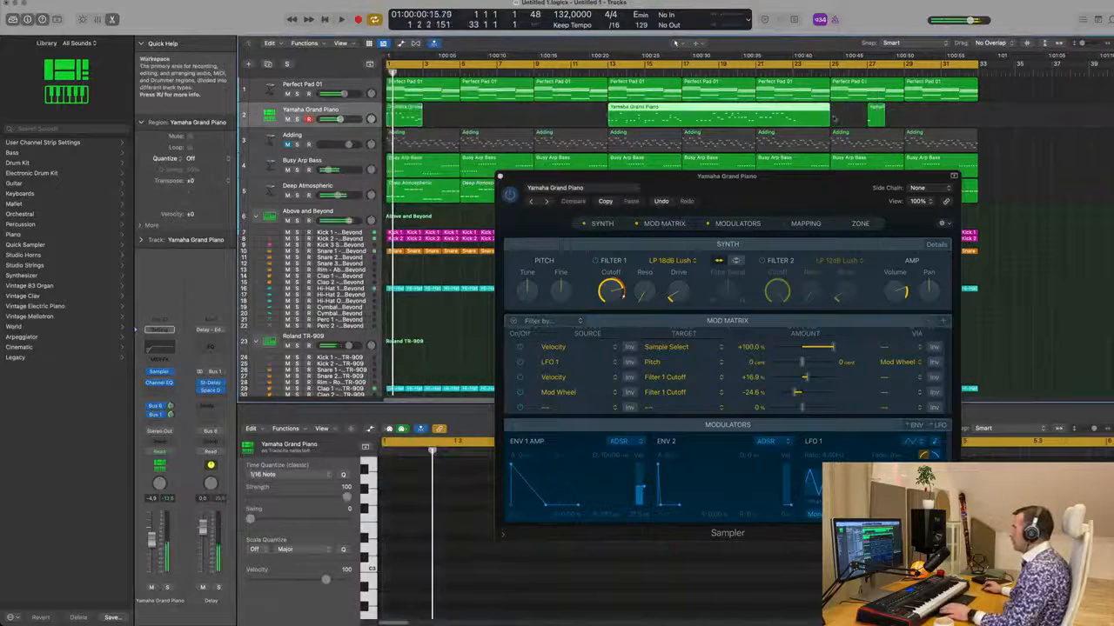
pyautogui.press('Delete')
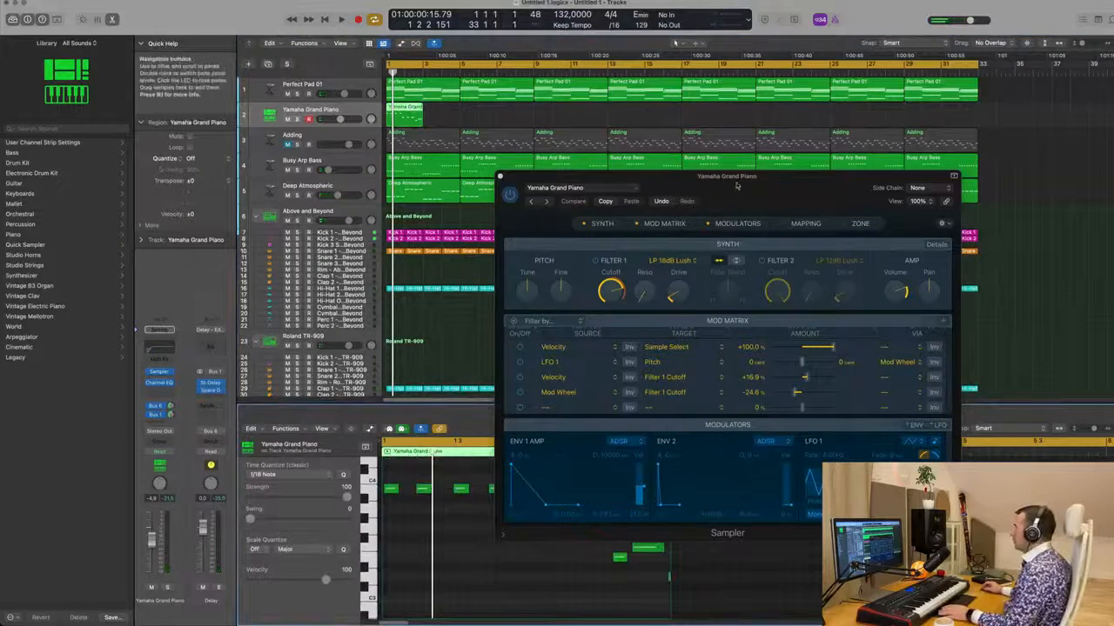
# Step: Move the Sampler window aside, quantize all notes of the two-bar piano region to 1/16 notes, and play it
pyautogui.moveTo(735, 177); pyautogui.dragTo(952, 84)
pyautogui.press('space')
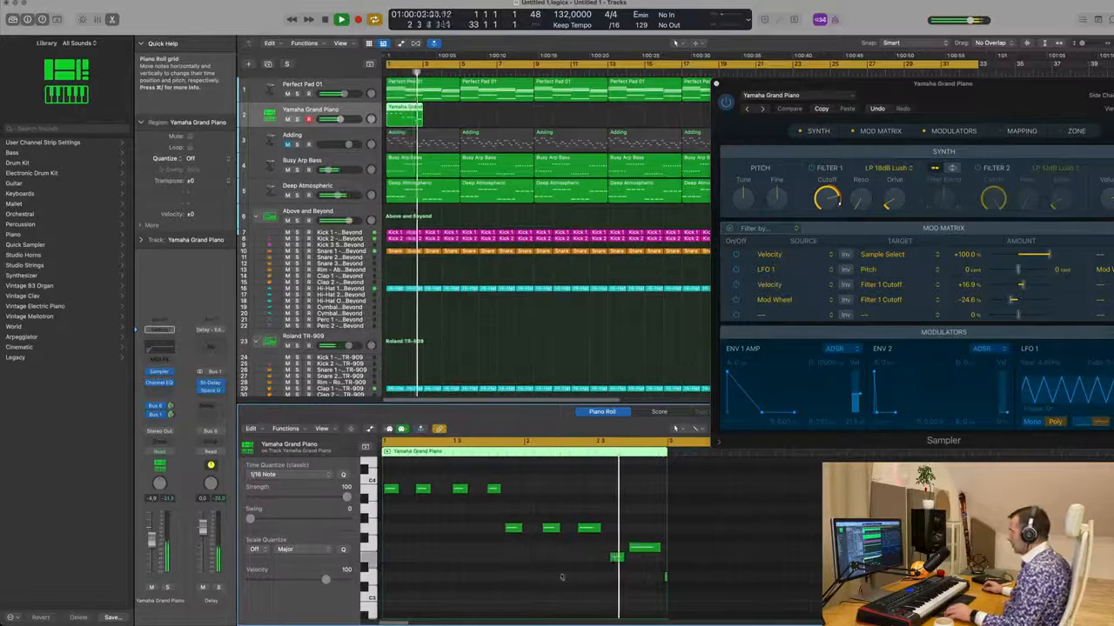
pyautogui.press('space')
pyautogui.press('super+a')
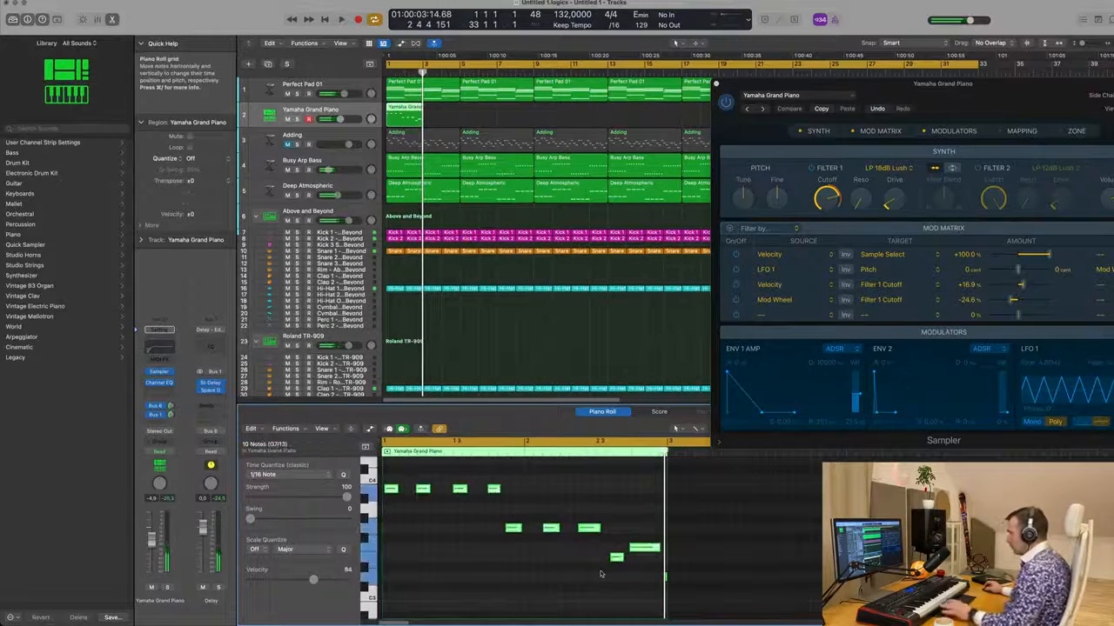
pyautogui.press('space')
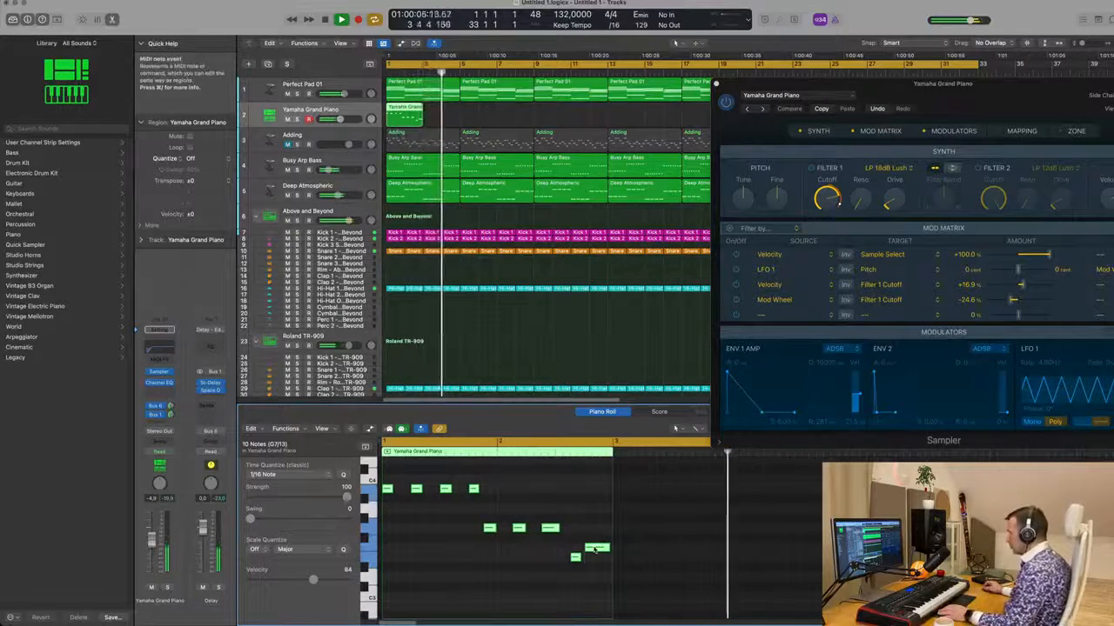
# Step: Raise the long last note of the piano region by four semitones while listening to the result
pyautogui.moveTo(595, 550); pyautogui.dragTo(597, 520)
pyautogui.press('space')
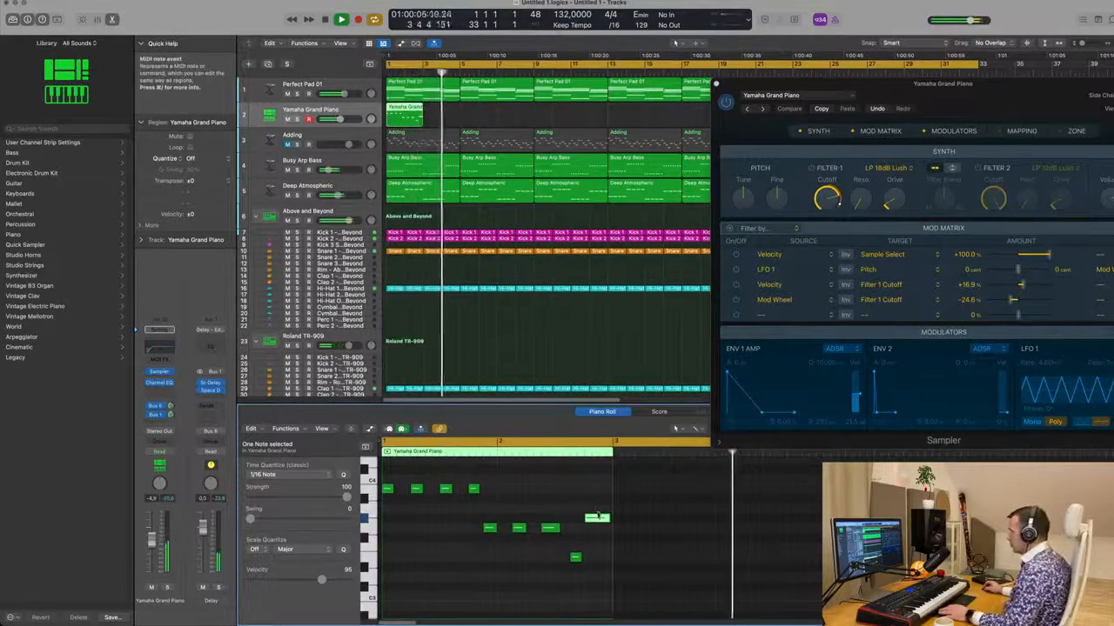
pyautogui.moveTo(597, 519); pyautogui.dragTo(597, 509)
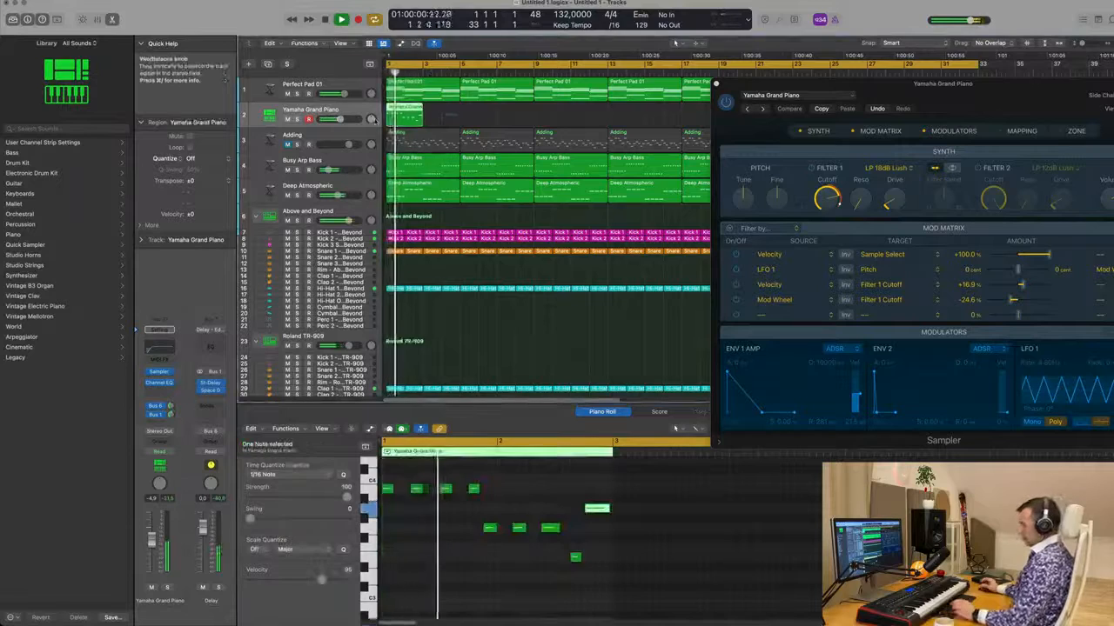
# Step: Repeat the two-bar Yamaha Grand Piano region along its track up to bar 33 and close the Sampler window during playback
pyautogui.press('super+r')
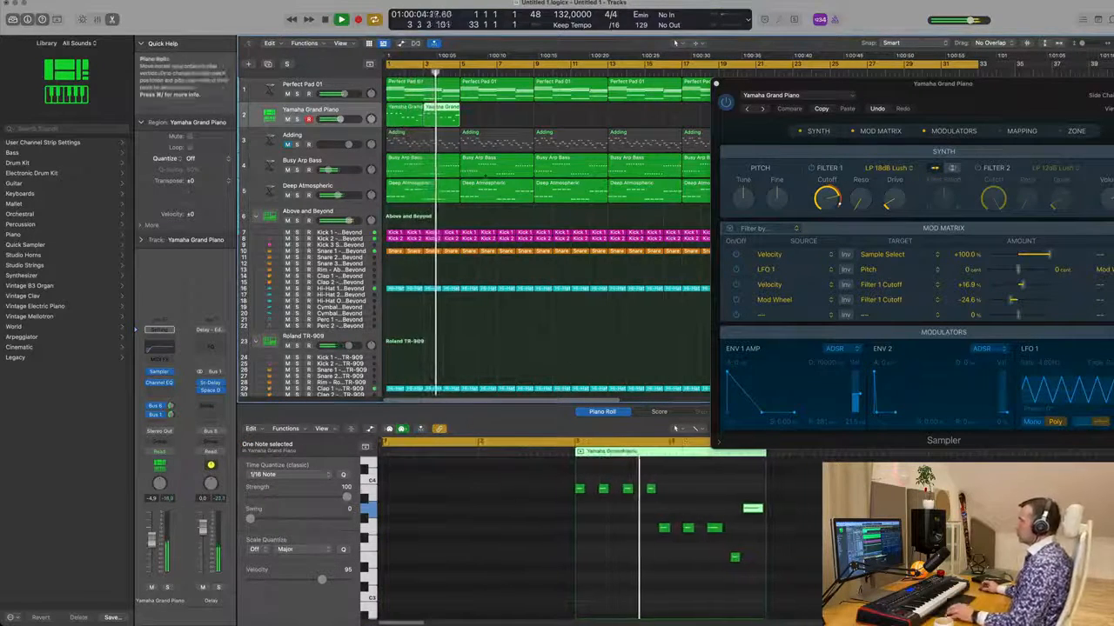
pyautogui.moveTo(870, 83); pyautogui.dragTo(712, 236)
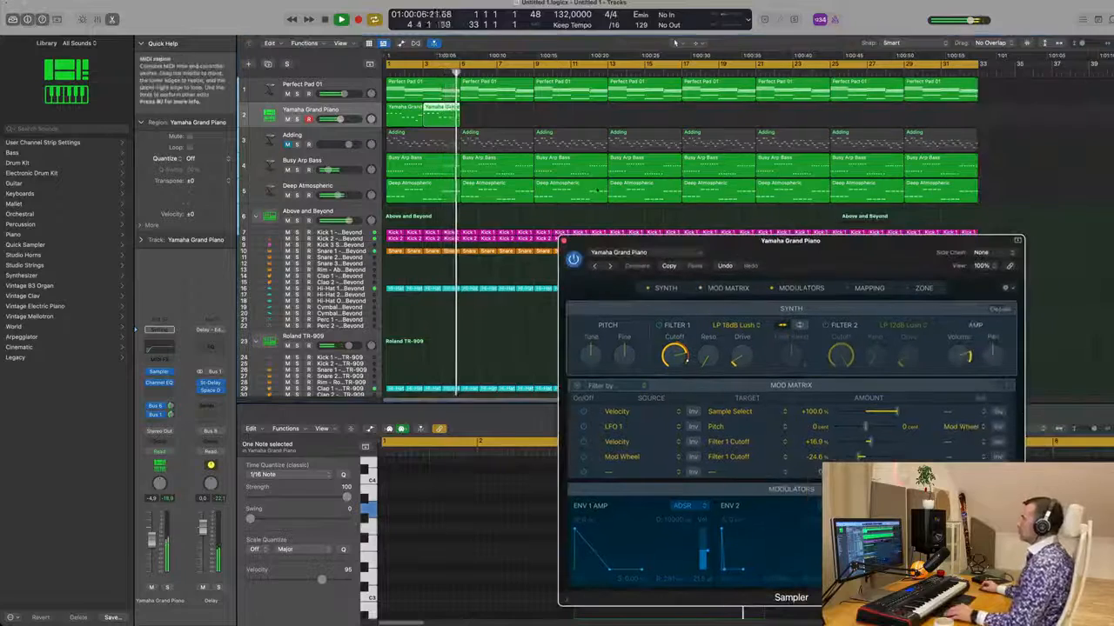
pyautogui.press('super+Left')
pyautogui.click(674, 42)
pyautogui.press('Return')
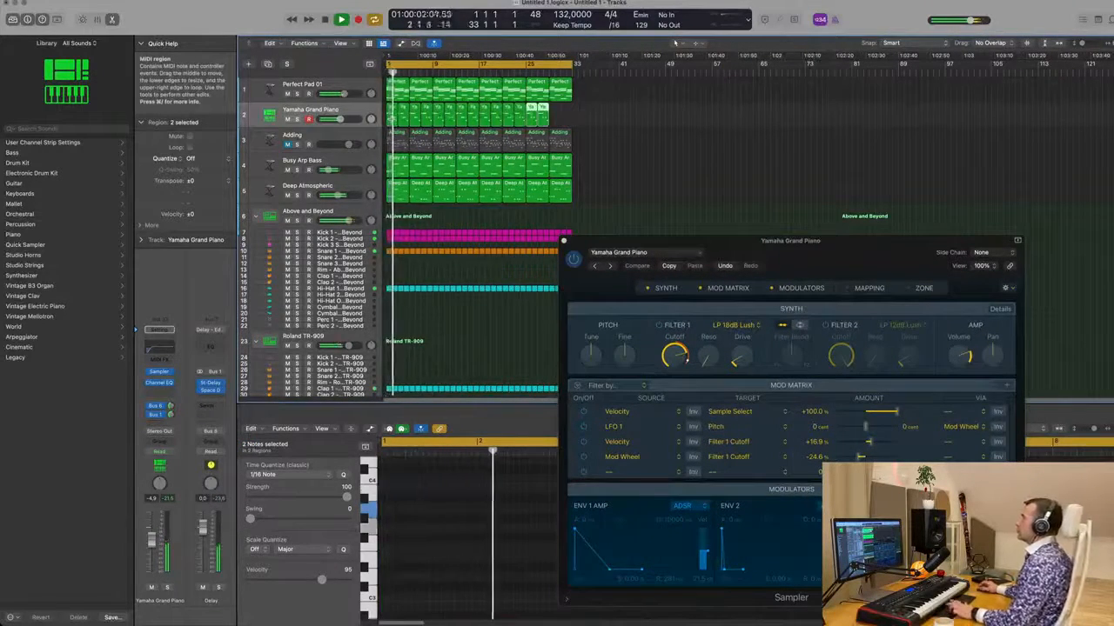
pyautogui.press('space')
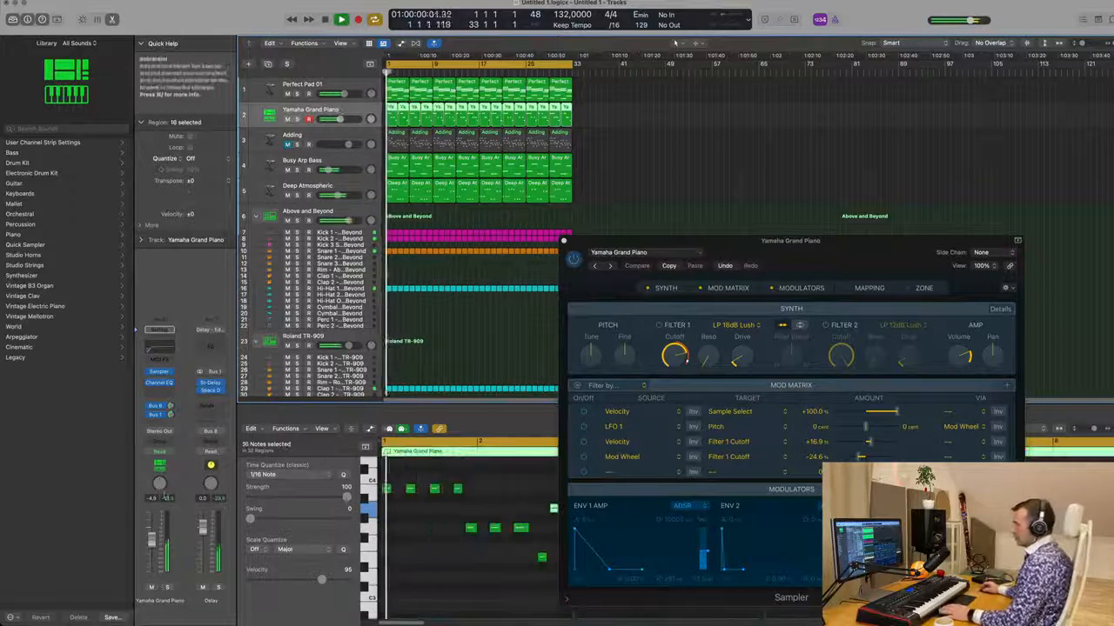
pyautogui.moveTo(818, 257); pyautogui.dragTo(822, 166)
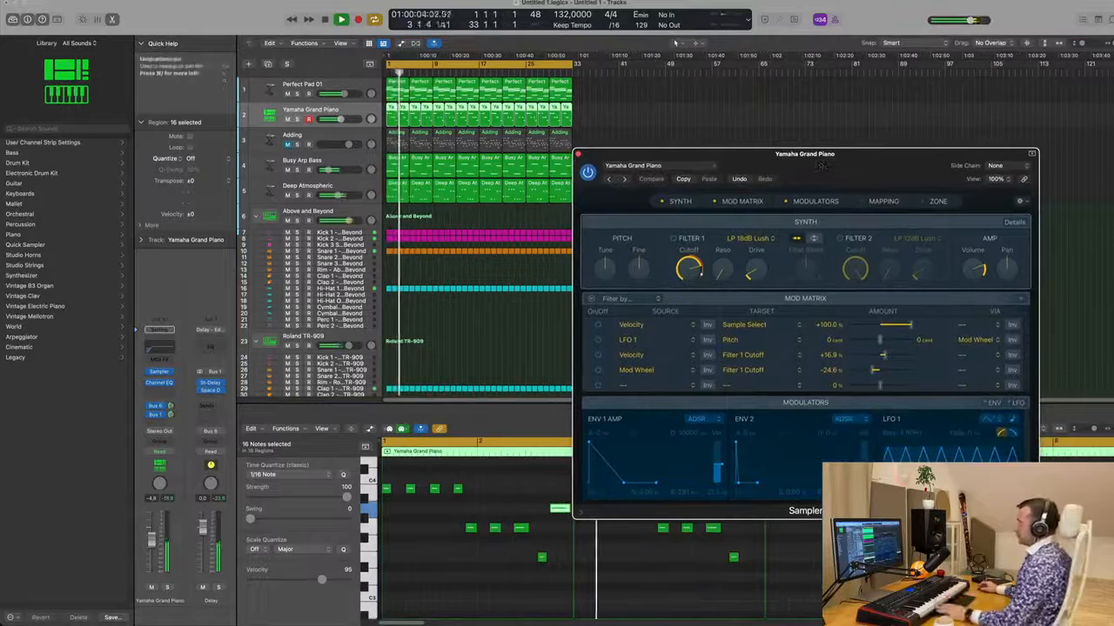
pyautogui.press('super+w')
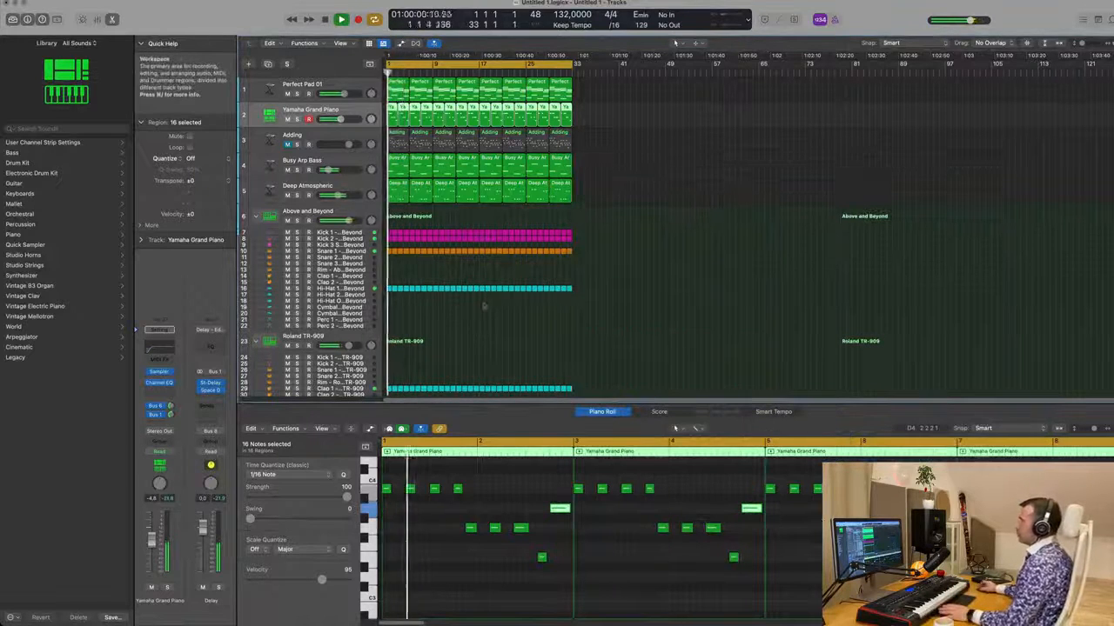
# Step: Unmute the Adding track, select it and play the arrangement with the arpeggio and piano together
pyautogui.press('space')
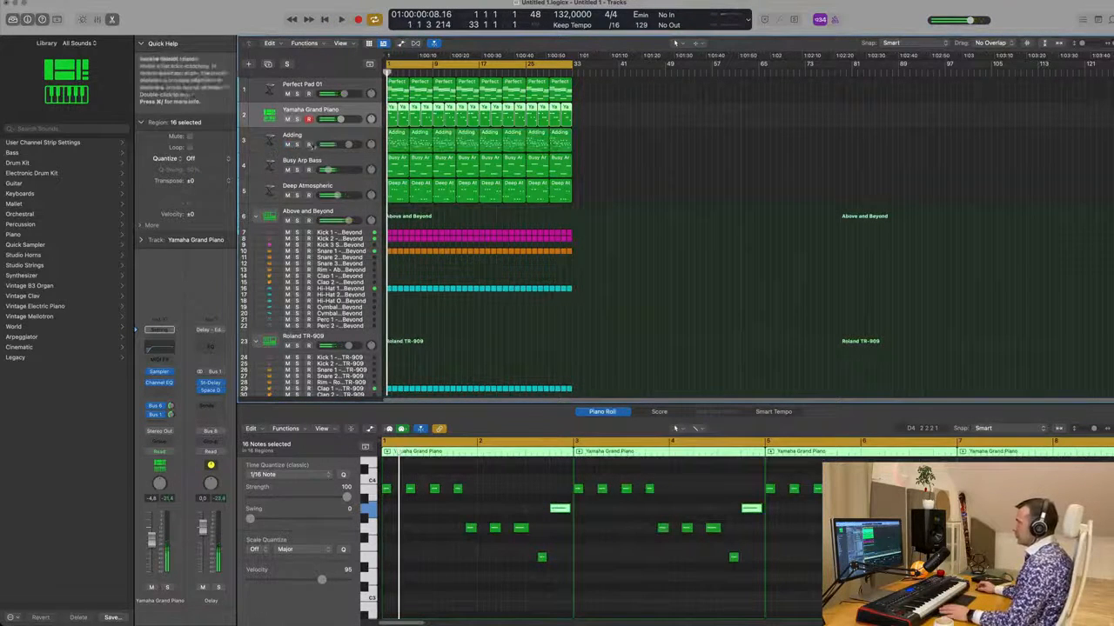
pyautogui.click(330, 136)
pyautogui.press('space')
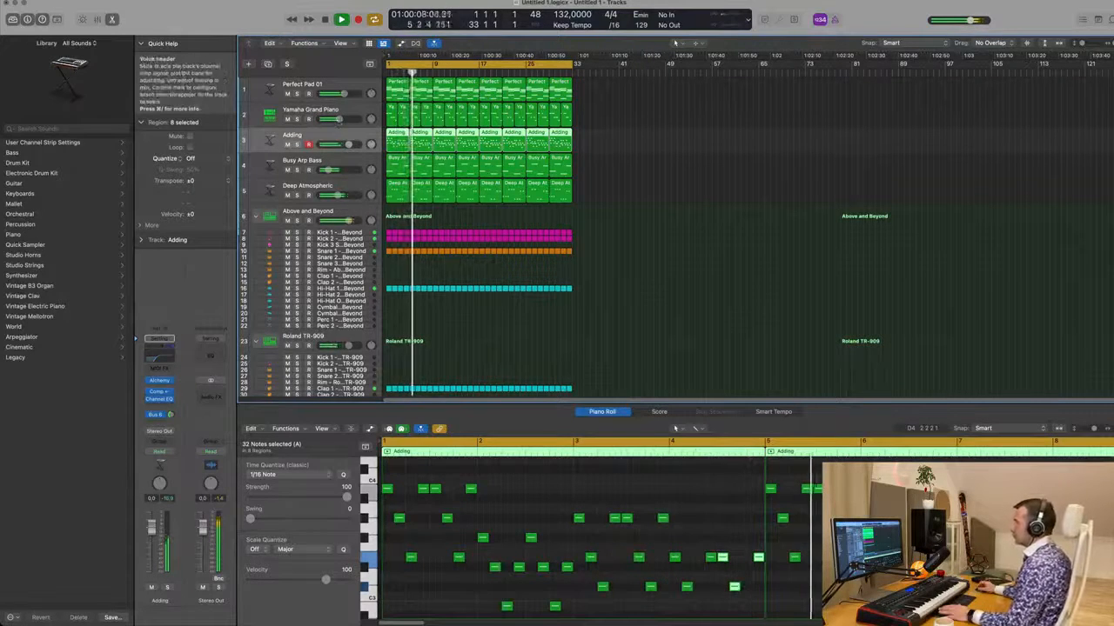
# Step: Select all notes in the Yamaha Grand Piano regions and scale-quantize them to E Major
pyautogui.click(595, 122)
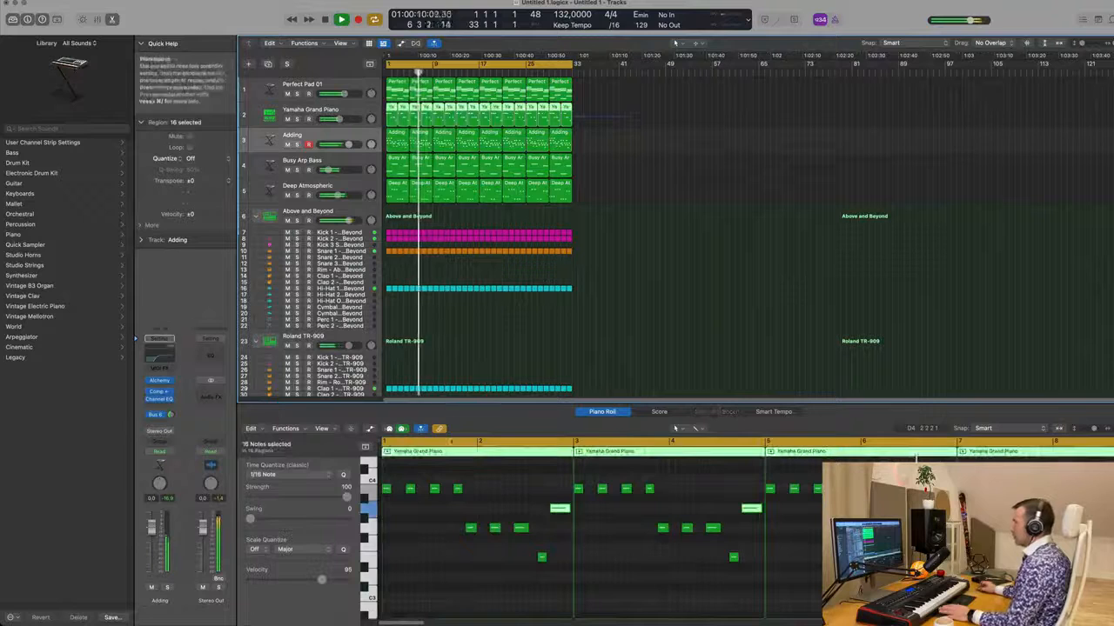
pyautogui.press('space')
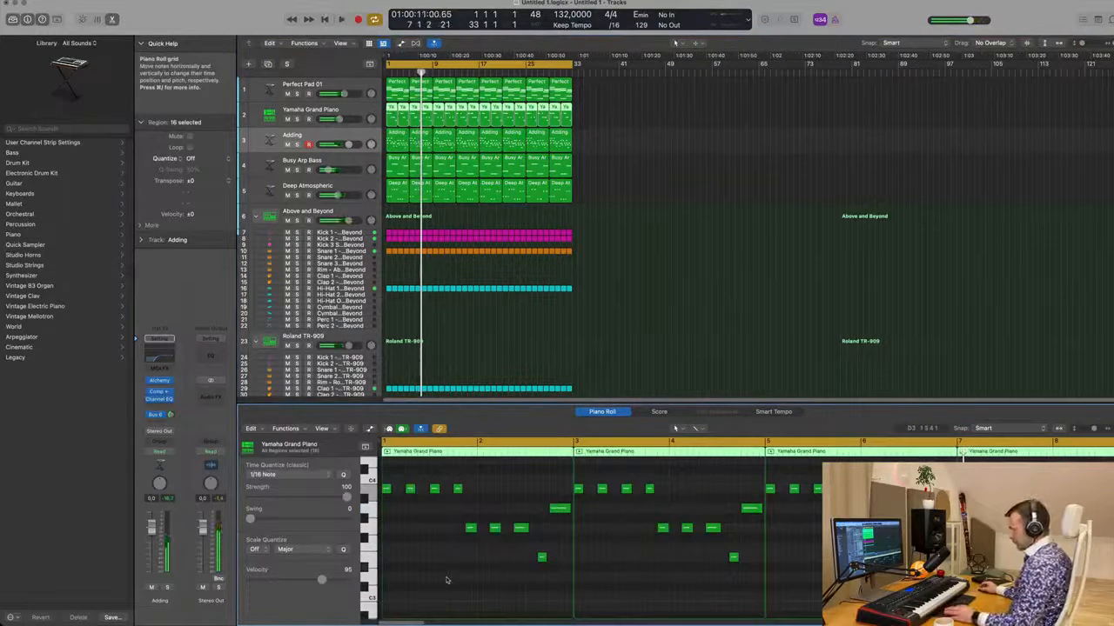
pyautogui.press('super+a')
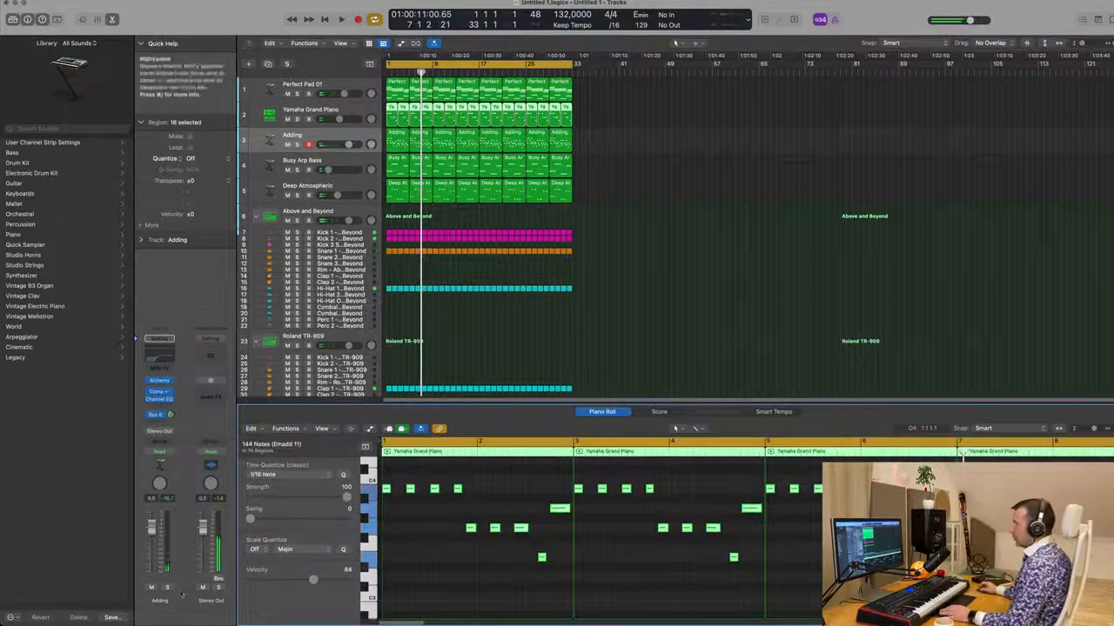
pyautogui.click(256, 550)
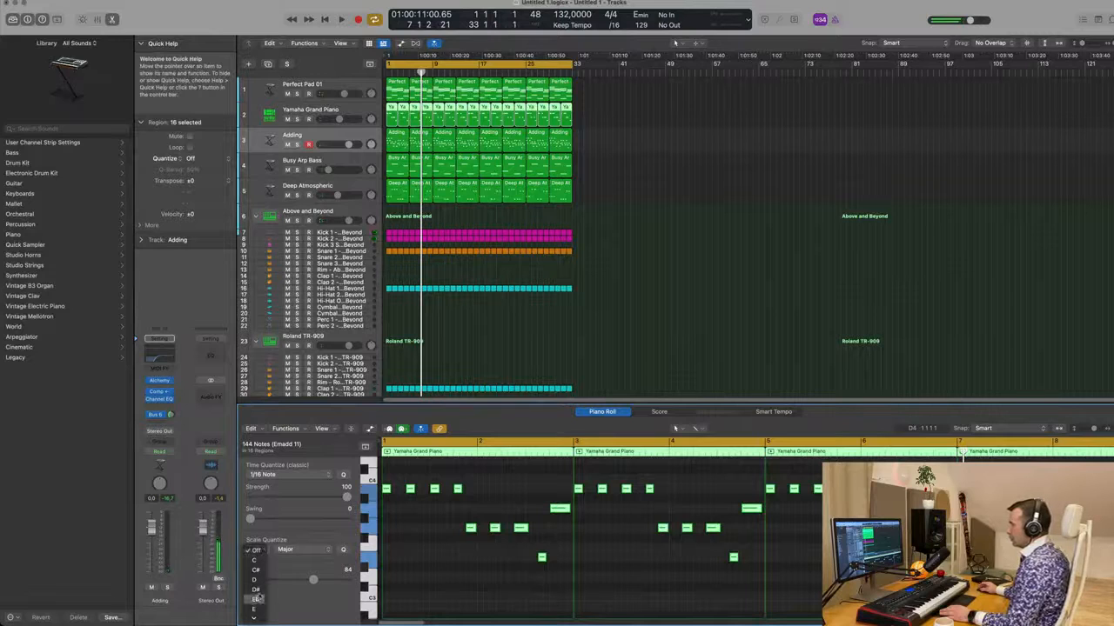
pyautogui.click(257, 608)
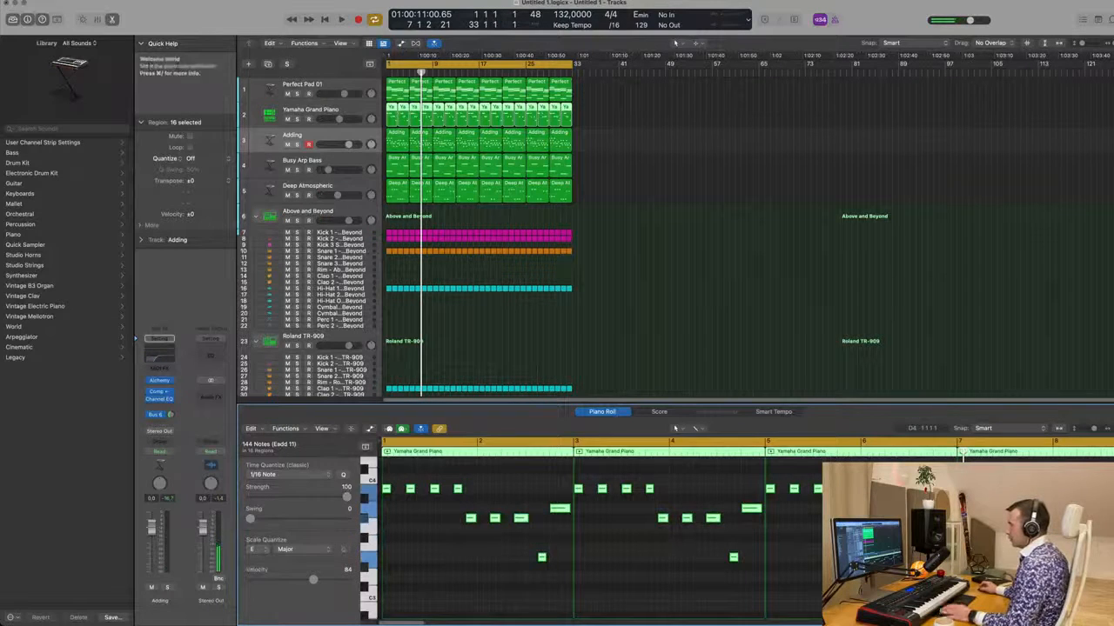
# Step: Play the arrangement and lower the Yamaha Grand Piano track volume to about -9.6 dB
pyautogui.press('space')
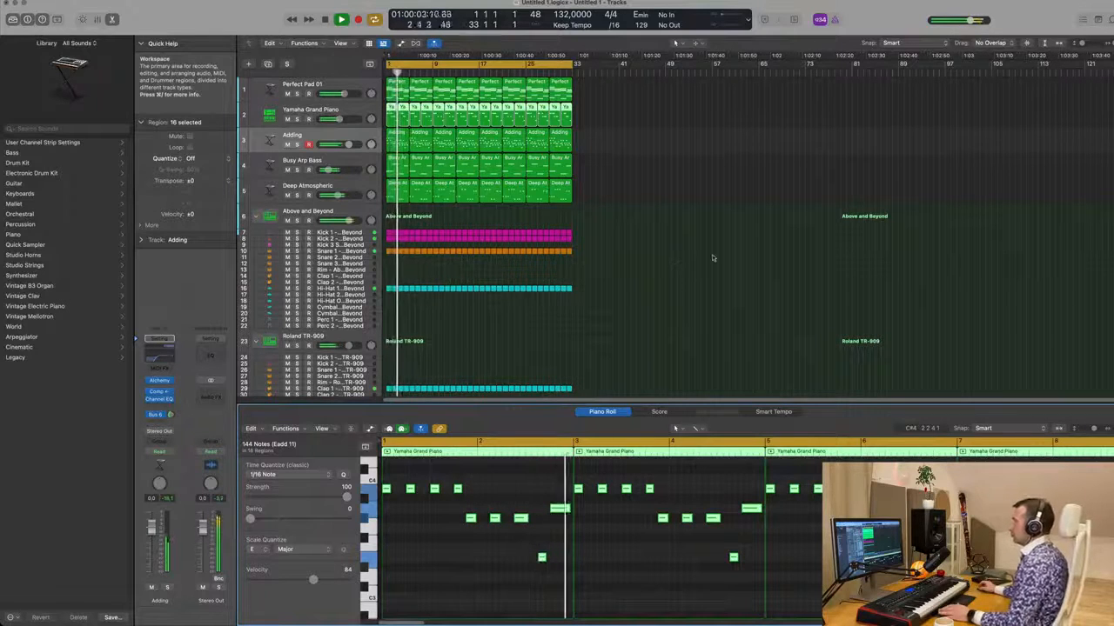
pyautogui.click(661, 265)
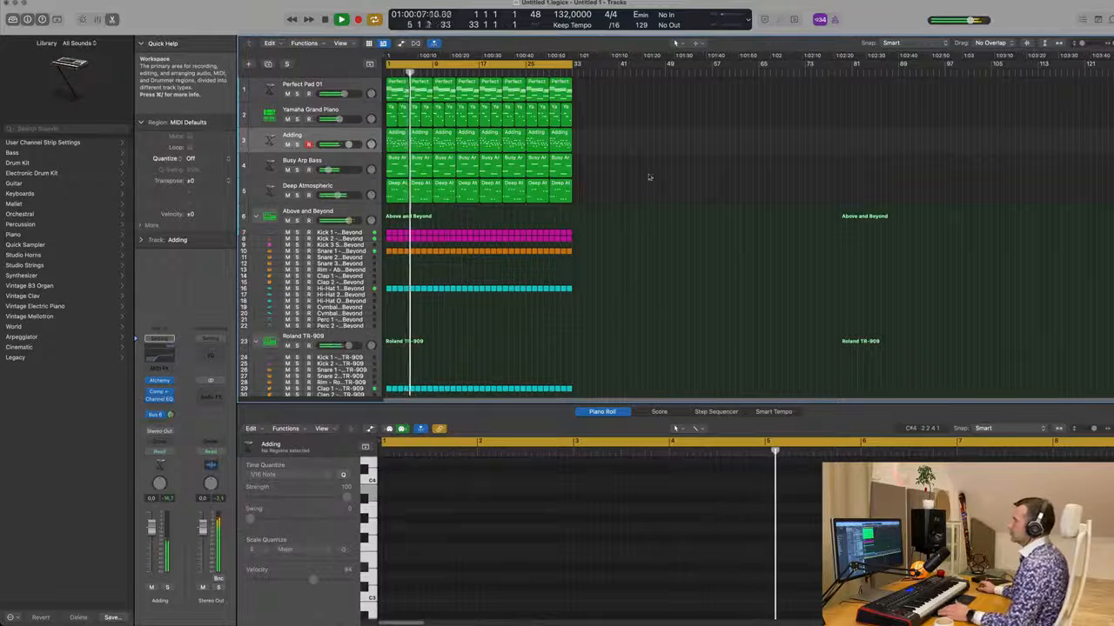
pyautogui.click(372, 136)
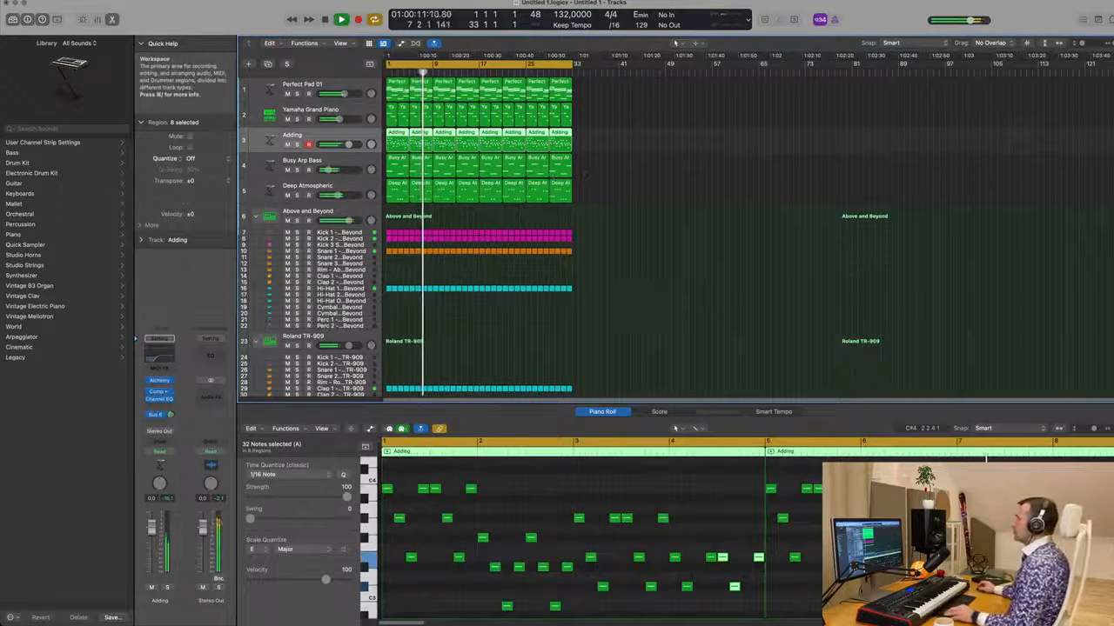
pyautogui.scroll(3, 683, 287)
pyautogui.scroll(2, 683, 287)
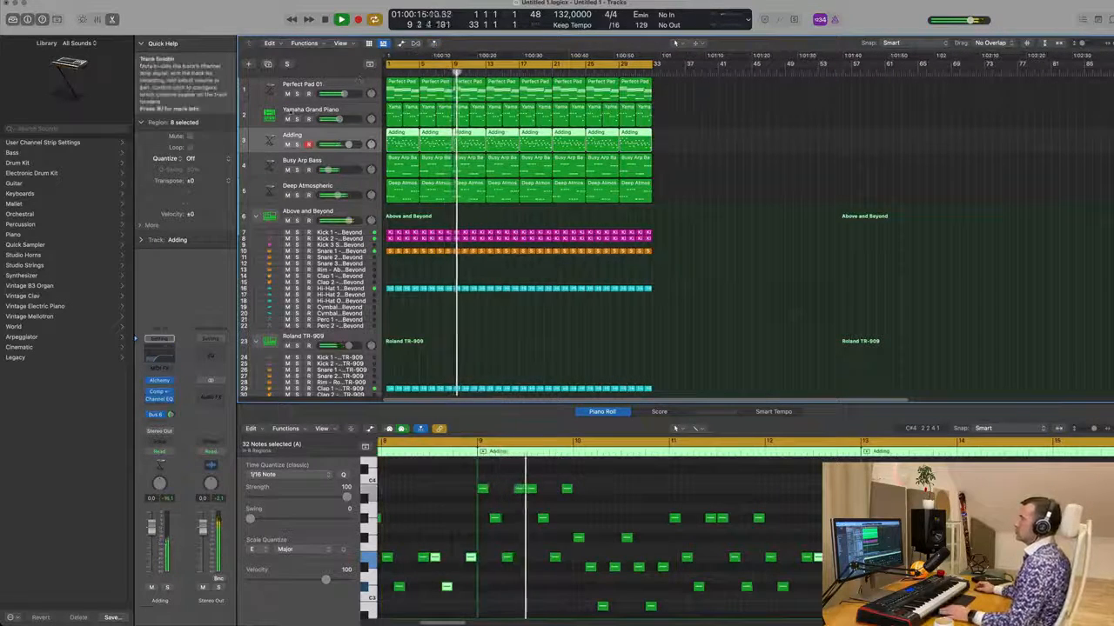
pyautogui.moveTo(347, 143)
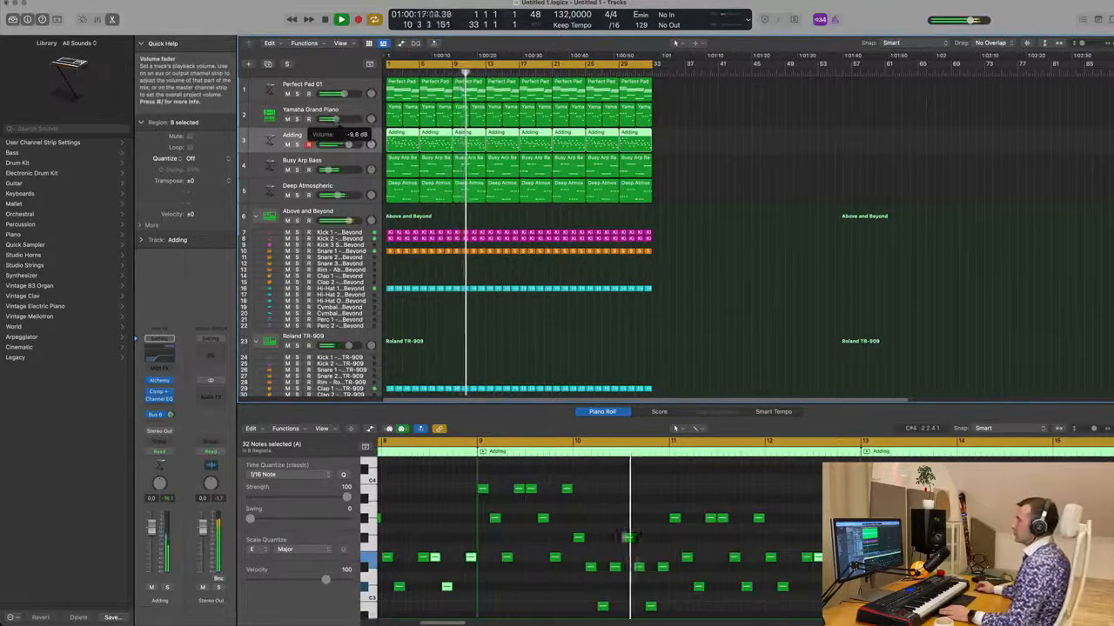
# Step: Restart playback from bar 1, compare the piano and arpeggio by muting them in turn, and leave the Adding track muted
pyautogui.press('space')
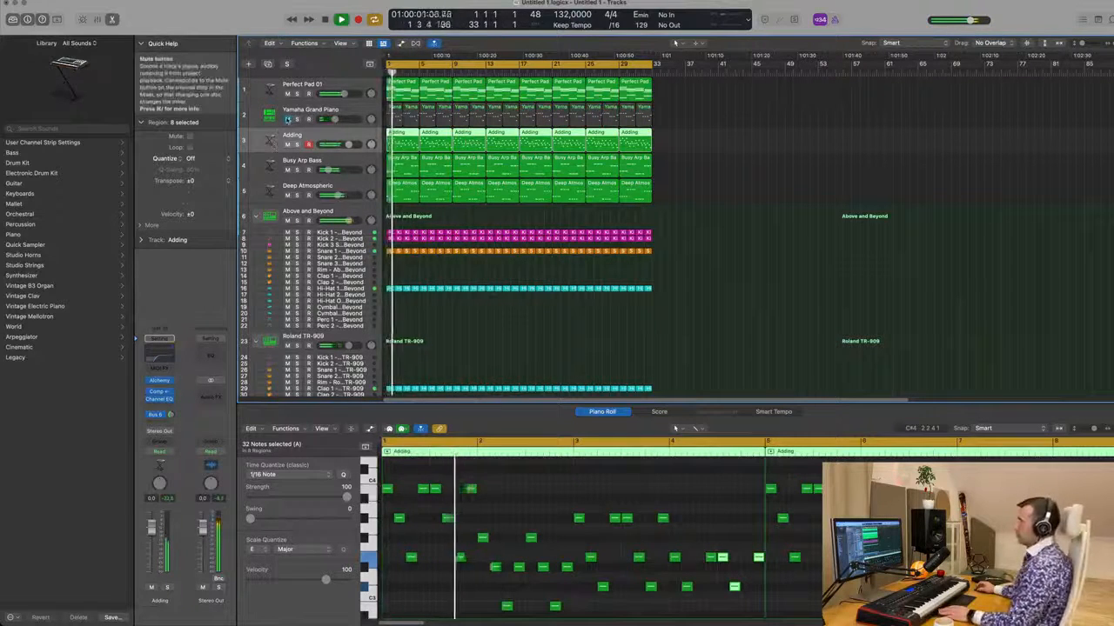
pyautogui.press('Return')
pyautogui.click(287, 144)
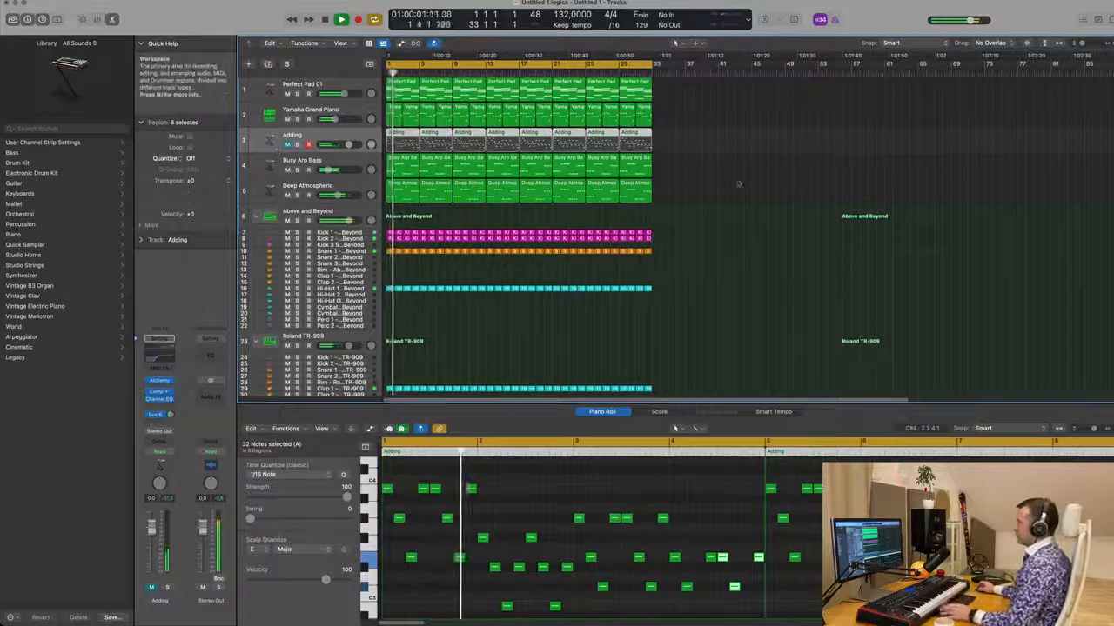
pyautogui.press('super+Right')
pyautogui.press('super+Left')
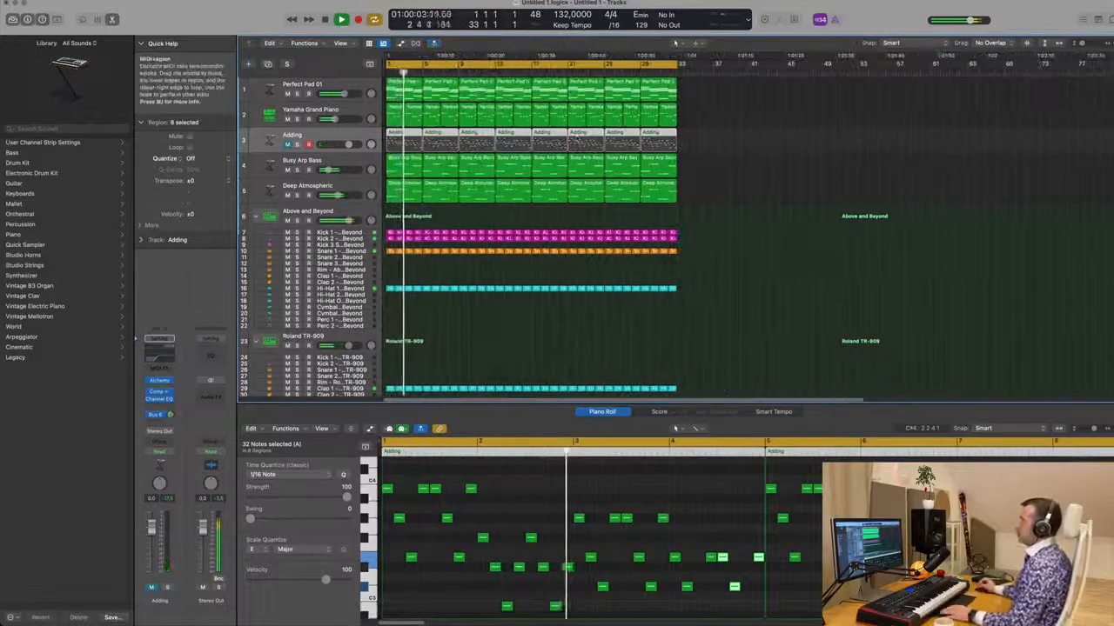
# Step: Duplicate the Perfect Pad 01 track with its settings and copy its first four-bar region onto the new track at bar 1
pyautogui.click(341, 91)
pyautogui.press('Return')
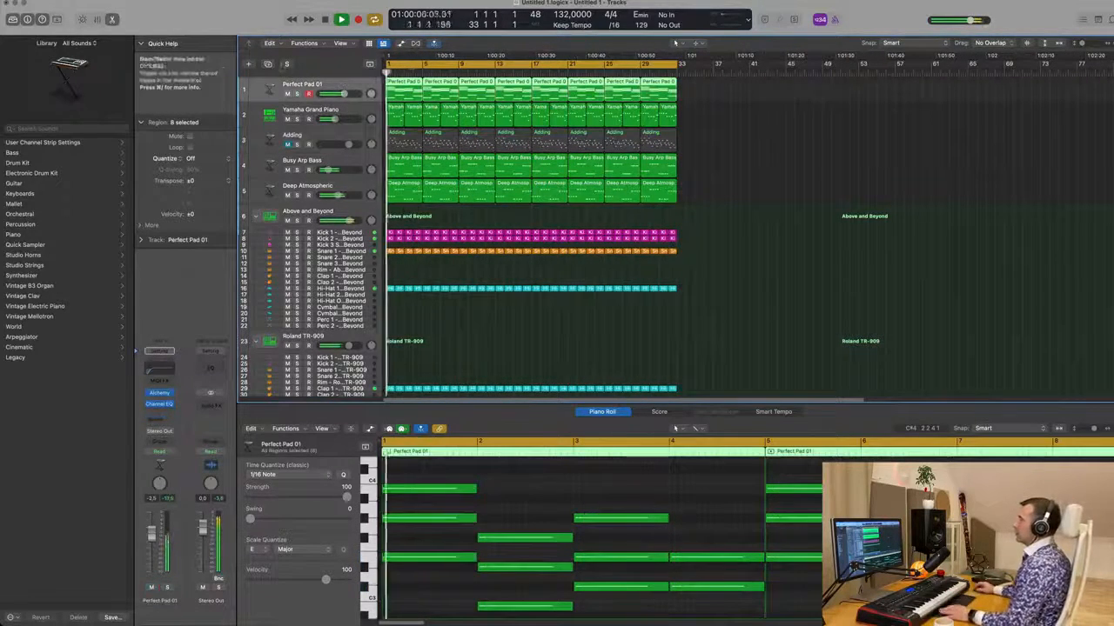
pyautogui.press('super+d')
pyautogui.press('space')
pyautogui.moveTo(406, 94); pyautogui.dragTo(407, 115)
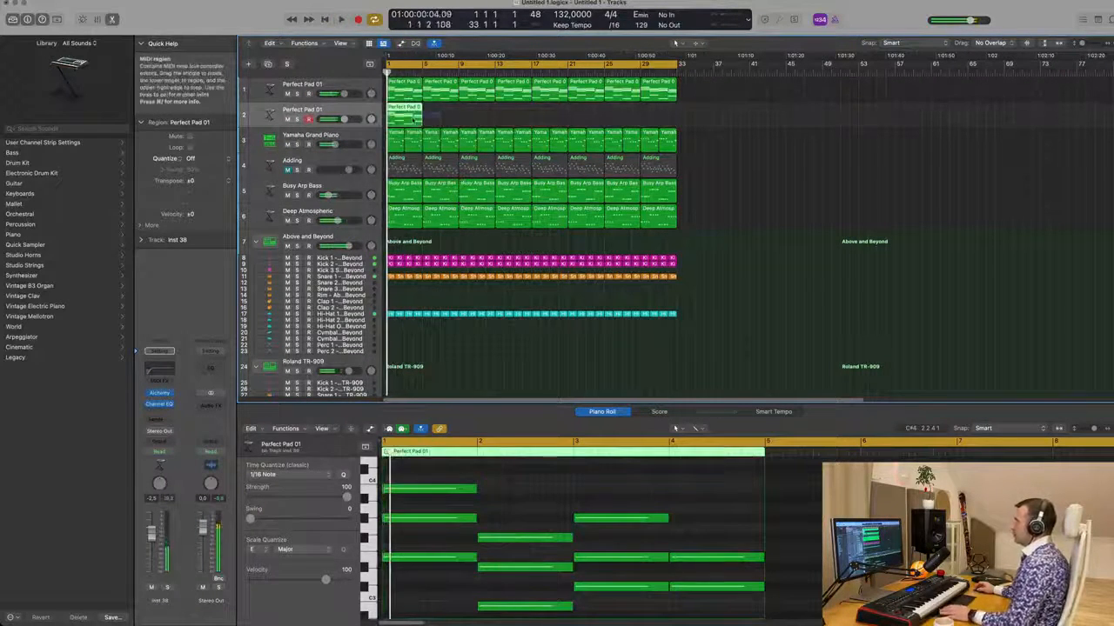
# Step: Shorten all chord notes in the copied pad region to a length of about 0 0 1 120 and play the result
pyautogui.scroll(-1, 524, 502)
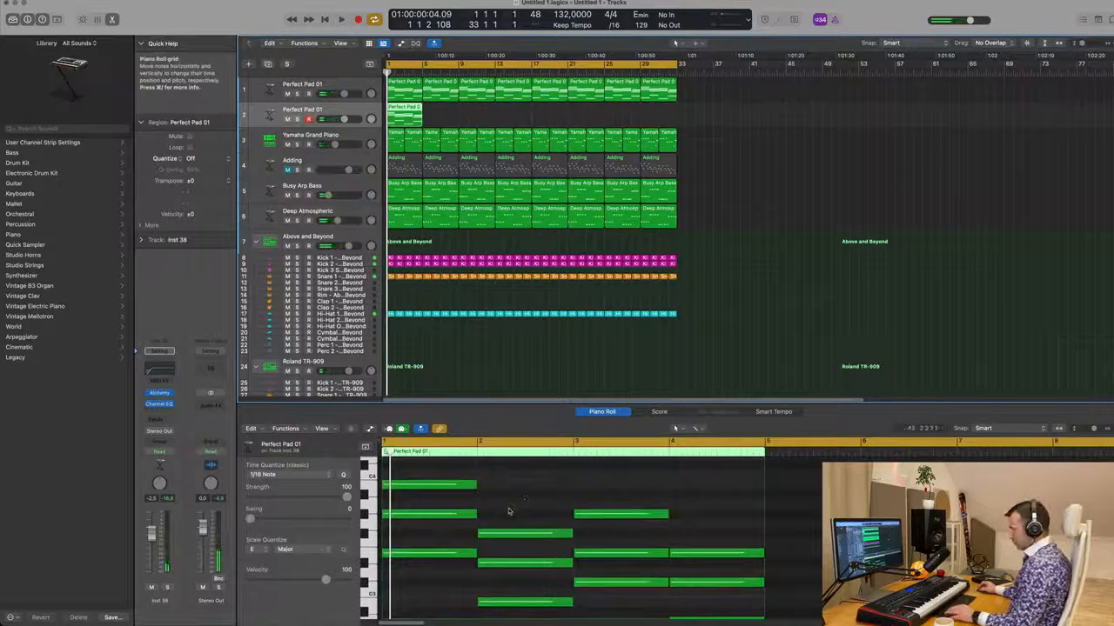
pyautogui.press('super+a')
pyautogui.click(411, 115)
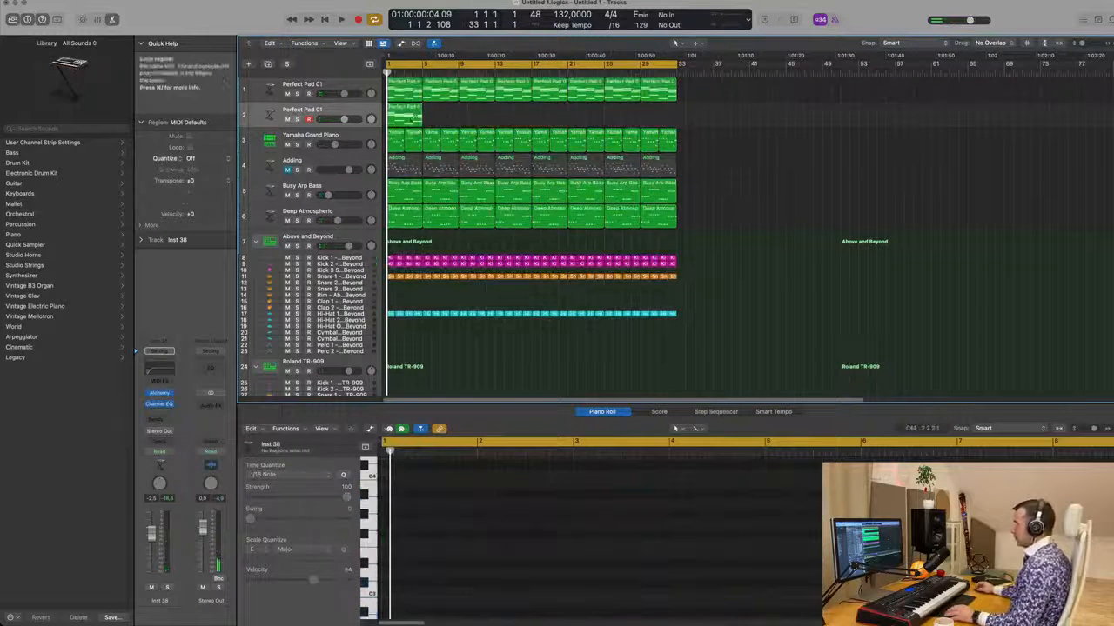
pyautogui.press('super+a')
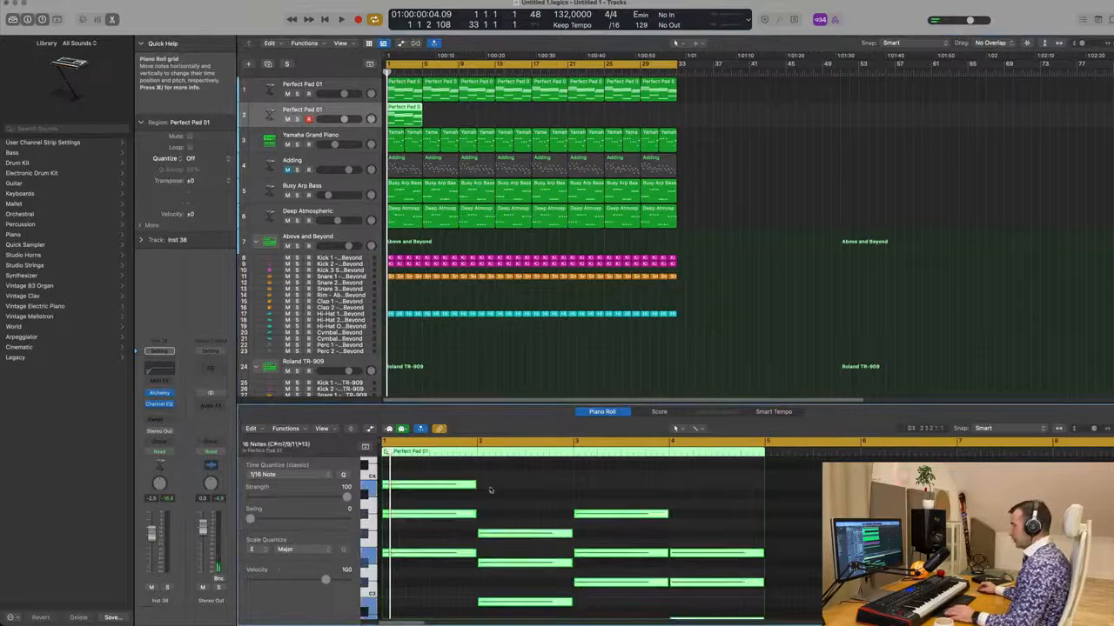
pyautogui.moveTo(476, 485); pyautogui.dragTo(392, 485)
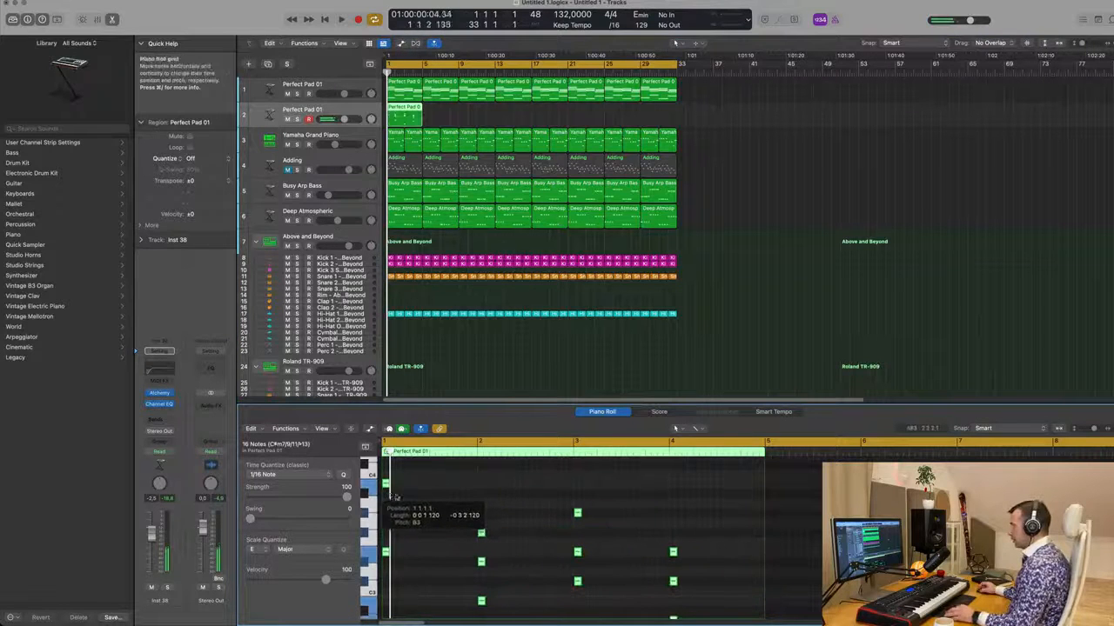
pyautogui.press('space')
pyautogui.press('super+Right')
pyautogui.press('super+Right')
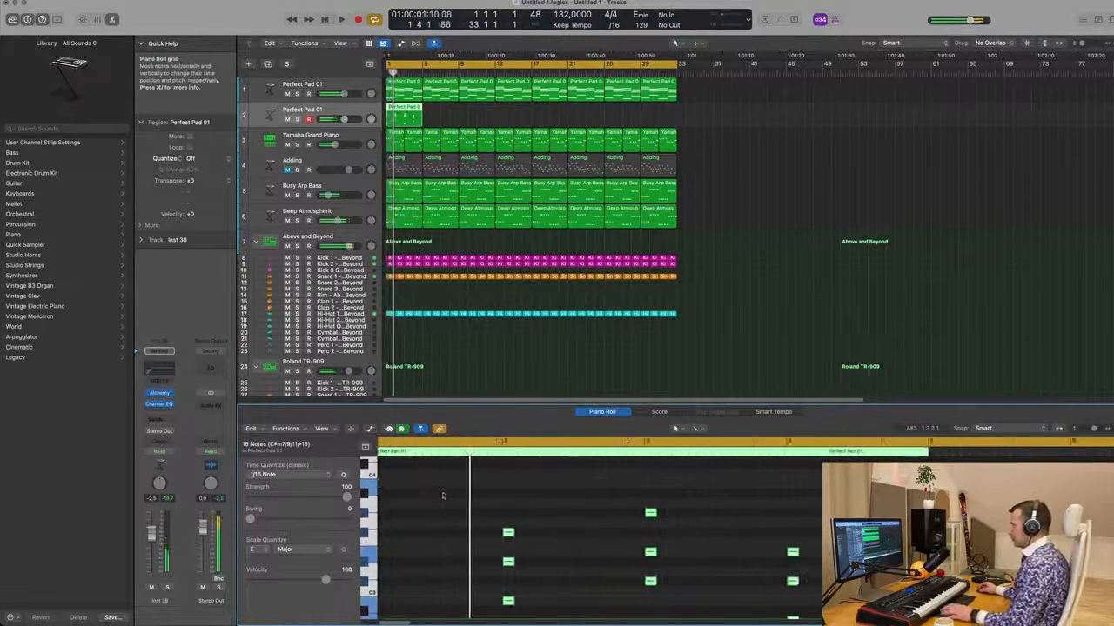
pyautogui.press('space')
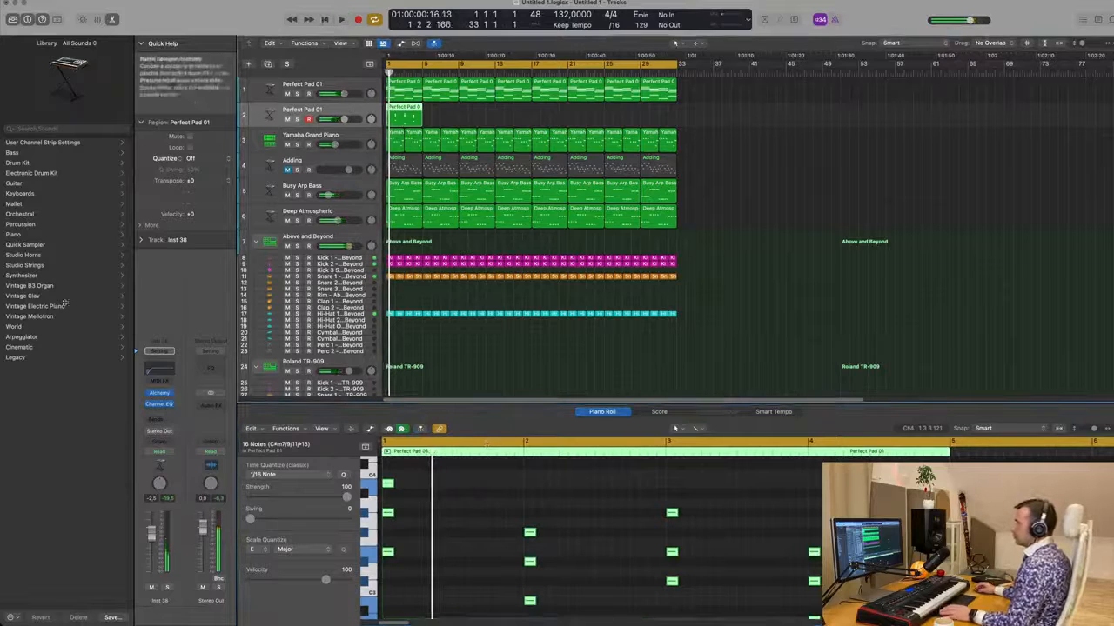
# Step: Open the duplicated track's Alchemy synth and load the Black Diamond preset from the Leads category
pyautogui.click(159, 394)
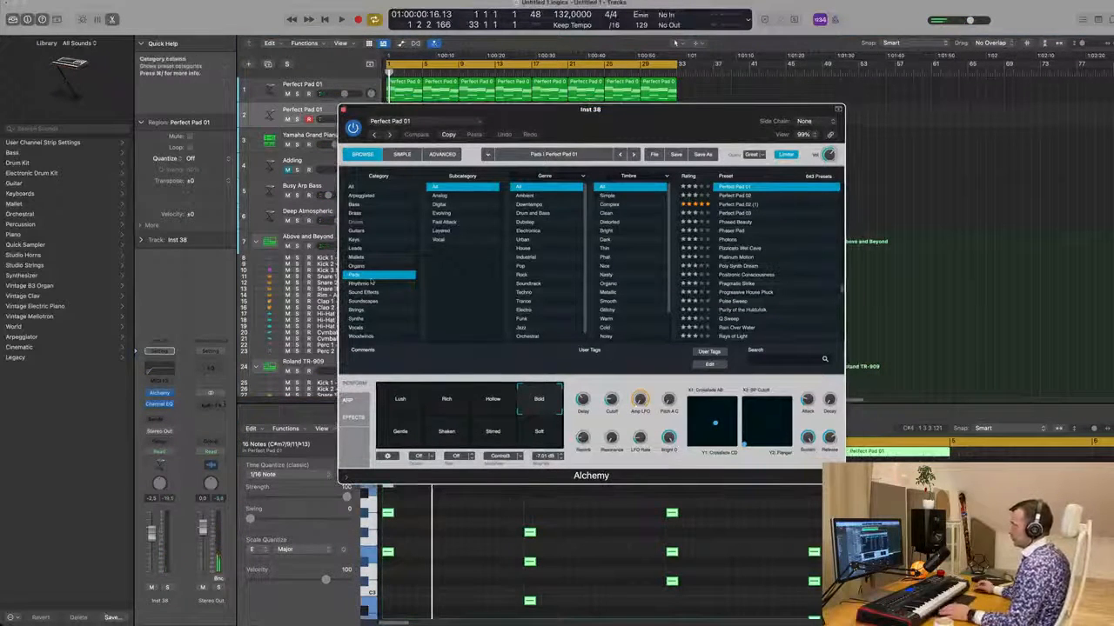
pyautogui.click(356, 250)
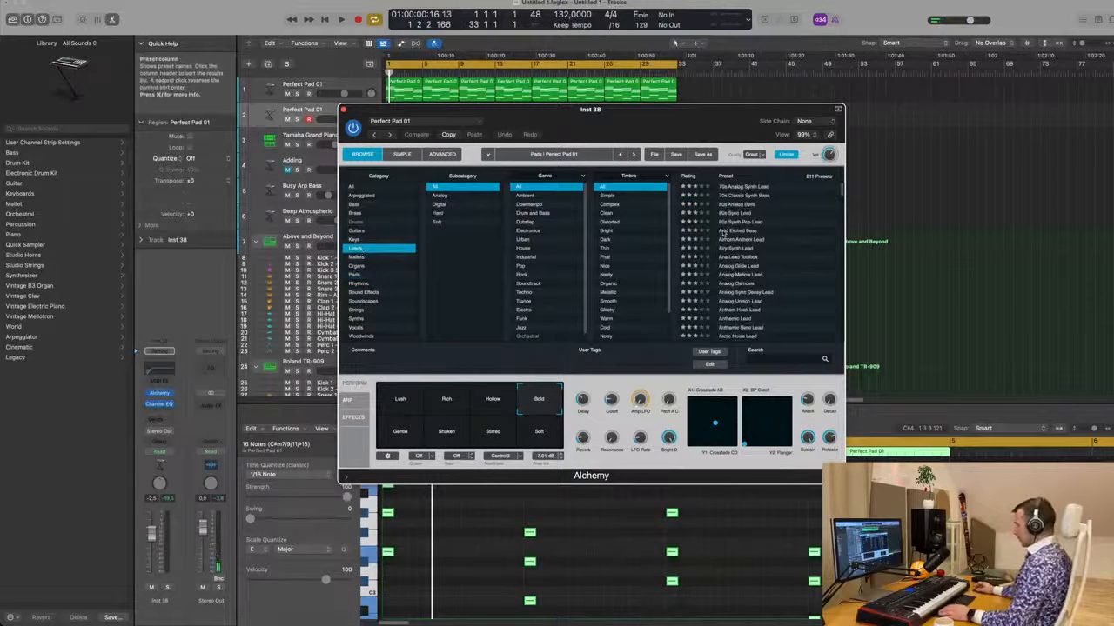
pyautogui.scroll(-5, 792, 254)
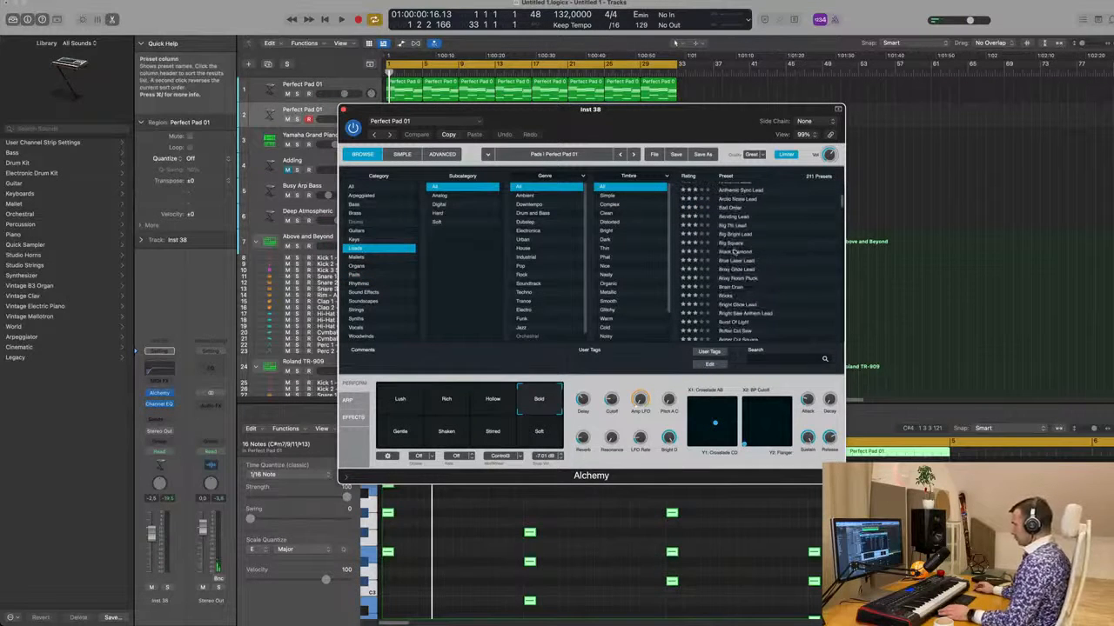
pyautogui.click(735, 251)
pyautogui.moveTo(698, 123)
pyautogui.mouseDown()
pyautogui.moveTo(944, 129)
pyautogui.moveTo(679, 121)
pyautogui.mouseUp()
pyautogui.press('space')
# Step: Try Black Diamond's performance snapshots during playback, including Deep Pad, Old Organ, Raindrops, Sine Vox and Sax Pad
pyautogui.click(440, 406)
pyautogui.moveTo(588, 125); pyautogui.dragTo(832, 120)
pyautogui.click(719, 392)
pyautogui.click(765, 394)
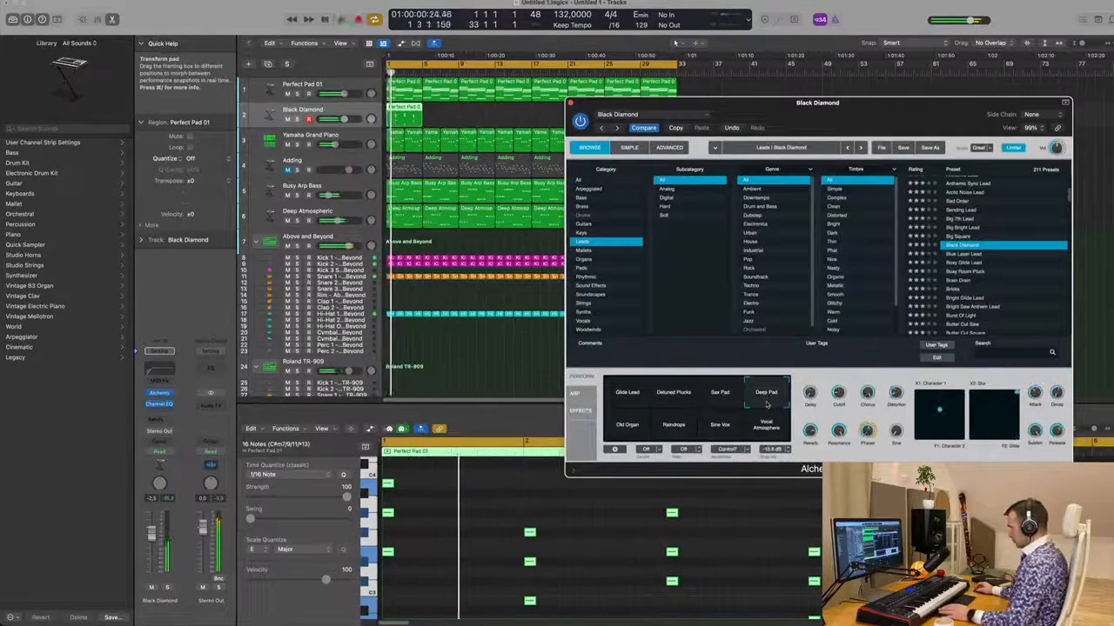
pyautogui.click(630, 426)
pyautogui.click(673, 432)
pyautogui.click(725, 428)
pyautogui.click(721, 394)
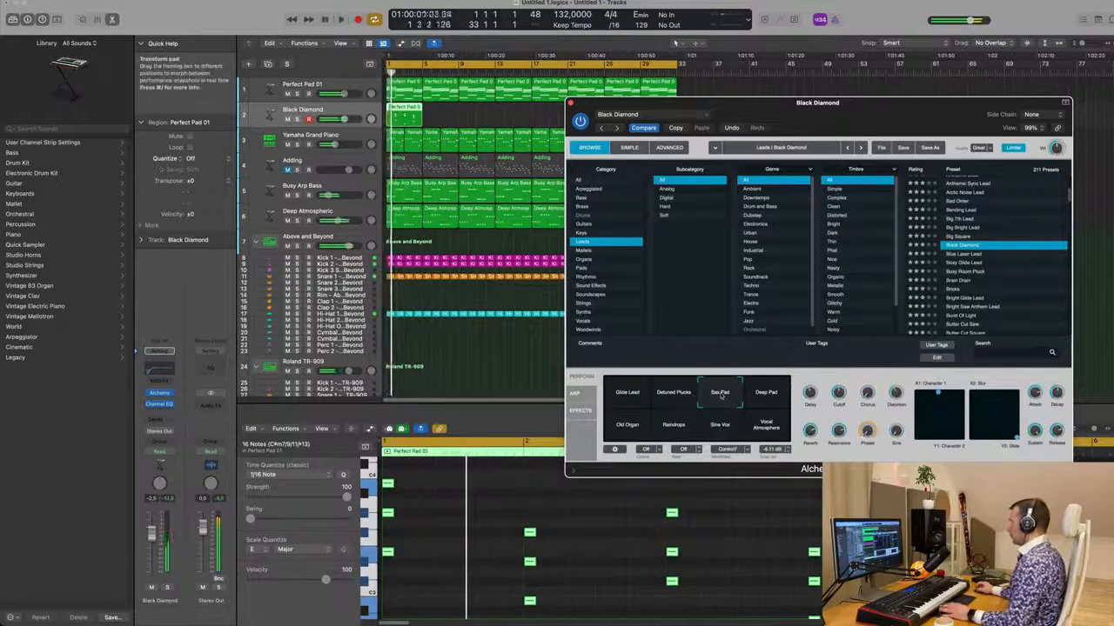
# Step: Load the Blue Laser Lead preset and lower the track's volume to about -7.6 dB
pyautogui.moveTo(783, 102); pyautogui.dragTo(633, 121)
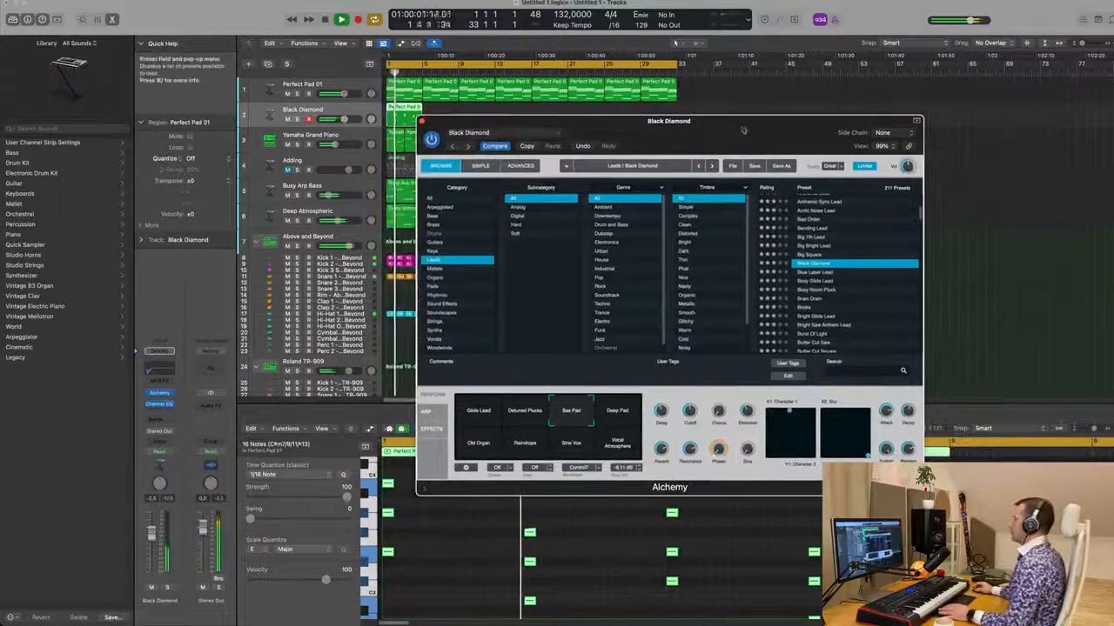
pyautogui.click(816, 272)
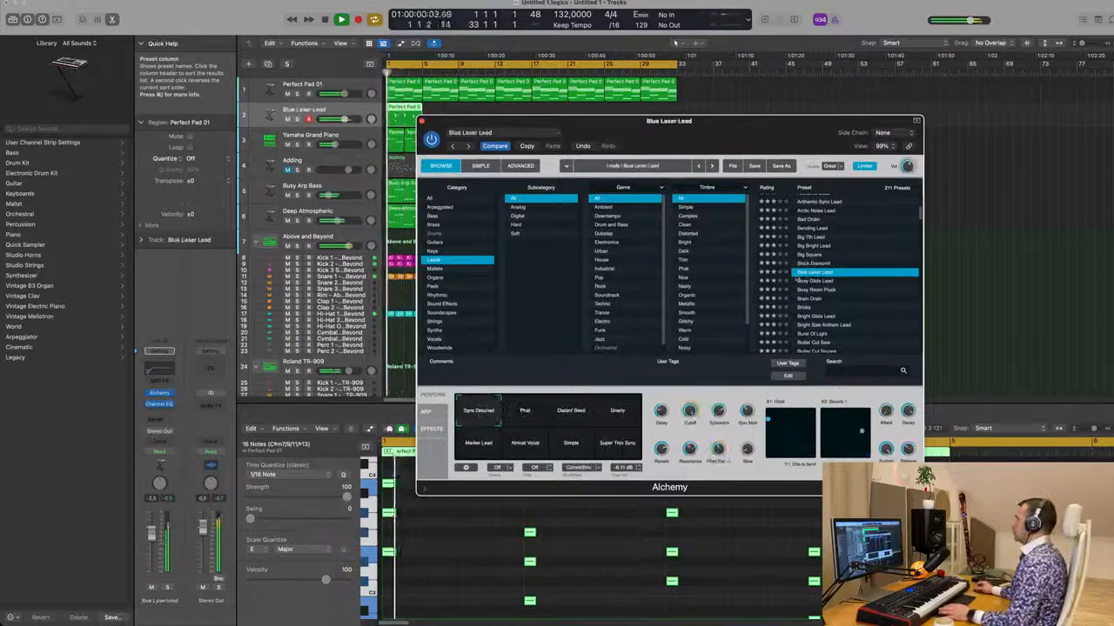
pyautogui.press('space')
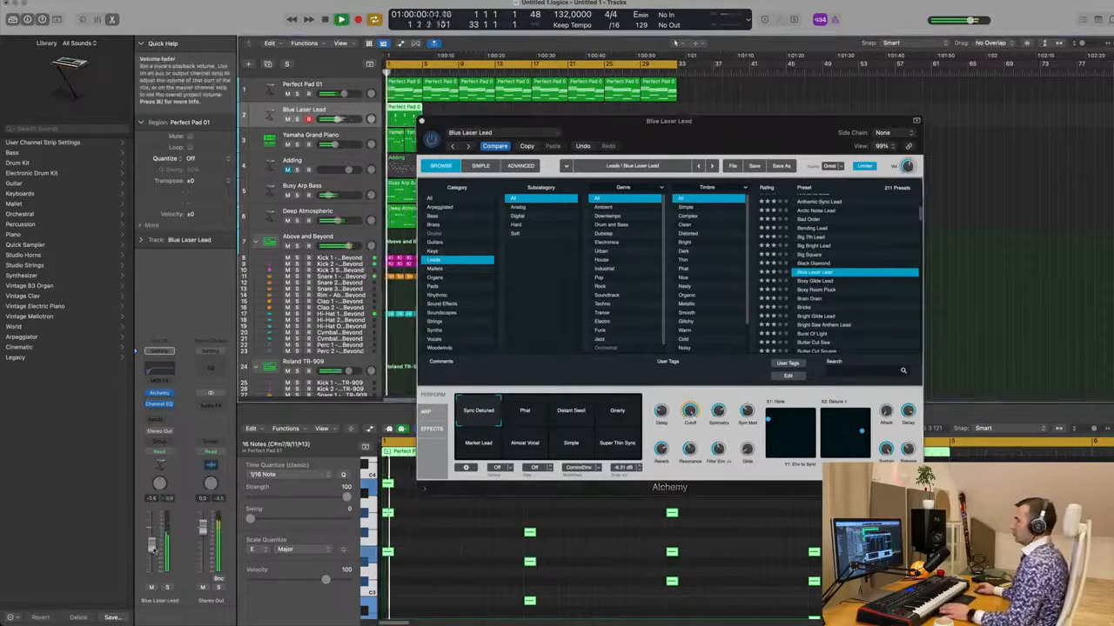
pyautogui.scroll(-3, 863, 302)
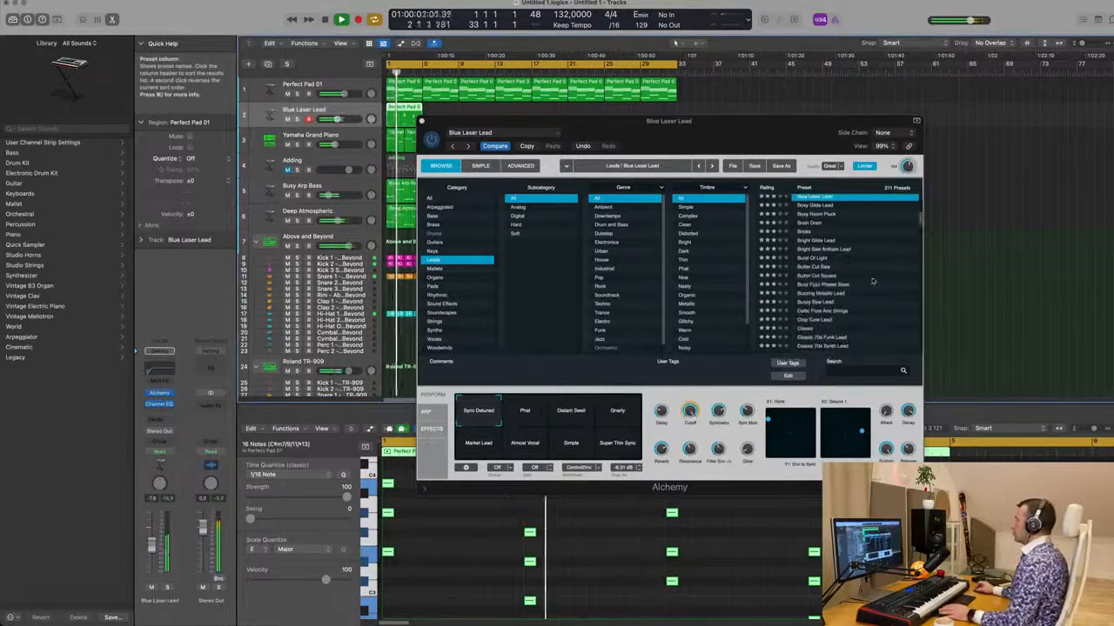
# Step: Audition the lead presets Butter Cut Saw, Burst Of Light, Buzz Fuzz Phaser Bass and Classic during playback
pyautogui.click(818, 270)
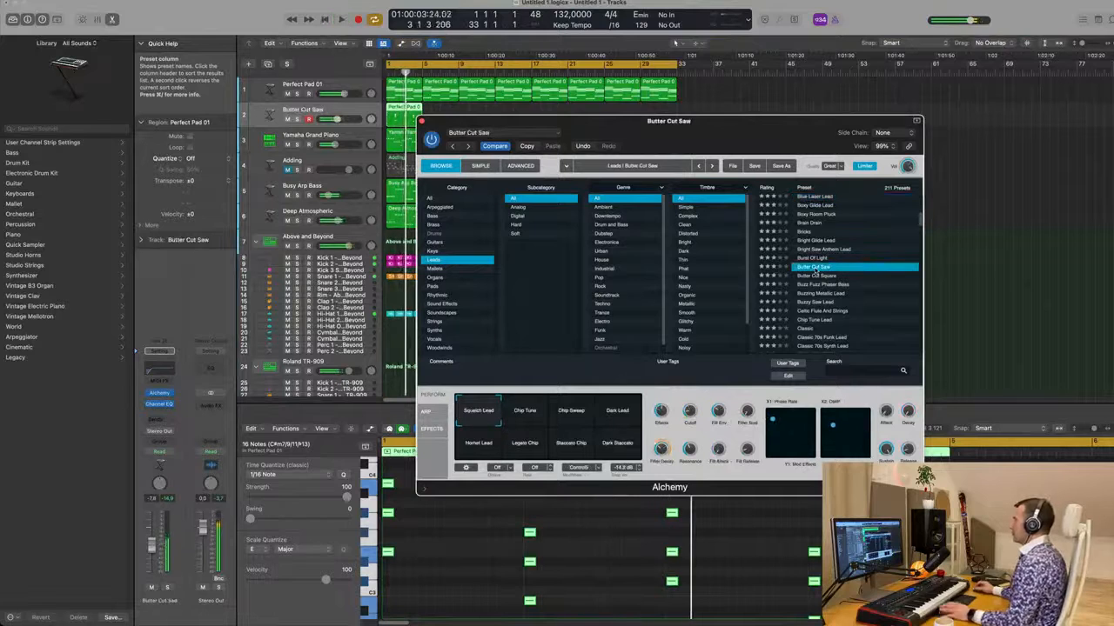
pyautogui.click(815, 260)
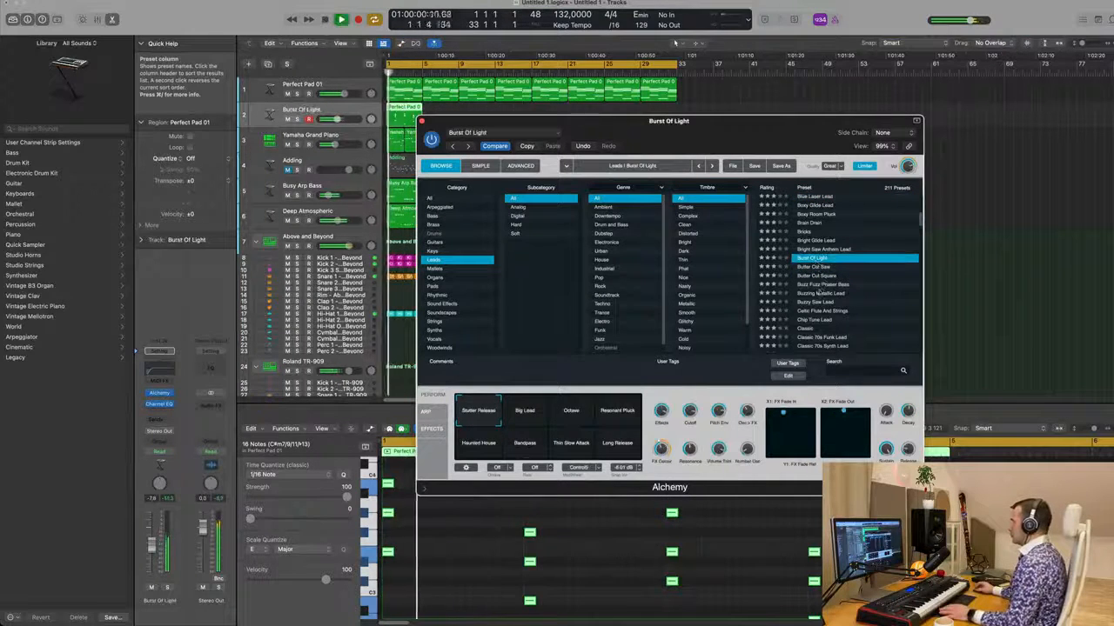
pyautogui.click(823, 286)
pyautogui.scroll(-3, 849, 304)
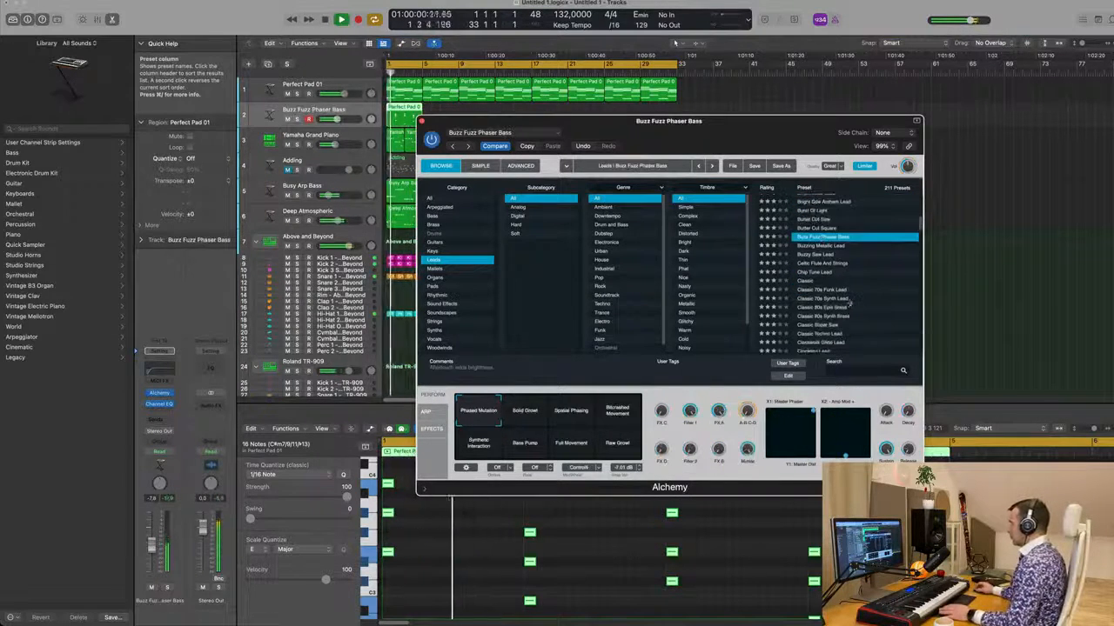
pyautogui.click(808, 281)
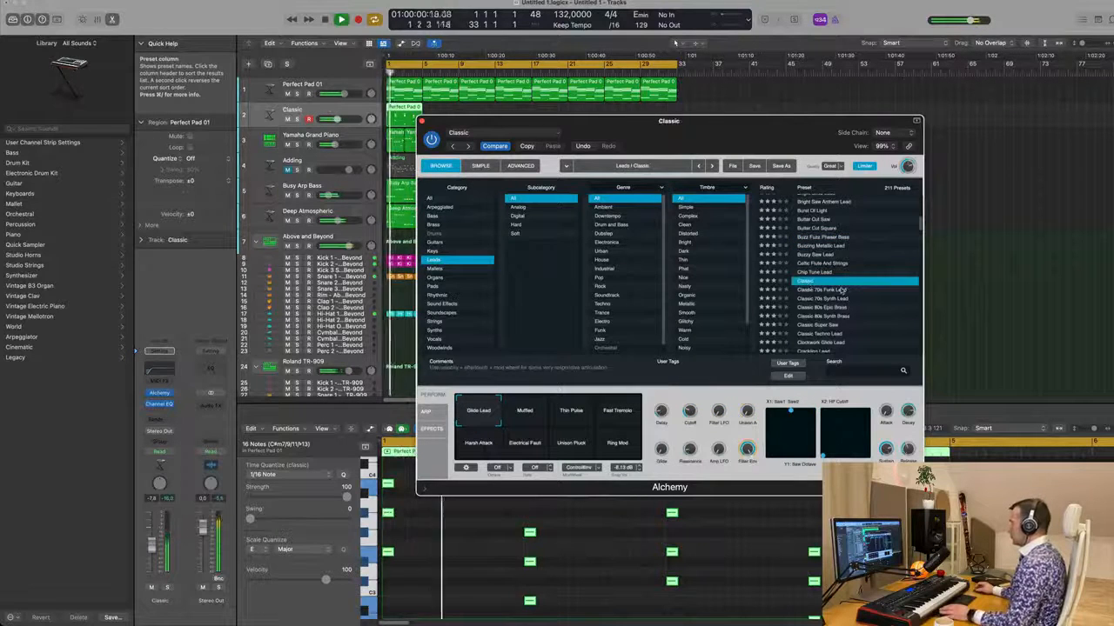
pyautogui.scroll(-1, 842, 290)
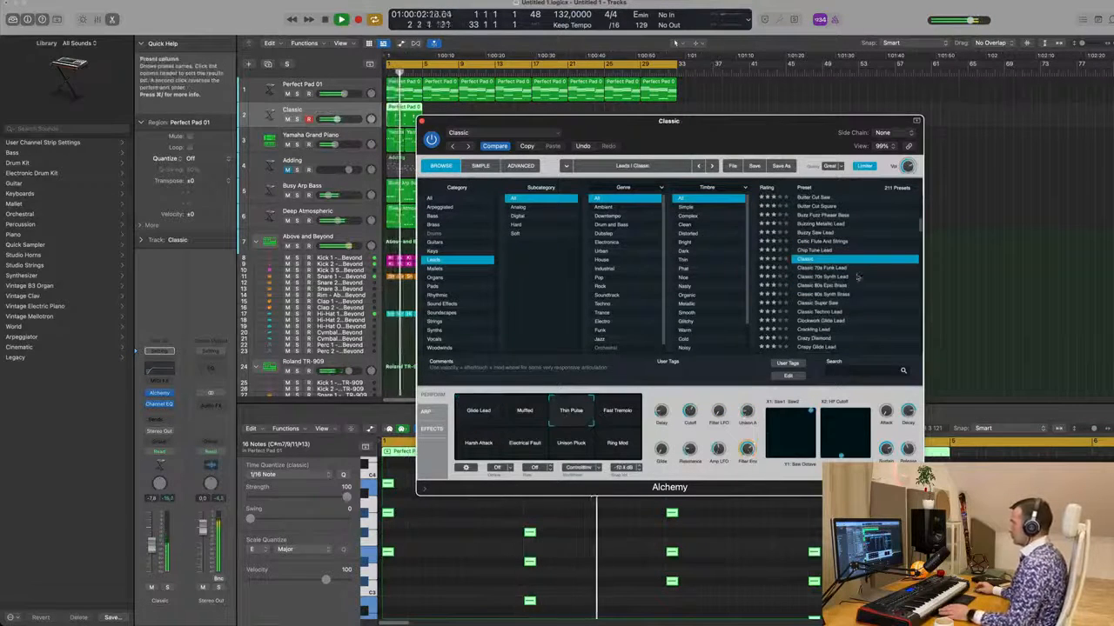
# Step: Load the Classic Super Saw preset after trying Classic 80s Synth Brass, and move the synth window clear of the notes
pyautogui.scroll(-4, 857, 276)
pyautogui.click(811, 223)
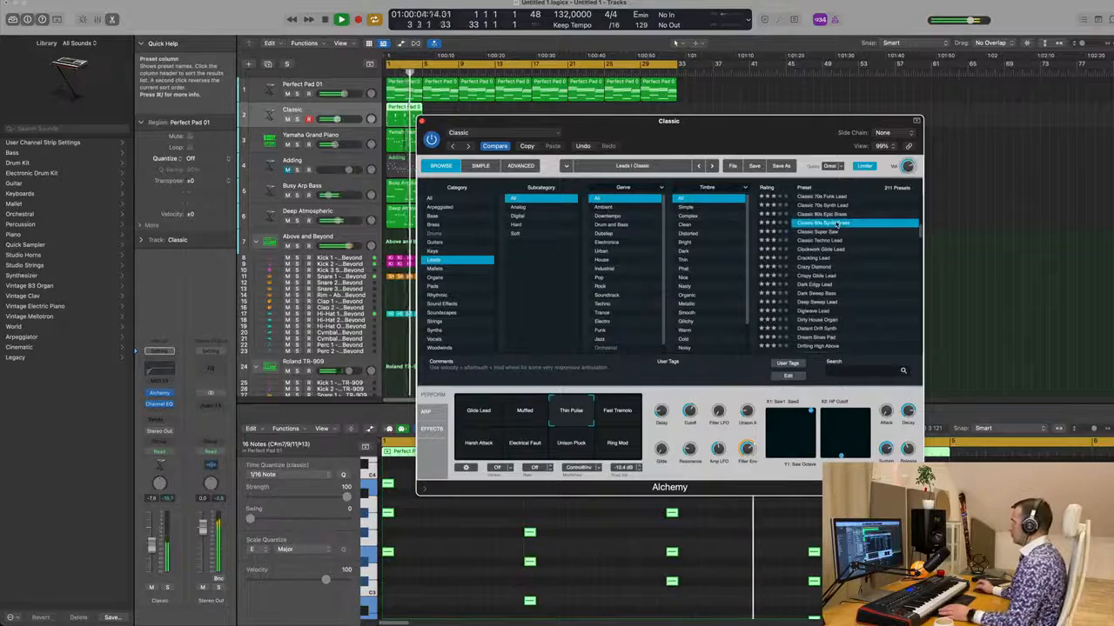
pyautogui.click(830, 233)
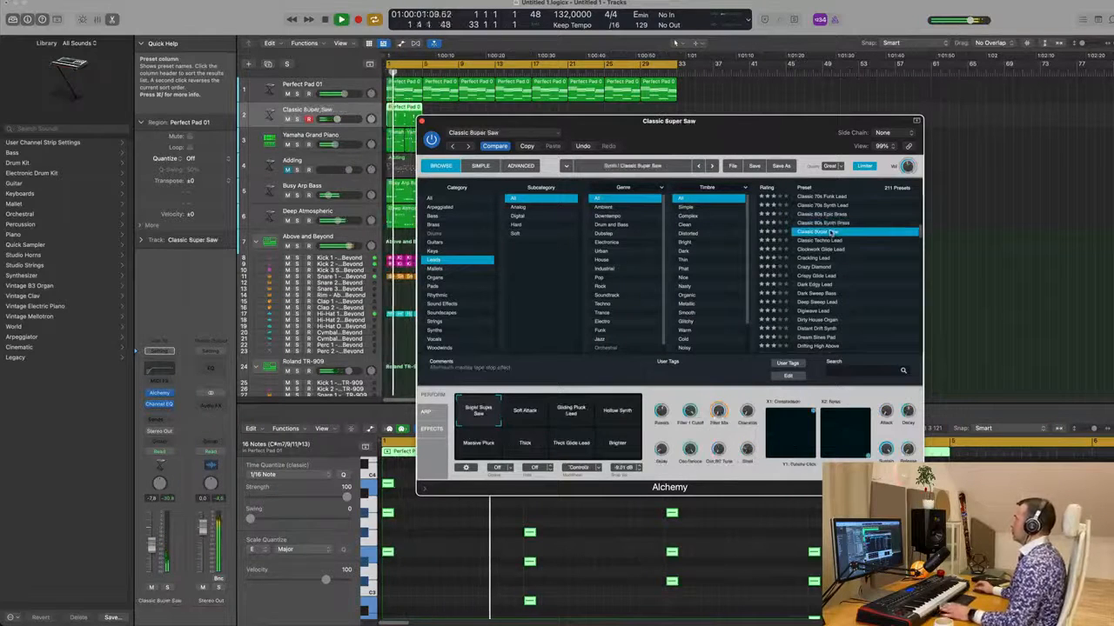
pyautogui.moveTo(773, 133); pyautogui.dragTo(932, 86)
# Step: Copy the chord notes in the synth region until each chord plays as four evenly spaced short hits
pyautogui.press('space')
pyautogui.scroll(-3, 430, 555)
pyautogui.moveTo(388, 516); pyautogui.dragTo(414, 516)
pyautogui.press('space')
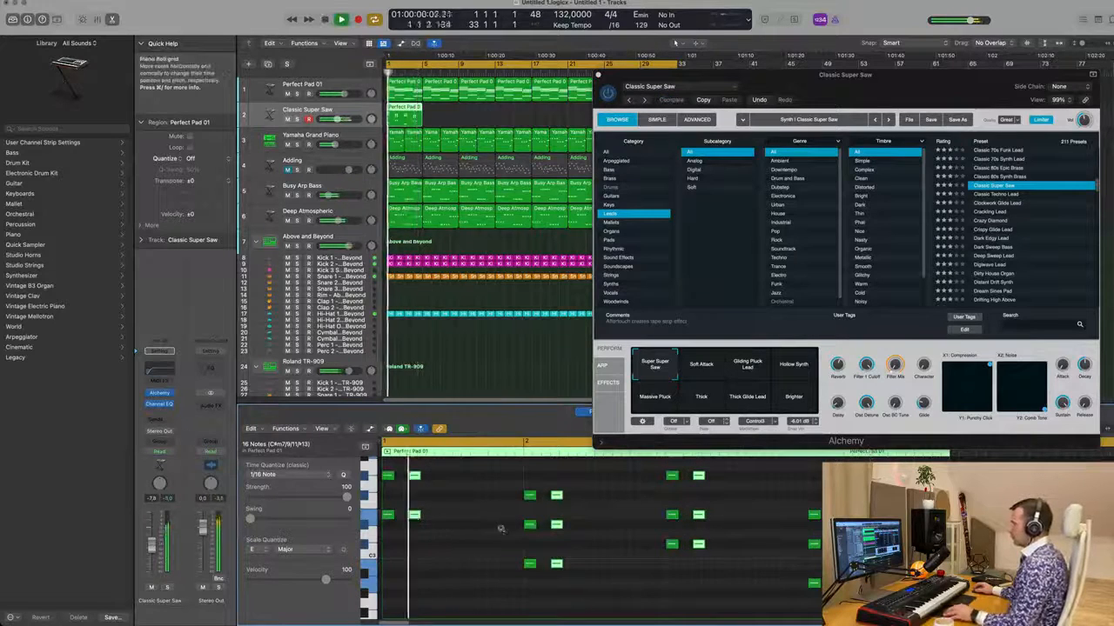
pyautogui.scroll(-2, 446, 529)
pyautogui.moveTo(418, 515); pyautogui.dragTo(453, 522)
# Step: Repeat the edited Classic Super Saw region back to back up to bar 33
pyautogui.scroll(-2, 443, 535)
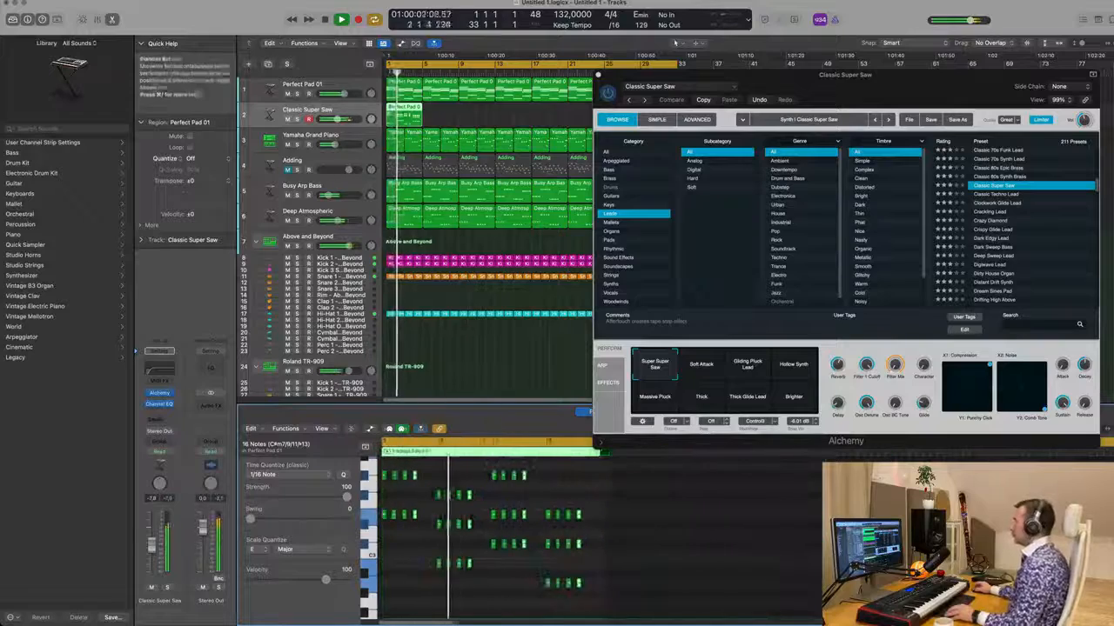
pyautogui.moveTo(921, 84); pyautogui.dragTo(968, 96)
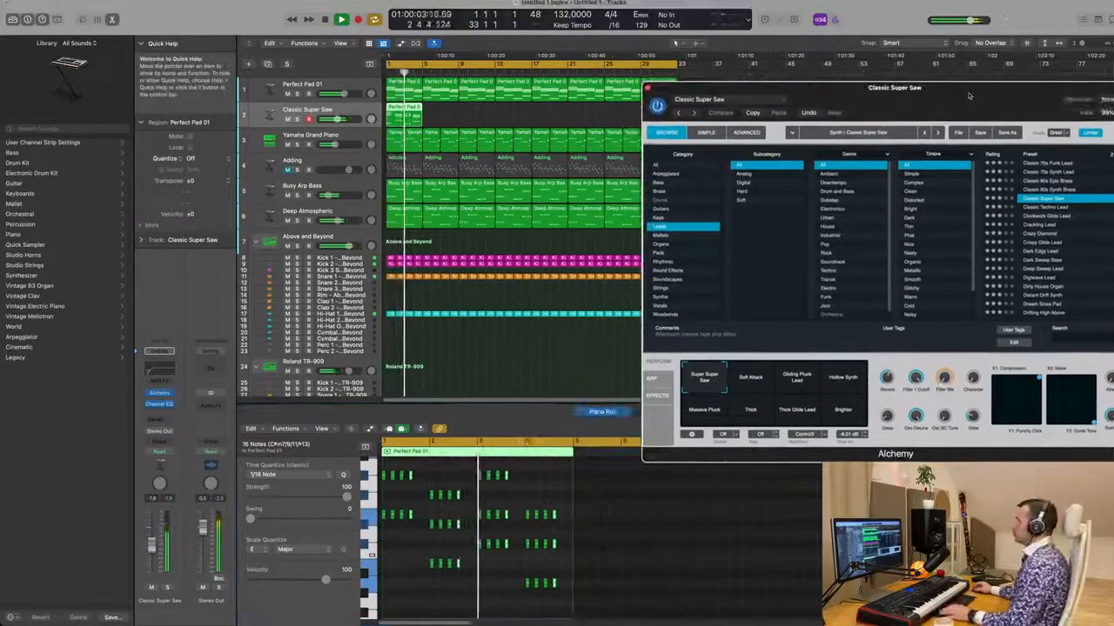
pyautogui.click(674, 43)
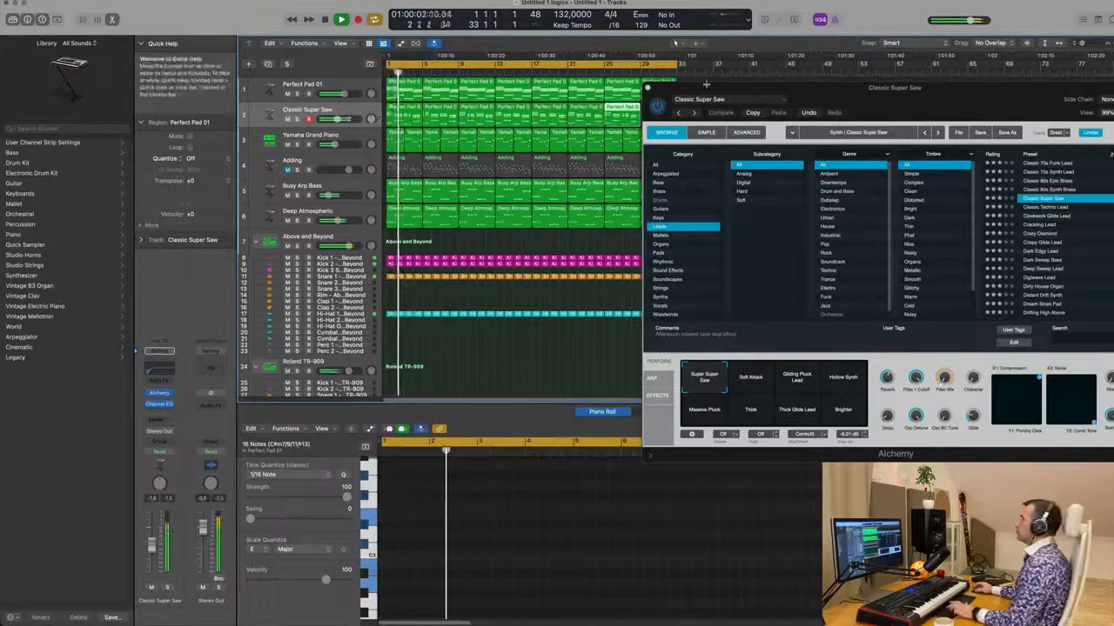
# Step: Compare Classic Super Saw's snapshots, including Soft Attack, Hollow Synth, Massive Pluck, Thick Glide Lead and Brighter, and return to Super Super Saw
pyautogui.moveTo(846, 89); pyautogui.dragTo(632, 145)
pyautogui.click(541, 441)
pyautogui.click(588, 437)
pyautogui.click(627, 440)
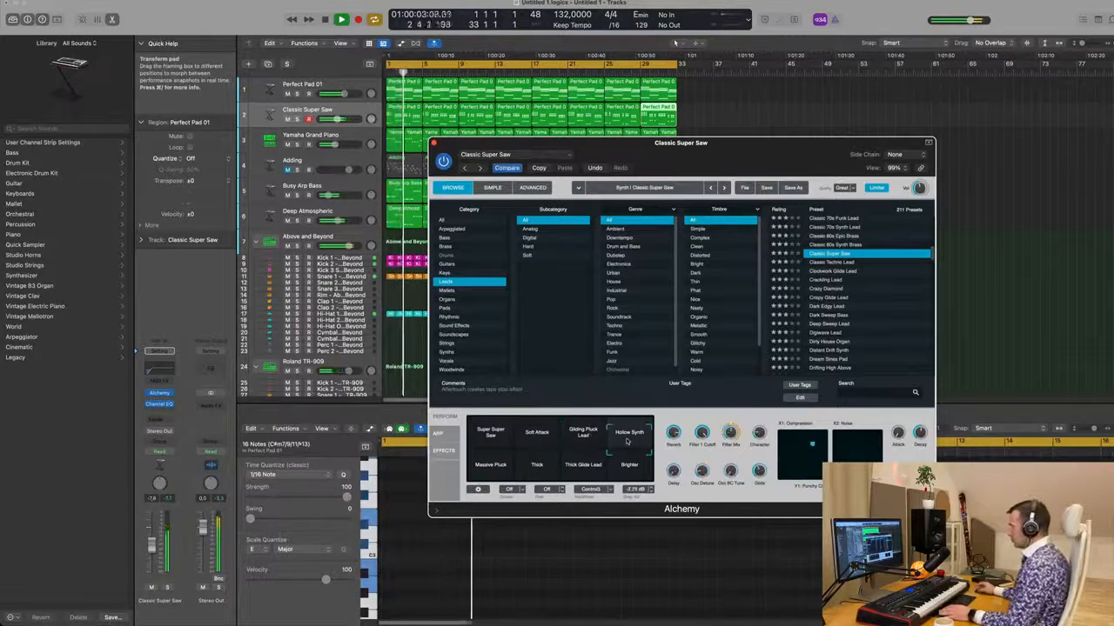
pyautogui.click(537, 464)
pyautogui.click(490, 464)
pyautogui.click(535, 466)
pyautogui.click(585, 466)
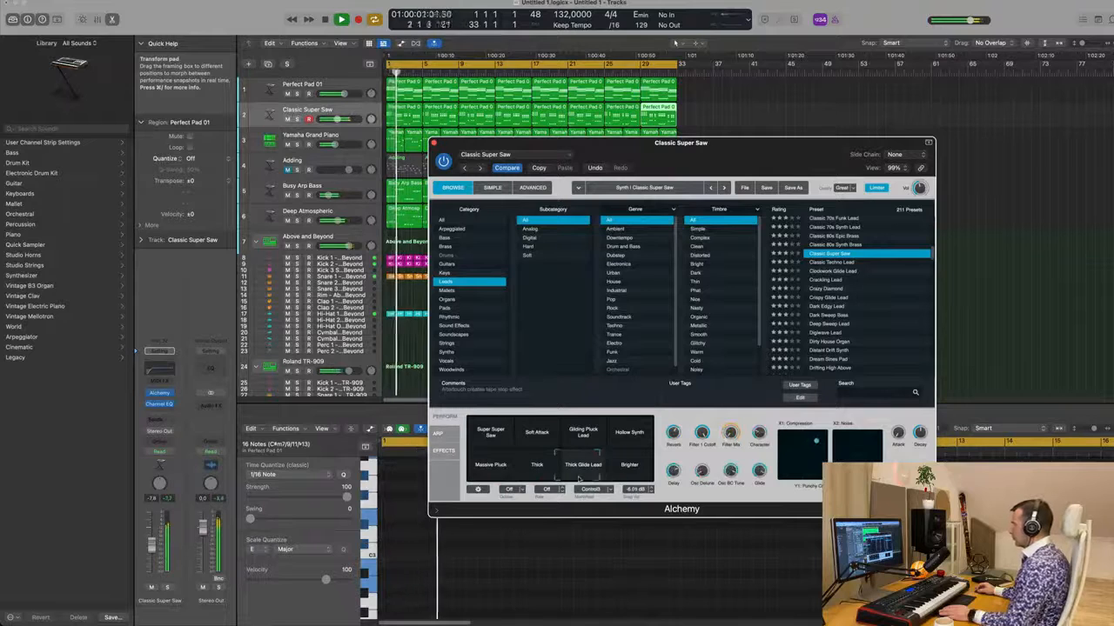
pyautogui.click(629, 468)
pyautogui.click(491, 433)
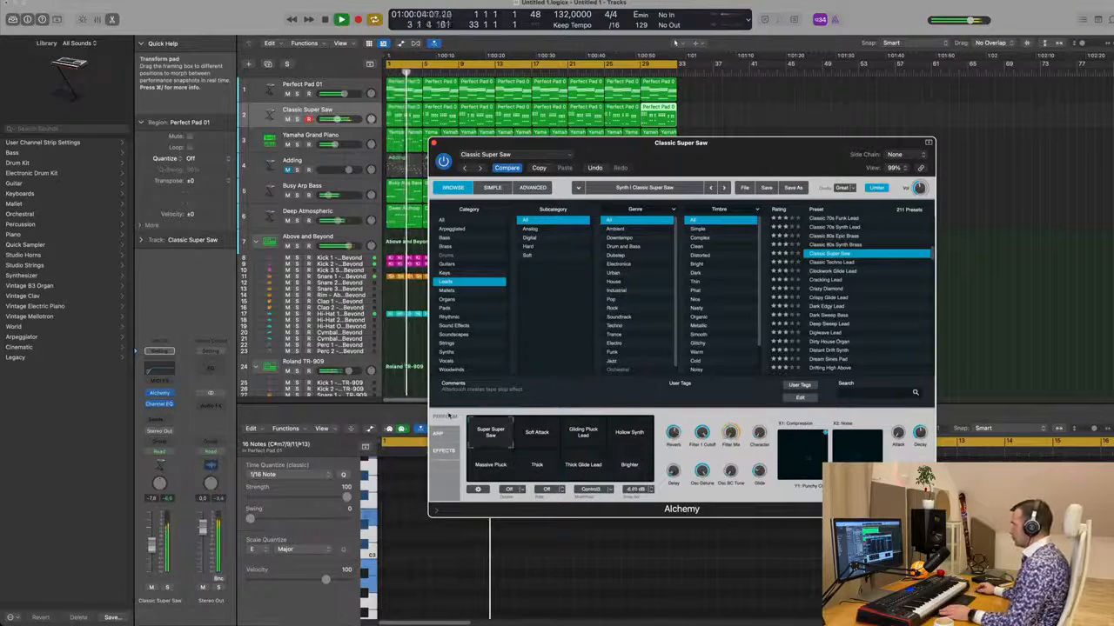
# Step: Lower the Classic Super Saw track's volume to about -12.2 dB and add a send to Bus 6
pyautogui.moveTo(742, 147); pyautogui.dragTo(791, 150)
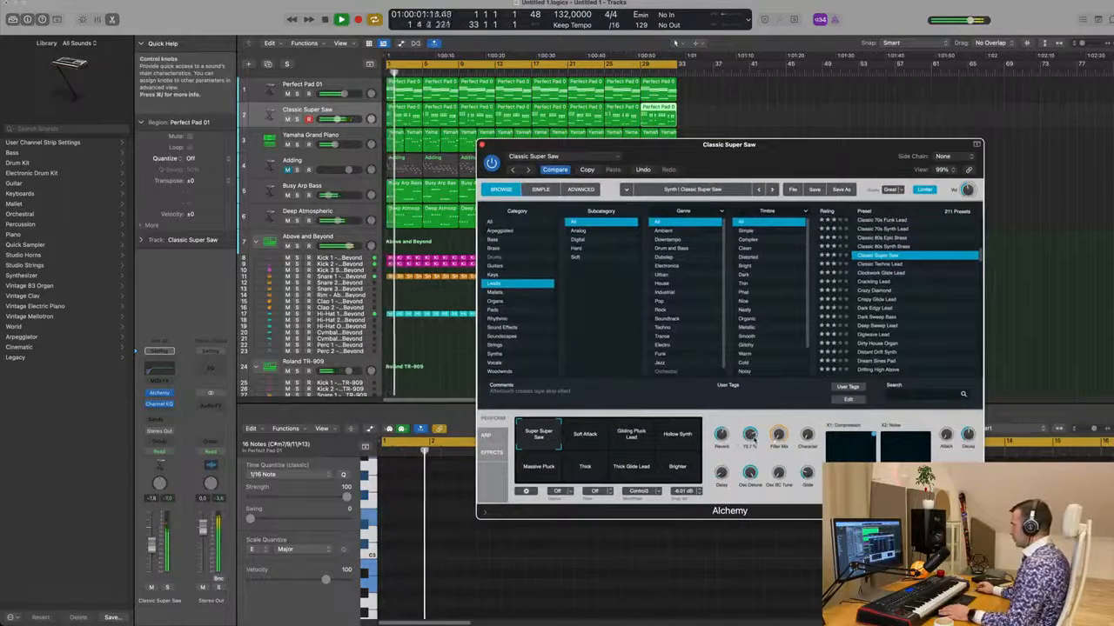
pyautogui.press('super+a')
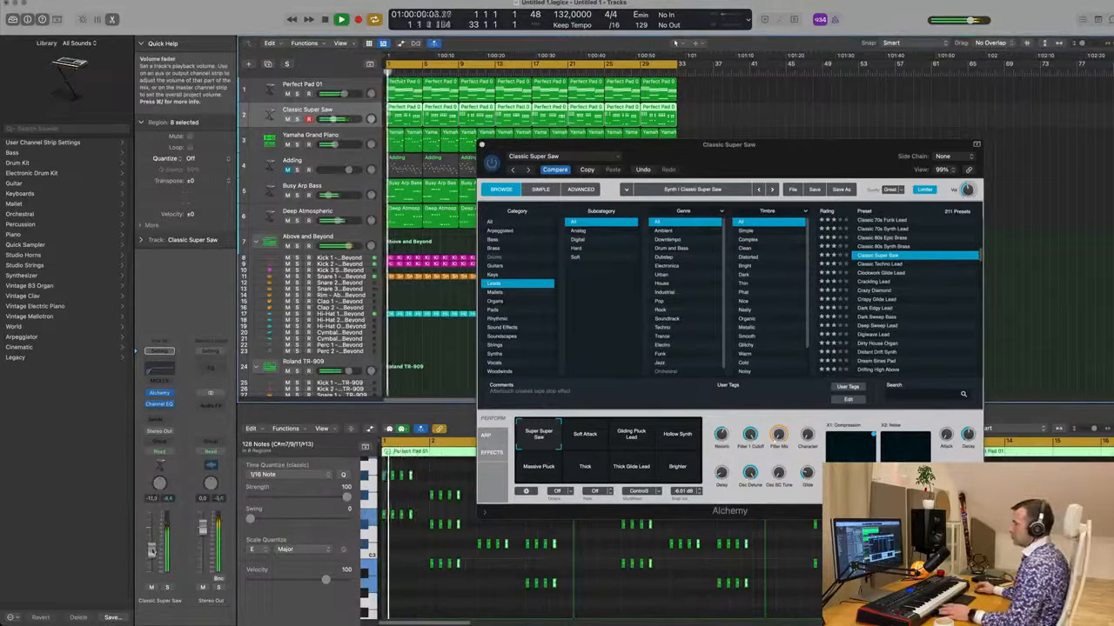
pyautogui.click(160, 419)
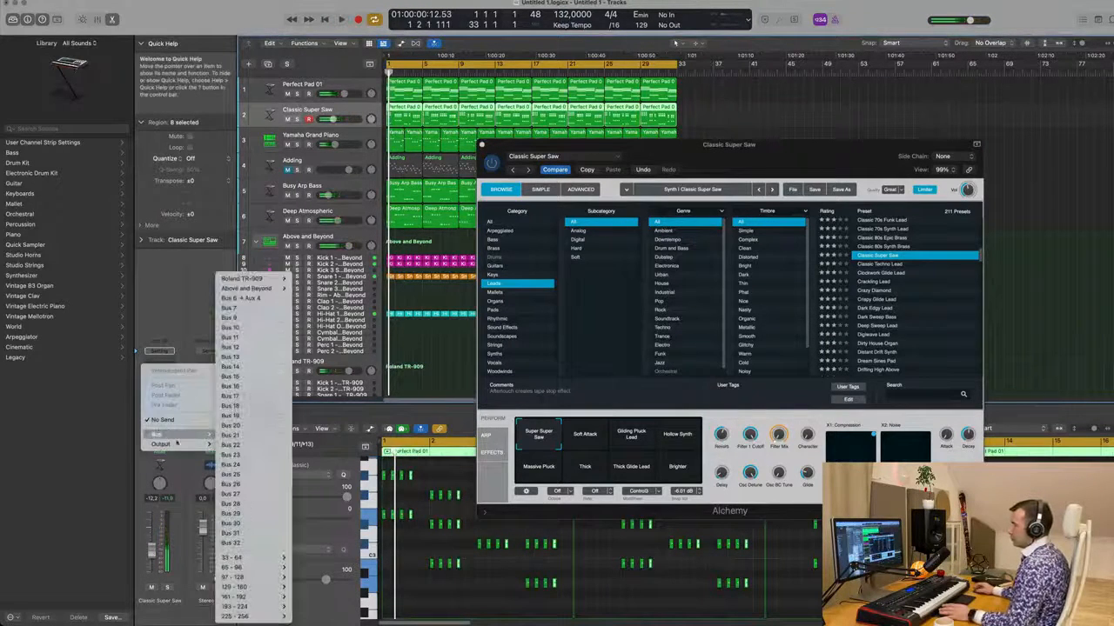
pyautogui.click(249, 300)
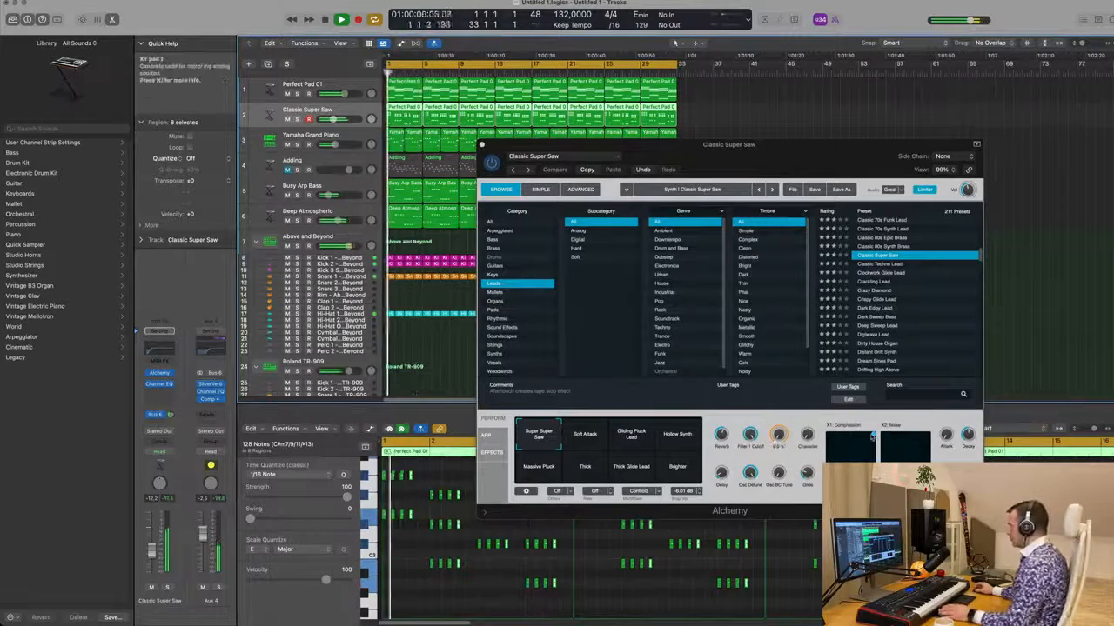
# Step: Adjust Alchemy's Noise XY pad and set the track's volume to about -9.0 dB, closing the synth
pyautogui.click(850, 453)
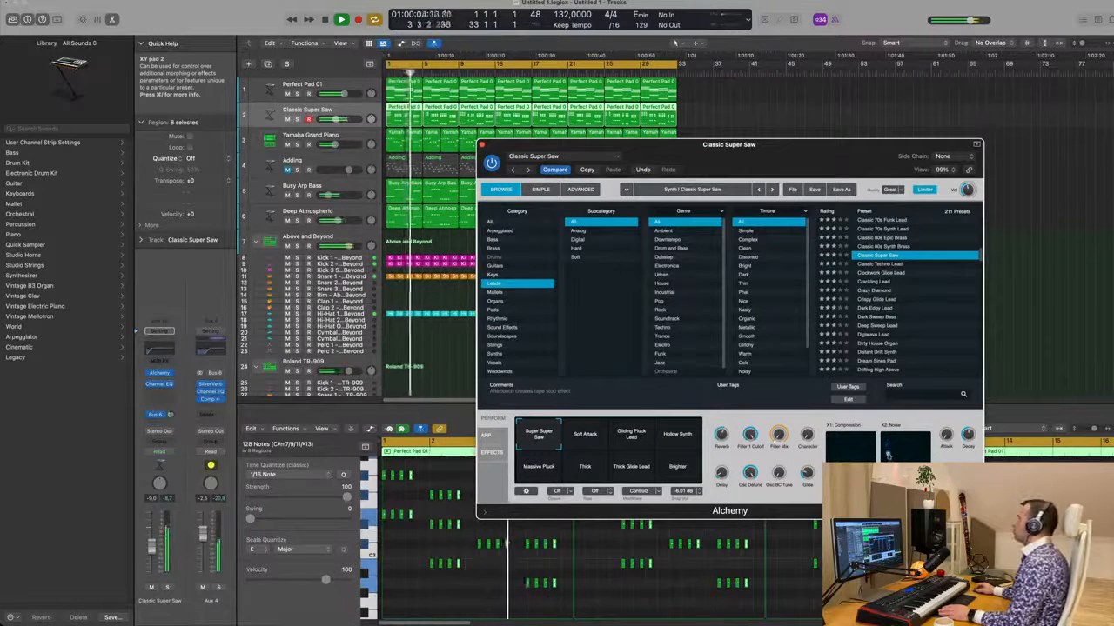
pyautogui.moveTo(684, 152); pyautogui.dragTo(720, 171)
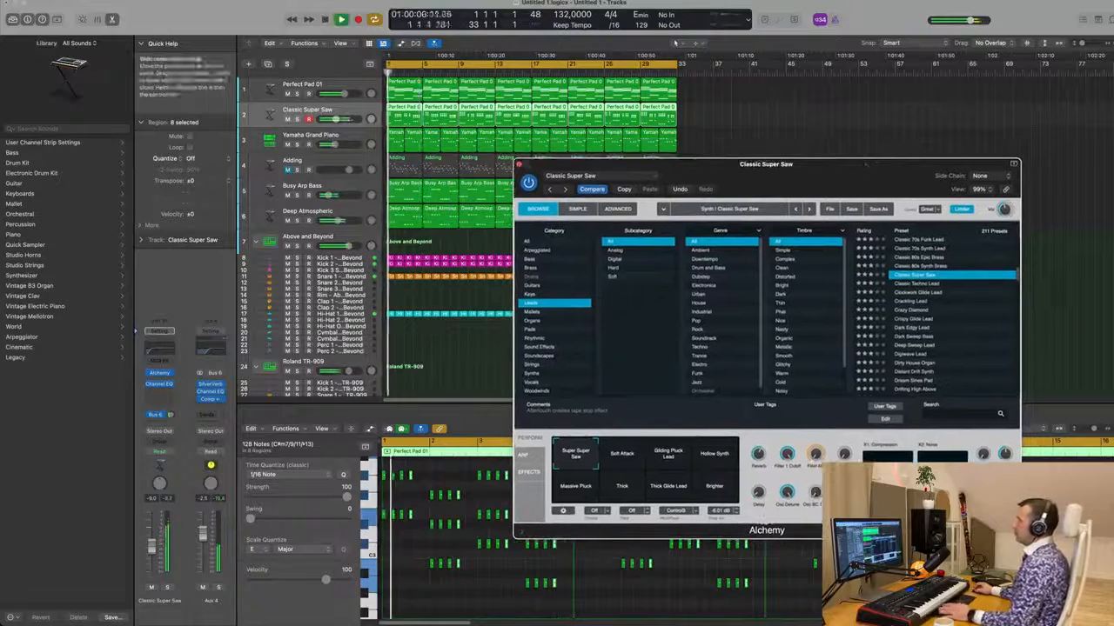
pyautogui.click(519, 164)
# Step: Copy the compressor from Aux 4 onto the Classic Super Saw track and lower the track's volume to about -15.4 dB
pyautogui.press('space')
pyautogui.press('space')
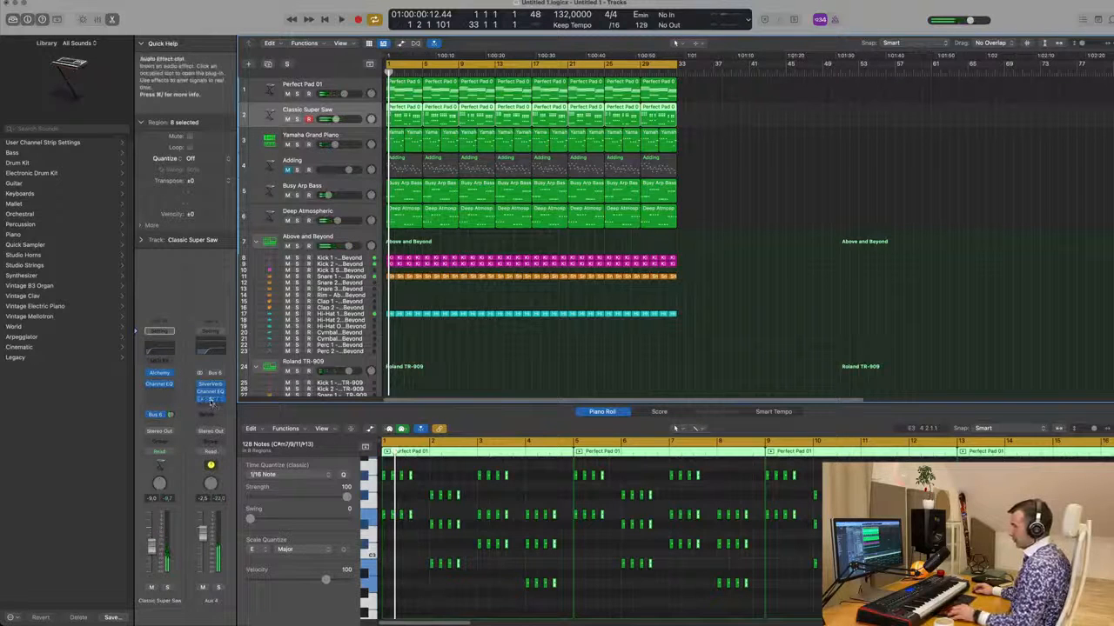
pyautogui.press('space')
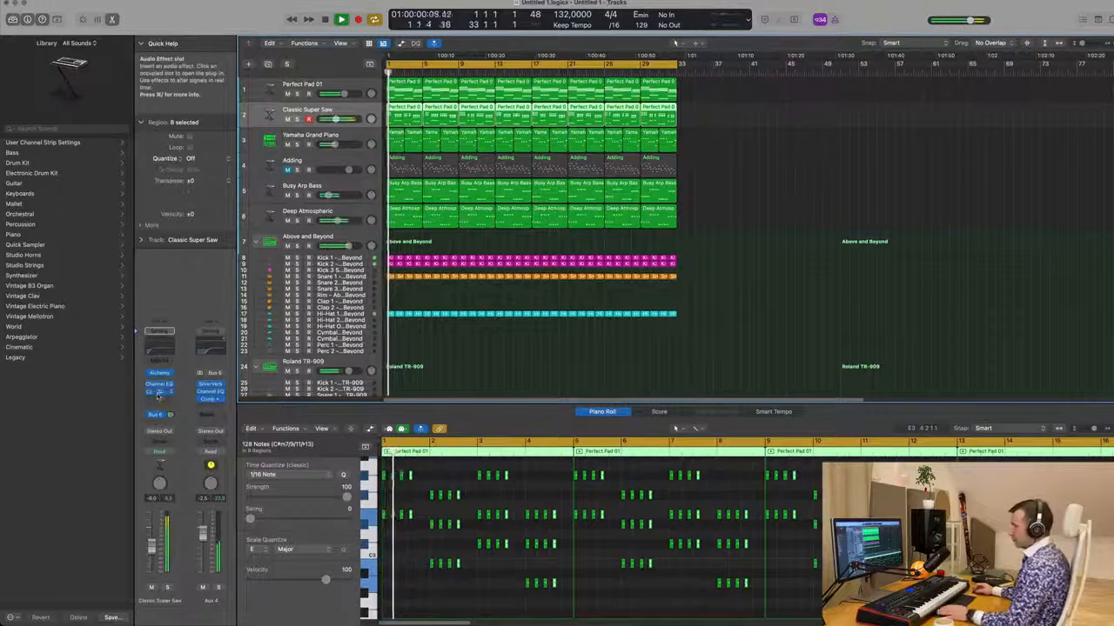
pyautogui.moveTo(151, 546); pyautogui.dragTo(152, 562)
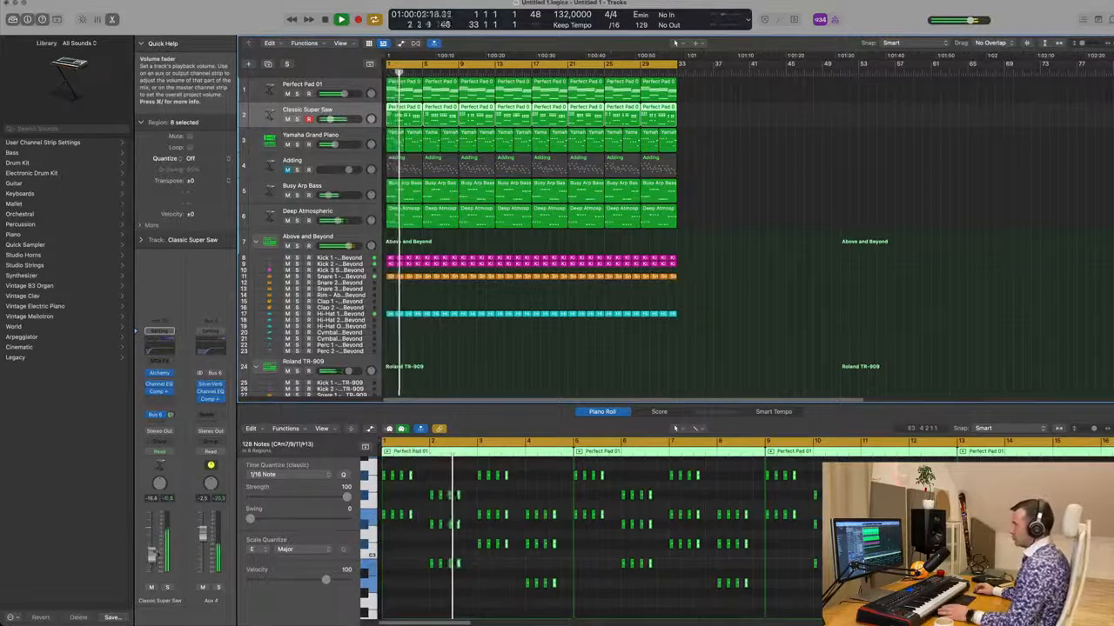
# Step: Copy the last hit of every chord across all eight Classic Super Saw regions to add a fifth hit
pyautogui.press('Return')
pyautogui.scroll(5, 442, 483)
pyautogui.scroll(1, 435, 481)
pyautogui.press('space')
pyautogui.moveTo(414, 477); pyautogui.dragTo(442, 479)
pyautogui.scroll(-1, 442, 480)
pyautogui.press('space')
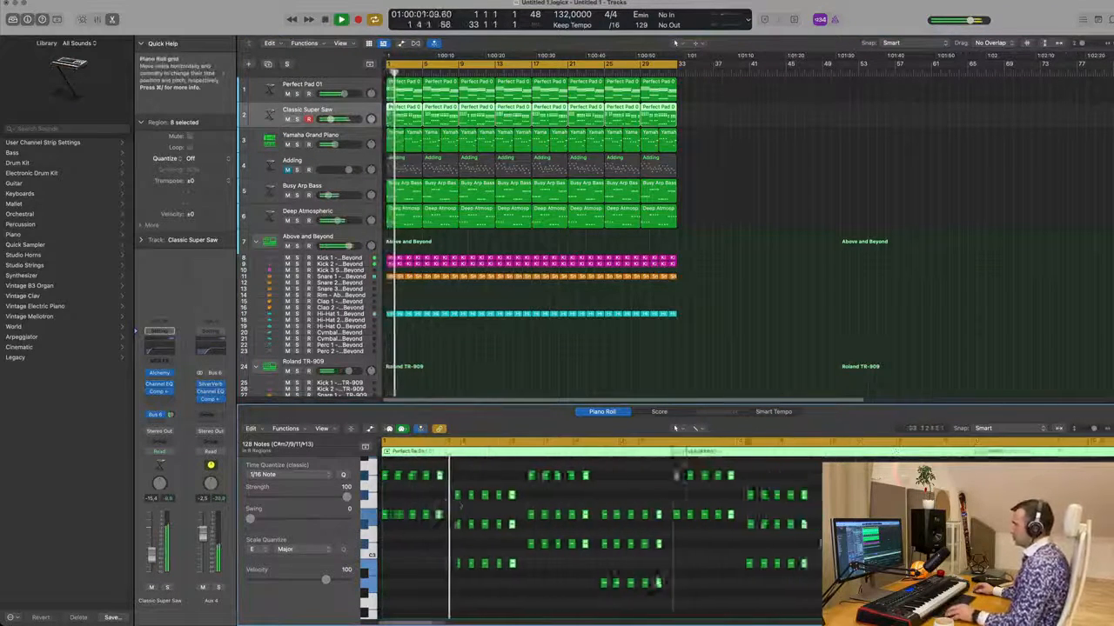
pyautogui.click(543, 371)
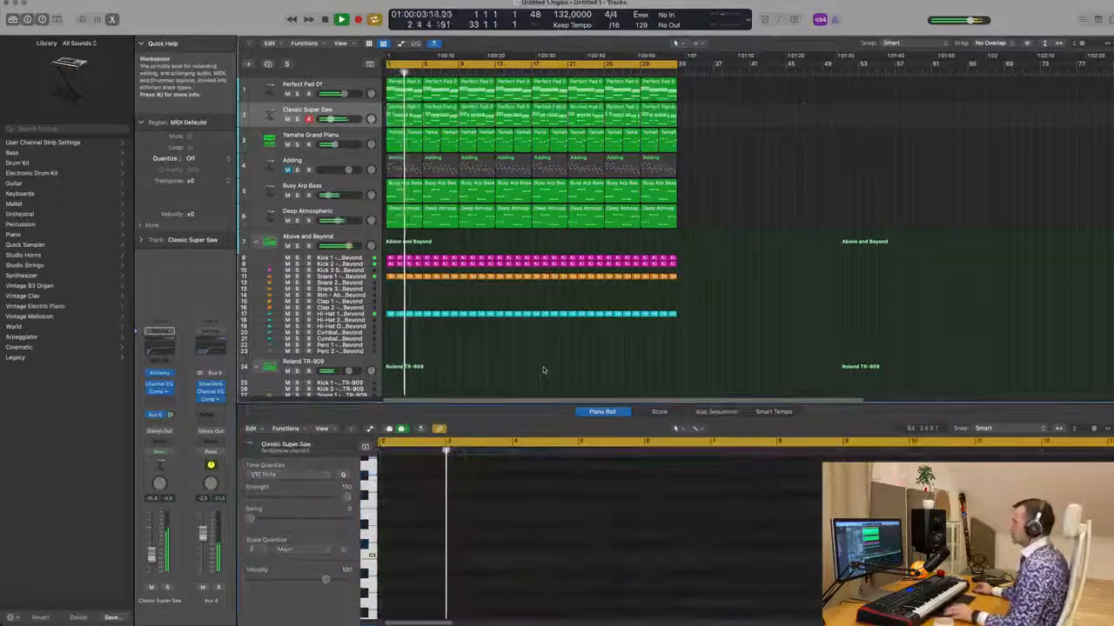
# Step: Copy the first hi-hat region at bar 1 onto the Roland TR-909 Crash track
pyautogui.press('z')
pyautogui.scroll(-2, 543, 368)
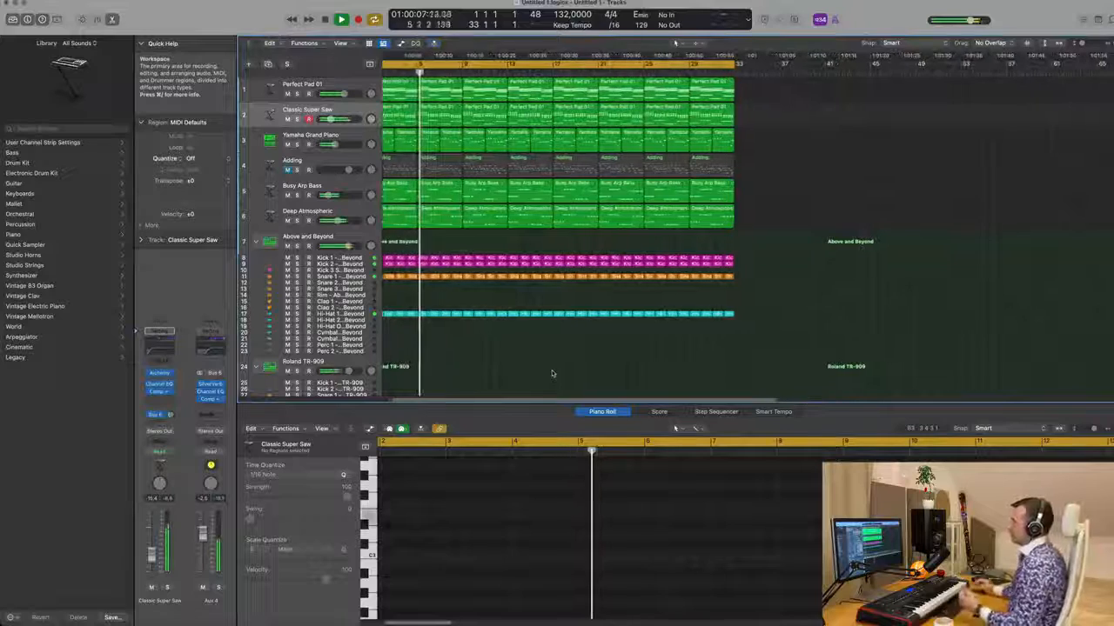
pyautogui.scroll(-3, 488, 319)
pyautogui.scroll(-3, 488, 319)
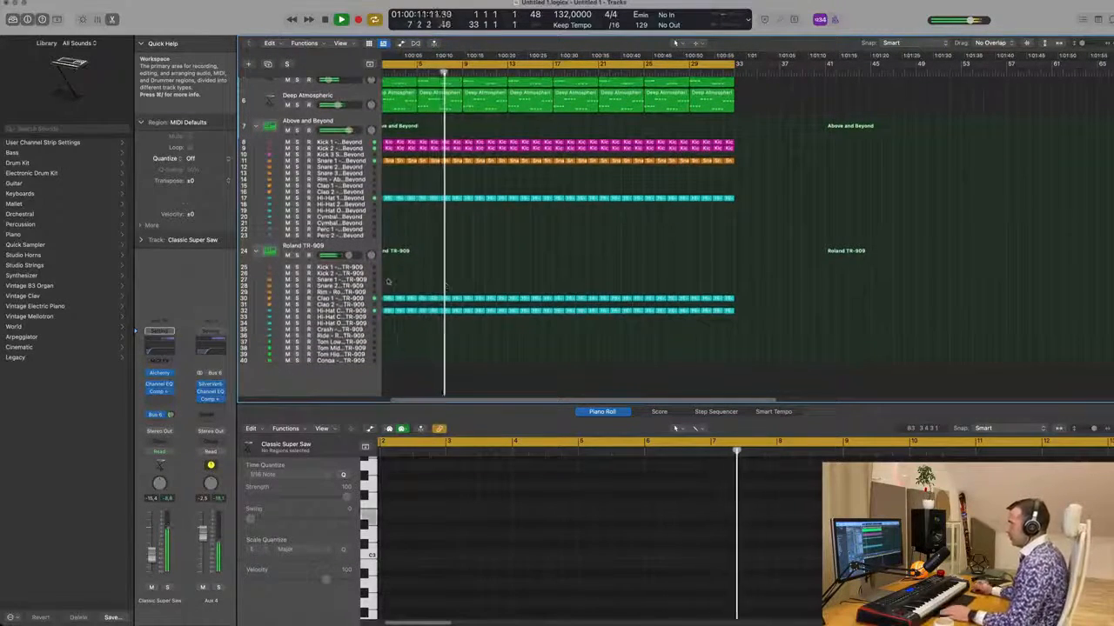
pyautogui.press('Return')
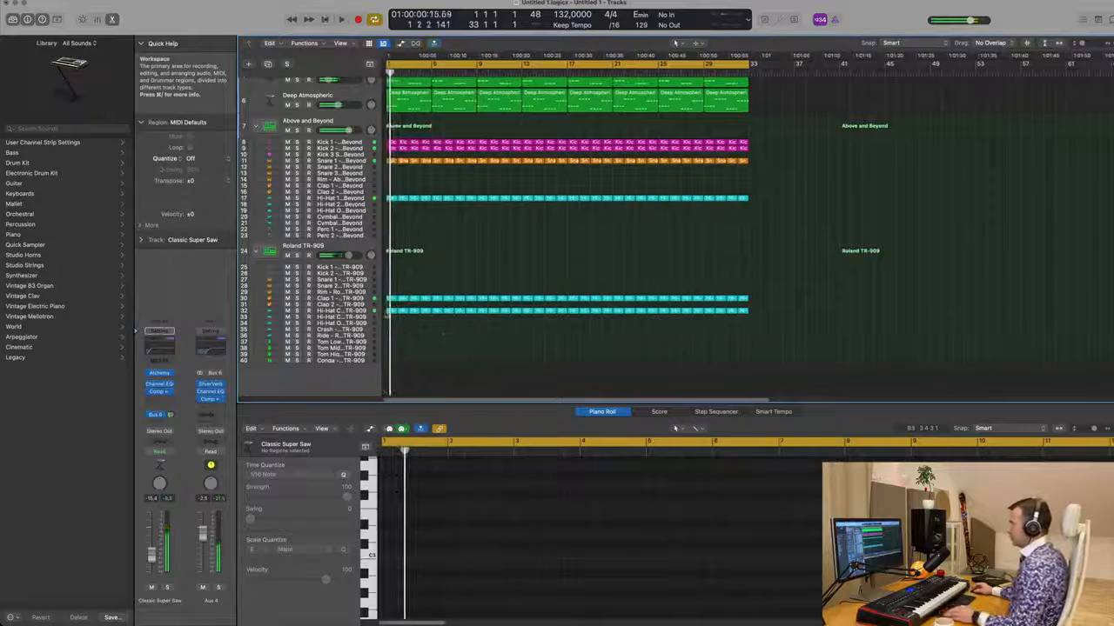
pyautogui.click(391, 310)
pyautogui.moveTo(391, 324); pyautogui.dragTo(392, 333)
# Step: Delete every note except the first one in the new Crash region
pyautogui.scroll(3, 392, 488)
pyautogui.press('space')
pyautogui.moveTo(391, 522); pyautogui.dragTo(496, 522)
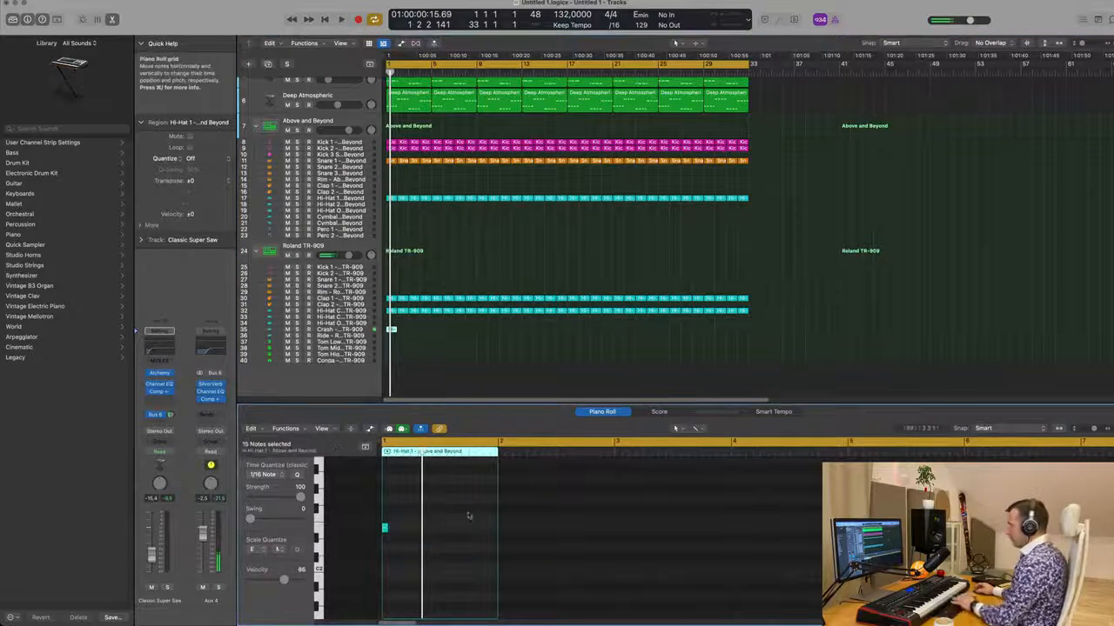
pyautogui.press('space')
# Step: Copy the Crash region to every fourth bar from bar 5 through bar 29 and play from the start
pyautogui.moveTo(391, 329); pyautogui.dragTo(483, 333)
pyautogui.keyDown('shift'); pyautogui.click(392, 330); pyautogui.keyUp('shift')
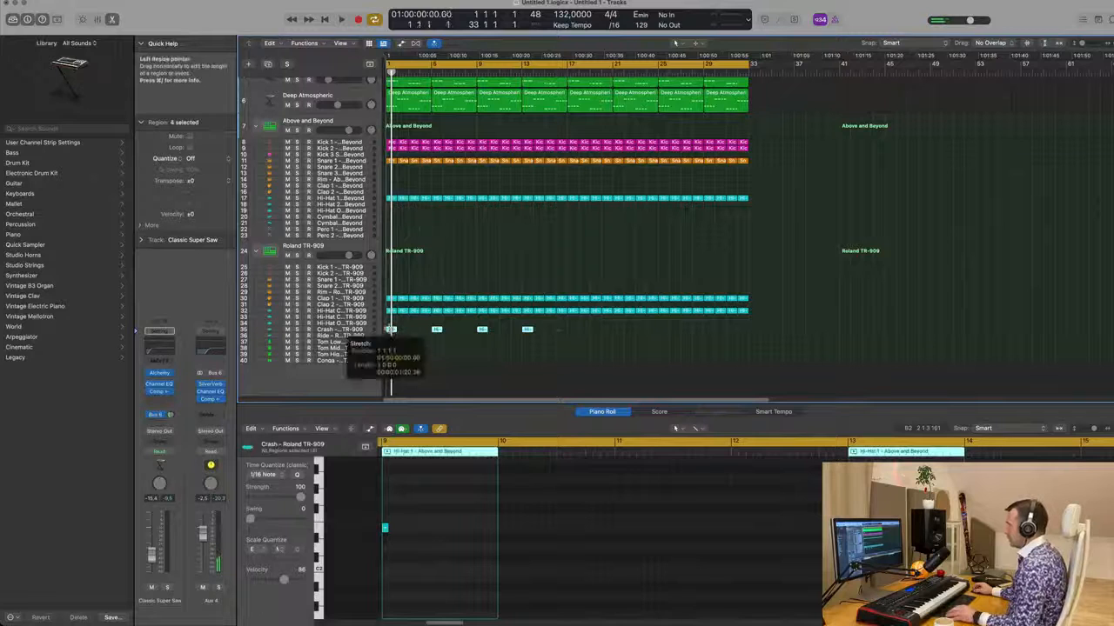
pyautogui.moveTo(447, 335); pyautogui.dragTo(618, 337)
pyautogui.press('space')
pyautogui.press('super+Left')
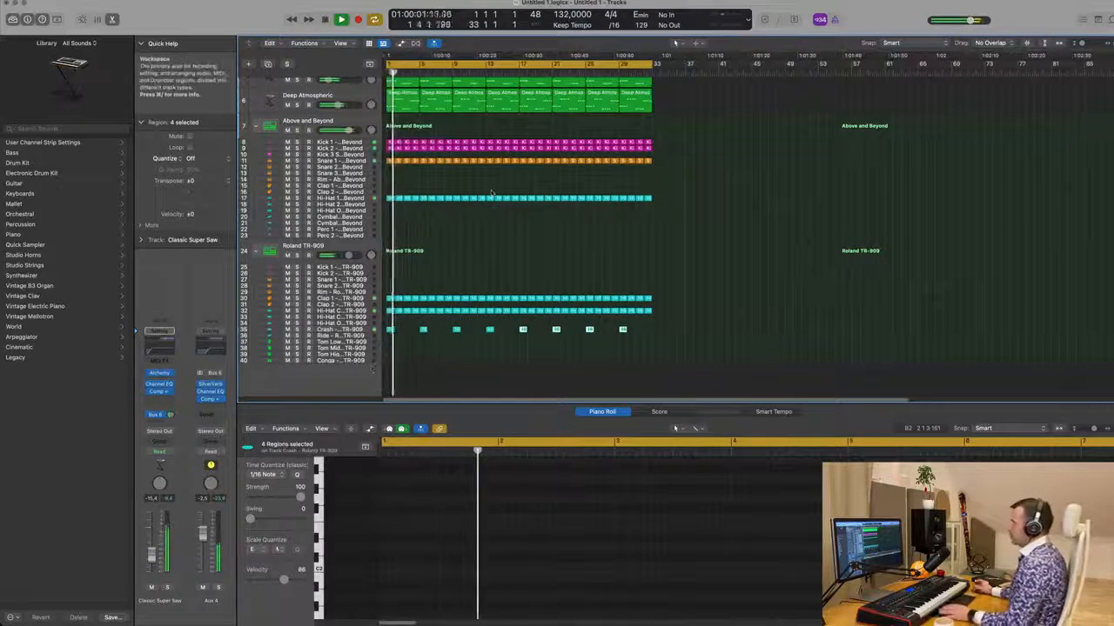
# Step: Mute the Yamaha Grand Piano track and unmute the Adding track during playback
pyautogui.scroll(5, 315, 130)
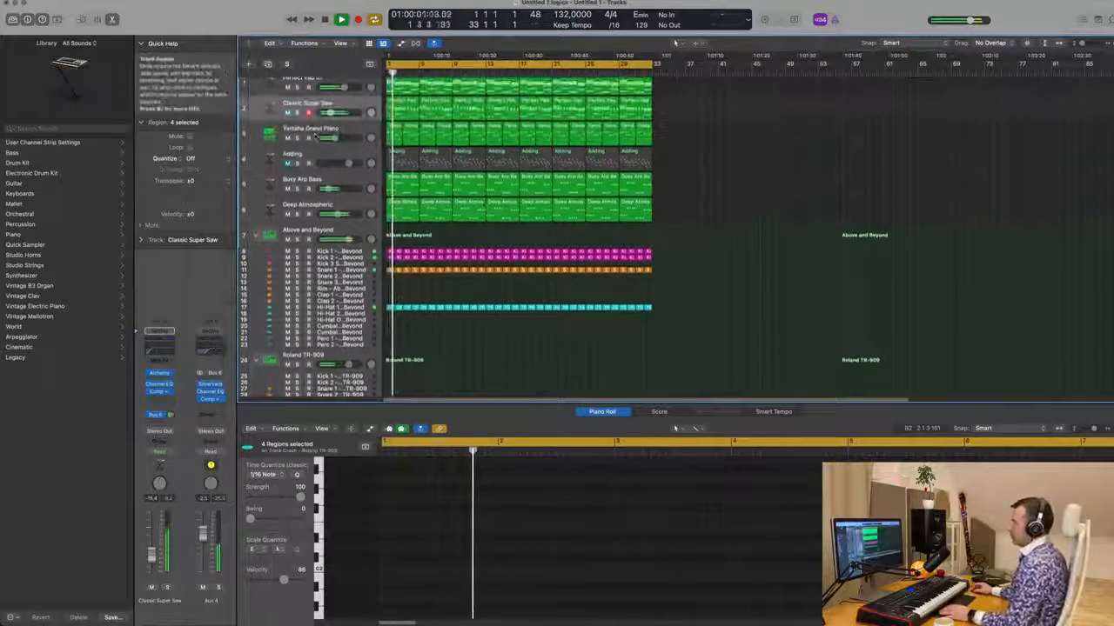
pyautogui.click(289, 162)
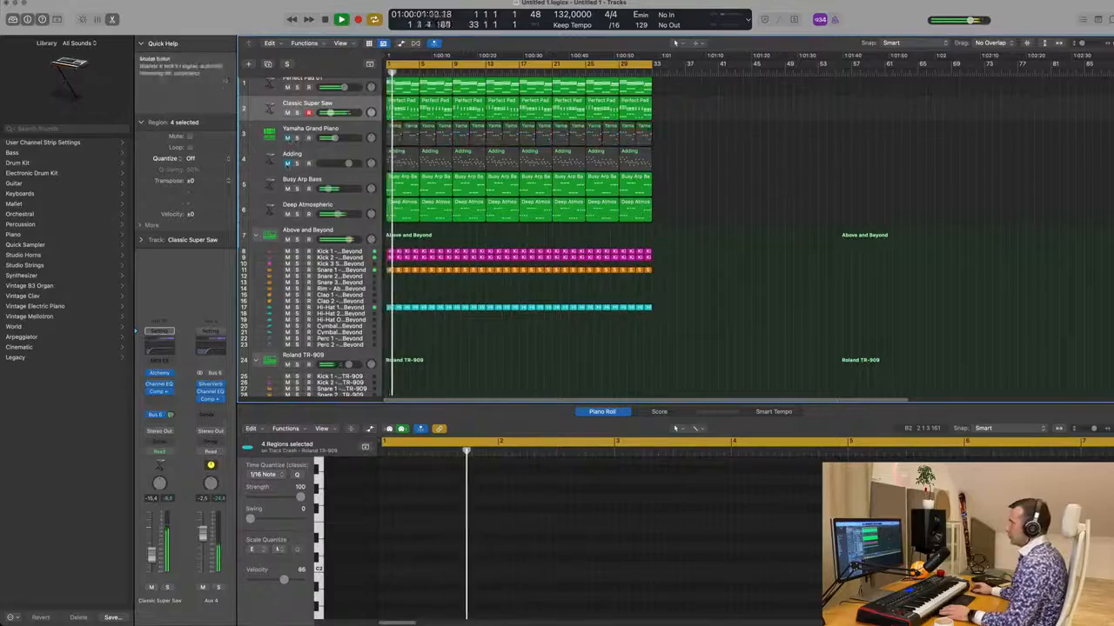
pyautogui.click(289, 163)
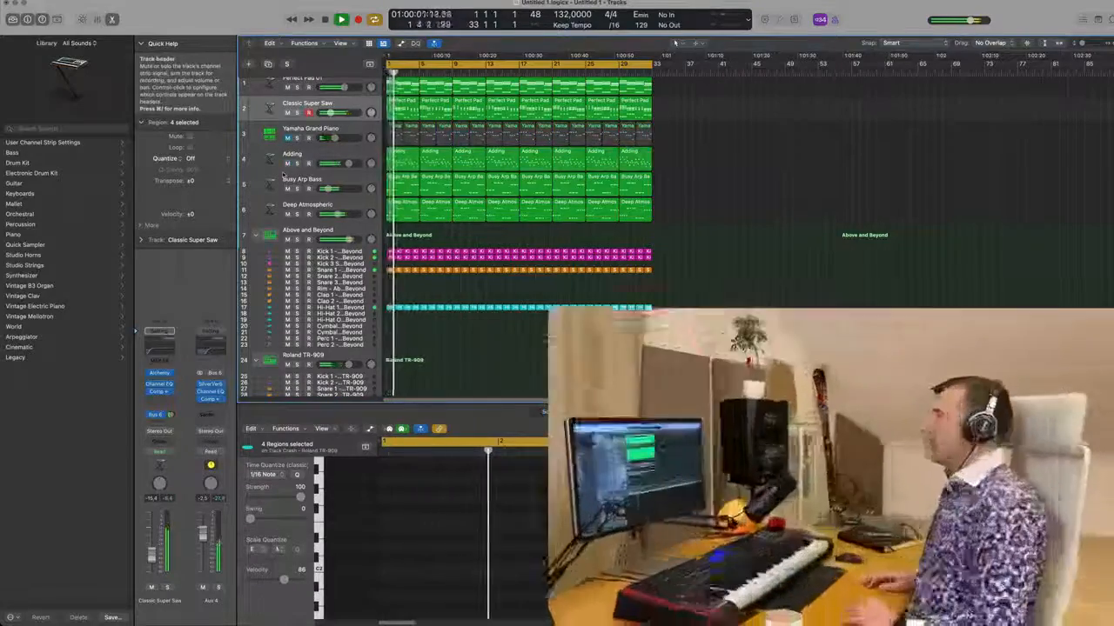